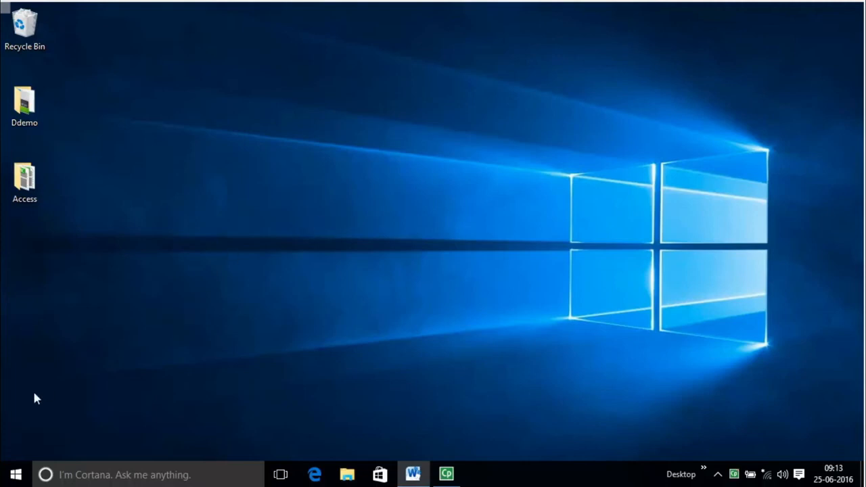
- Launch Microsoft Access 2010 from the Microsoft Office folder in the Start menu's All apps list
left_click(16, 473)
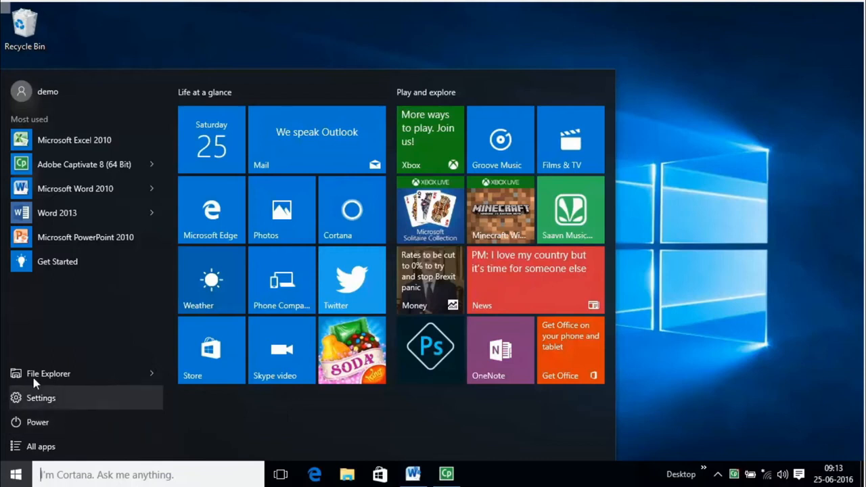
left_click(51, 448)
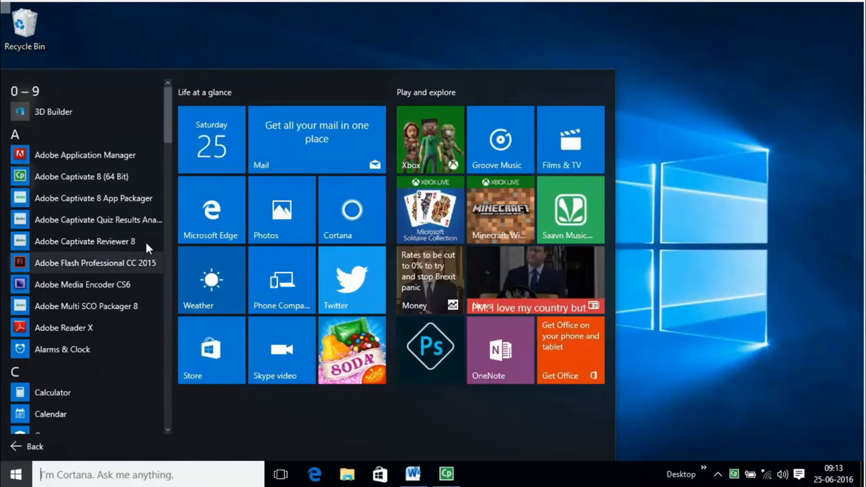
scroll(162, 251, "down", 10)
left_click_drag(168, 250, 170, 278)
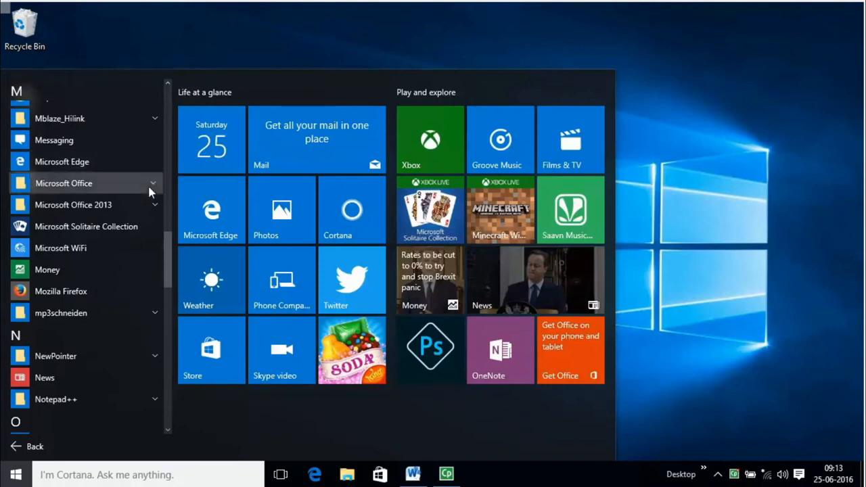
left_click(149, 189)
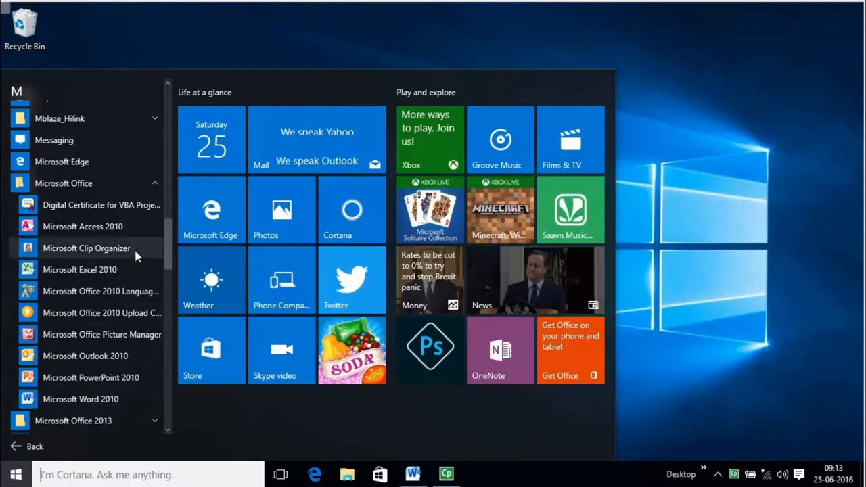
left_click(131, 229)
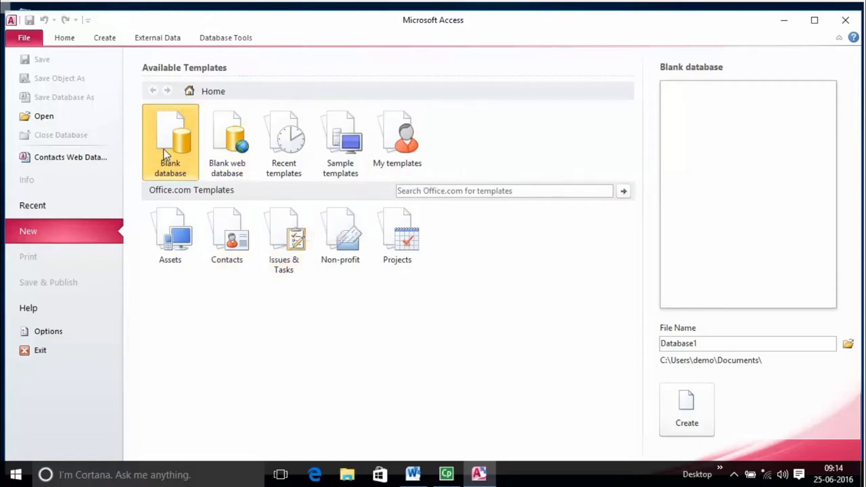
- Create the blank database Database1 from the New page
left_click(700, 425)
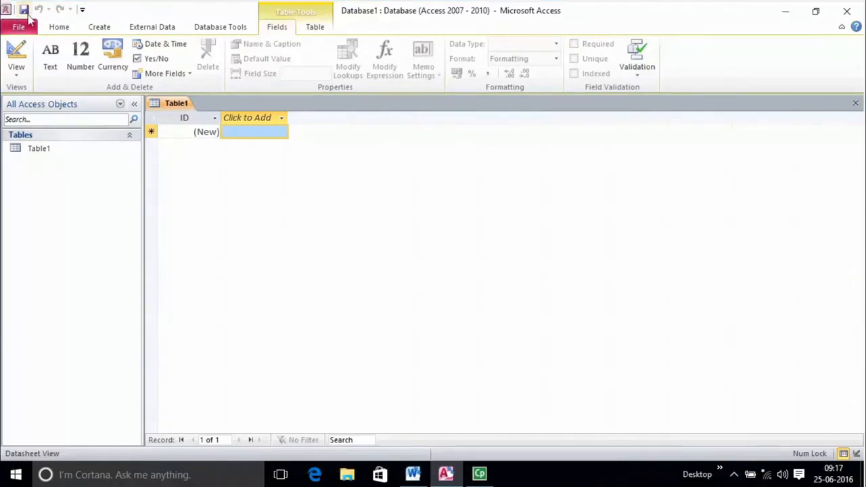
- Switch to the Home tab, then collapse the ribbon and restore it
left_click(64, 30)
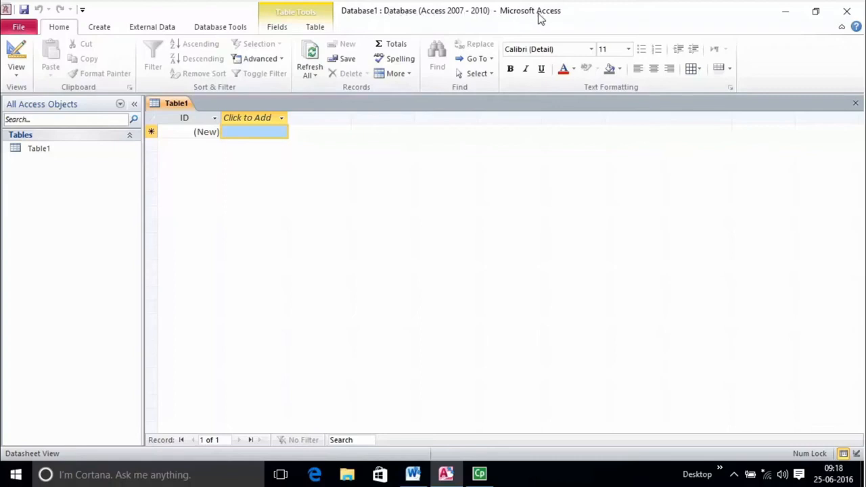
left_click(842, 27)
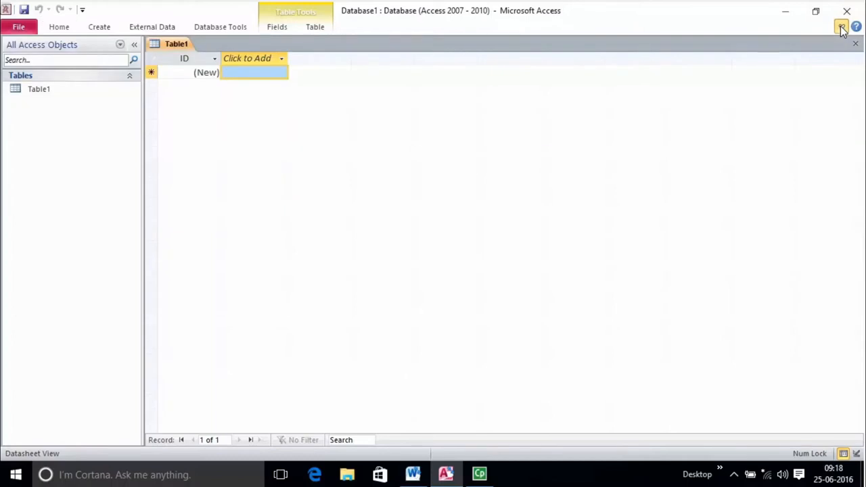
left_click(841, 27)
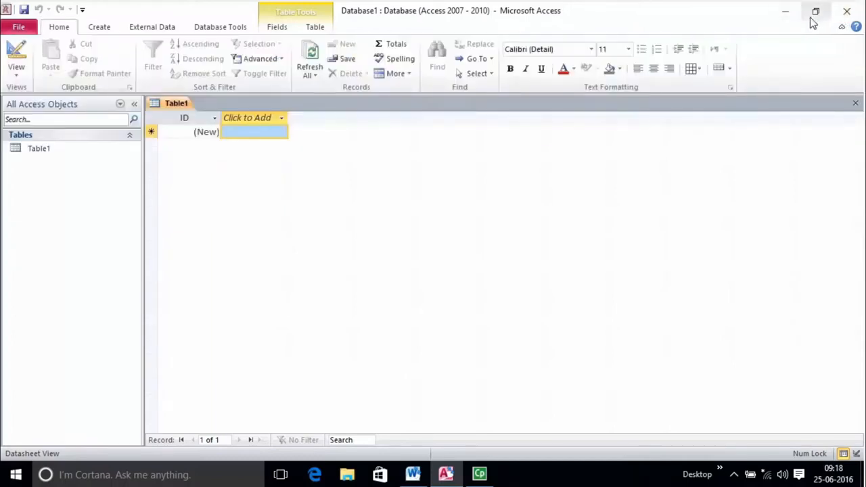
left_click(82, 10)
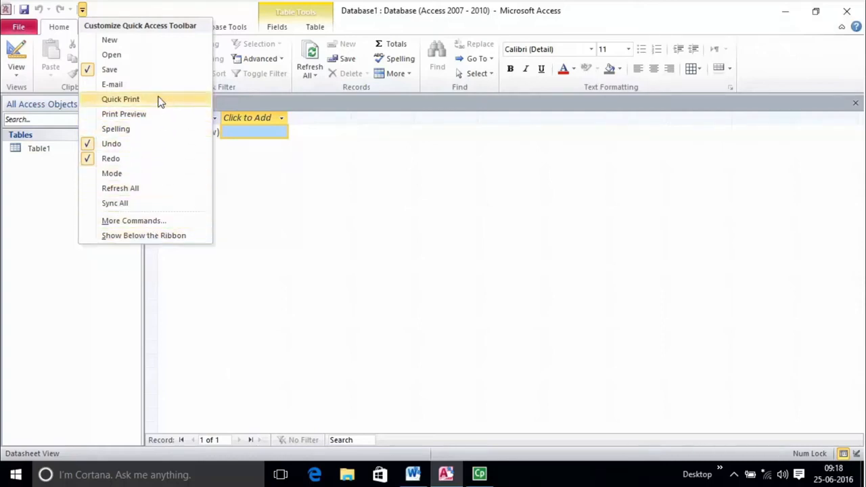
left_click(147, 13)
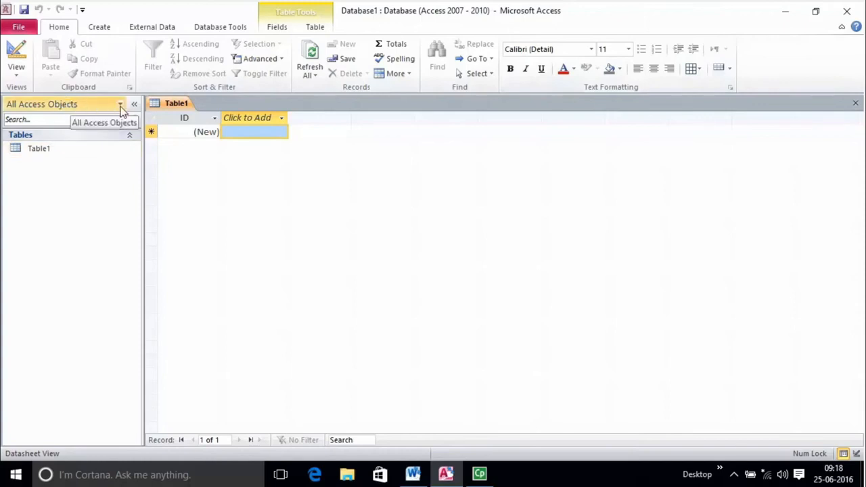
left_click(78, 120)
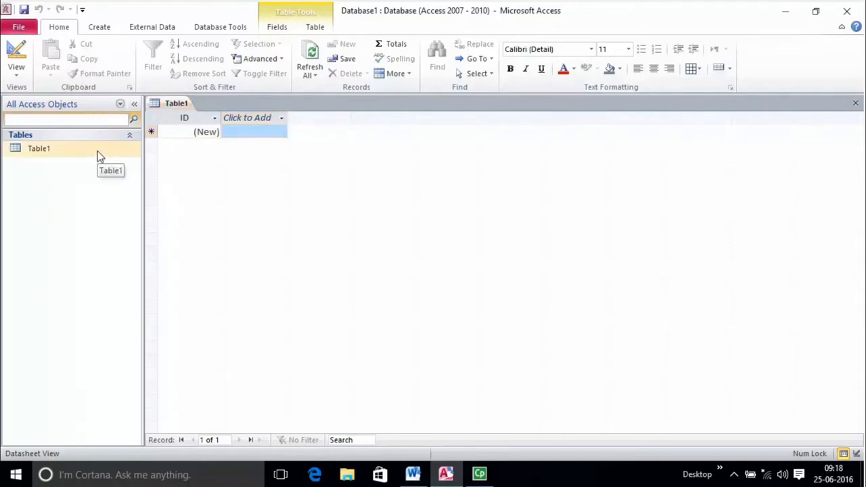
left_click(130, 137)
left_click(130, 137)
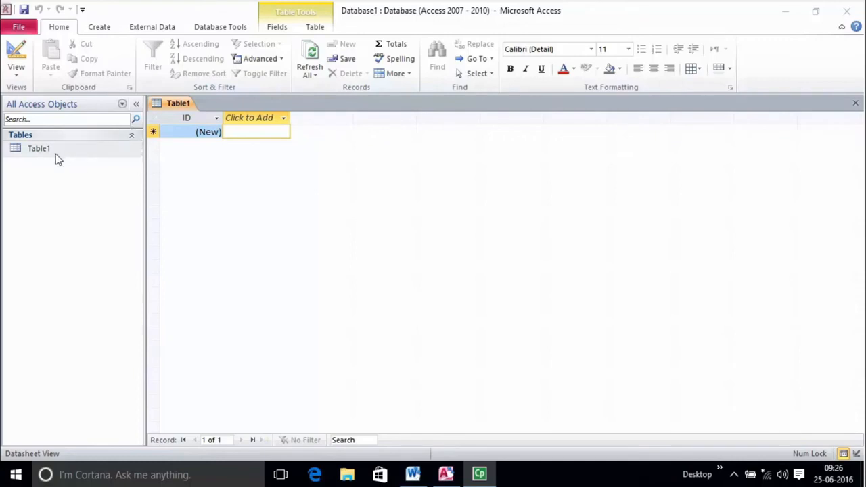
left_click(56, 154)
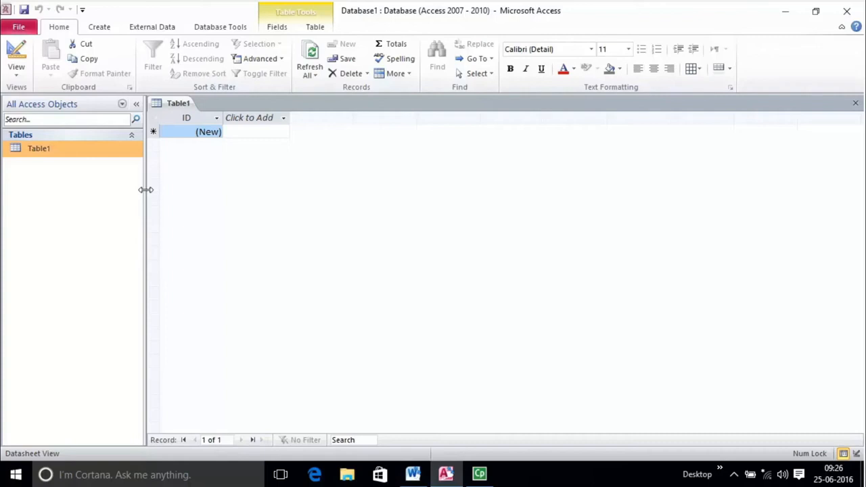
- Toggle the navigation pane closed and open, select Table1, and drag the pane narrower
left_click(136, 103)
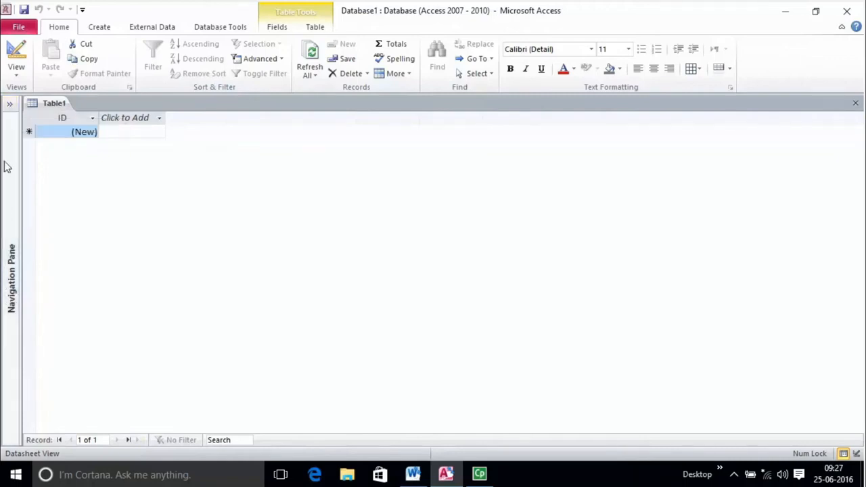
left_click(11, 105)
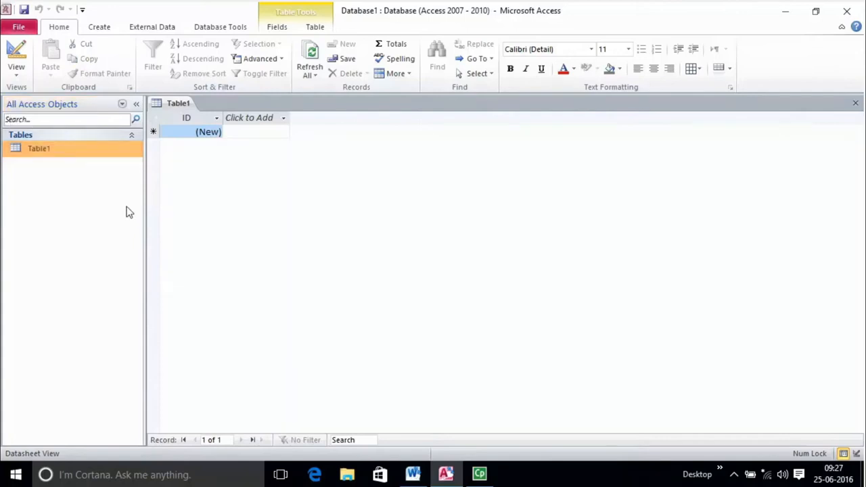
left_click(70, 155)
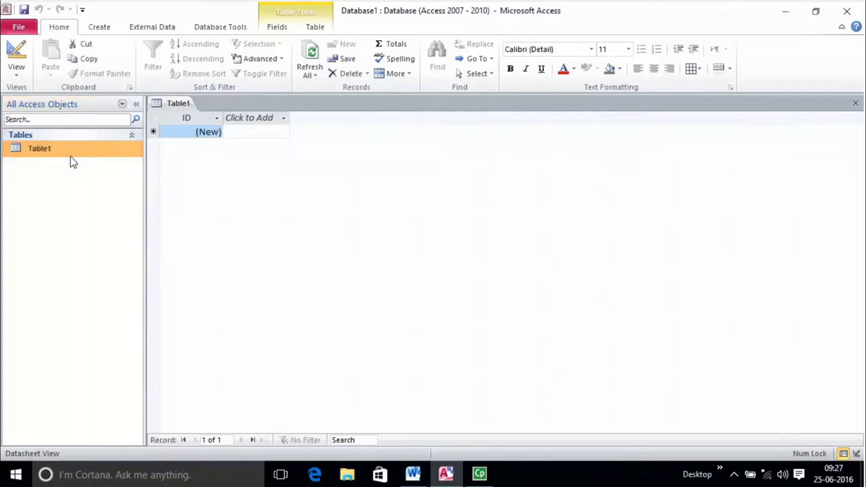
left_click(136, 106)
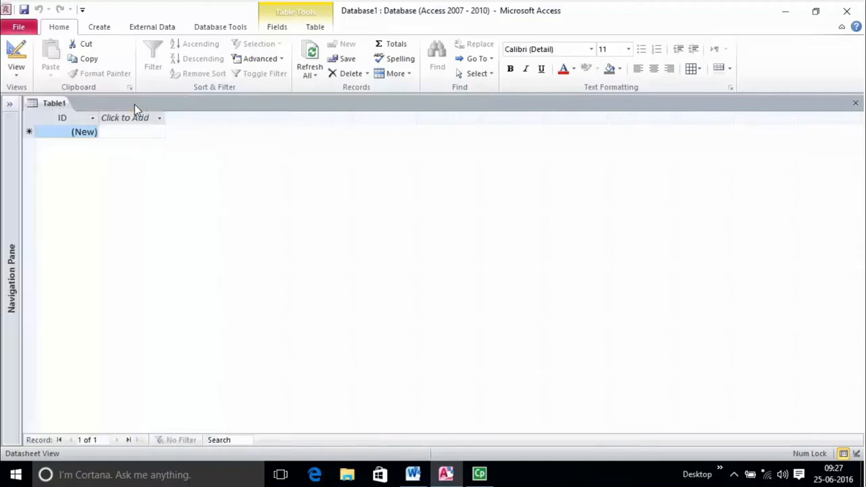
left_click(10, 107)
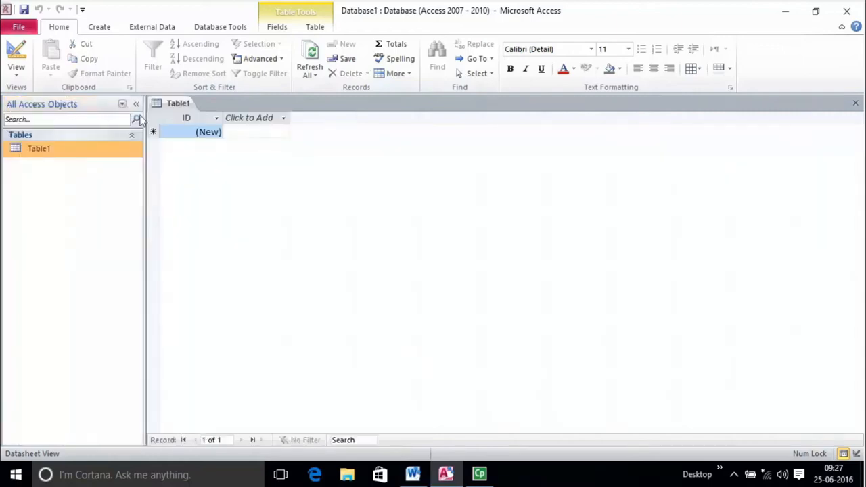
mouse_move(147, 142)
left_mouse_down()
mouse_move(264, 169)
mouse_move(103, 162)
left_mouse_up()
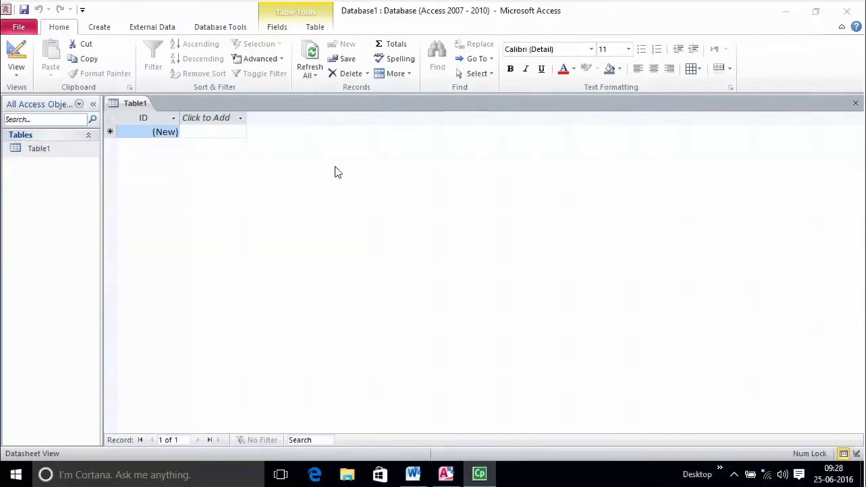
left_click(26, 33)
left_click(20, 29)
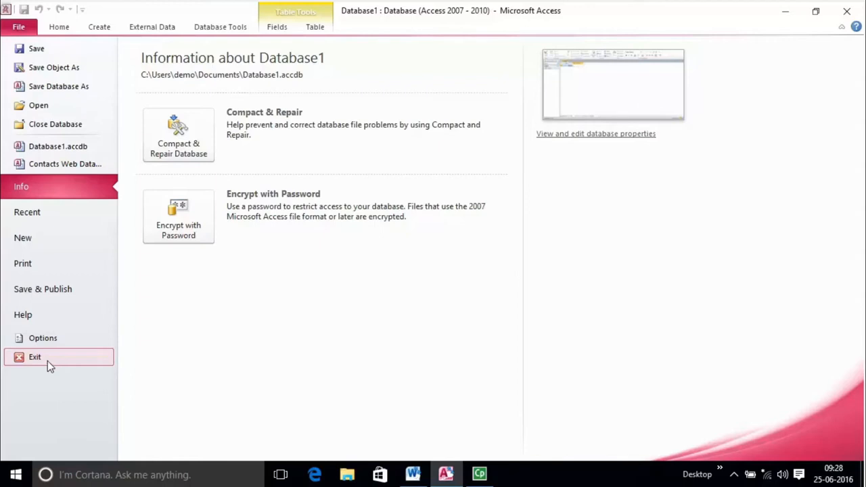
left_click(18, 29)
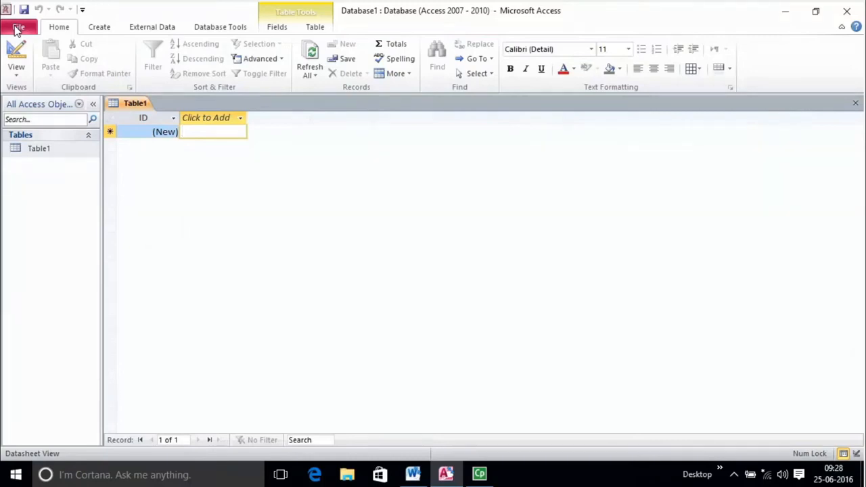
left_click(18, 28)
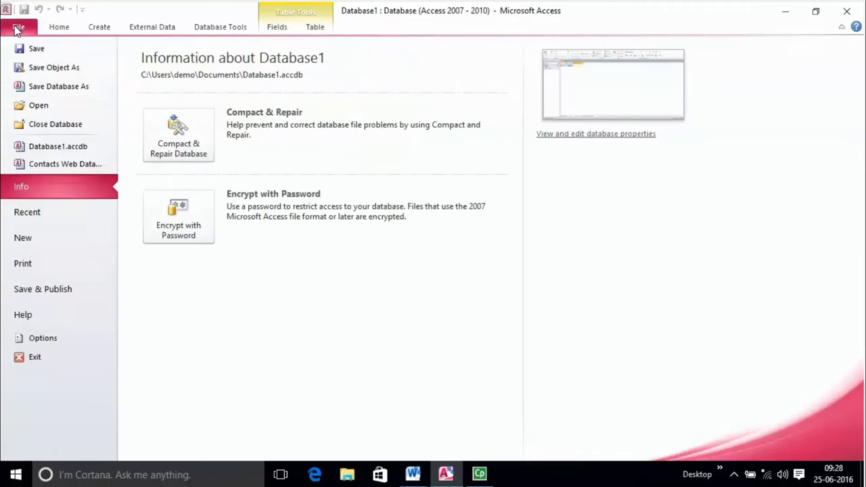
left_click(18, 29)
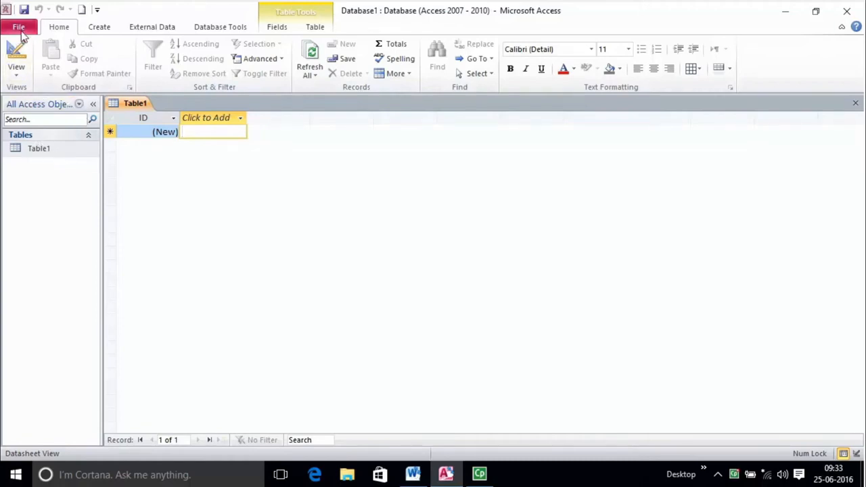
- Browse the Sample templates gallery under File > New, scrolling through Northwind, Students, Tasks and others
left_click(99, 27)
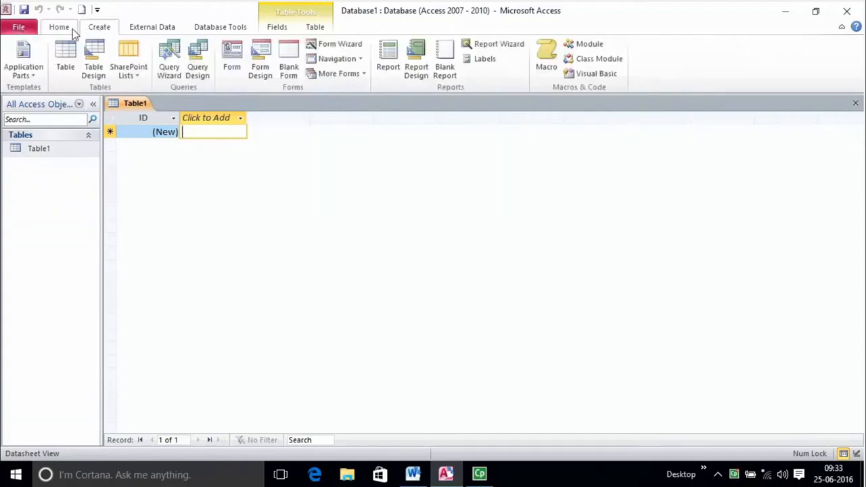
left_click(18, 28)
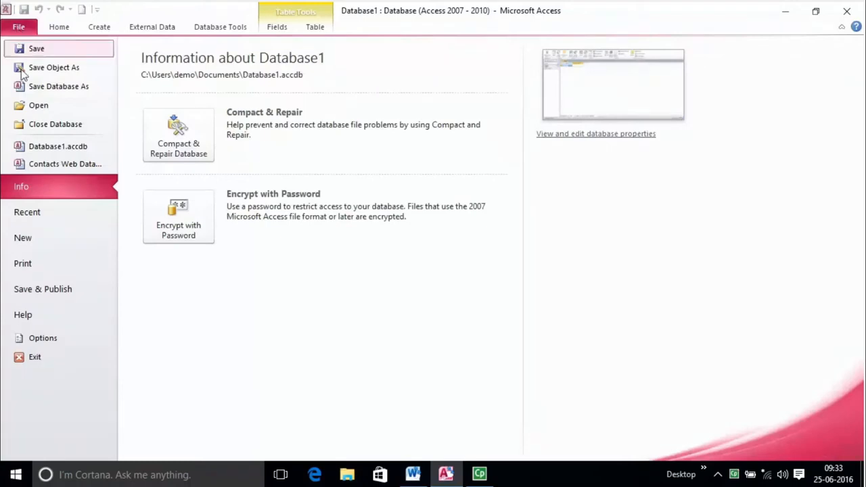
left_click(70, 243)
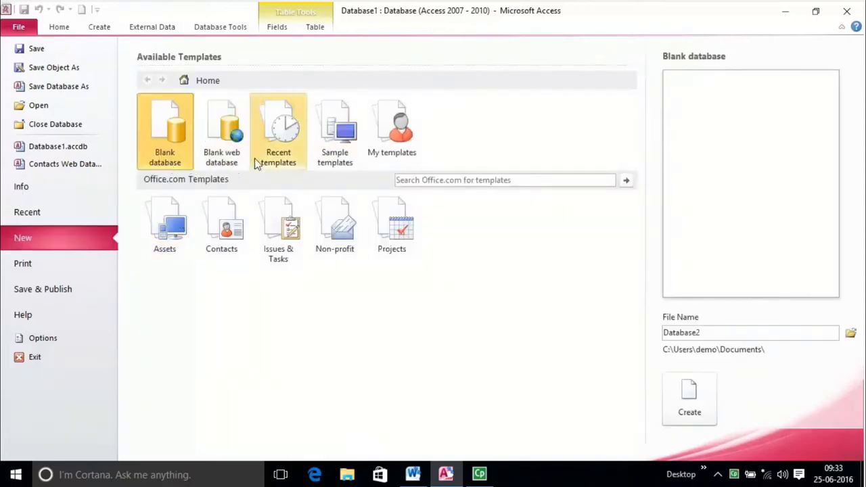
left_click(339, 139)
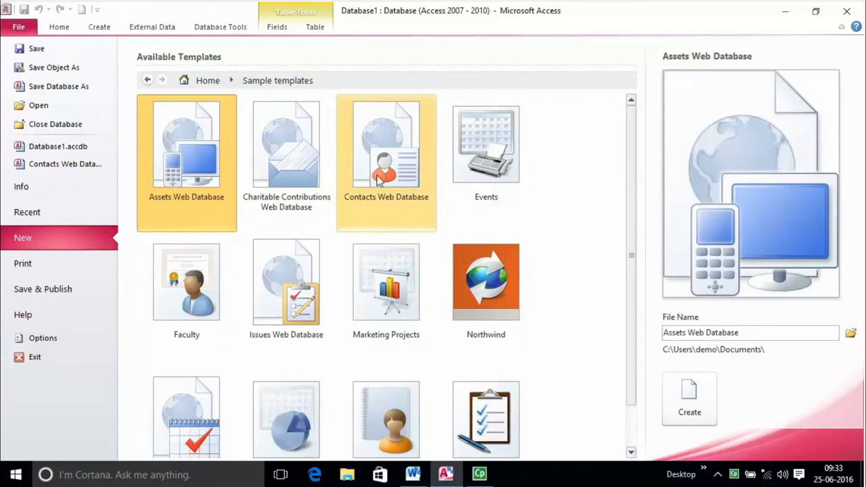
scroll(454, 324, "down", 1)
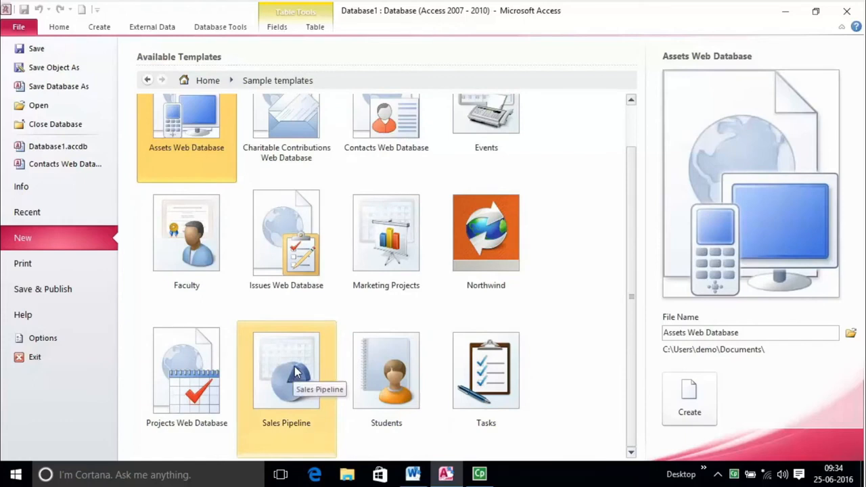
scroll(354, 259, "up", 1)
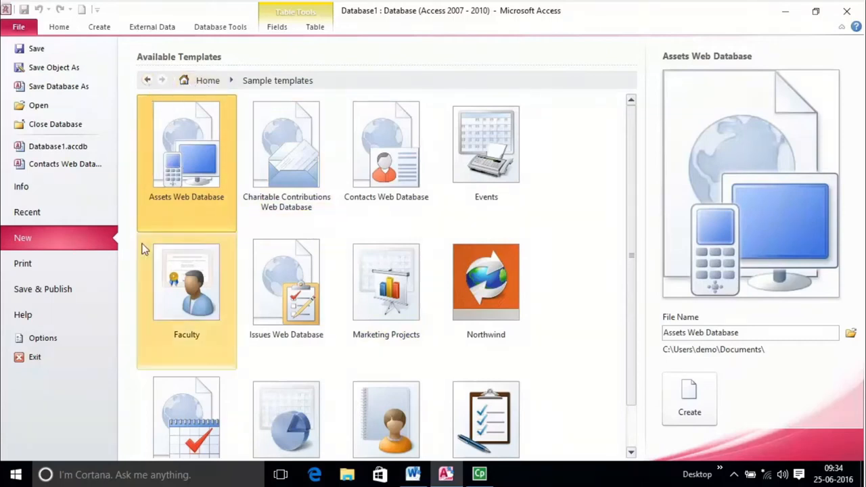
scroll(269, 264, "down", 1)
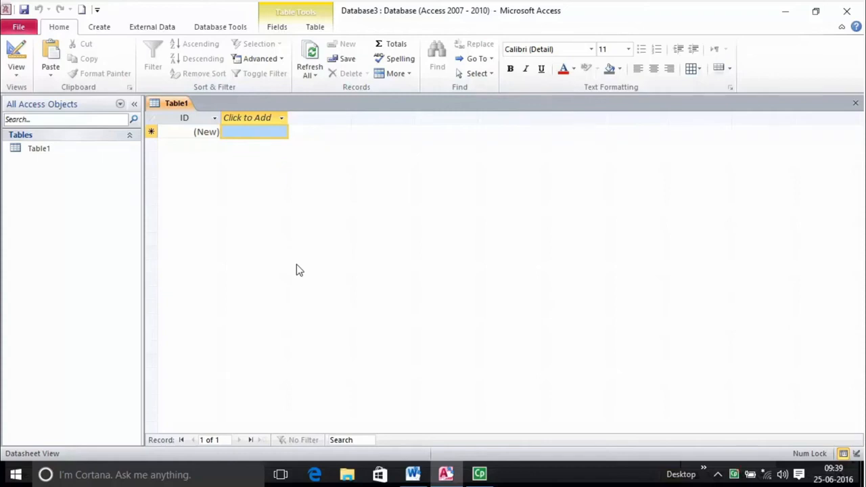
- Return to File > New's Available Templates, with a blank database proposed as Database4
left_click(19, 29)
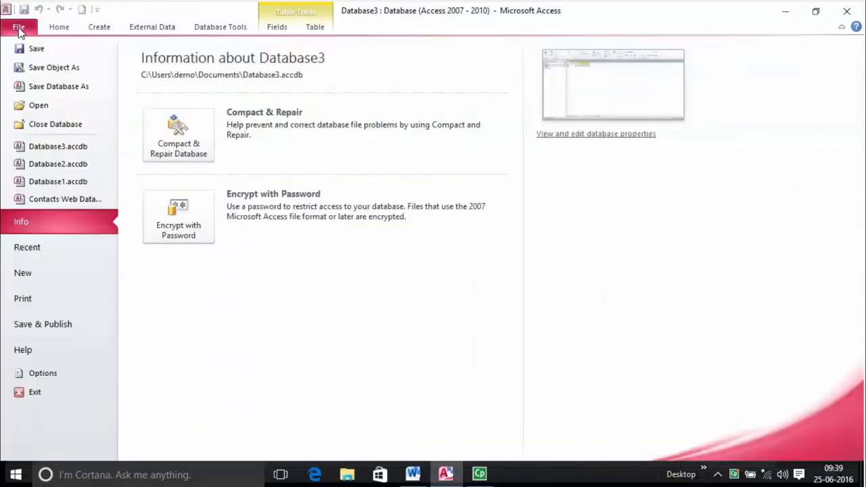
left_click(27, 274)
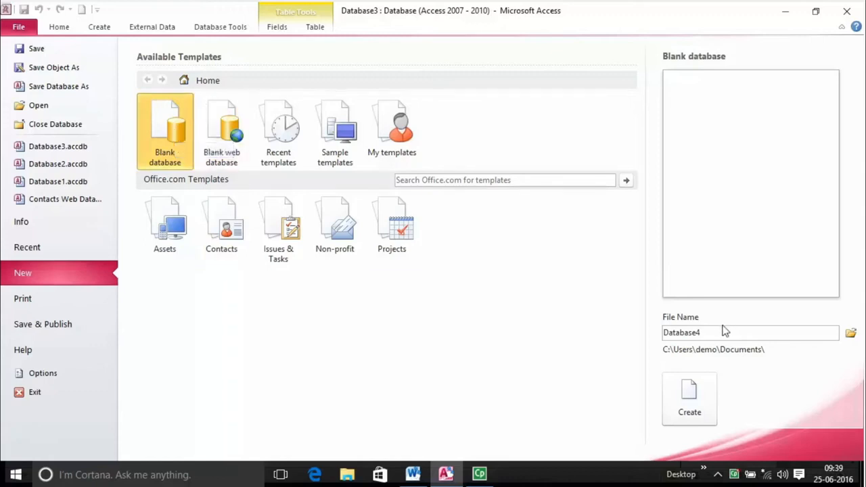
- Replace the default file name Database4 with 'company database'
left_click_drag(664, 334, 762, 349)
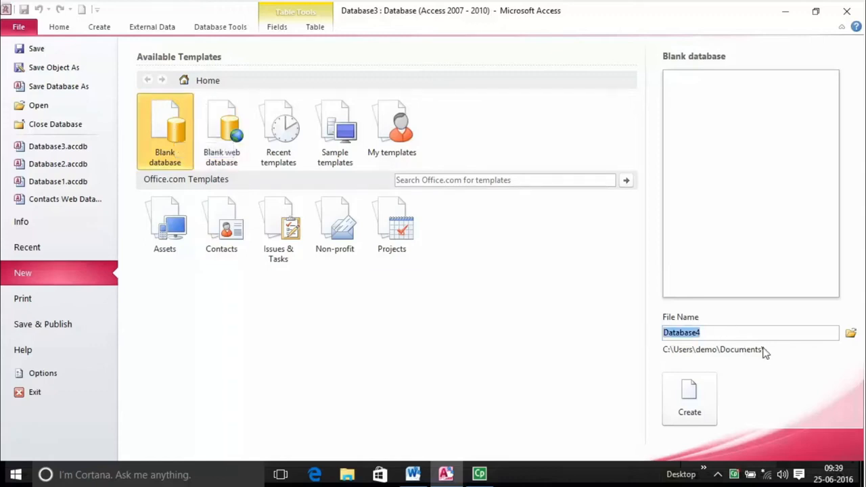
left_click(853, 337)
left_click_drag(664, 333, 735, 336)
type("company database")
- Set the save location to the Desktop and create the database
left_click(850, 333)
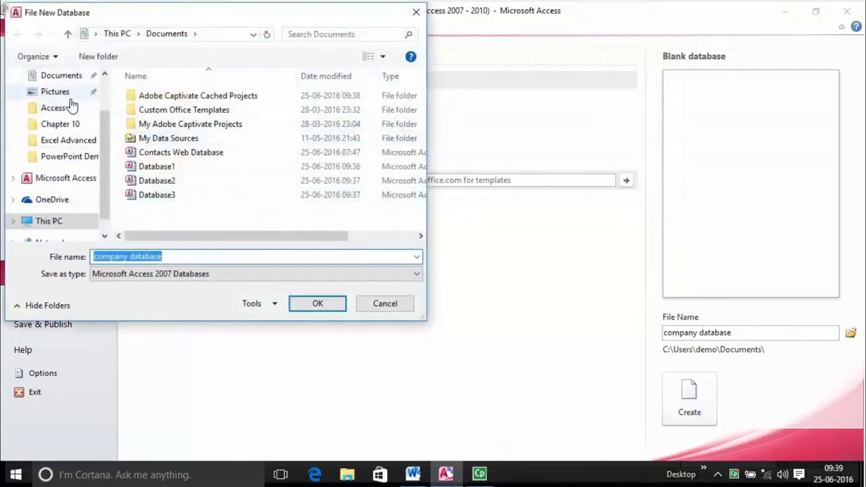
scroll(74, 118, "up", 2)
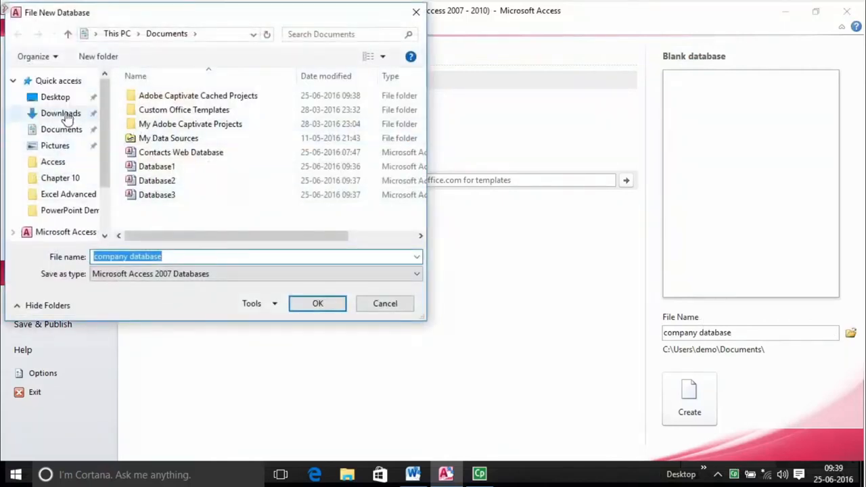
left_click(57, 97)
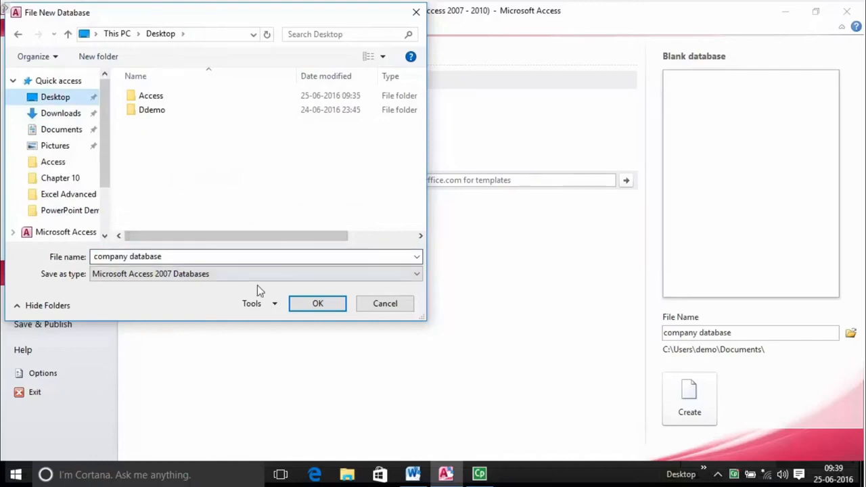
left_click(328, 311)
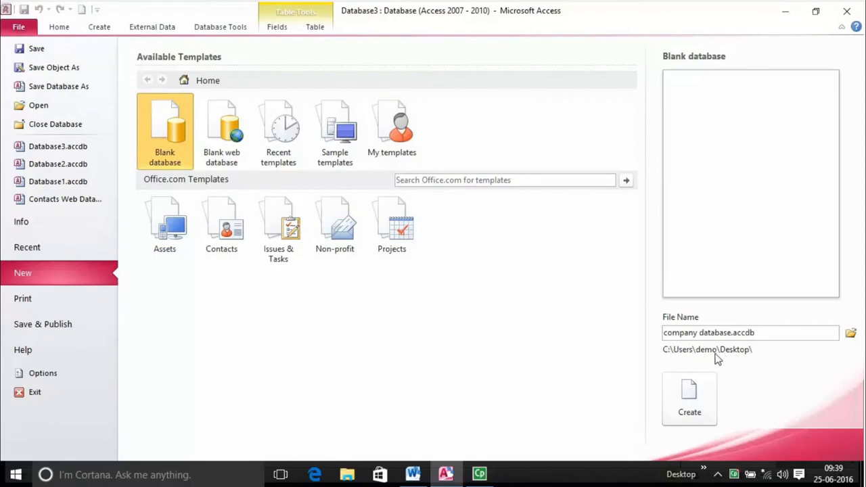
left_click(690, 402)
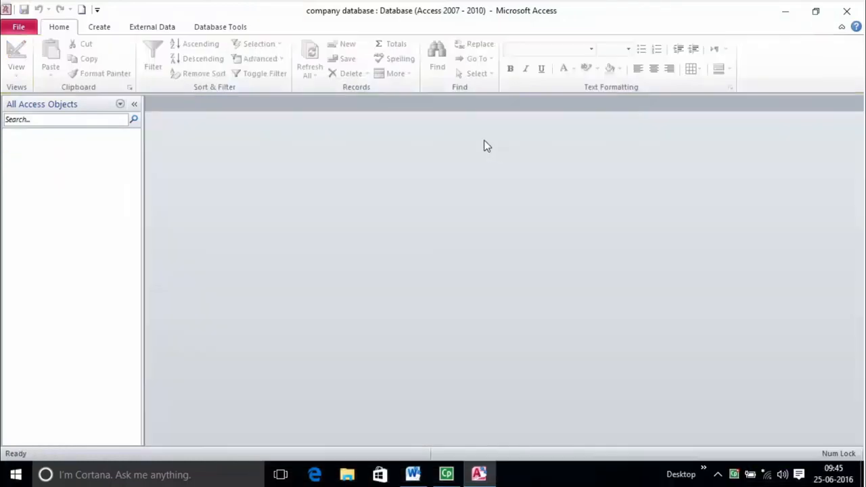
- Go back to File > New and select the proposed Database4 file name
left_click(19, 27)
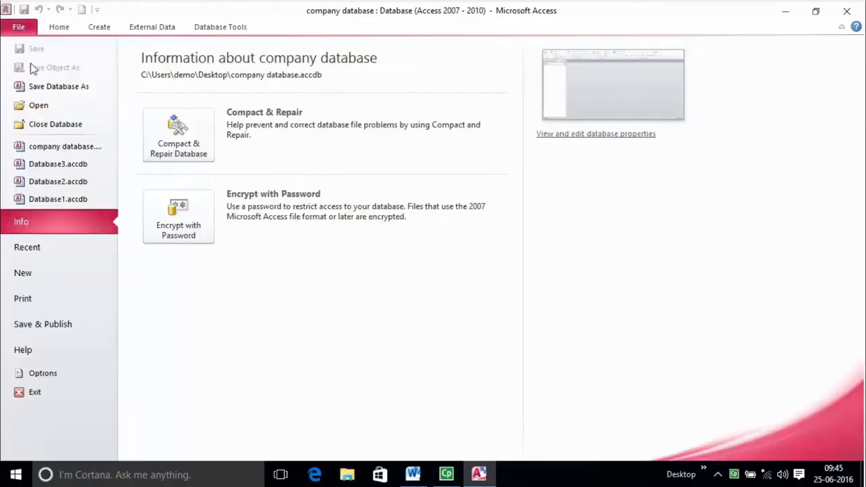
left_click(52, 276)
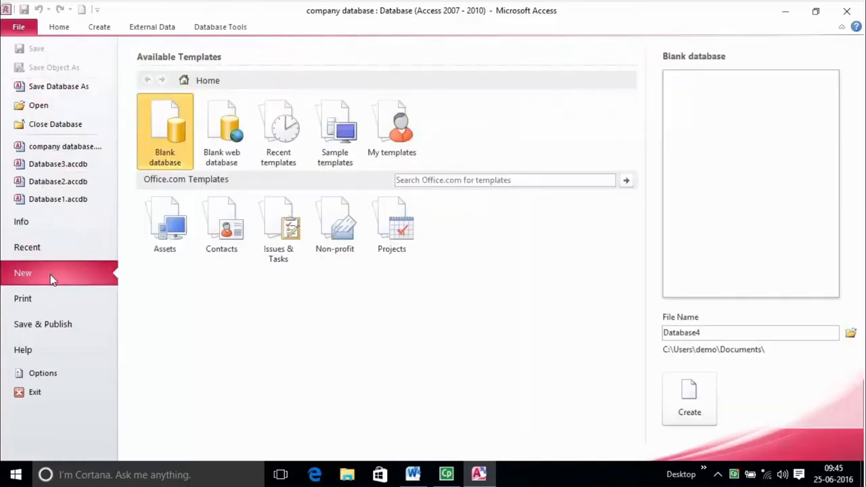
double_click(730, 332)
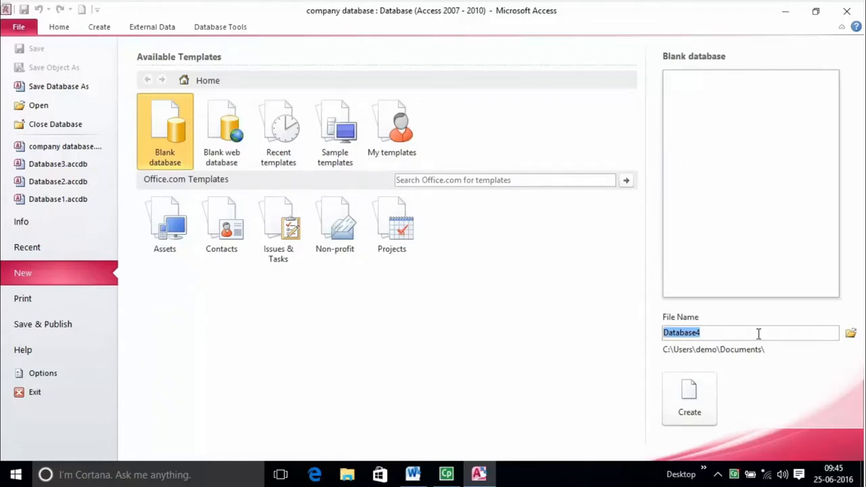
- Browse to Documents and cancel, then replace the file name with the disallowed symbol '>'
left_click(856, 340)
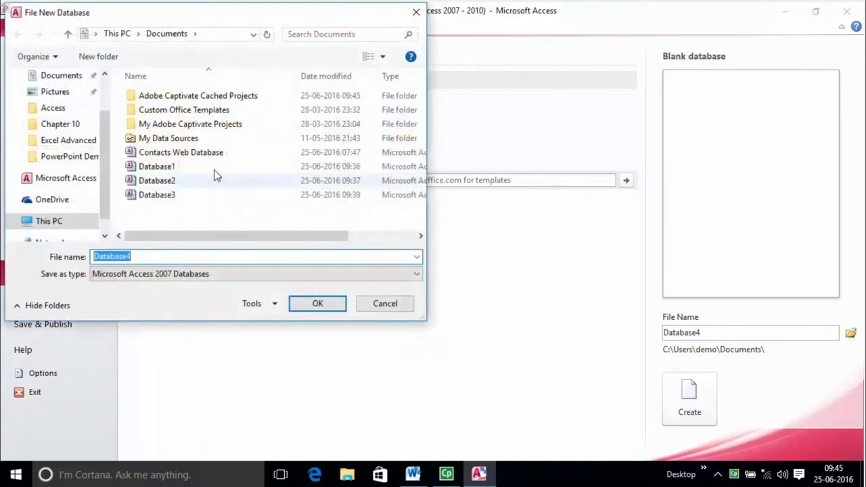
scroll(101, 110, "up", 2)
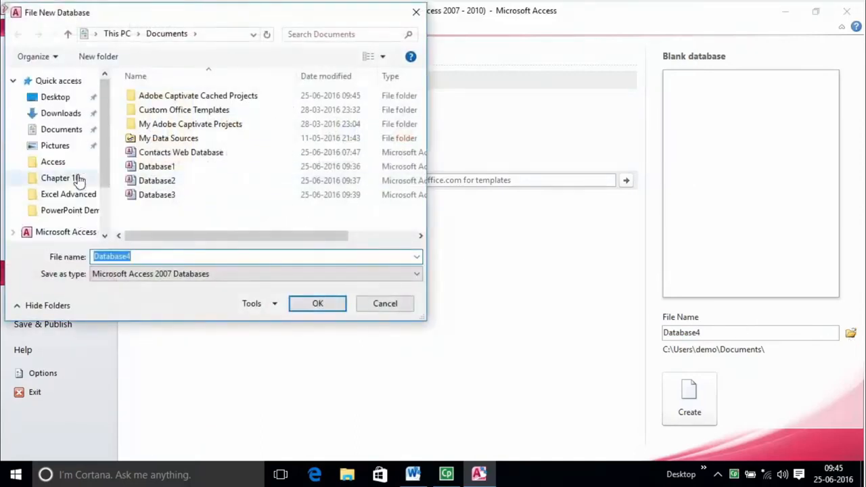
left_click(65, 130)
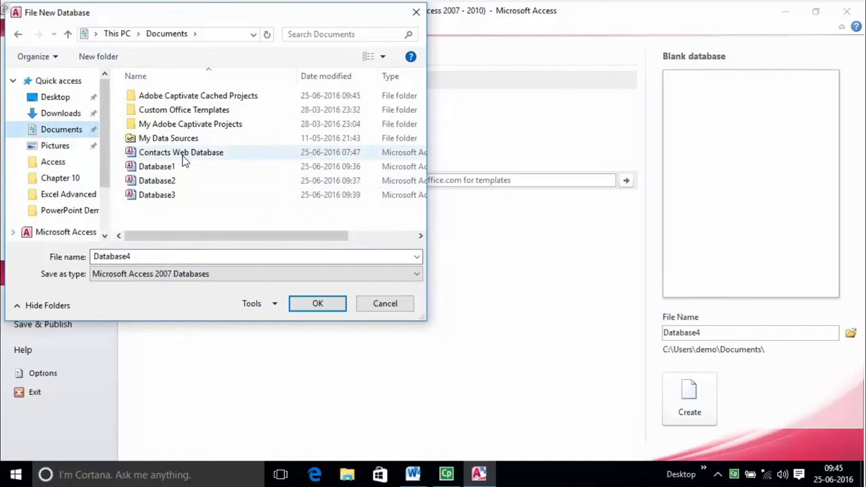
left_click(372, 309)
double_click(716, 332)
type("><*/\\:")
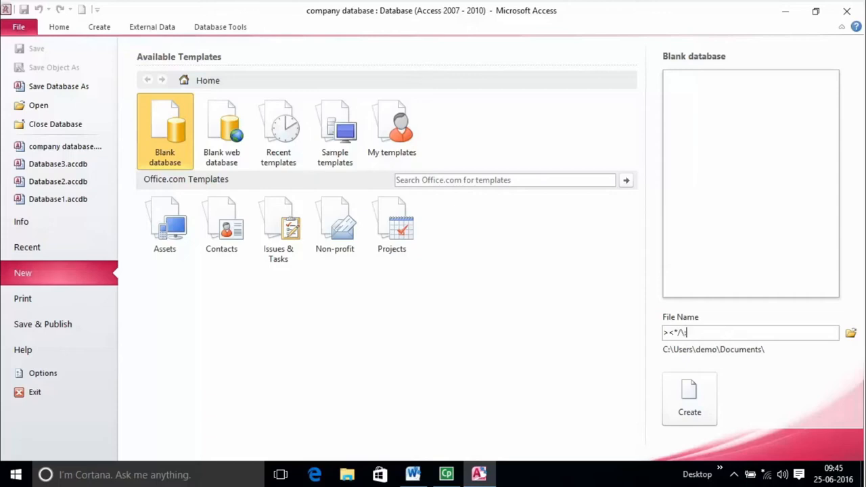
- Clear the invalid characters from the File Name box
key("BackSpace")
key("BackSpace")
key("BackSpace")
key("BackSpace")
key("BackSpace")
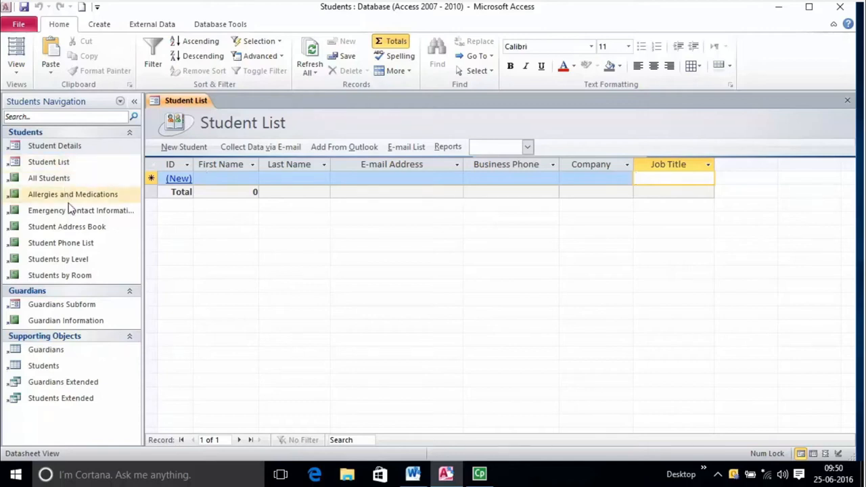
left_click(236, 178)
left_click(284, 177)
left_click(355, 177)
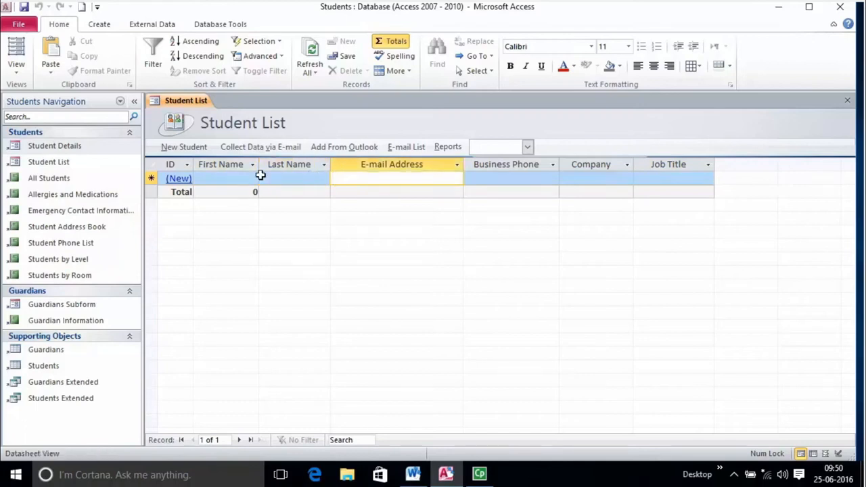
left_click(227, 178)
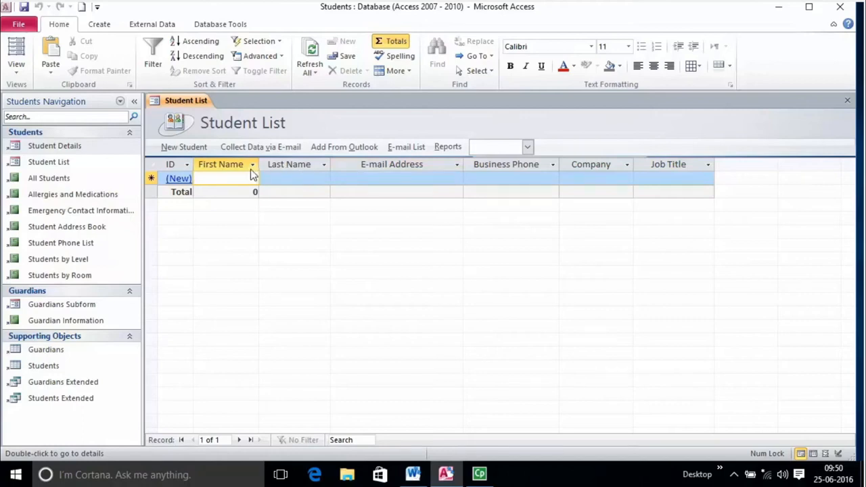
left_click(278, 177)
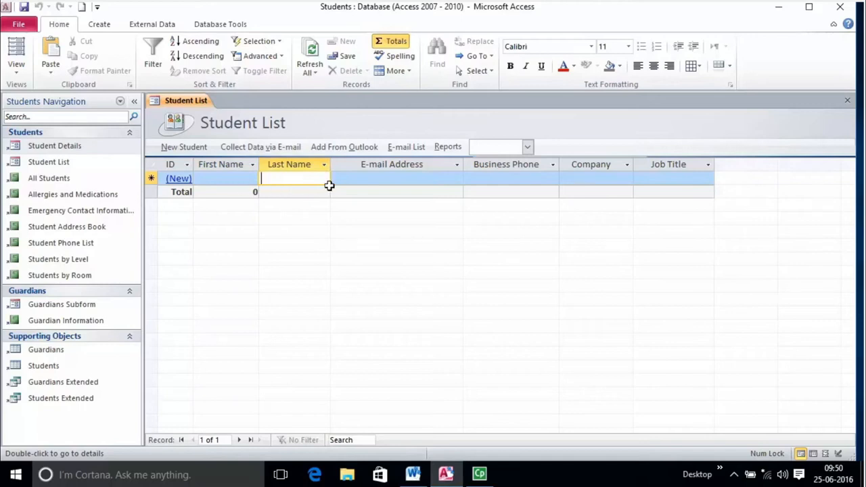
left_click(362, 177)
left_click(511, 183)
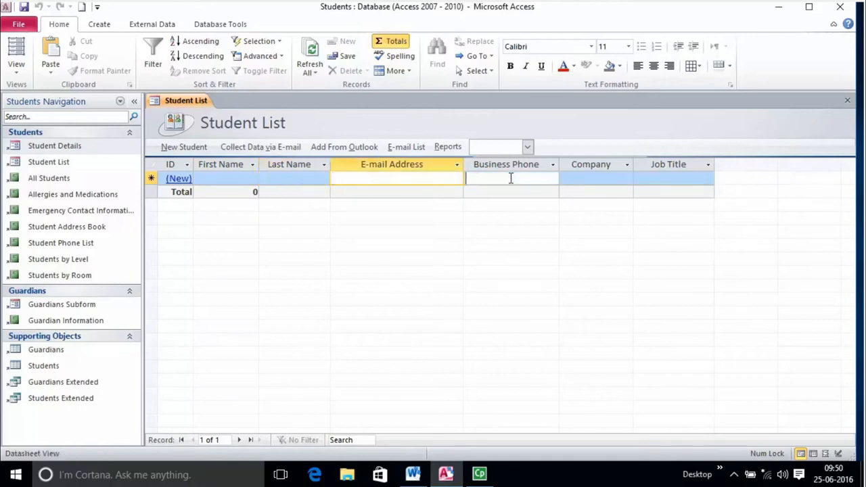
left_click(595, 183)
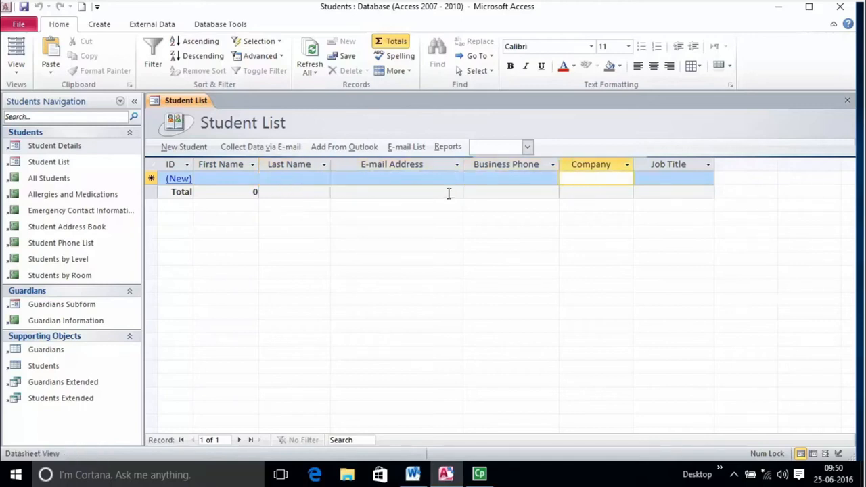
left_click(238, 179)
left_click(364, 179)
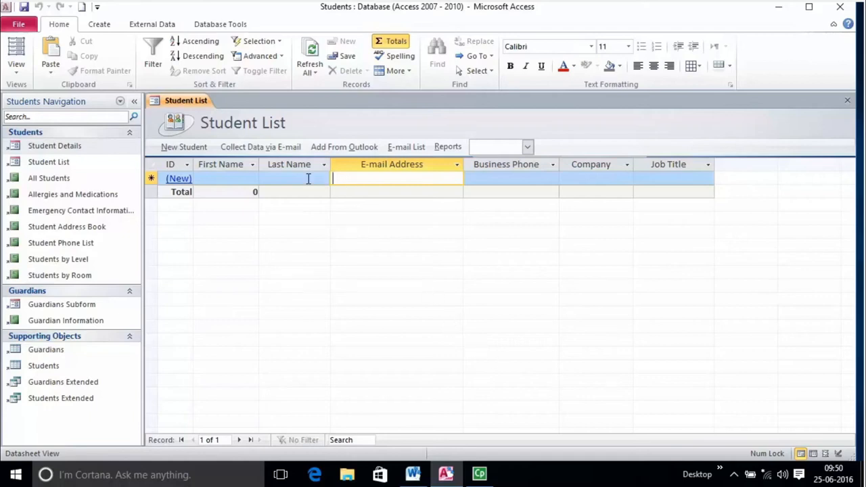
left_click(232, 180)
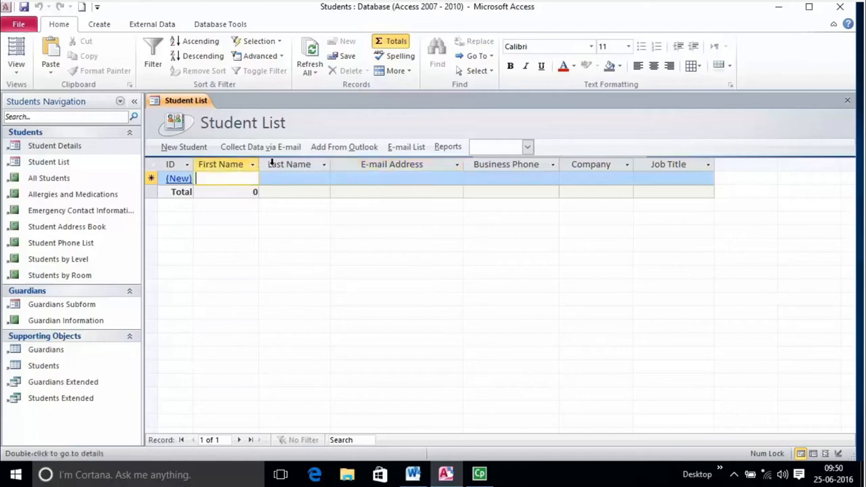
left_click(272, 161)
left_click(379, 163)
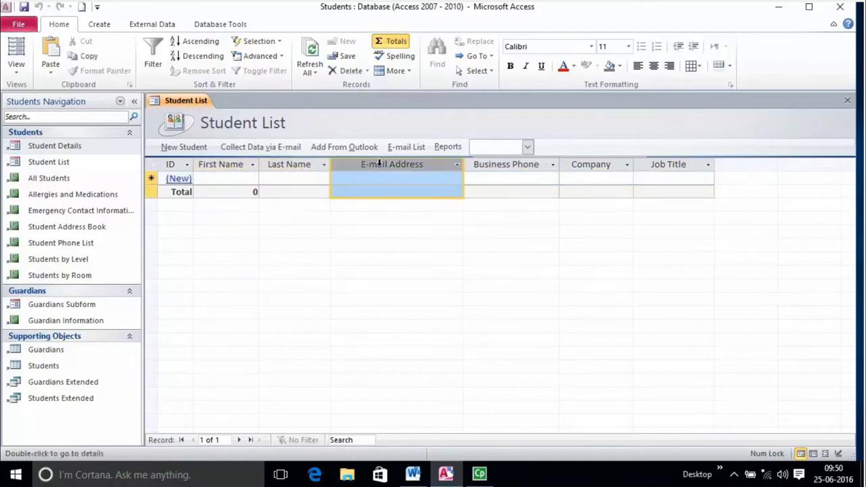
left_click(512, 165)
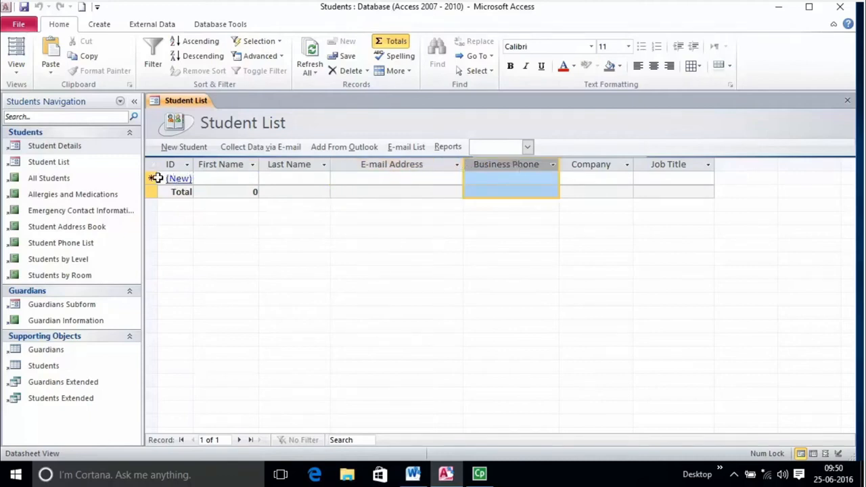
left_click(178, 179)
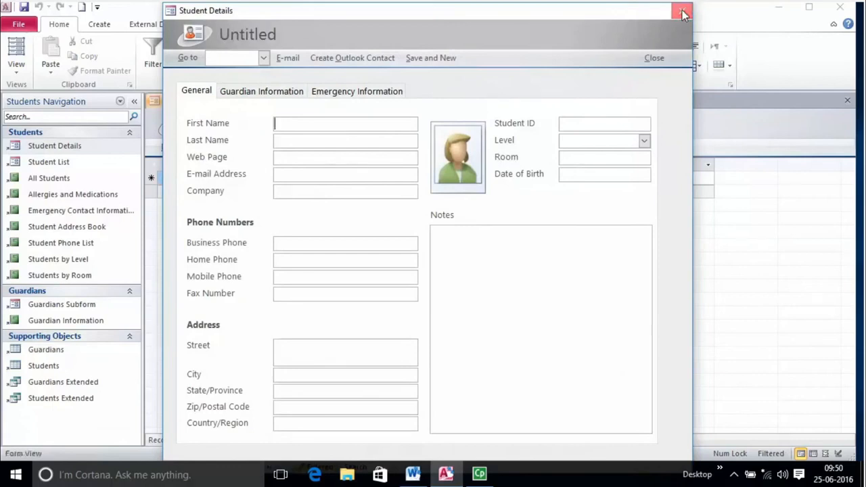
left_click(682, 14)
left_click(223, 176)
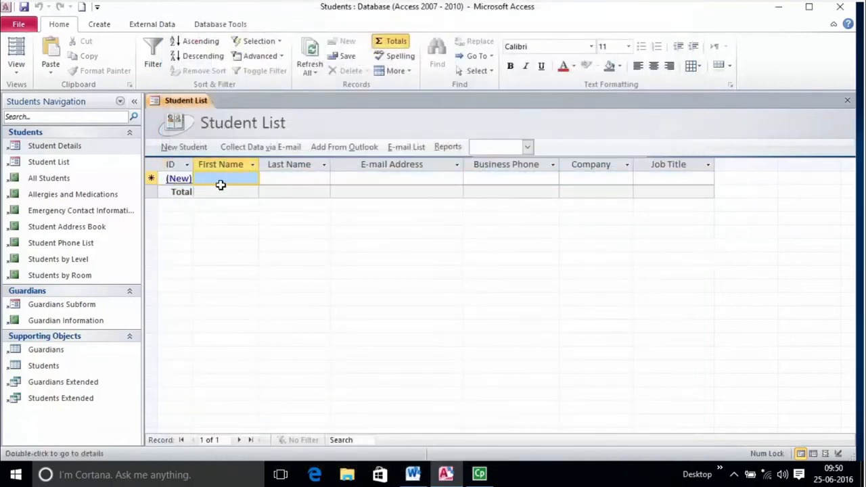
left_click(301, 179)
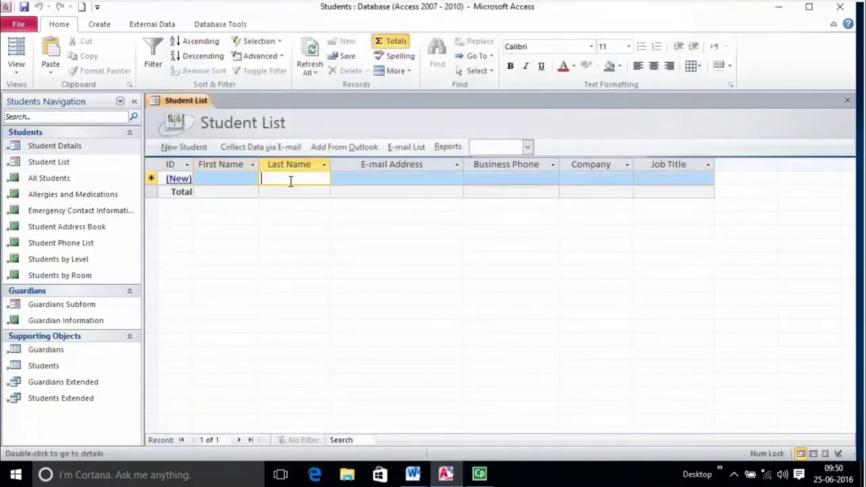
left_click(236, 178)
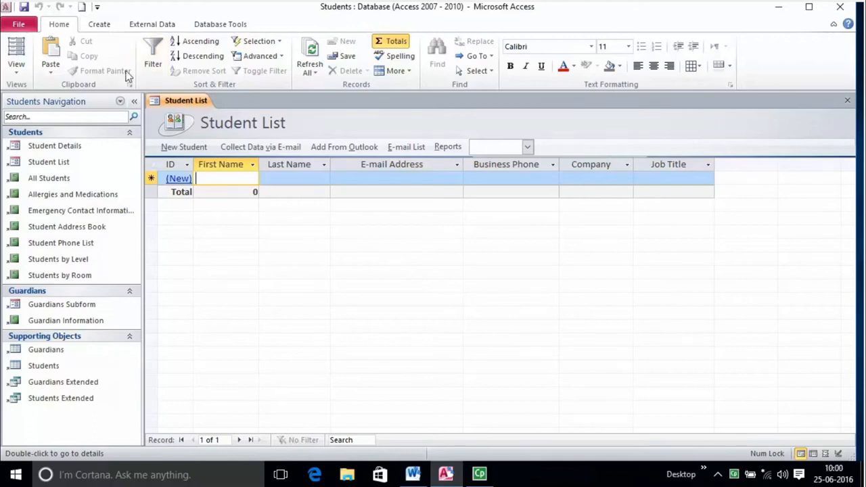
- Create a new blank Table1 in Design view in the Students database
left_click(97, 29)
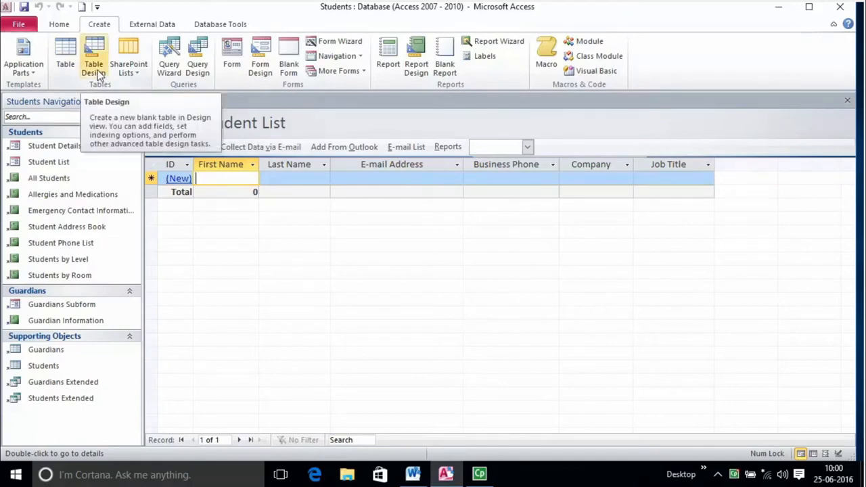
left_click(97, 69)
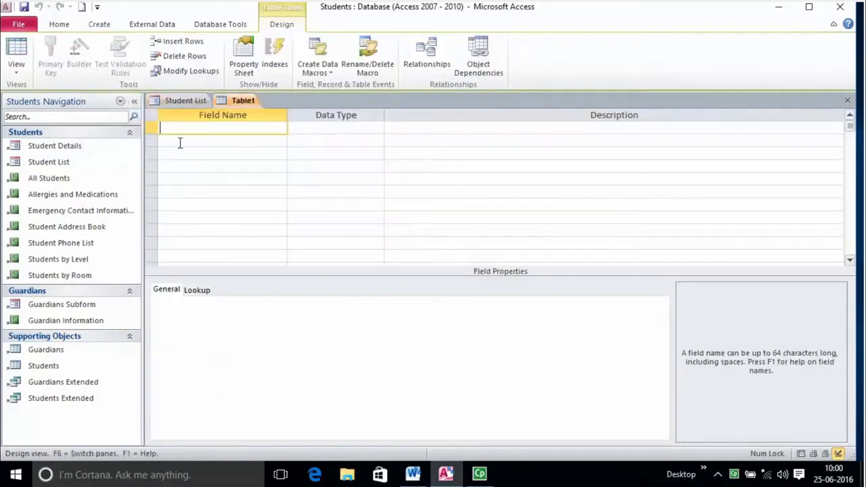
key("Tab")
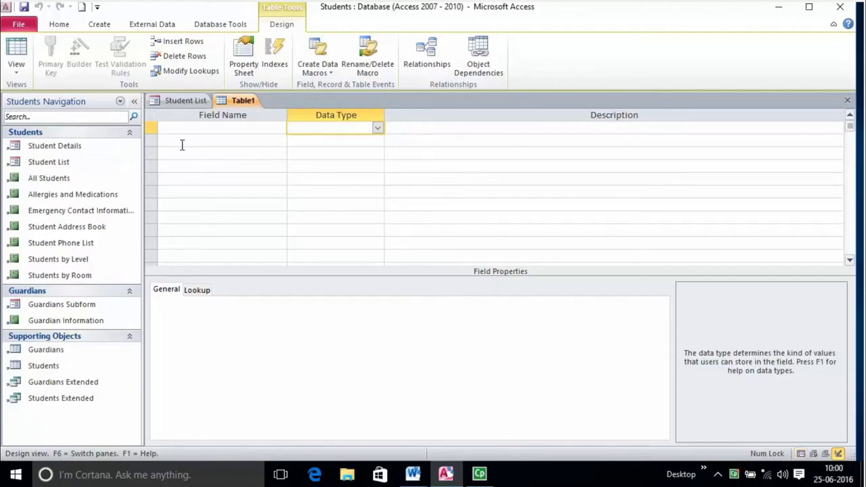
- Step through Table1's first field-name rows, then open the View list
left_click(217, 127)
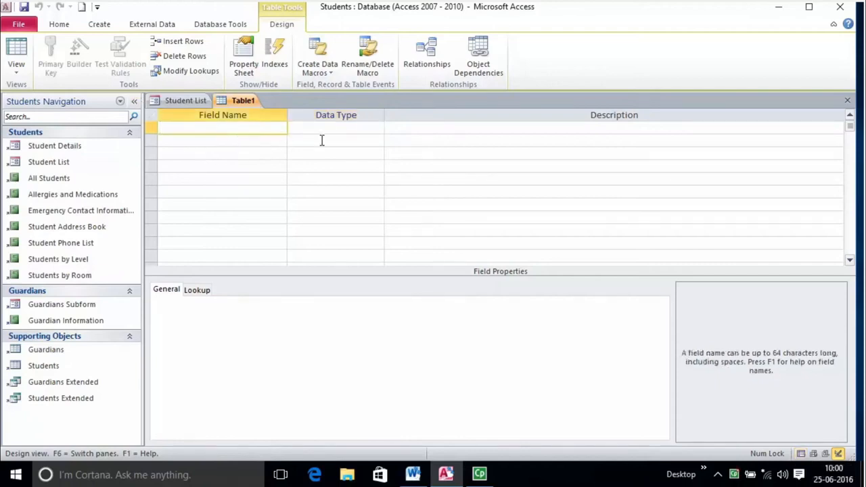
left_click(276, 145)
left_click(265, 180)
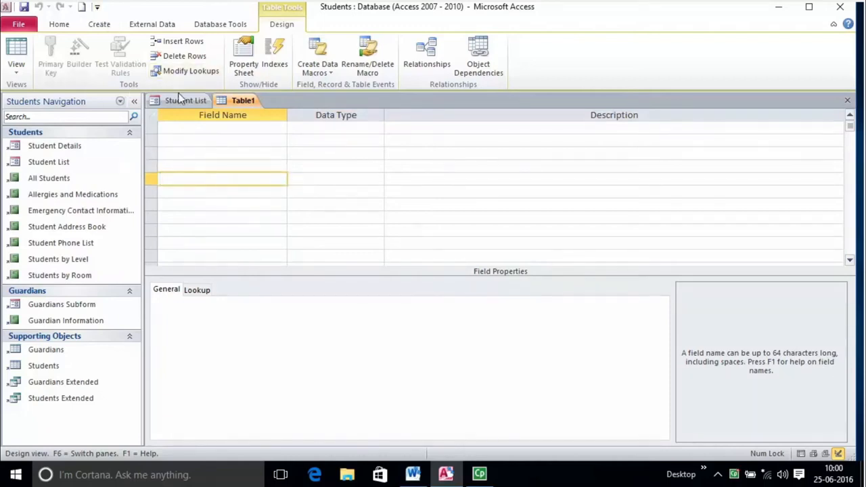
left_click(21, 72)
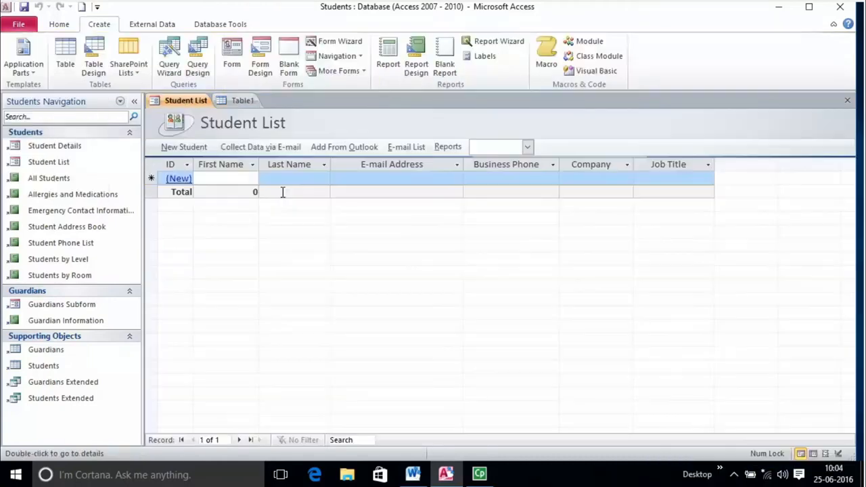
- Switch Student List to Datasheet view, then create a new blank table, Table2
left_click(59, 24)
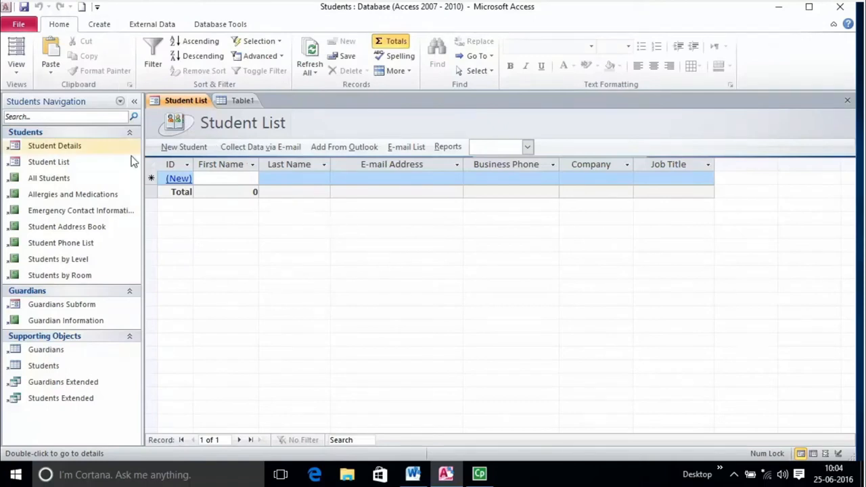
left_click(18, 68)
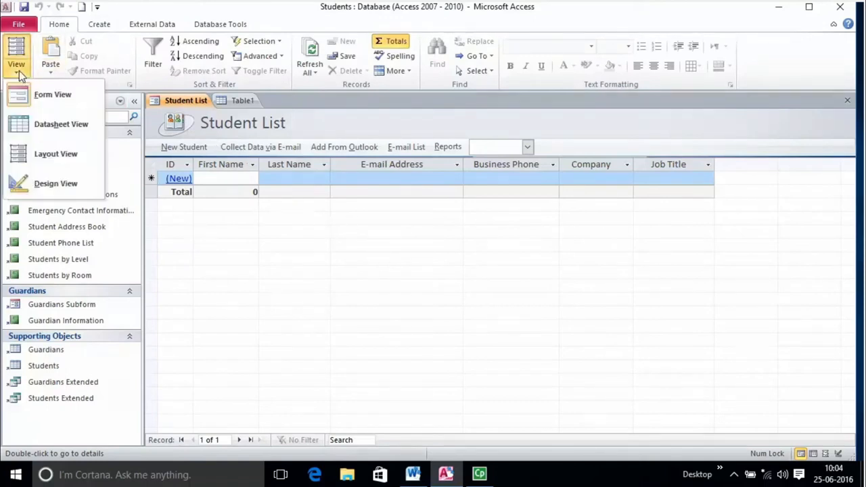
left_click(33, 128)
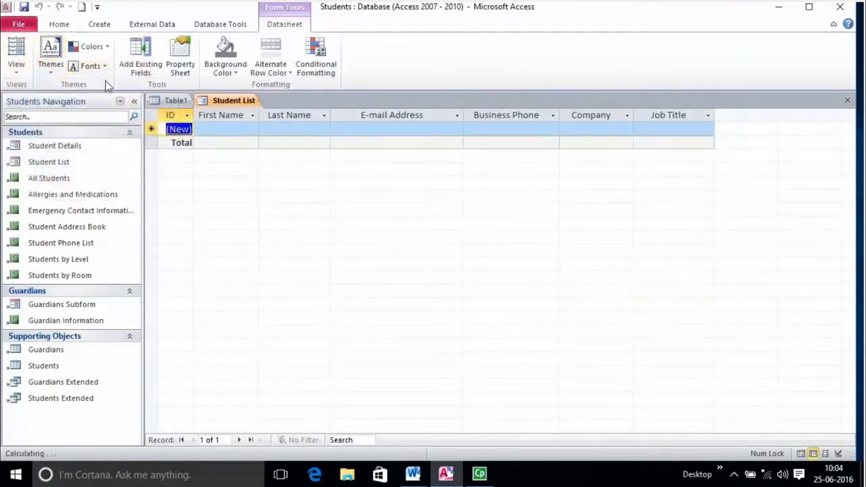
left_click(215, 127)
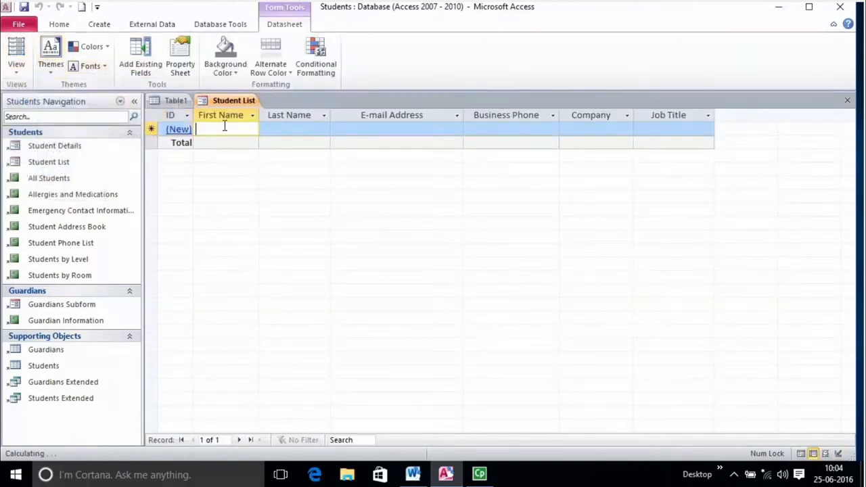
left_click(99, 25)
left_click(61, 56)
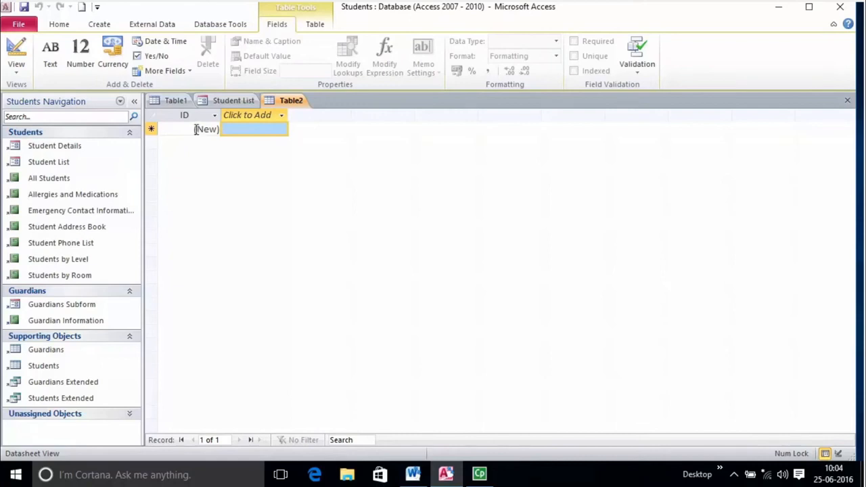
- Expand Unassigned Objects to list Table1 and Table2, and keep Table2 in Datasheet view
left_click(129, 414)
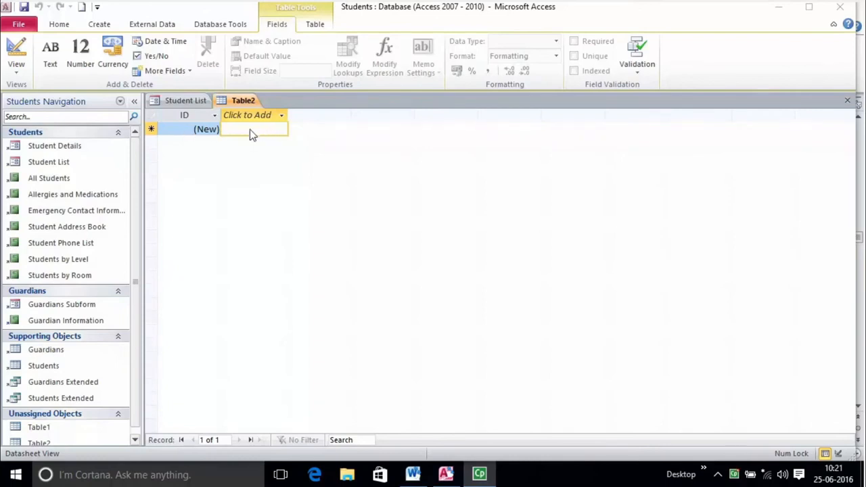
left_click(14, 64)
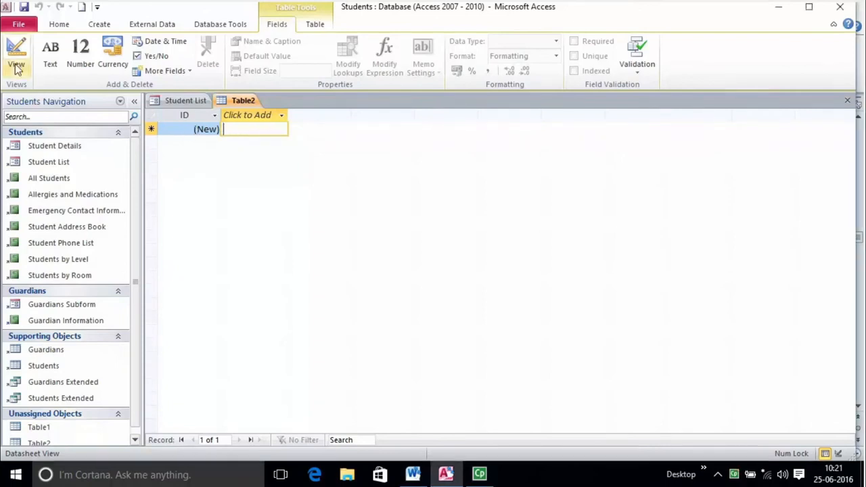
left_click(16, 68)
left_click(29, 97)
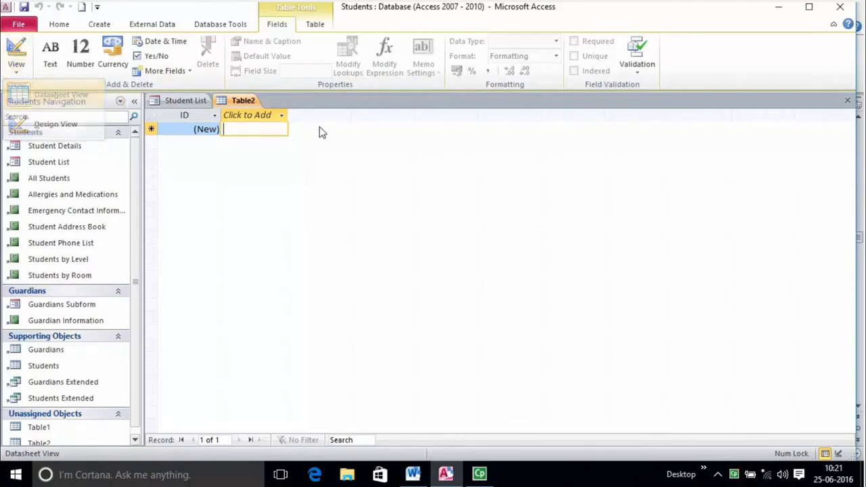
- Move between Table2's ID column and its Click to Add cell in the empty datasheet
left_click(268, 133)
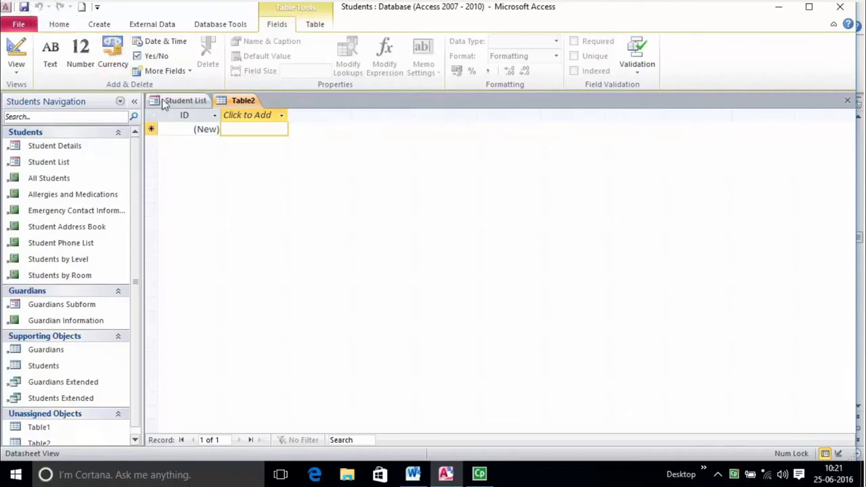
left_click(184, 115)
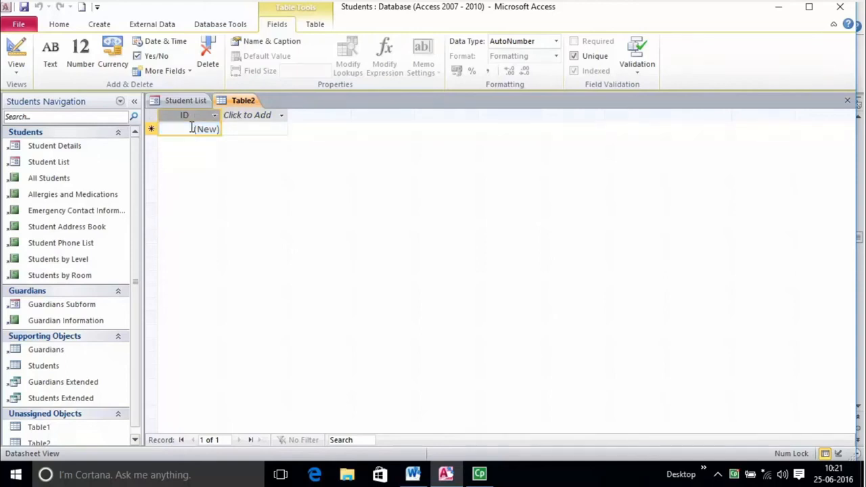
left_click(223, 129)
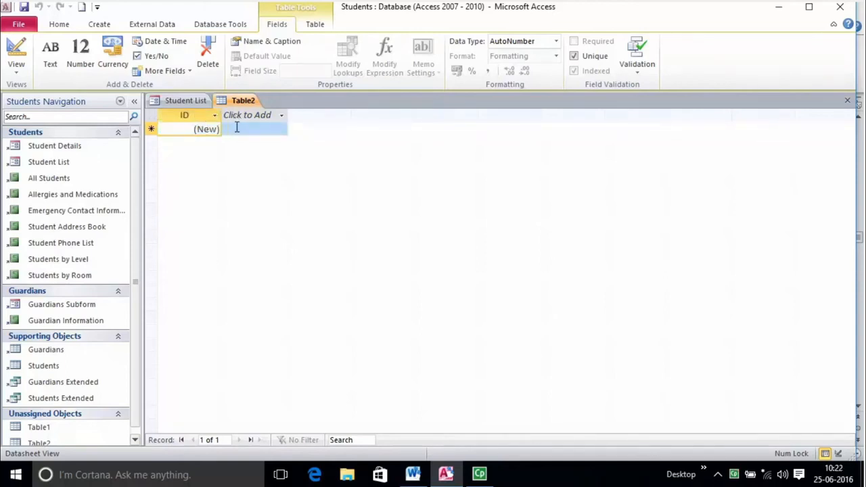
left_click(237, 128)
left_click(205, 129)
left_click(244, 130)
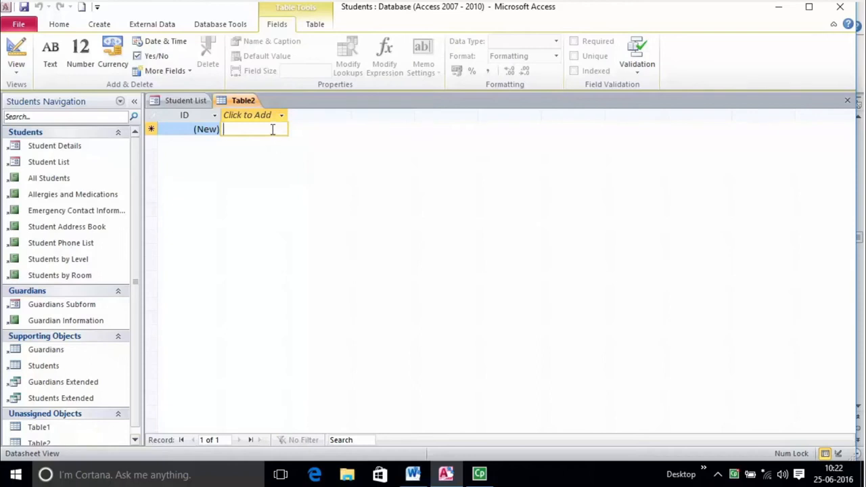
- Enter a student's first name as record 1, creating Field1, and compare ID and Field1 data types
type("Nikita")
key("Tab")
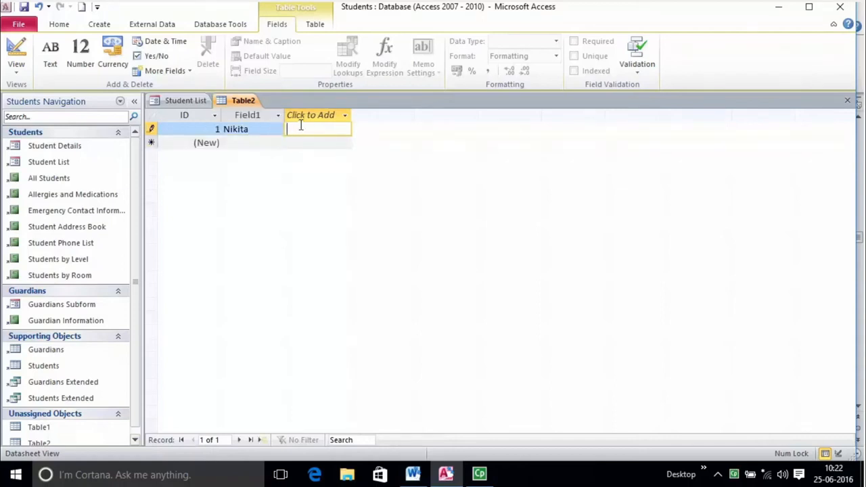
left_click(220, 129)
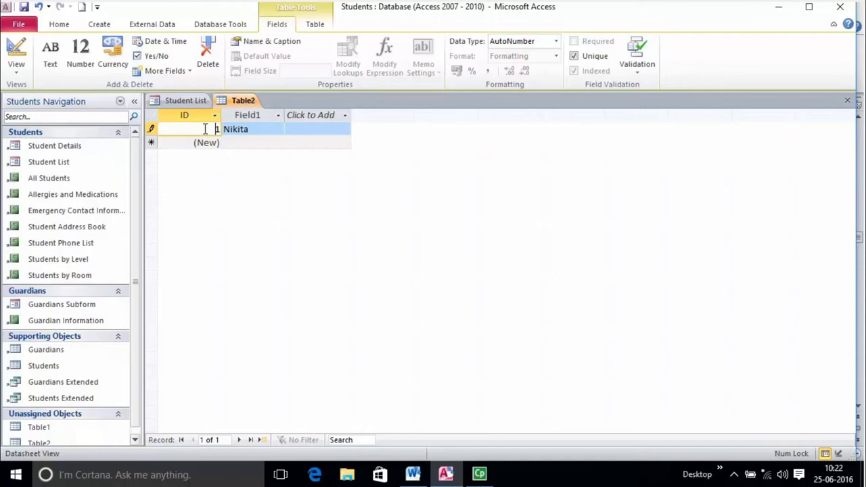
left_click(257, 131)
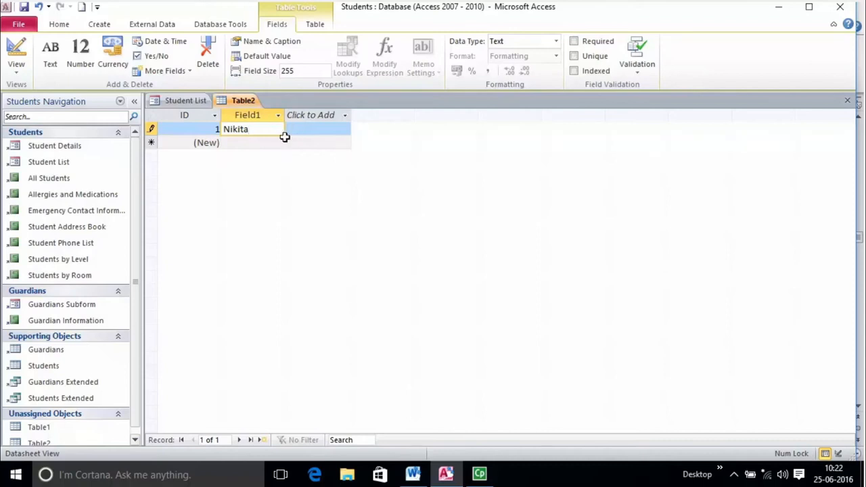
left_click(211, 129)
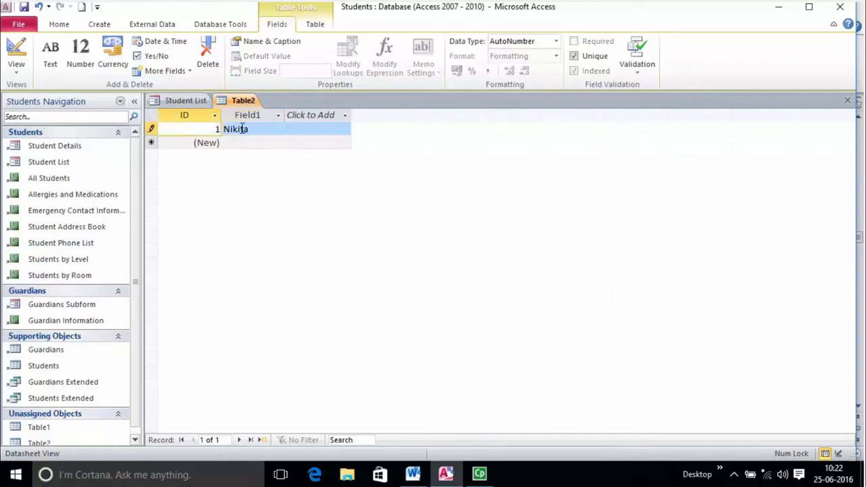
left_click(242, 129)
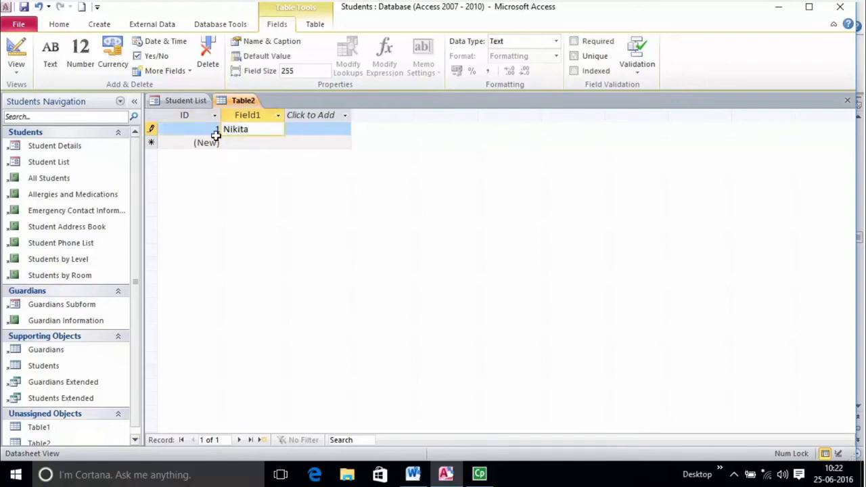
left_click(215, 130)
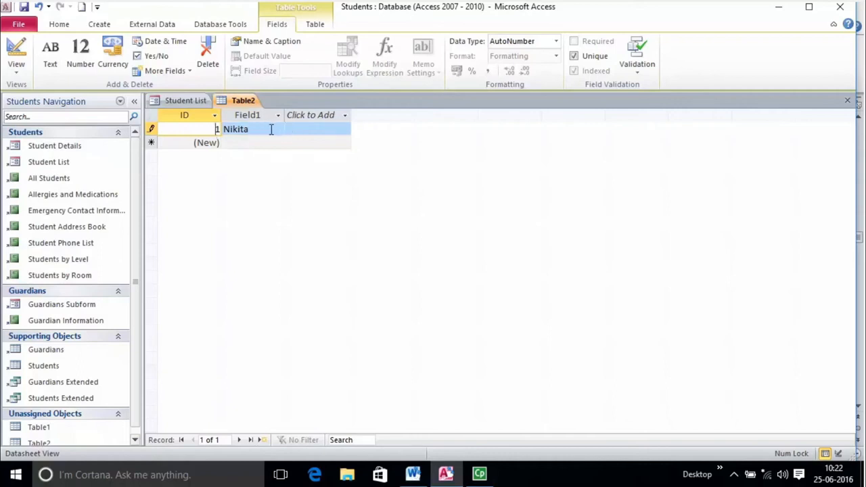
- Add a new Text column, Field2, after Field1
left_click(347, 116)
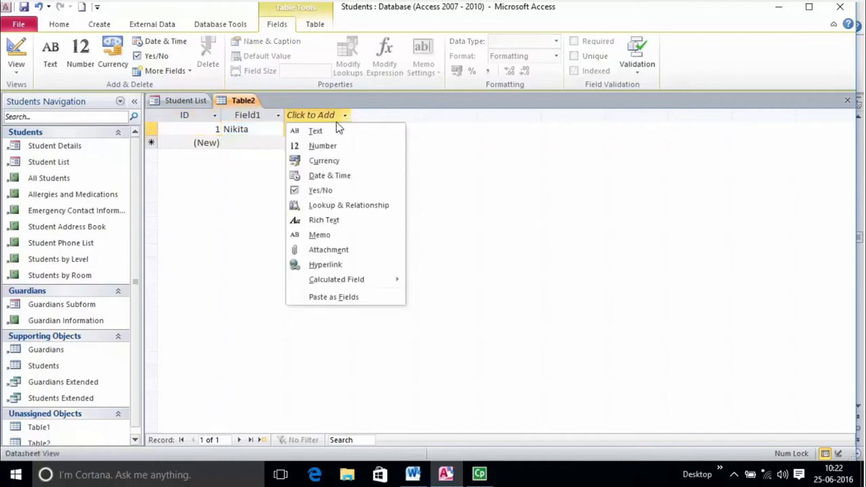
left_click(329, 130)
left_click(320, 128)
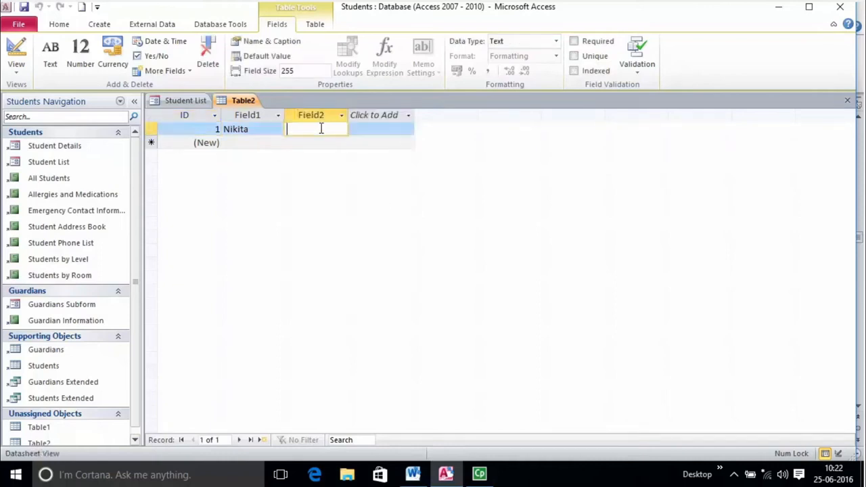
left_click(341, 116)
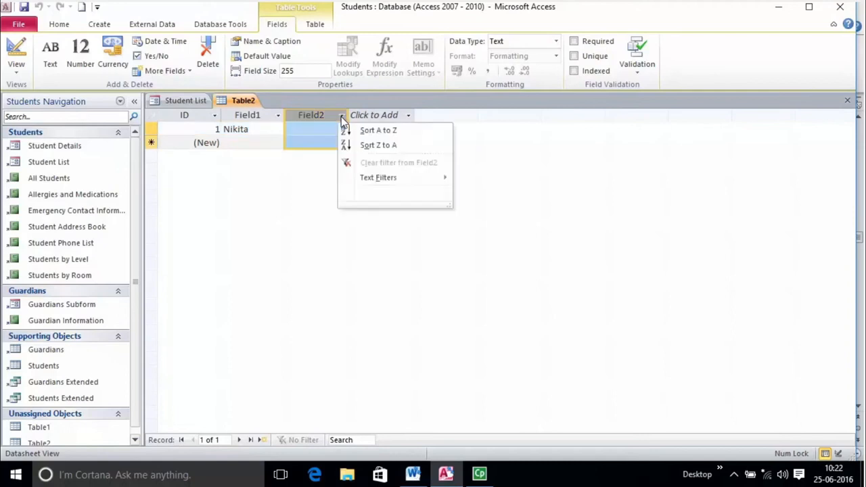
key("Escape")
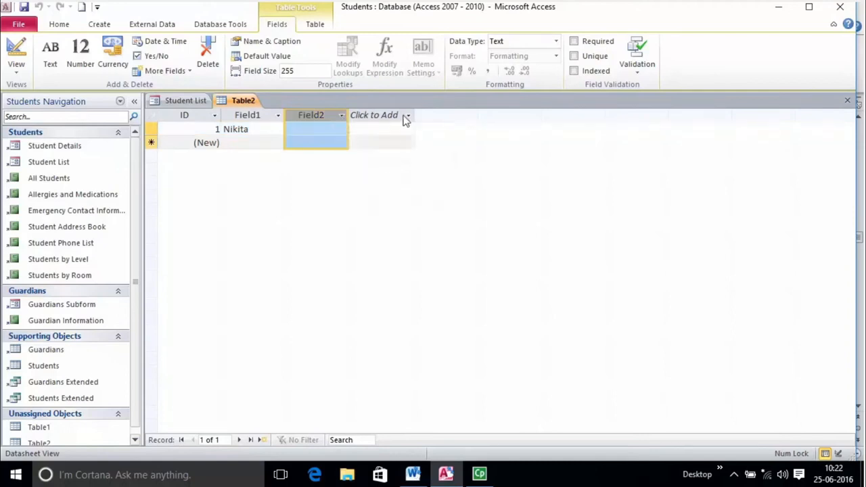
left_click(407, 116)
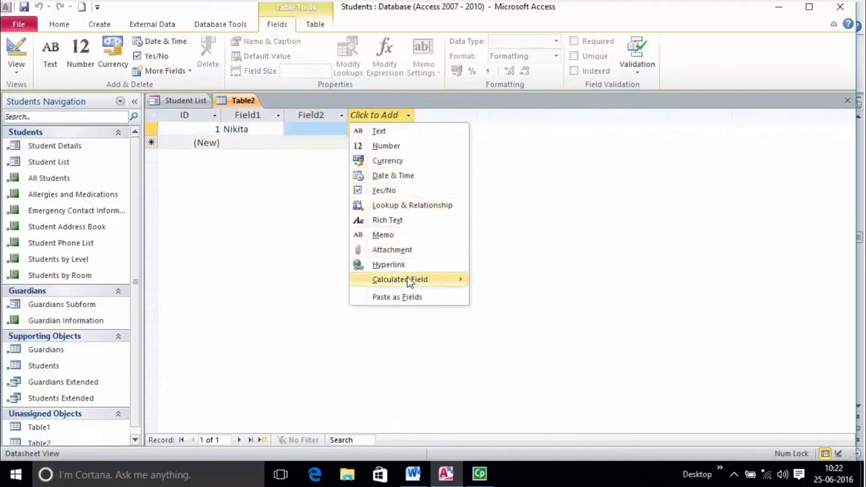
left_click(263, 134)
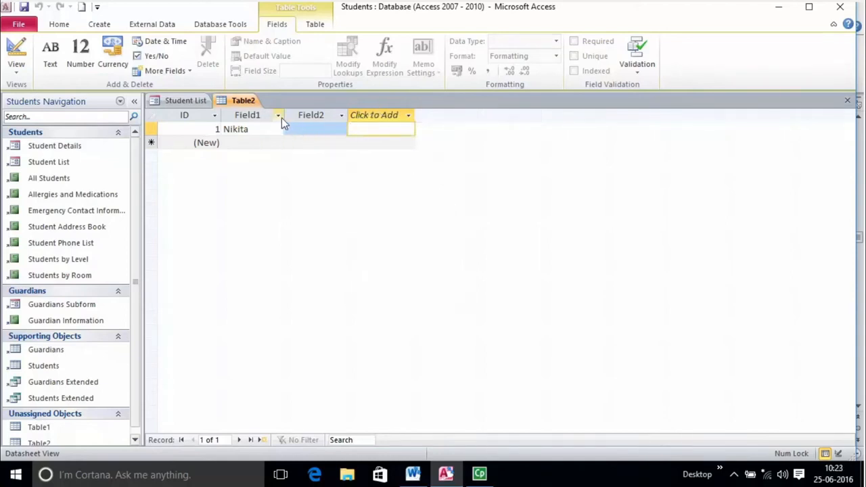
right_click(282, 118)
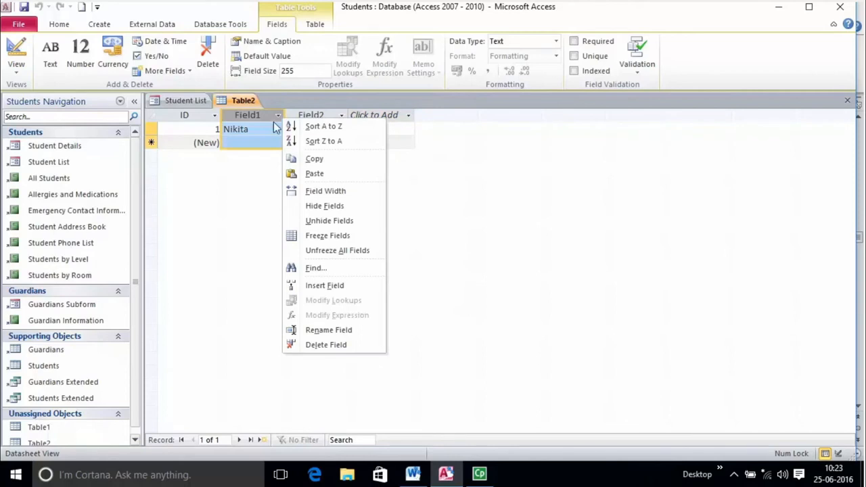
left_click(253, 133)
- Add another Text column, Field3, and move from record 1 to the new record row
left_click(408, 119)
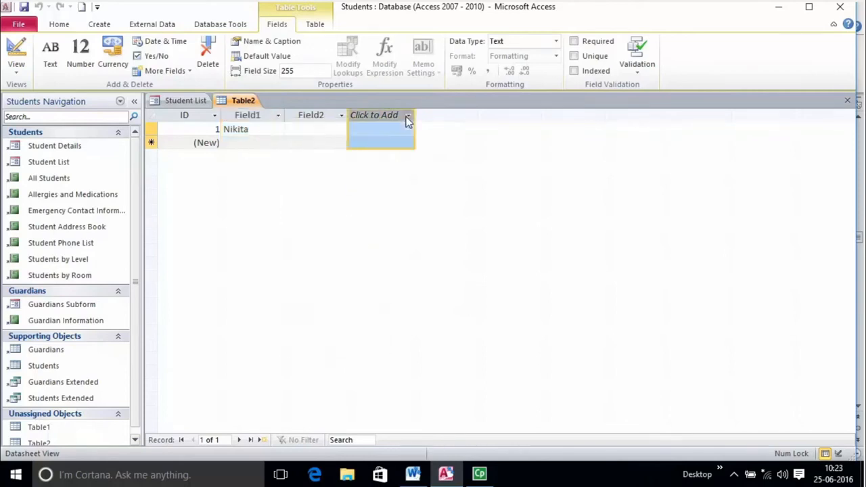
left_click(408, 117)
left_click(399, 131)
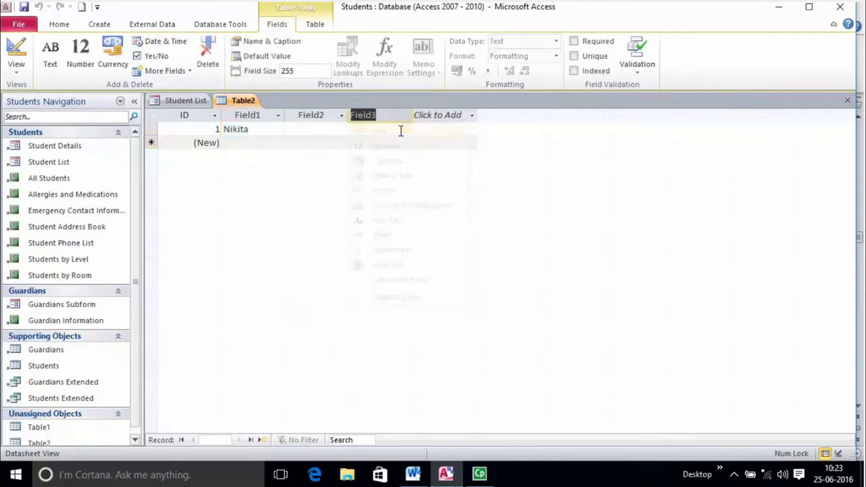
left_click(321, 132)
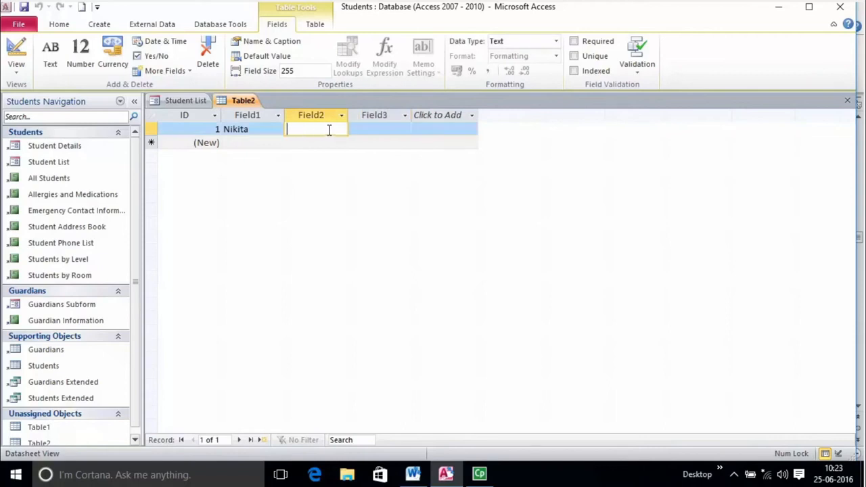
key("Tab")
key("Tab")
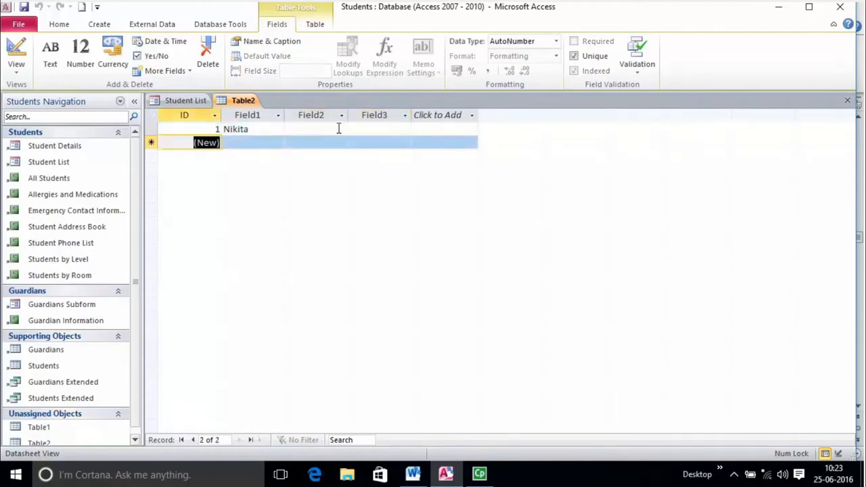
left_click(338, 128)
key("Tab")
key("Tab")
- Move through record 1's Field3, add-field and Field2 cells in Table2
left_click(370, 119)
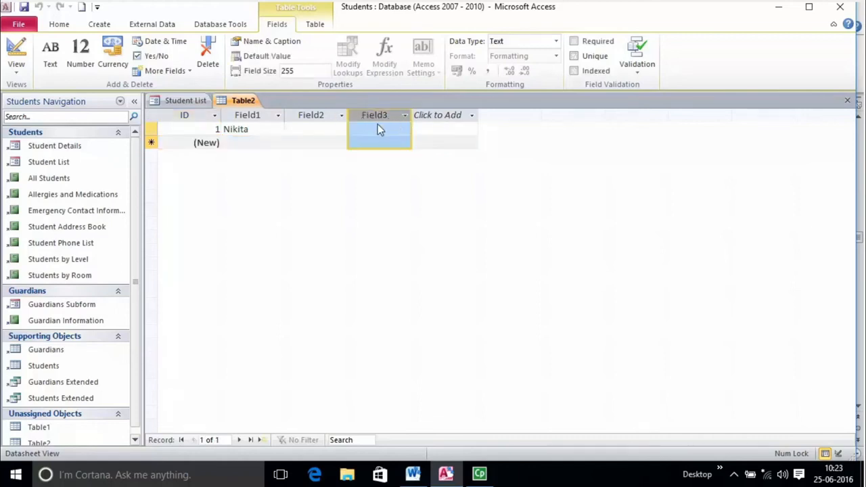
left_click(369, 128)
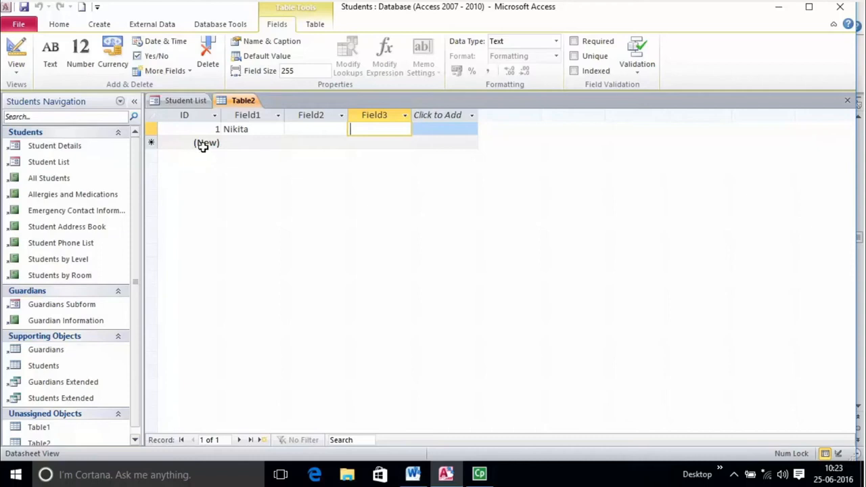
left_click(151, 129)
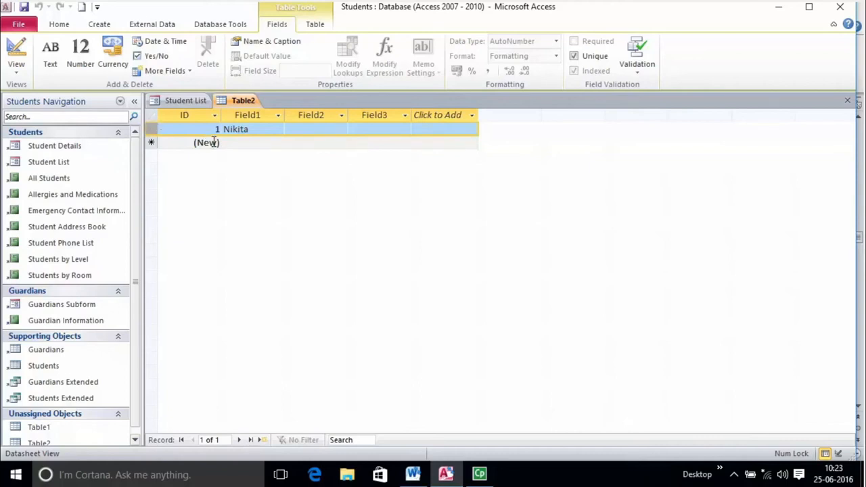
left_click(440, 130)
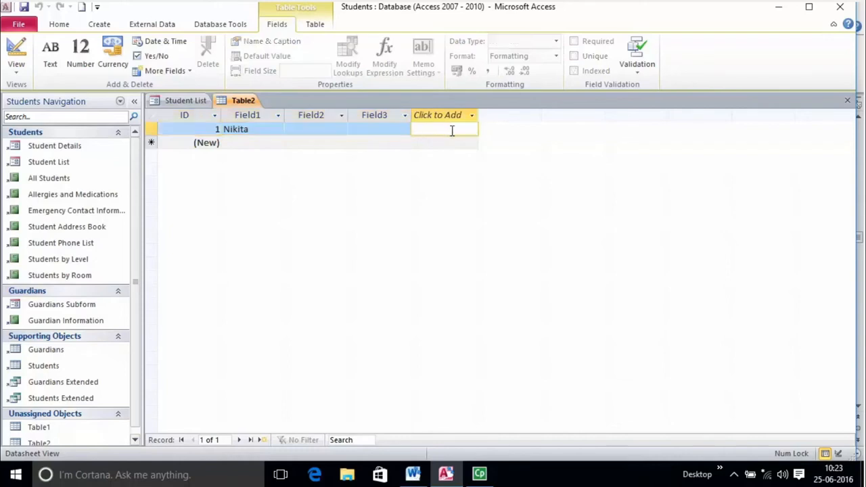
key("Tab")
key("Tab")
key("Tab")
key("Tab")
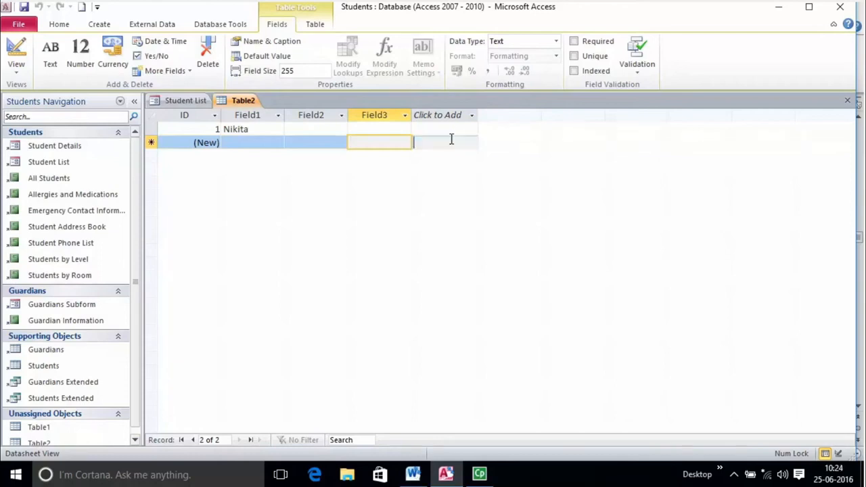
left_click(451, 139)
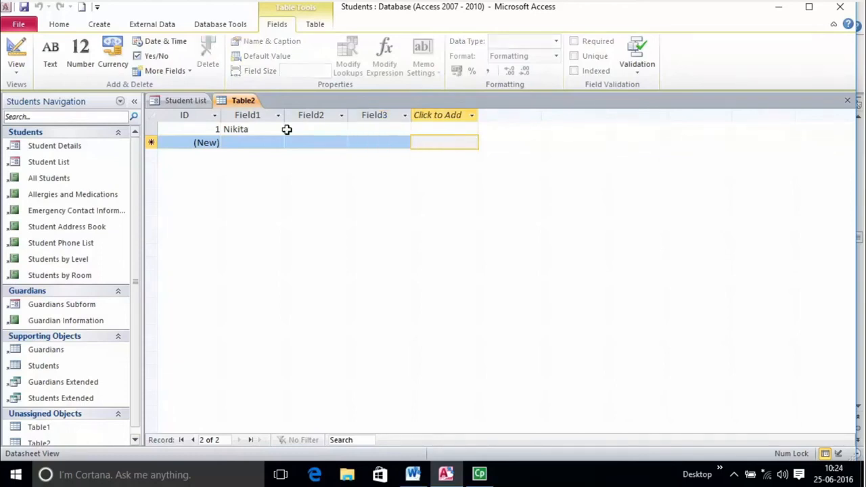
left_click(264, 129)
left_click(315, 130)
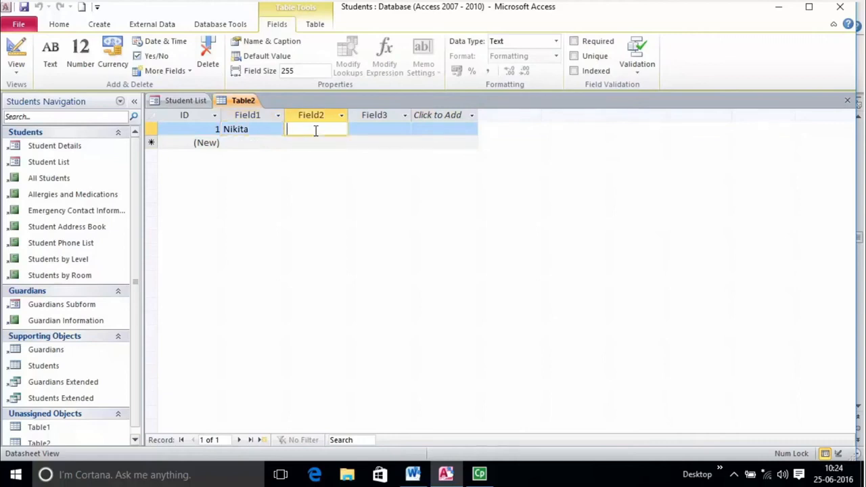
- Enter a second student's first name in Field1 as record 2
left_click(242, 142)
type("Suresh")
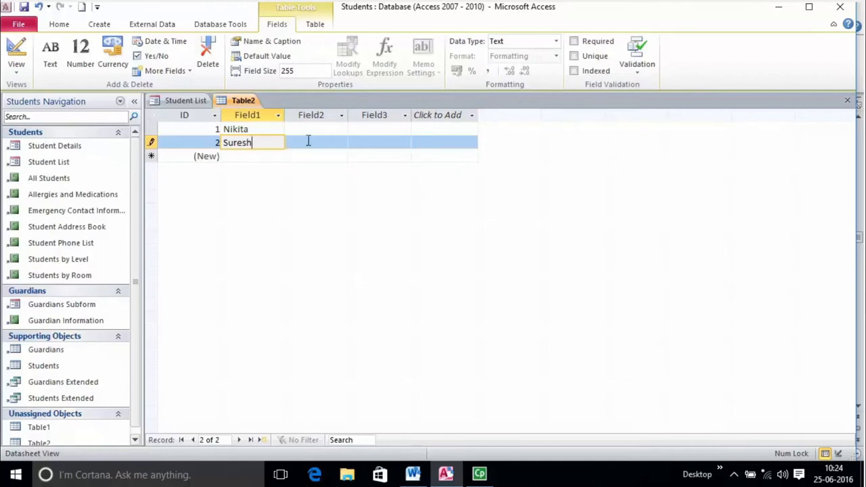
left_click(261, 156)
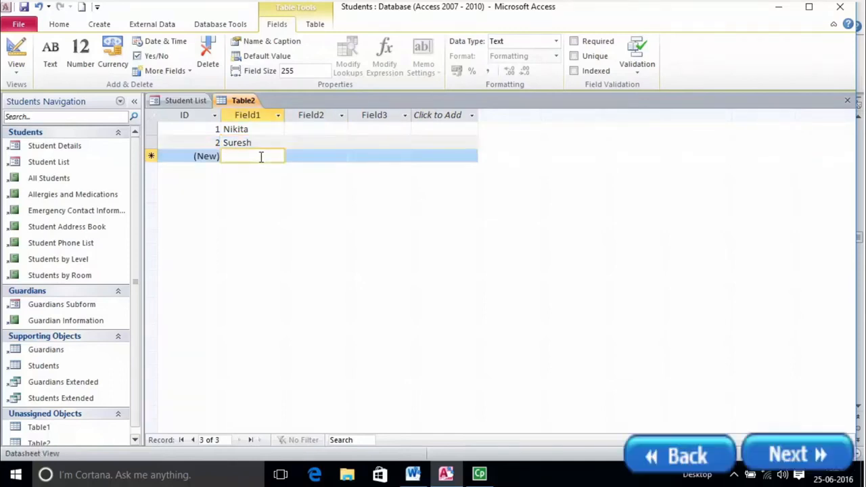
key("Tab")
key("Tab")
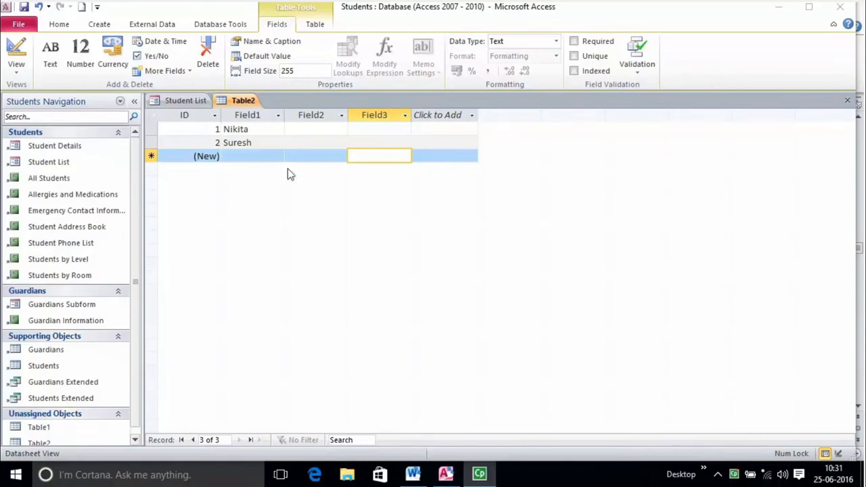
- Return to record 1 and select the whole Field1 column
left_click(267, 129)
left_click(304, 129)
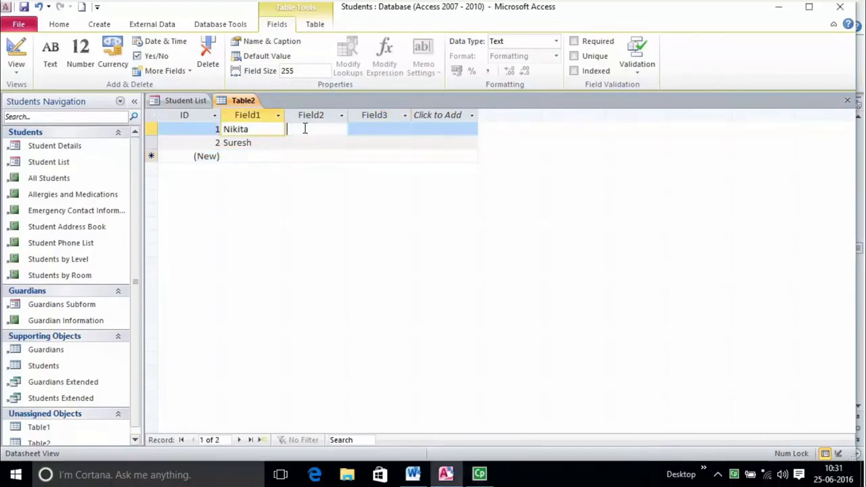
left_click(258, 135)
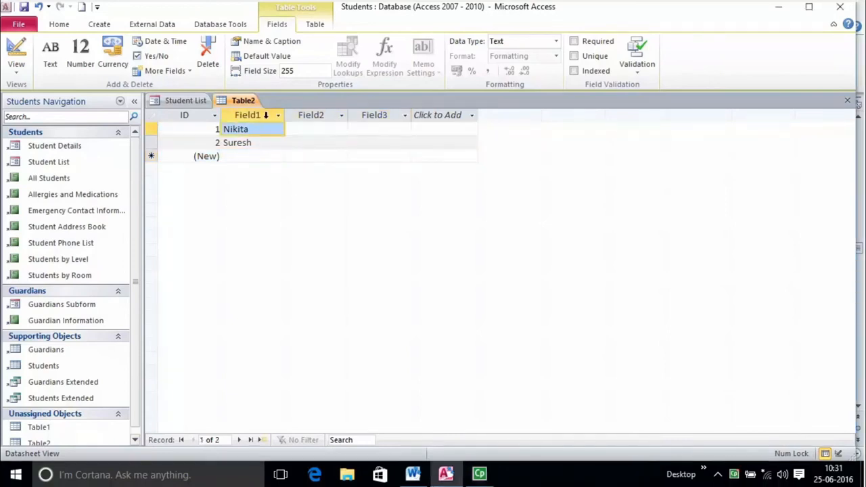
left_click(265, 115)
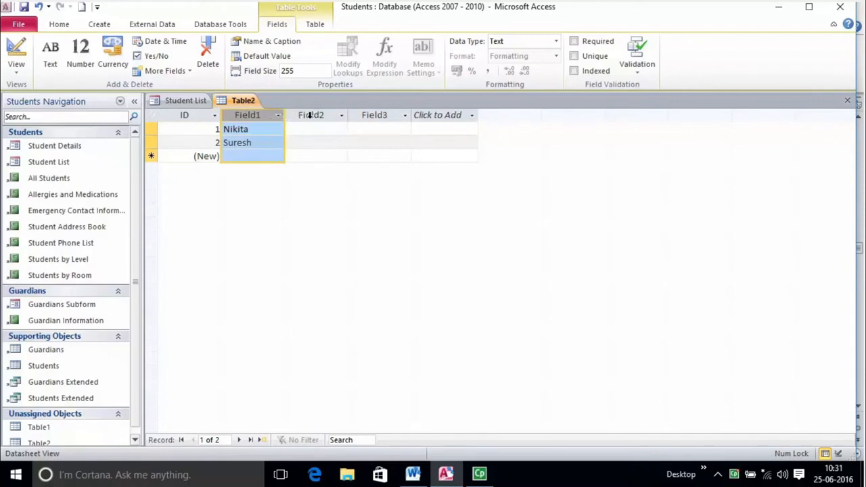
- Rename Table2's Field1 column to 'Name'
double_click(257, 116)
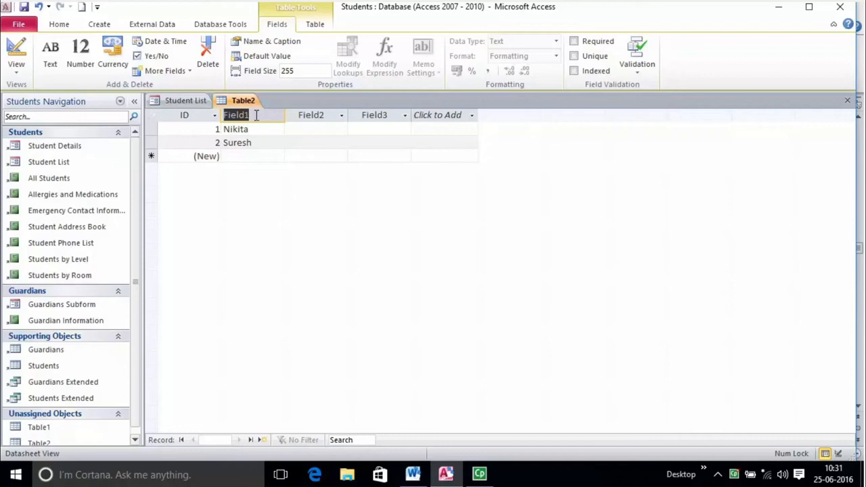
double_click(309, 115)
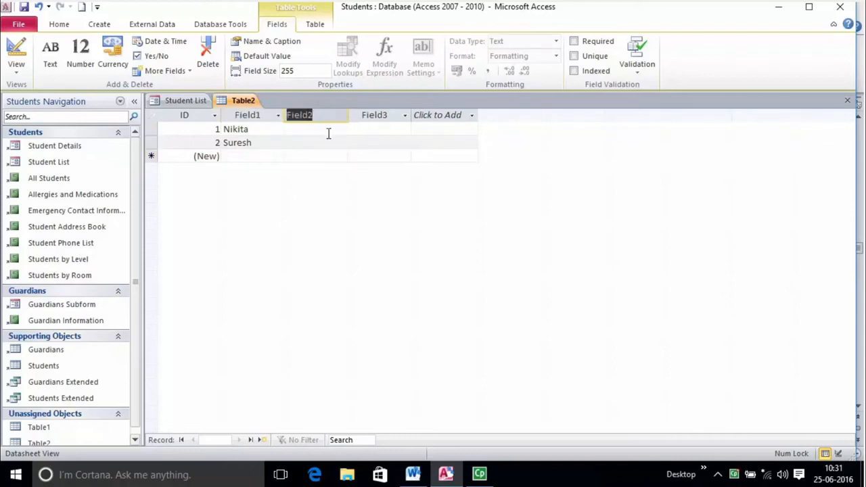
left_click(382, 115)
double_click(381, 116)
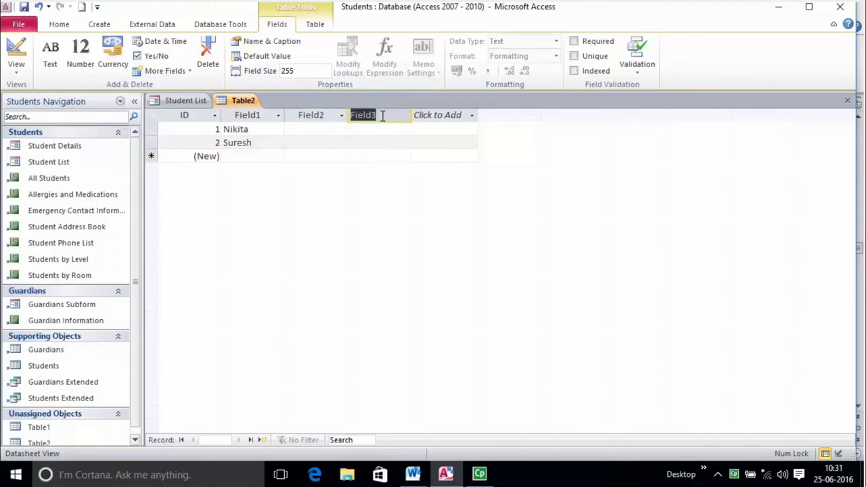
left_click(381, 140)
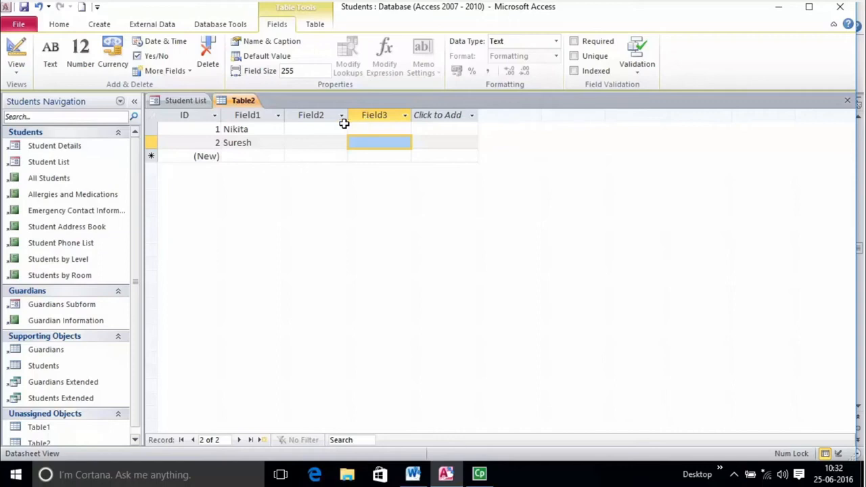
double_click(252, 115)
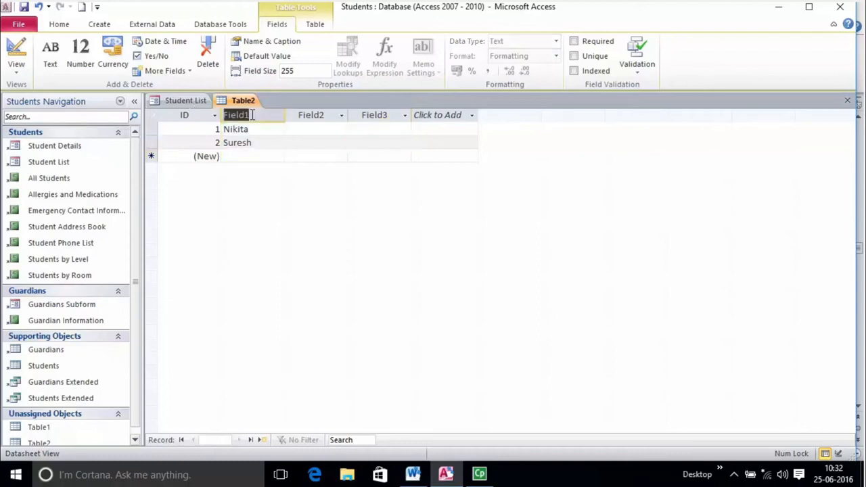
type("Name")
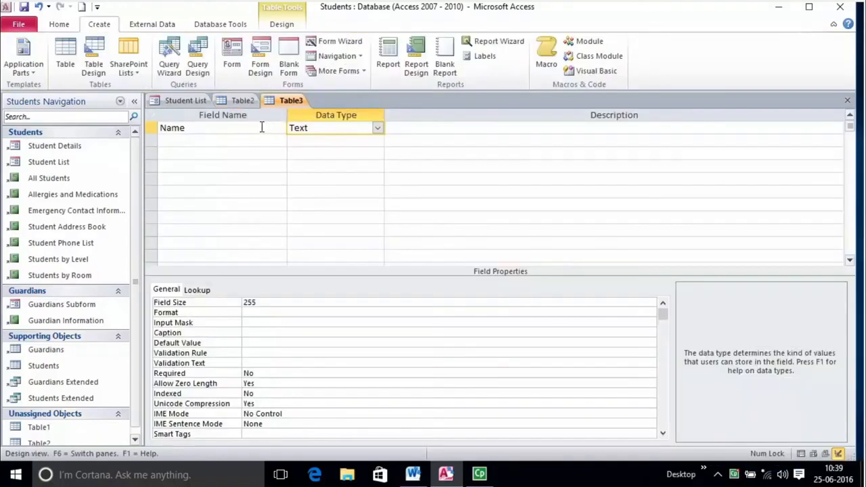
left_click(263, 127)
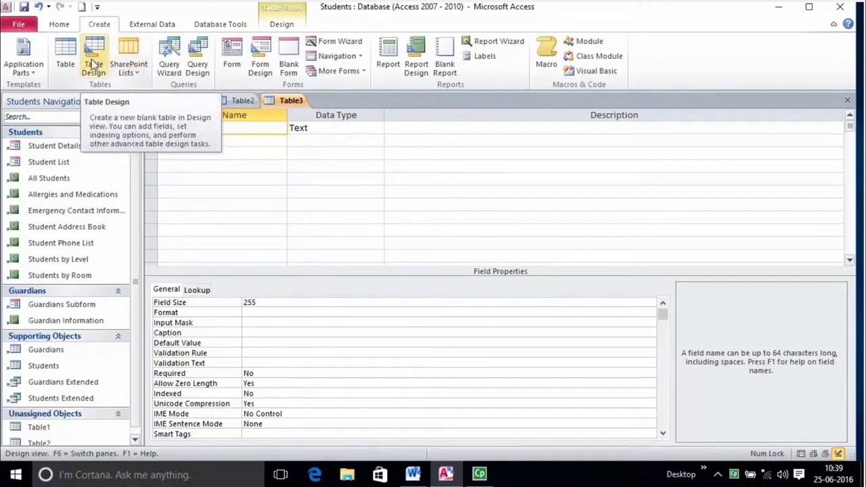
- Inspect the Name field's name, Text data type and description cells in the design grid
left_click(316, 127)
left_click(419, 129)
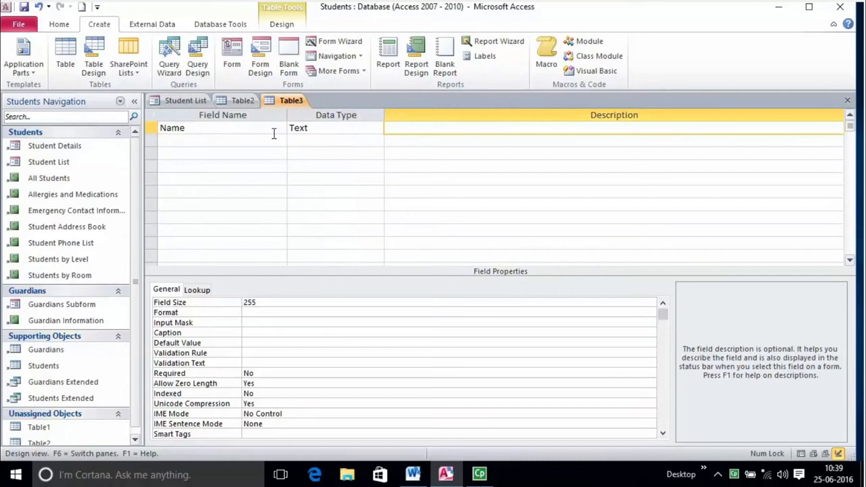
left_click(224, 123)
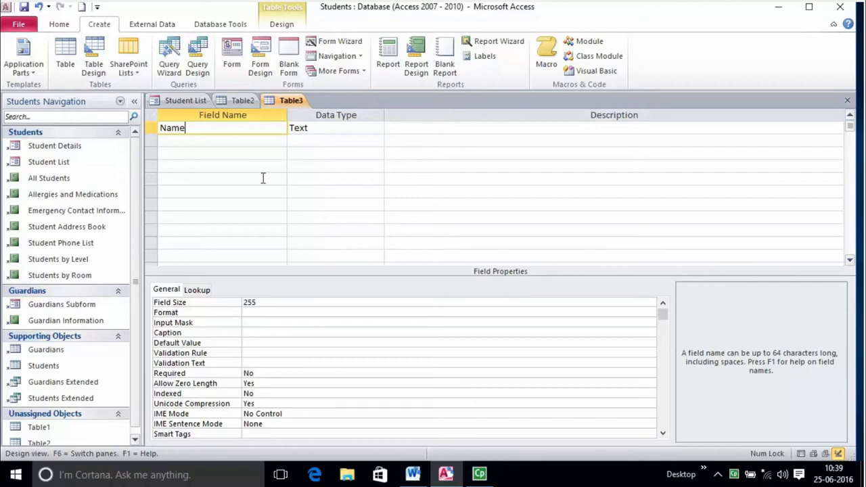
left_click(206, 153)
left_click(201, 168)
left_click(203, 140)
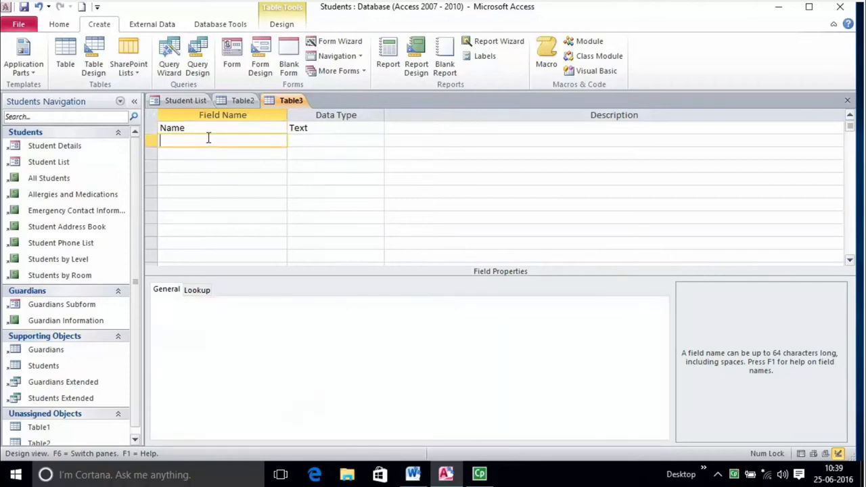
left_click(224, 129)
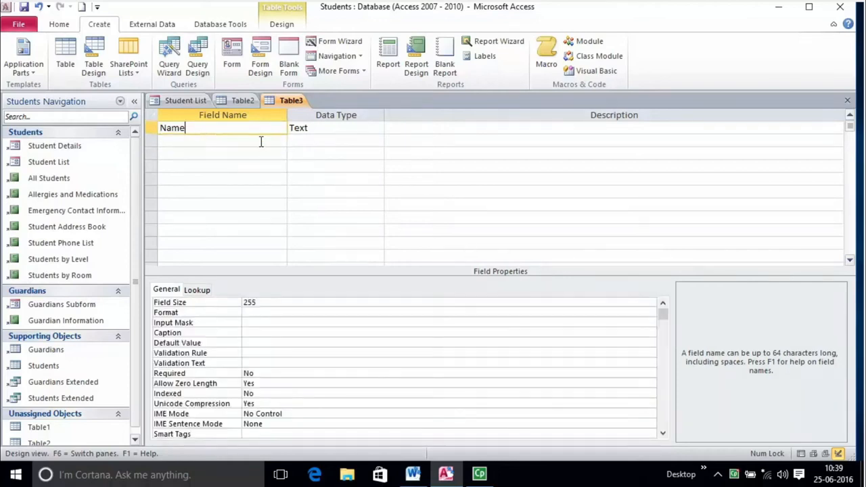
left_click_drag(162, 128, 192, 123)
left_click(292, 128)
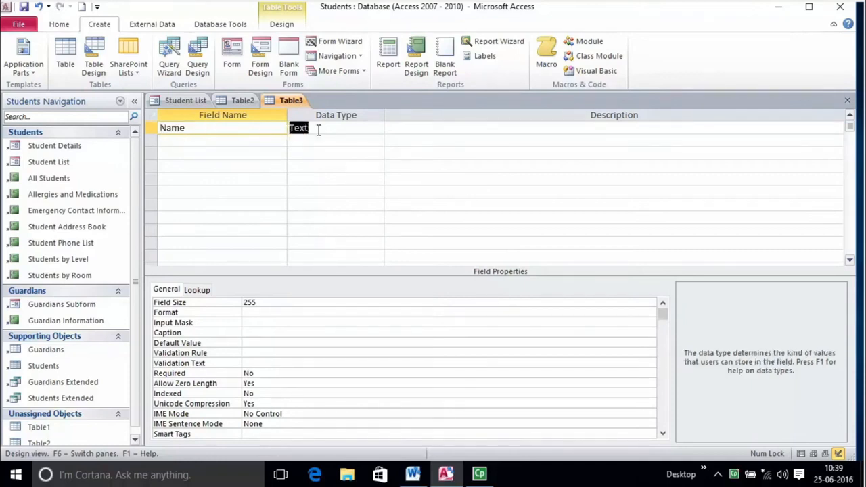
left_click(464, 126)
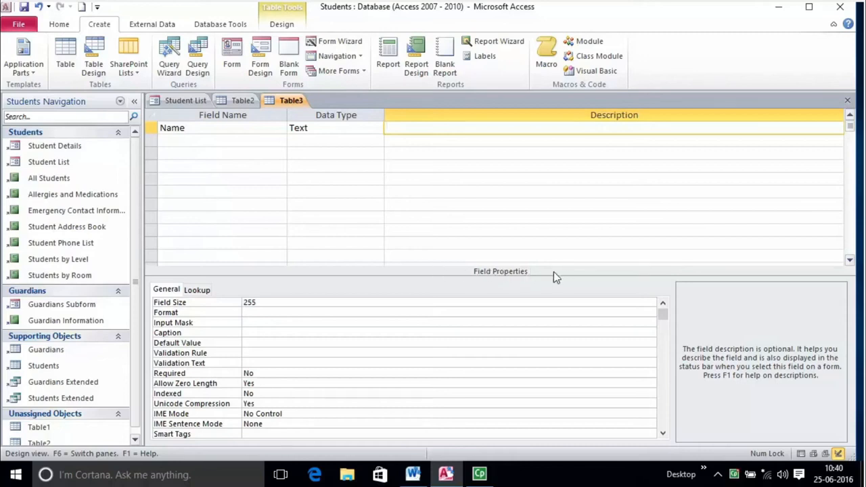
- Review the Name field's properties: Field Size 255, Format, Input Mask and Default Value
left_click(196, 323)
left_click(200, 313)
left_click(251, 345)
left_click(284, 314)
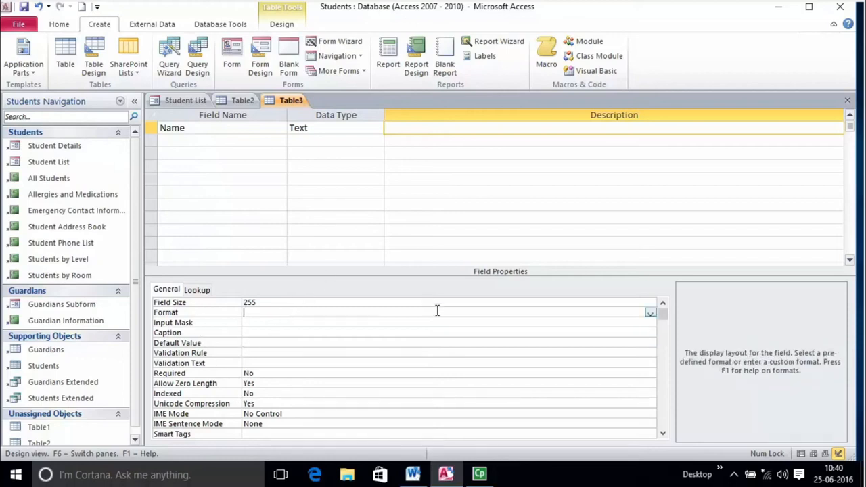
left_click(636, 304)
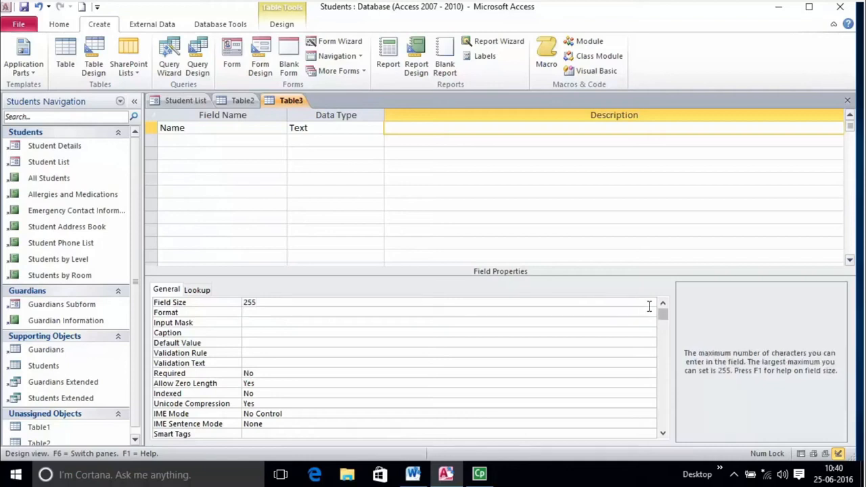
left_click(644, 313)
left_click(631, 343)
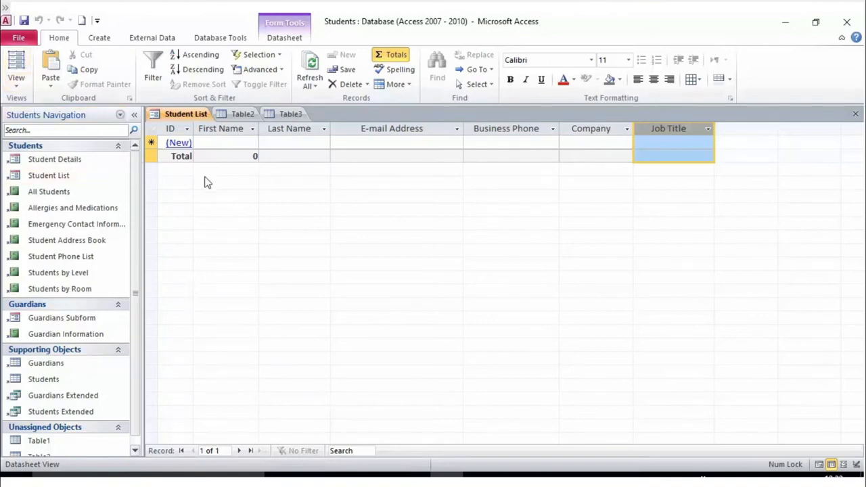
- Create a new blank Table4 with Table Design
left_click(98, 39)
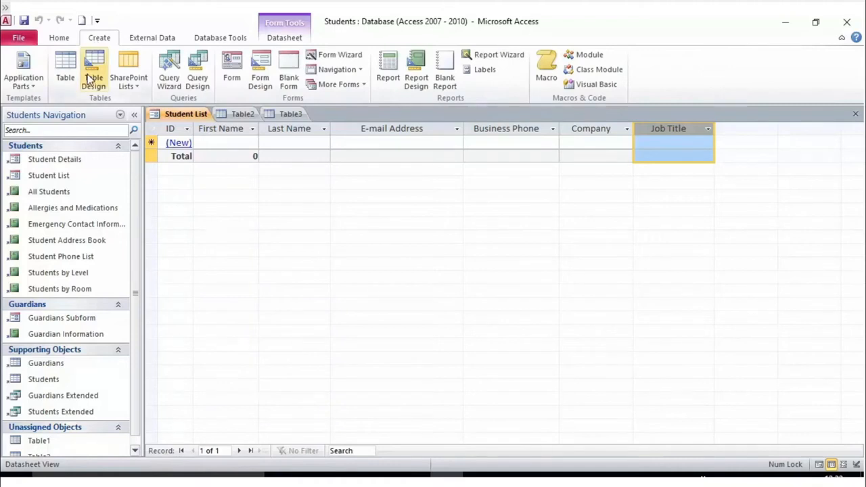
left_click(91, 74)
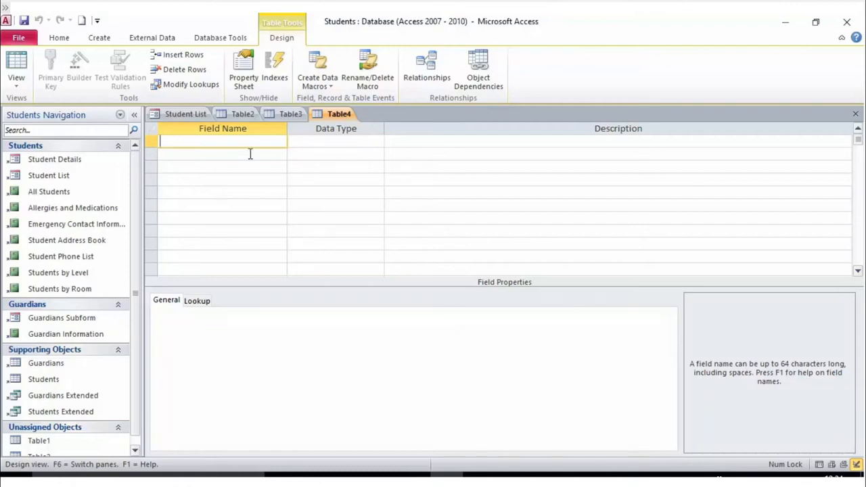
left_click(316, 141)
left_click(257, 141)
left_click(338, 141)
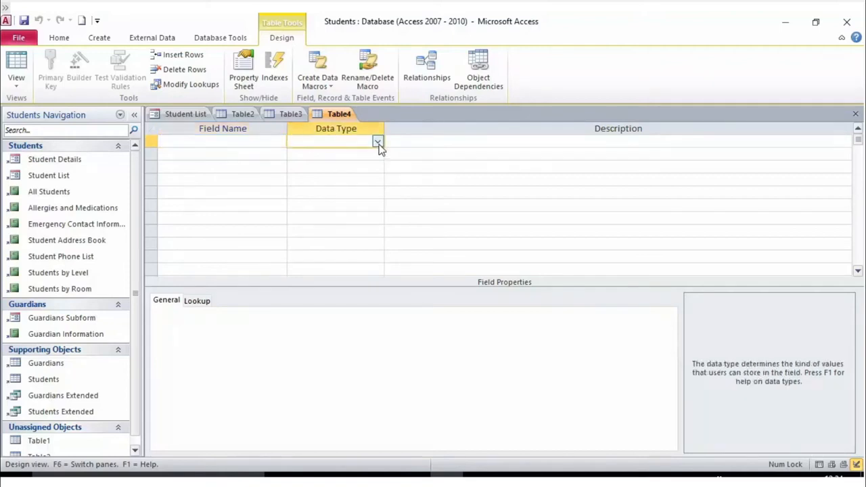
left_click(376, 142)
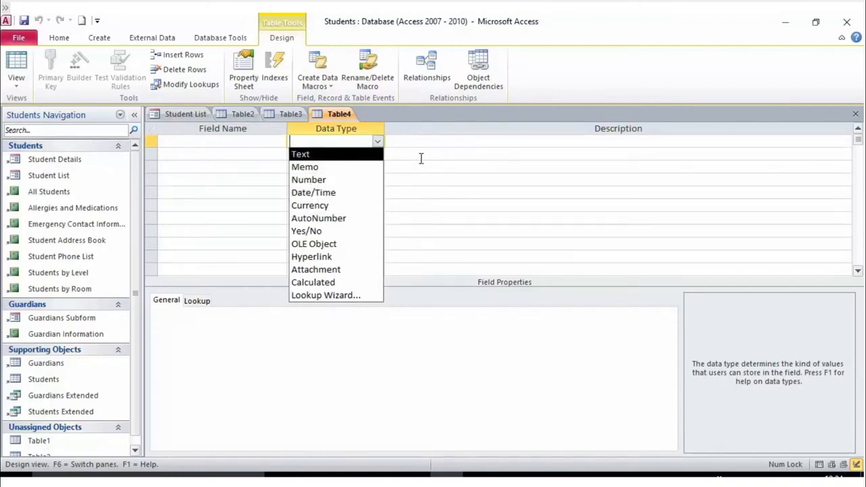
left_click(391, 143)
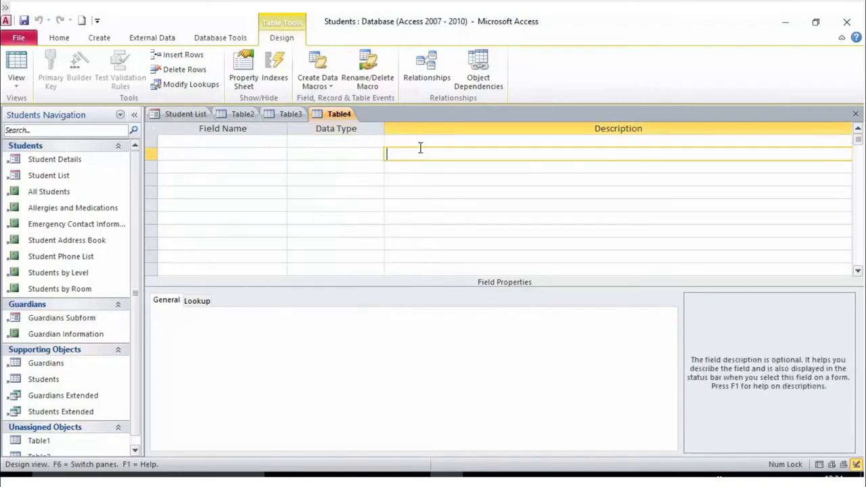
left_click(364, 145)
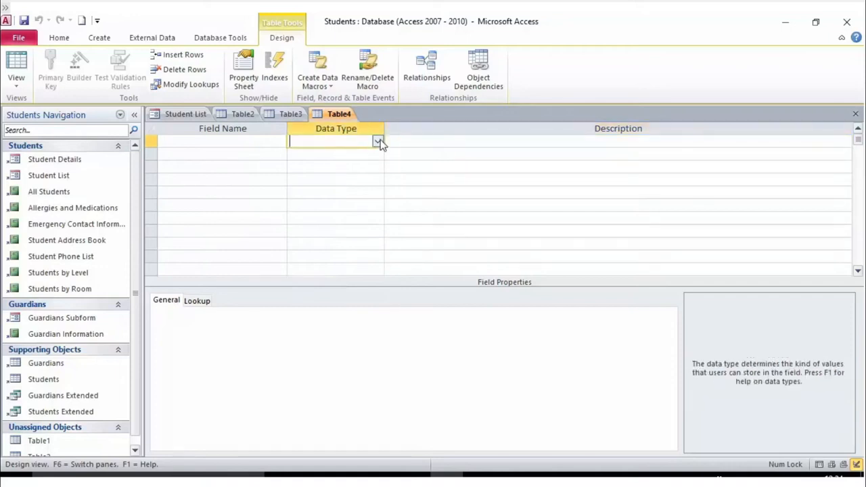
left_click(377, 143)
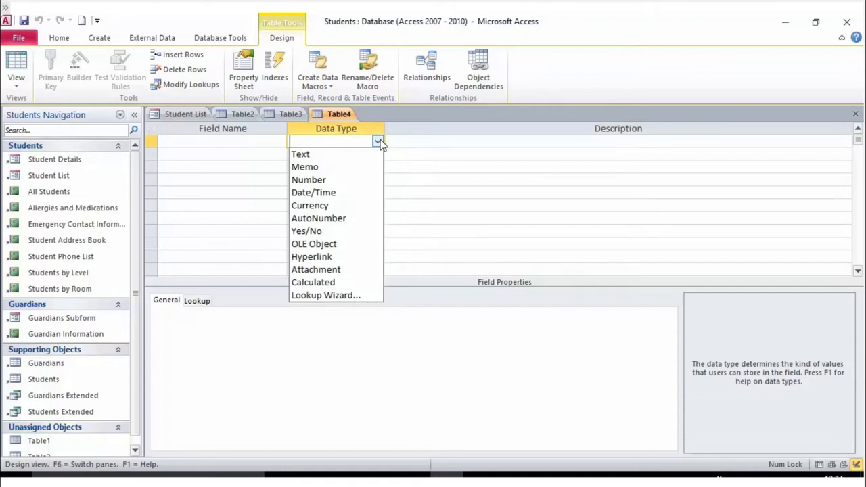
left_click(428, 147)
left_click(268, 143)
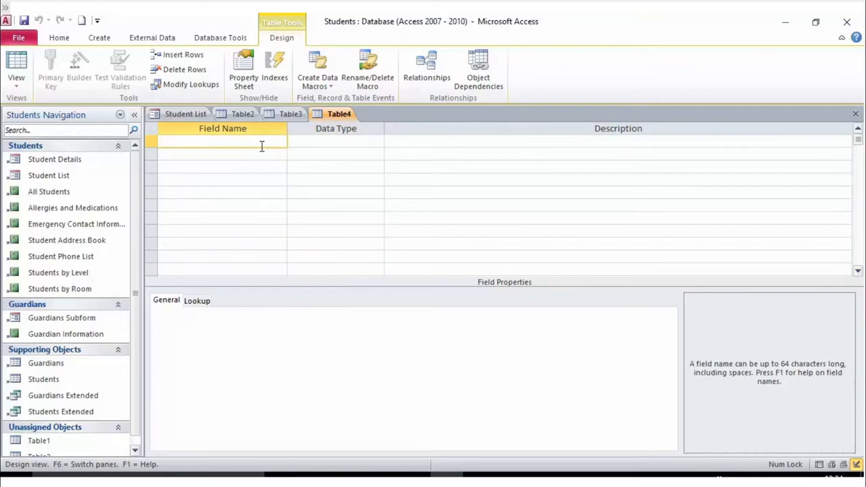
- Name the first field 'Name', accept the reserved-word warning, and describe it as 'Name of student'
type("Name")
left_click(318, 141)
left_click(395, 296)
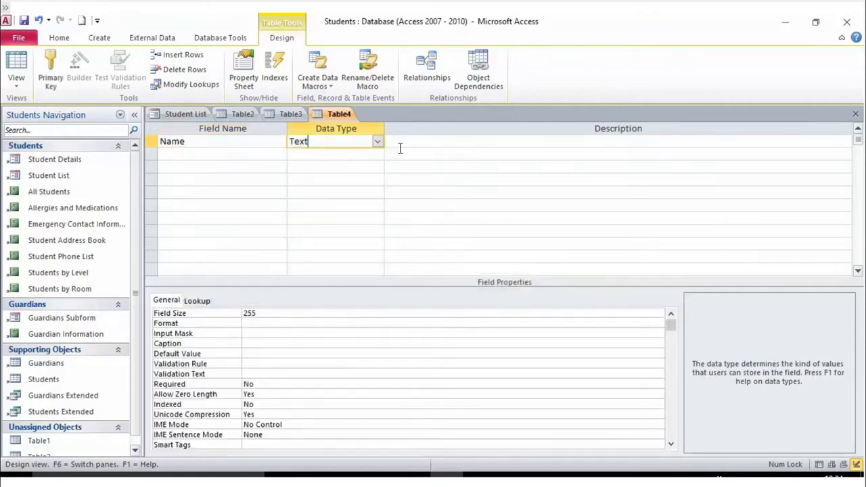
left_click(475, 147)
type("Name of ")
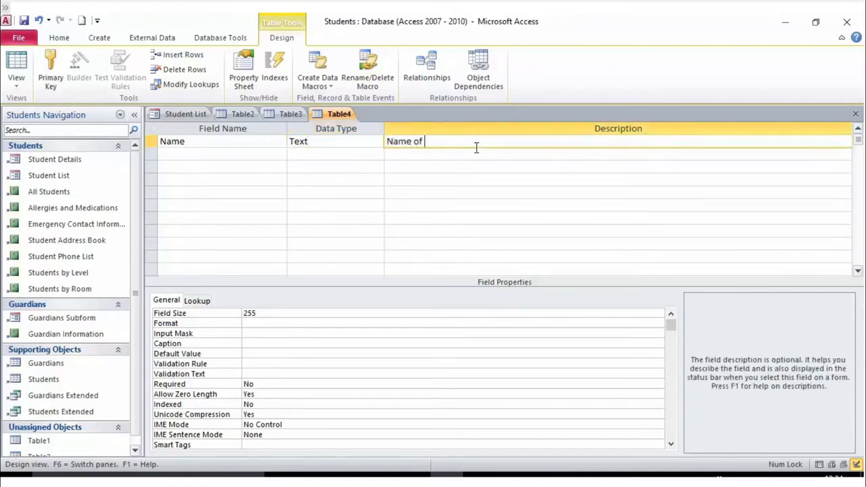
type("student")
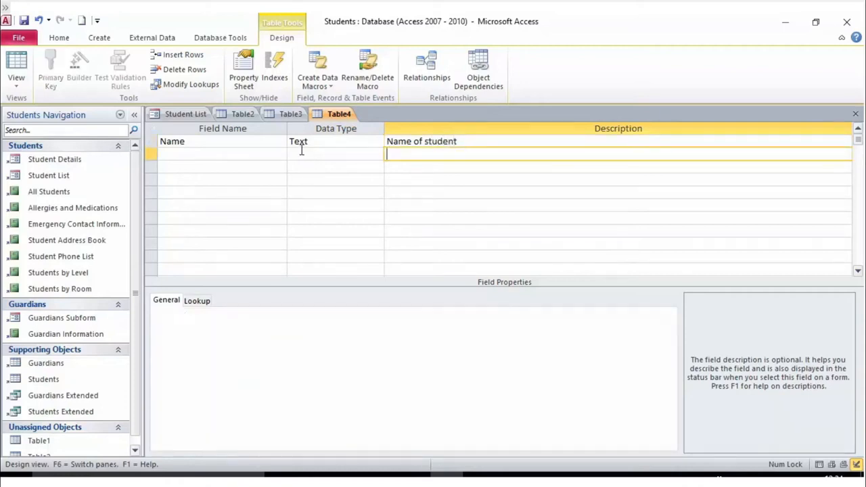
- Confirm Text as the Name field's data type
left_click(322, 145)
scroll(398, 368, "down", 1)
scroll(399, 367, "up", 1)
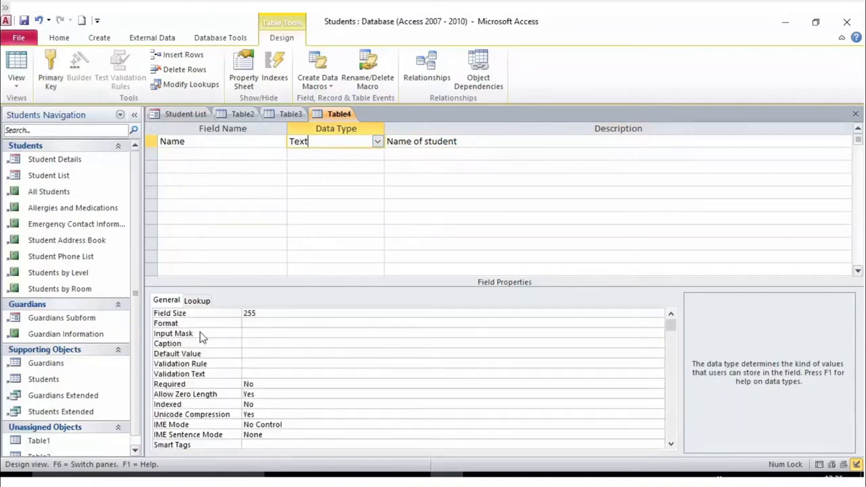
left_click(210, 140)
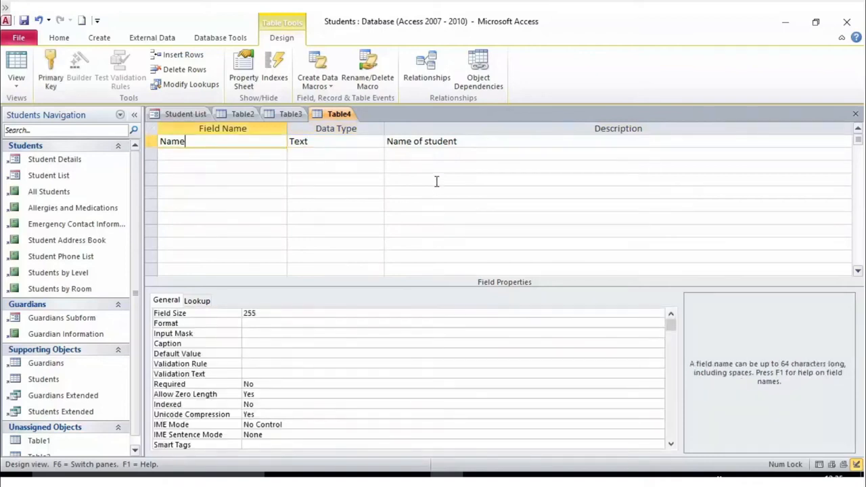
left_click(378, 141)
left_click(378, 141)
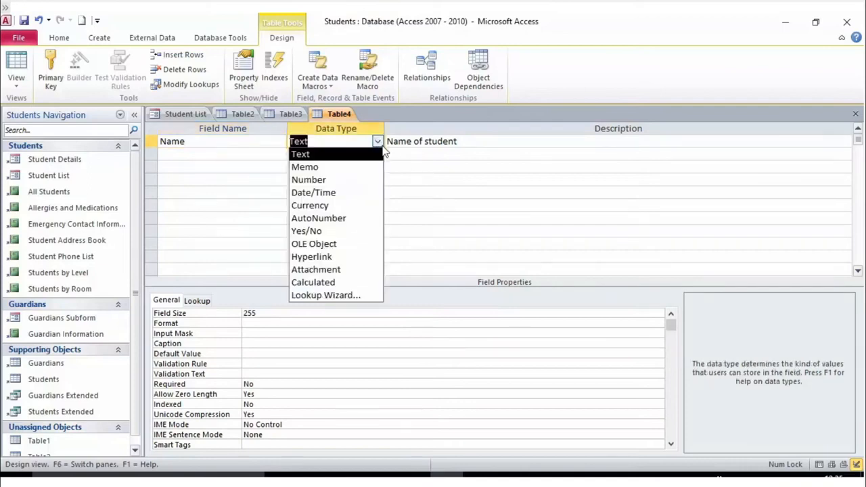
left_click(445, 168)
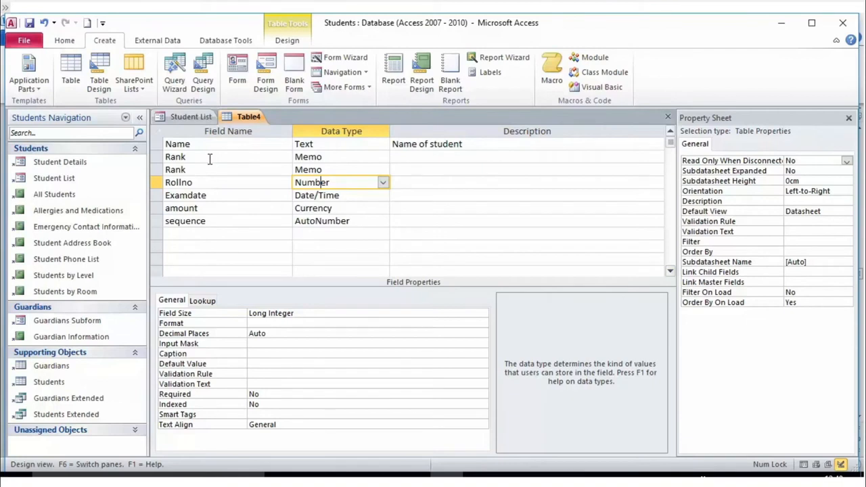
- Recheck the Name field's Text type and highlight its 255 field size
left_click(360, 145)
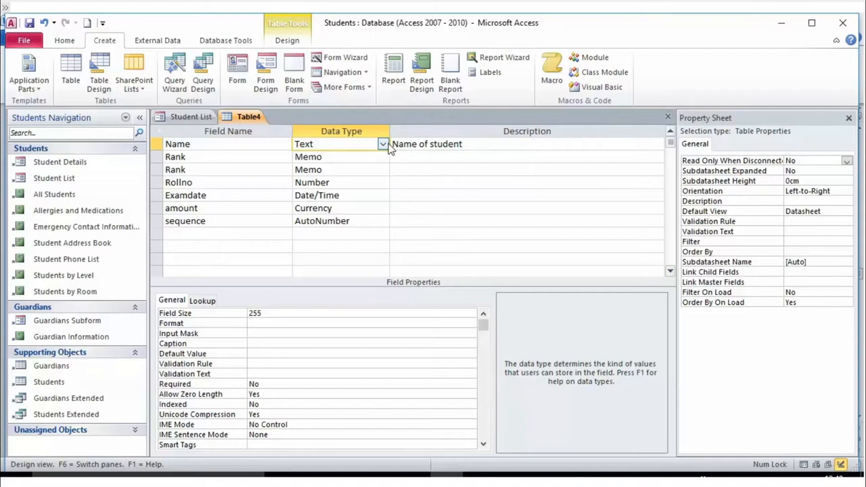
left_click(383, 144)
left_click(338, 159)
left_click(340, 149)
left_click(433, 152)
left_click(363, 146)
left_click(250, 314)
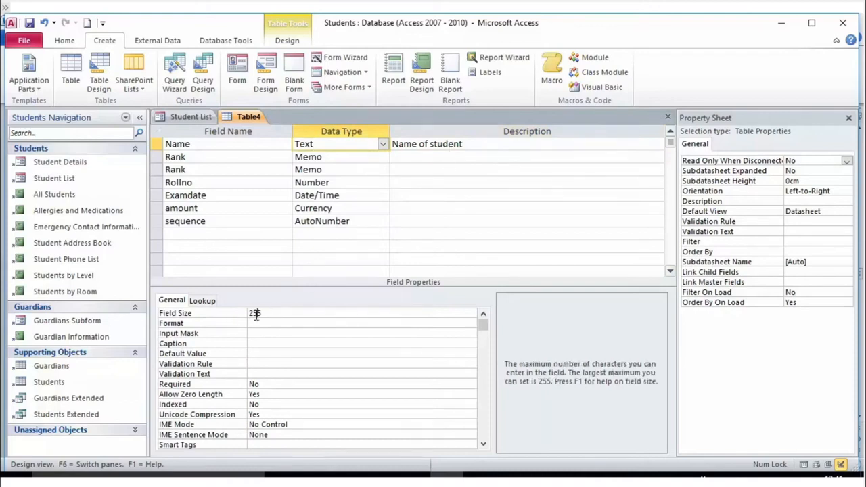
left_click_drag(299, 316, 228, 310)
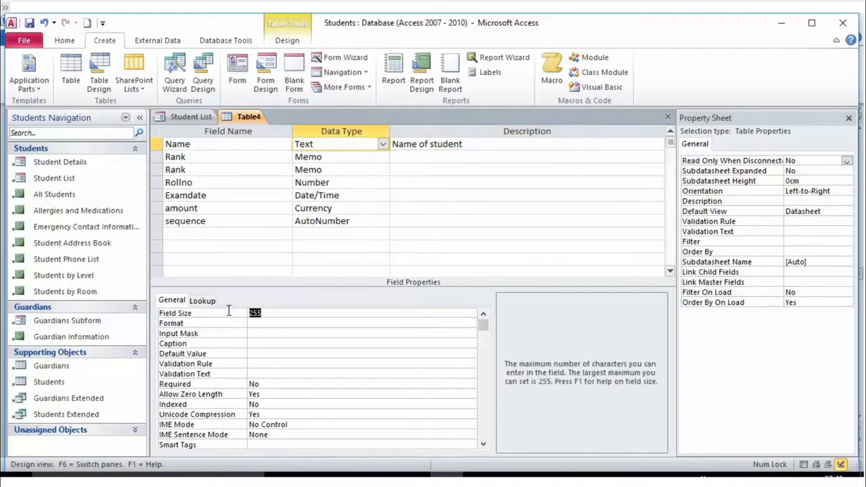
- Give the first Rank field a default value of 65538, then view Rollno's Number properties
left_click(338, 162)
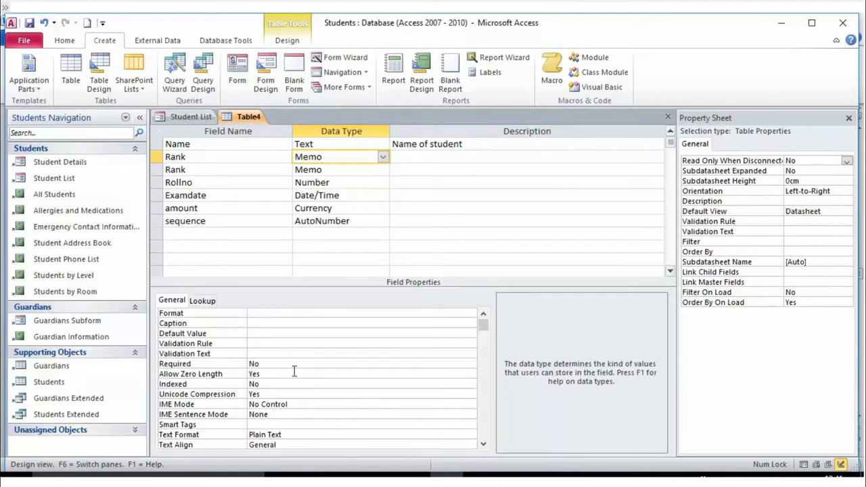
left_click(285, 331)
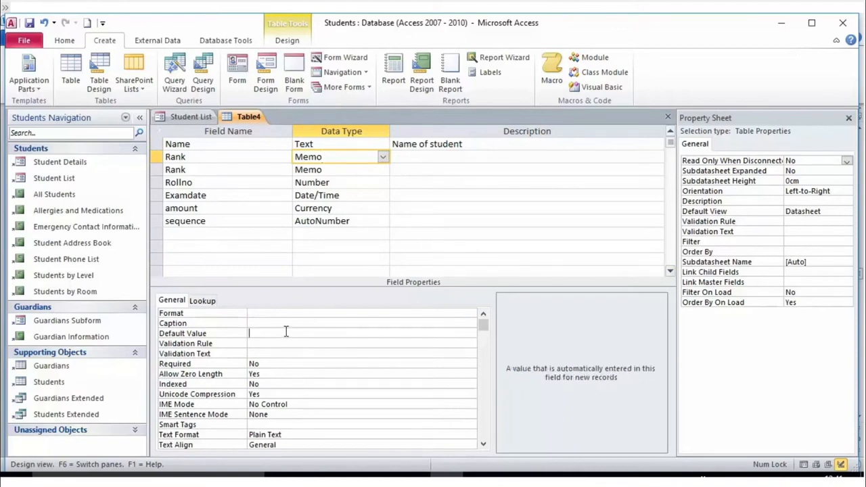
left_click(334, 345)
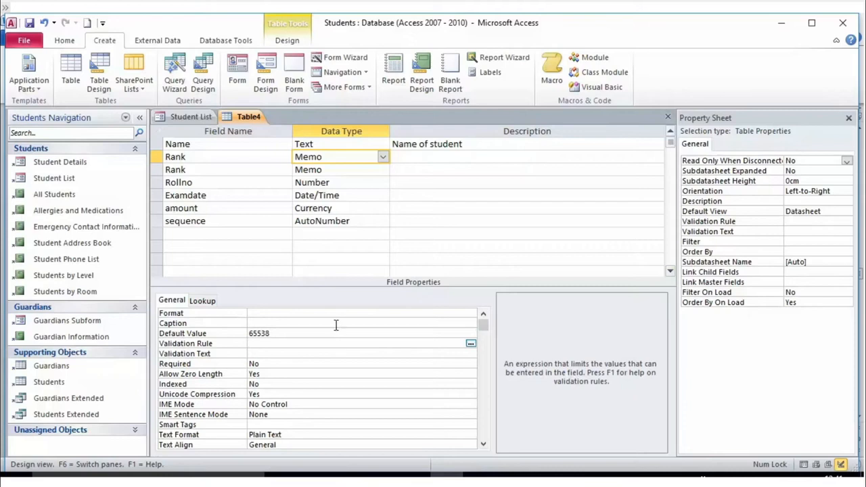
left_click(336, 324)
left_click(325, 334)
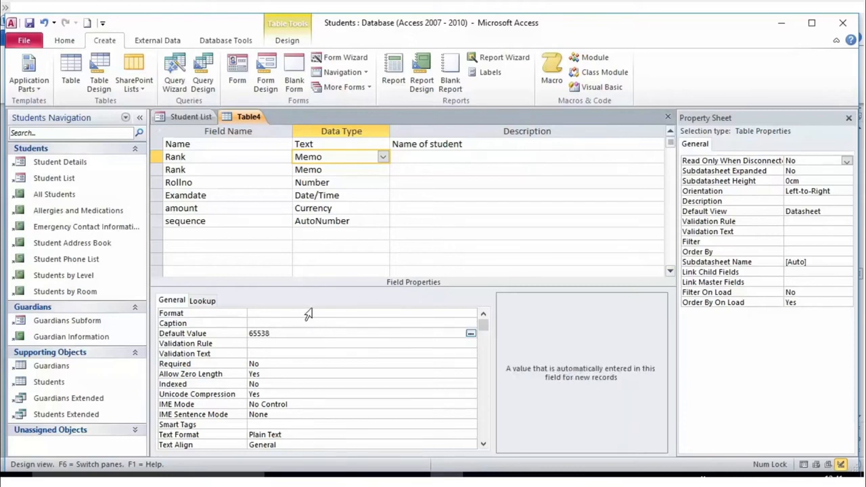
left_click(355, 174)
left_click(382, 184)
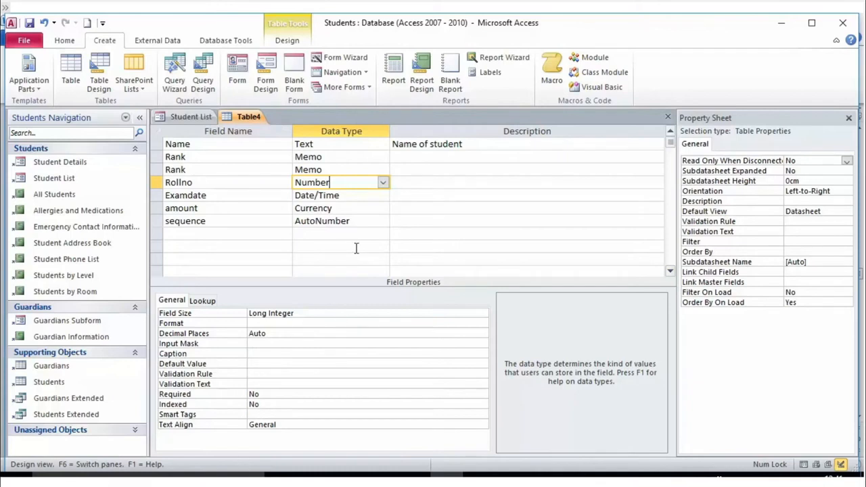
left_click(376, 197)
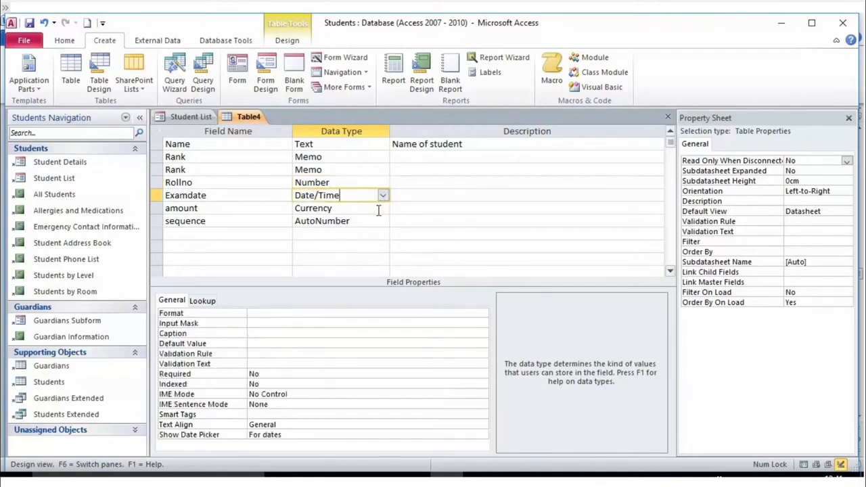
left_click(378, 208)
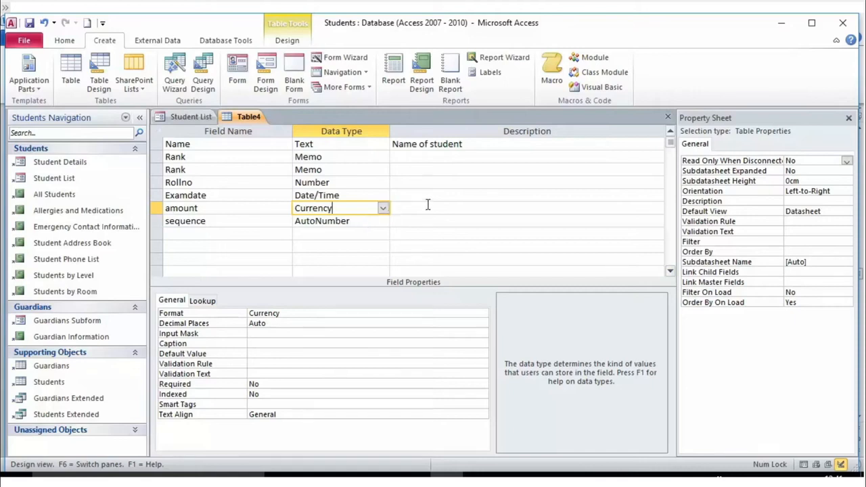
left_click(382, 222)
left_click(383, 223)
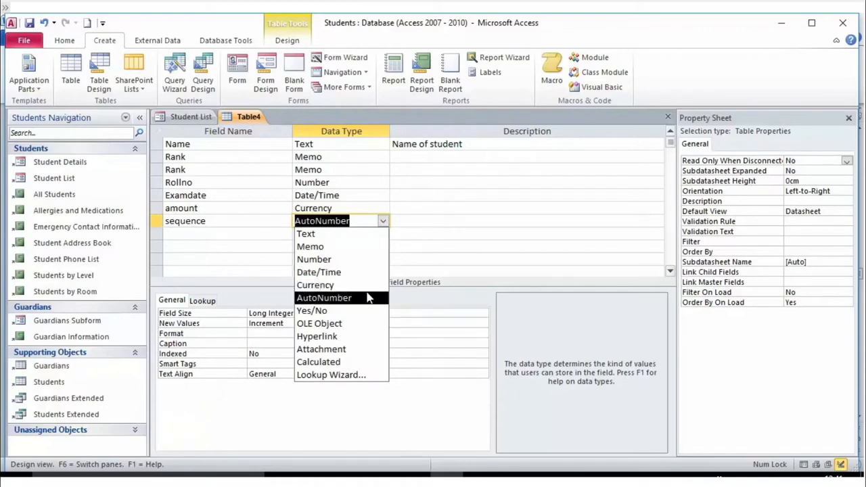
left_click(483, 243)
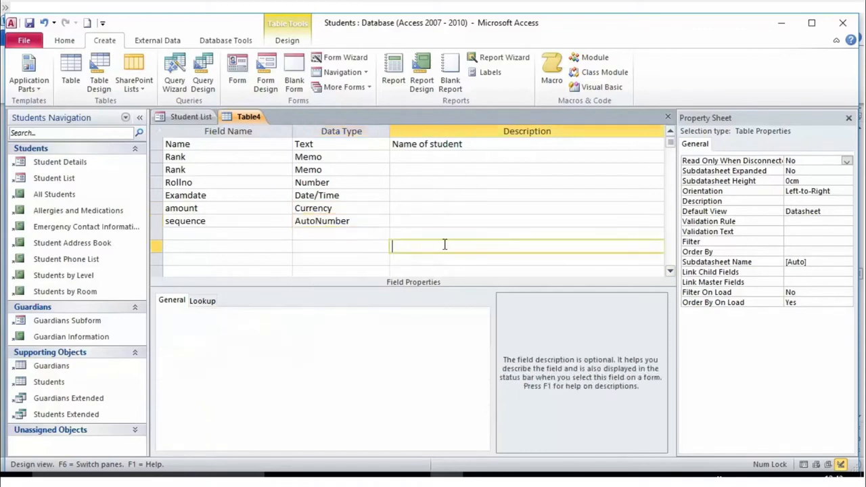
left_click(360, 223)
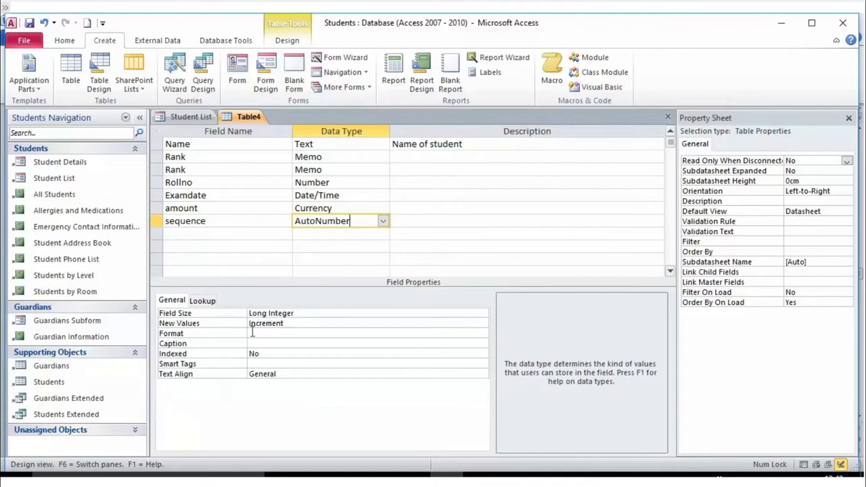
left_click_drag(289, 323, 310, 321)
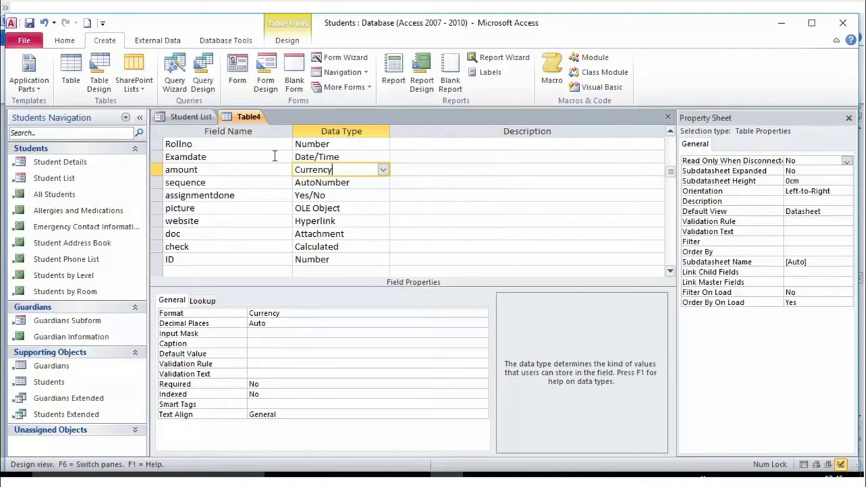
- Keep assignmentdone as a Yes/No field with the True/False format
scroll(364, 131, "up", 1)
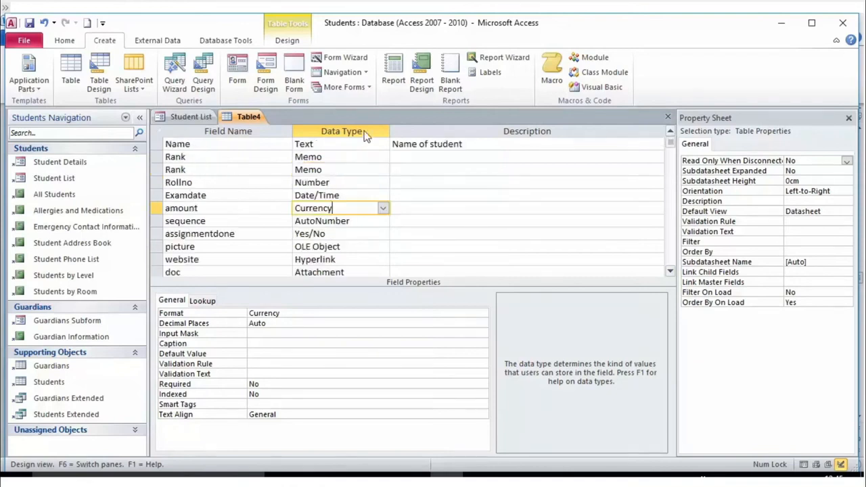
scroll(203, 249, "down", 1)
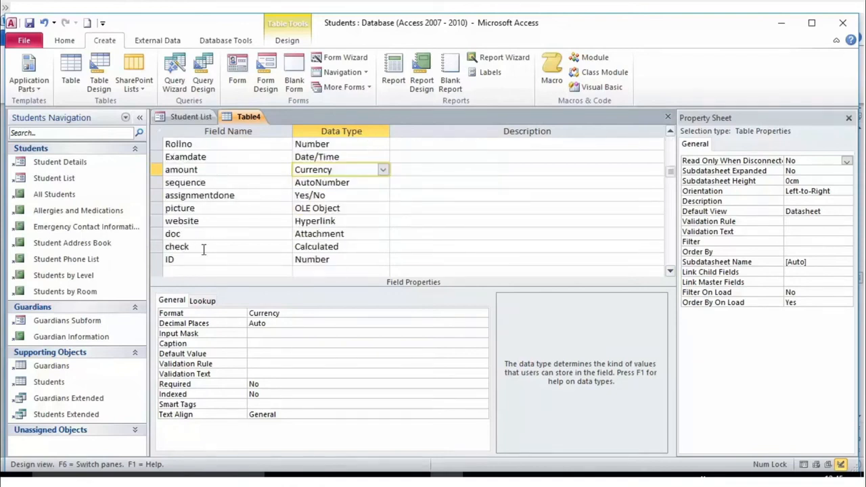
left_click(317, 195)
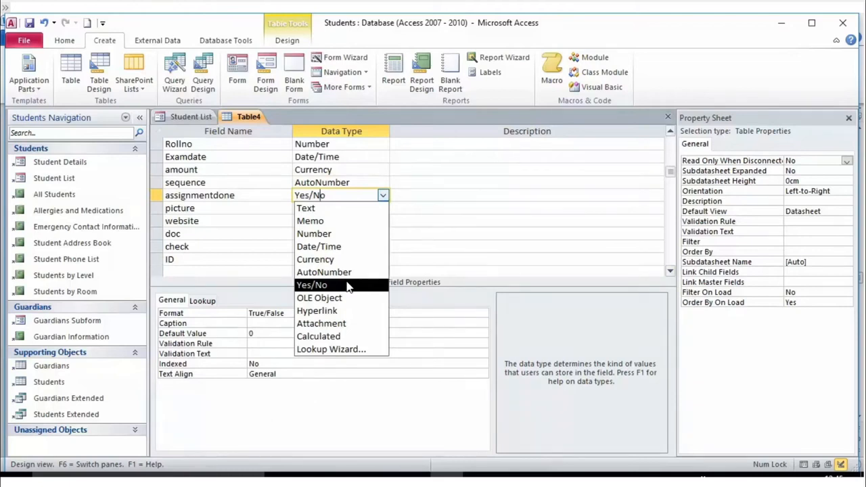
left_click(346, 285)
left_click(287, 313)
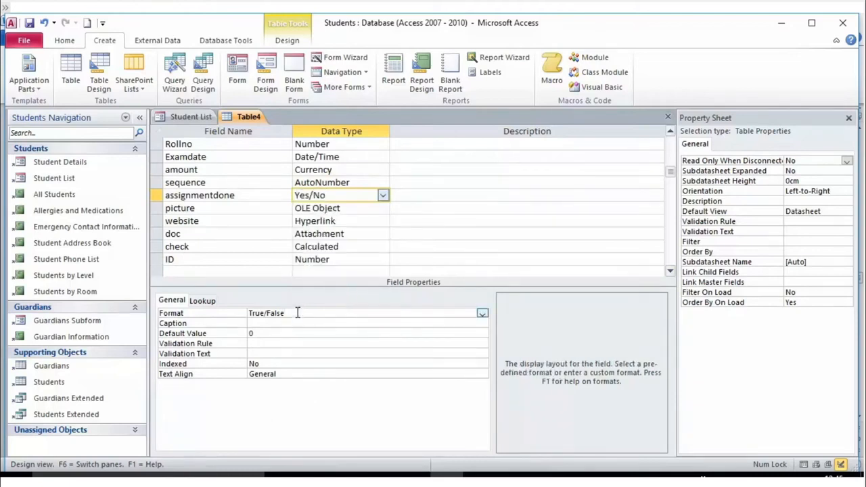
left_click_drag(297, 313, 244, 306)
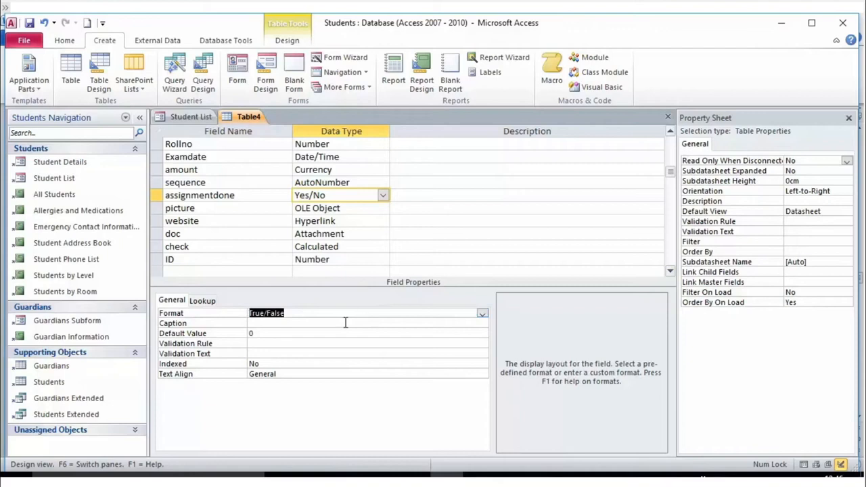
- Keep picture as an OLE Object field and website as a Hyperlink field
left_click(373, 209)
left_click(382, 208)
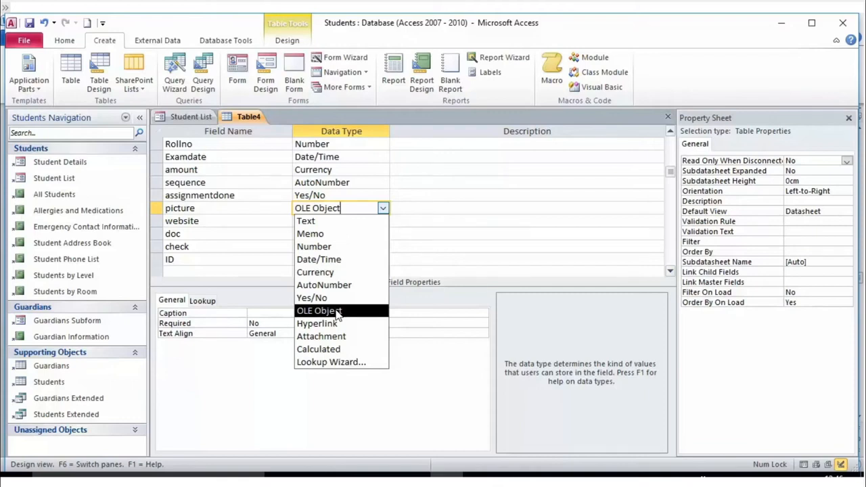
left_click(337, 313)
left_click(366, 226)
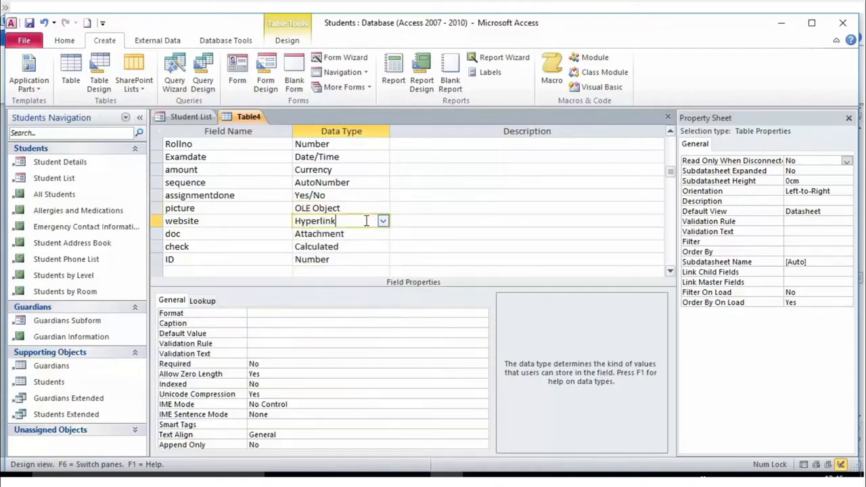
left_click(383, 222)
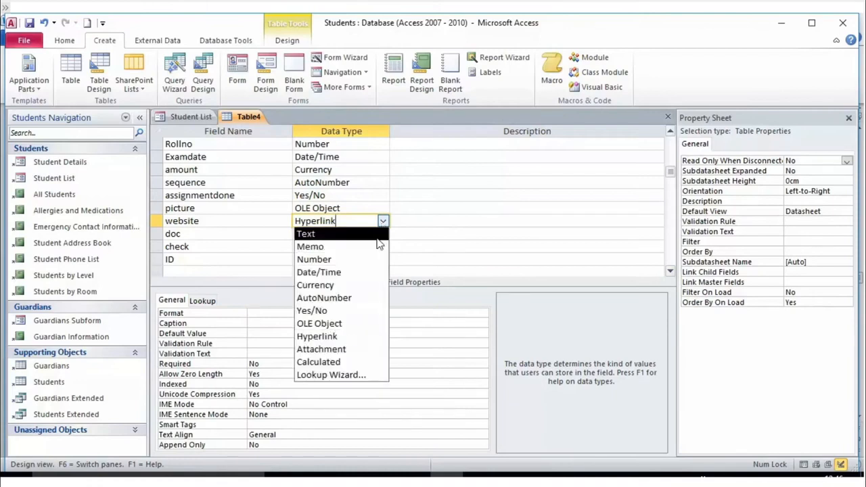
left_click(348, 341)
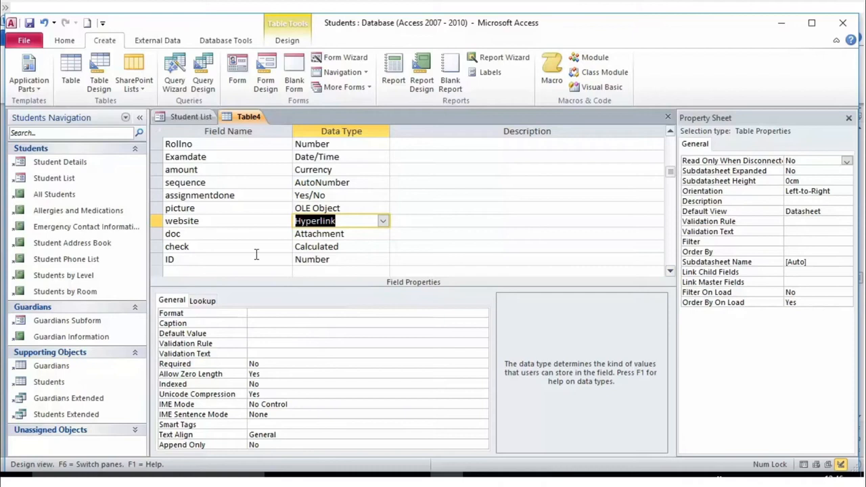
- Keep doc as Attachment and check as Calculated, then list the ID field's data types
left_click(363, 234)
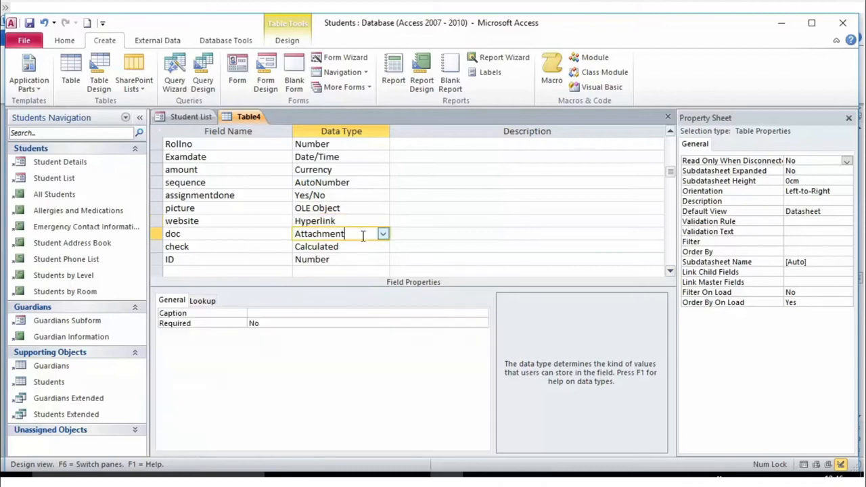
left_click(383, 234)
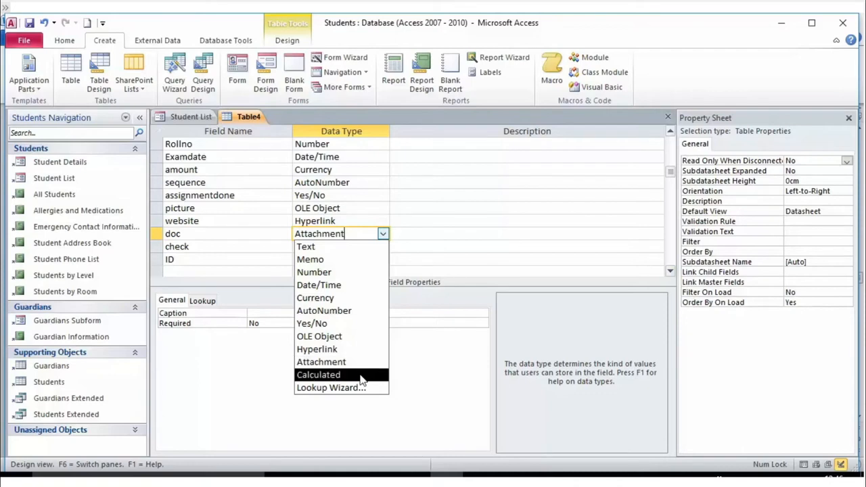
left_click(352, 362)
left_click(382, 246)
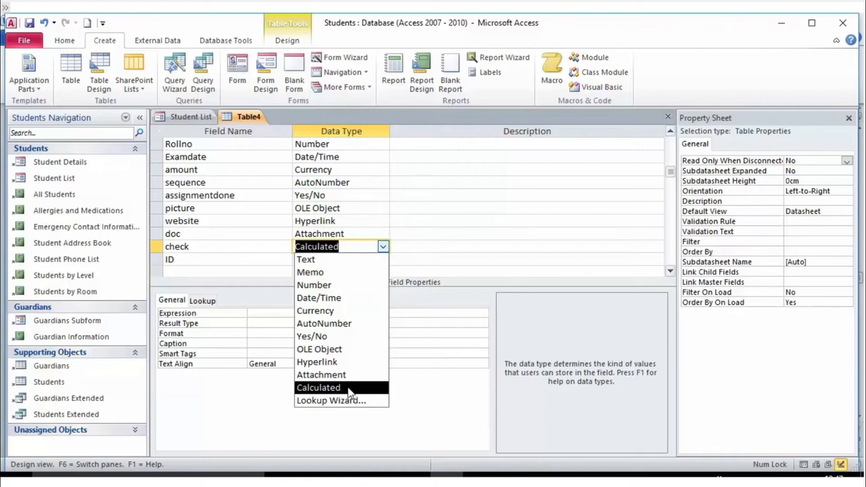
left_click(395, 252)
left_click(359, 263)
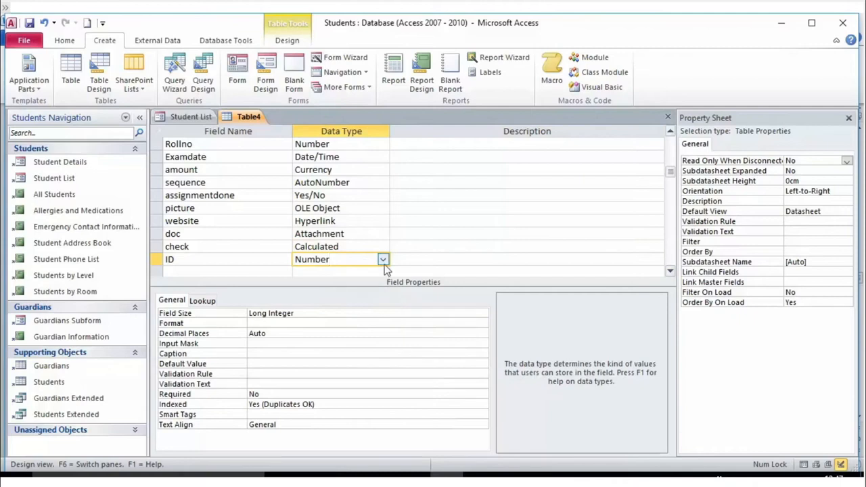
left_click(383, 260)
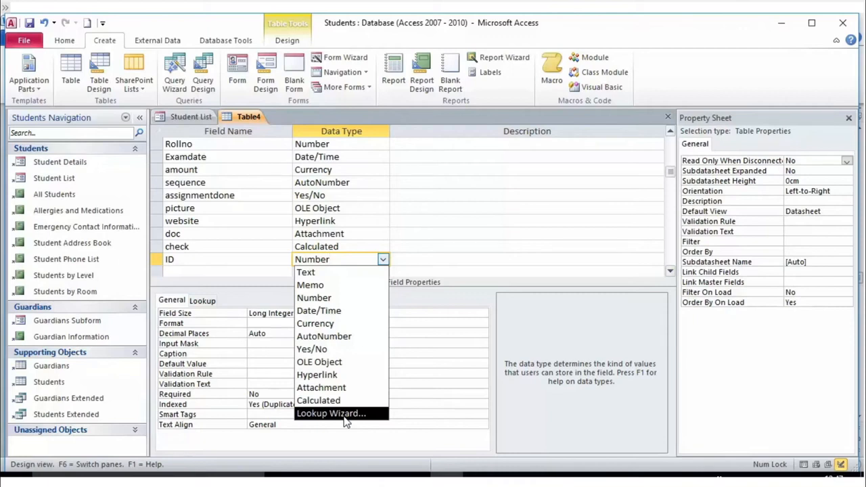
- Make ID a Lookup Wizard field that takes its values from Table1
left_click(344, 416)
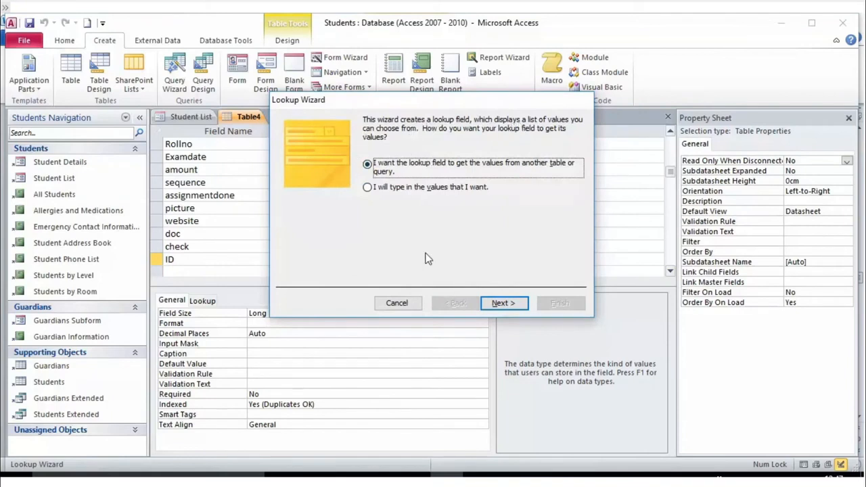
left_click(499, 305)
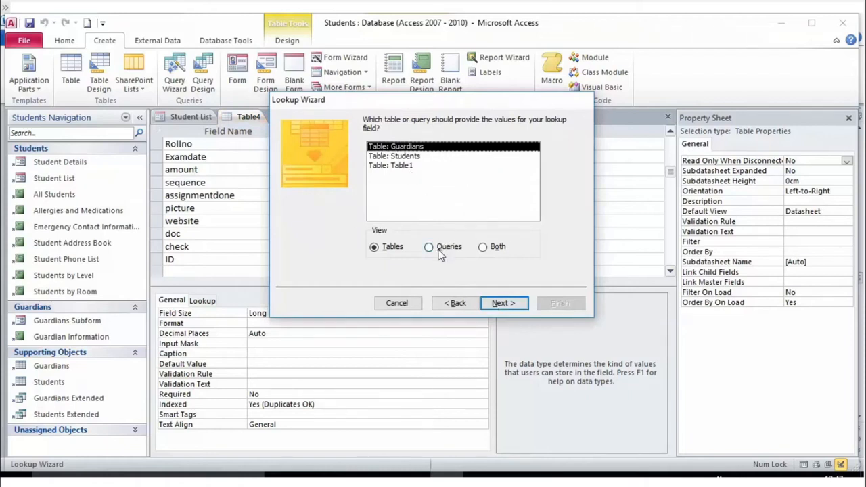
left_click(399, 159)
left_click(399, 167)
left_click(400, 156)
left_click(401, 147)
left_click(401, 156)
left_click(403, 166)
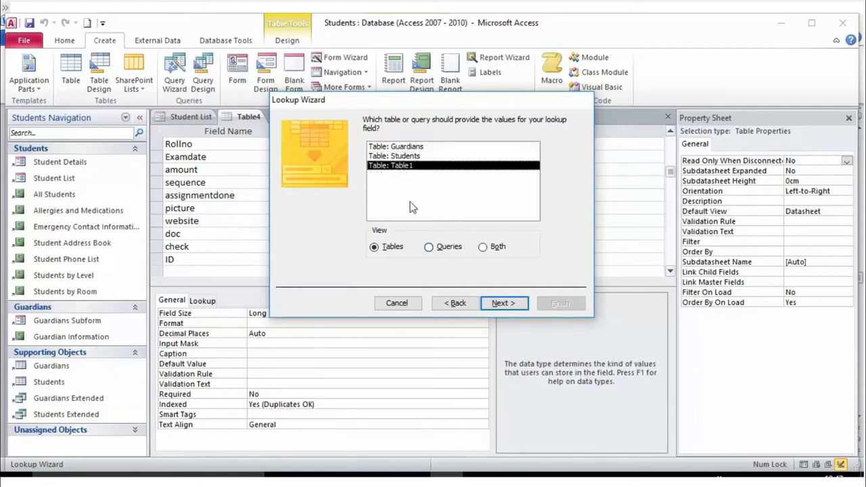
left_click(499, 310)
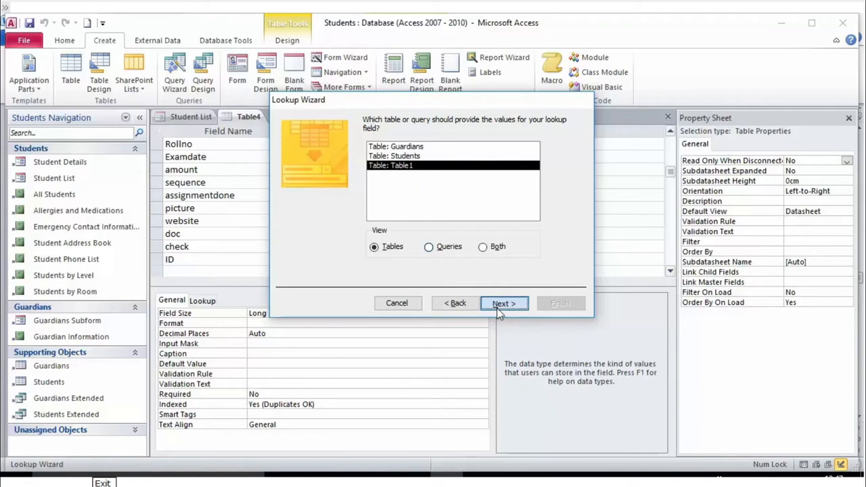
left_click(499, 311)
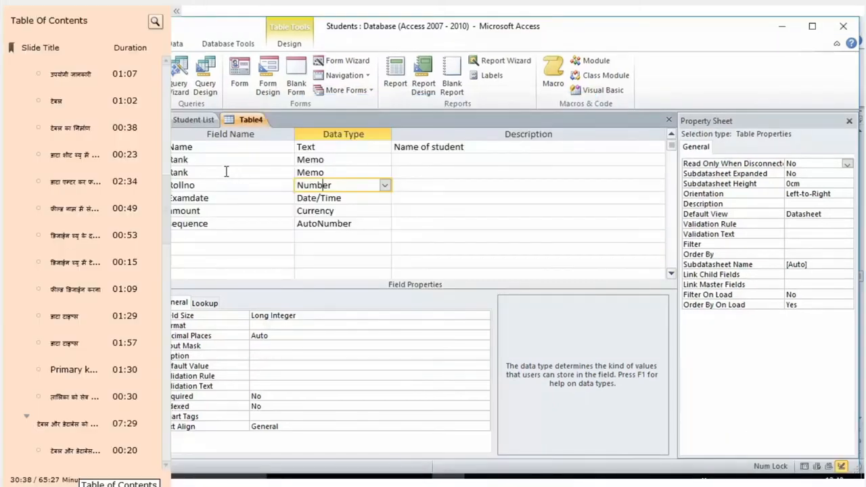
- Keep Name as a Text field and select its field size of 255
left_click(361, 147)
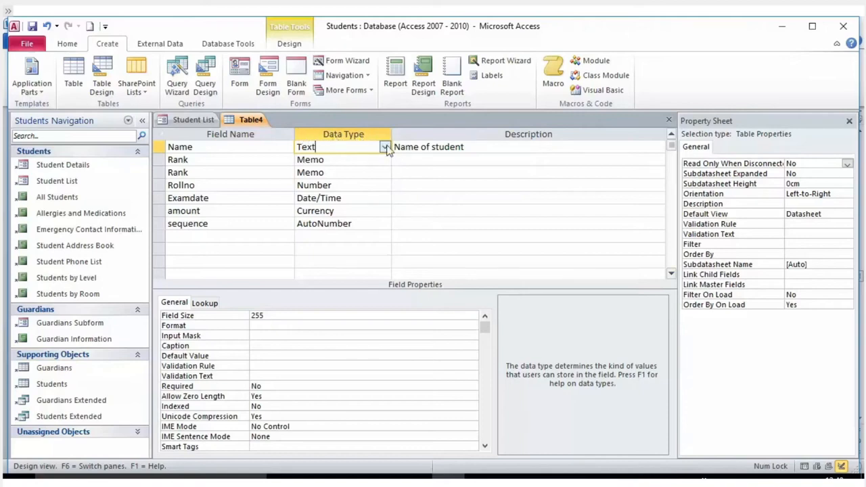
left_click(385, 148)
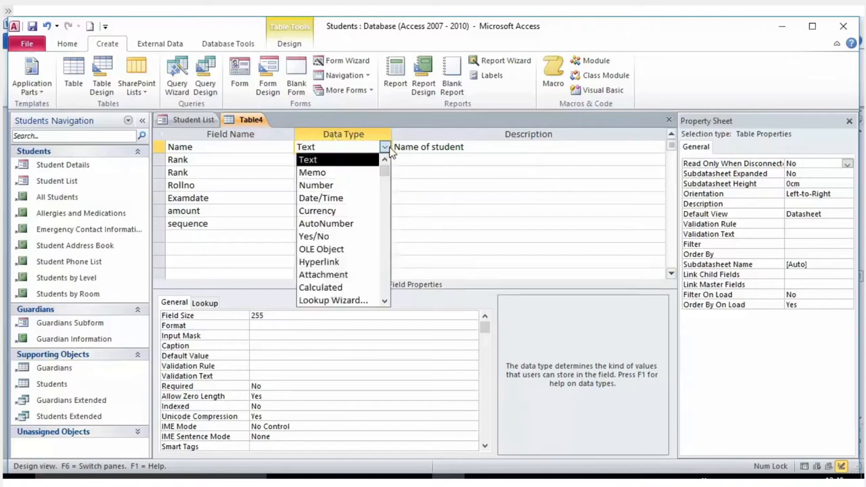
left_click(338, 161)
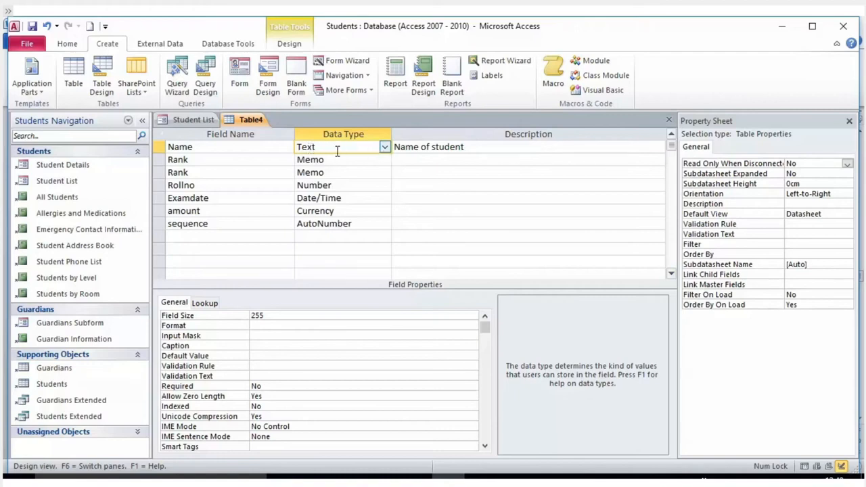
left_click(406, 148)
left_click(365, 149)
left_click(257, 316)
left_click_drag(267, 316, 231, 313)
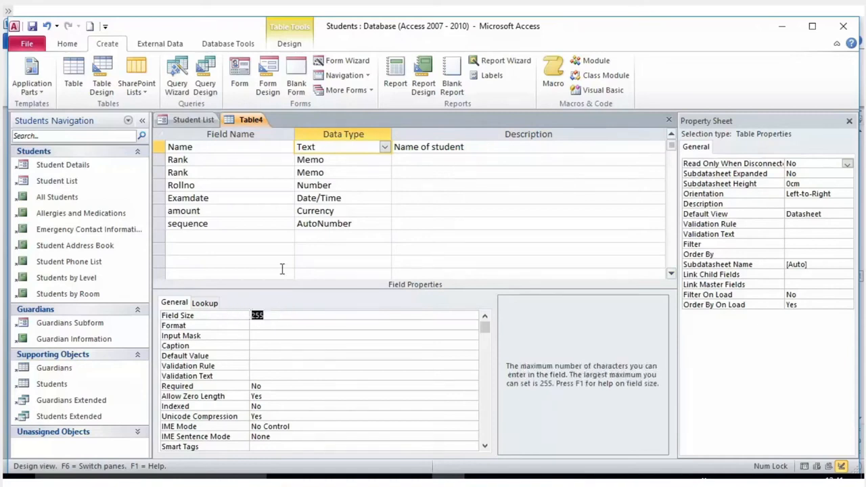
left_click(338, 162)
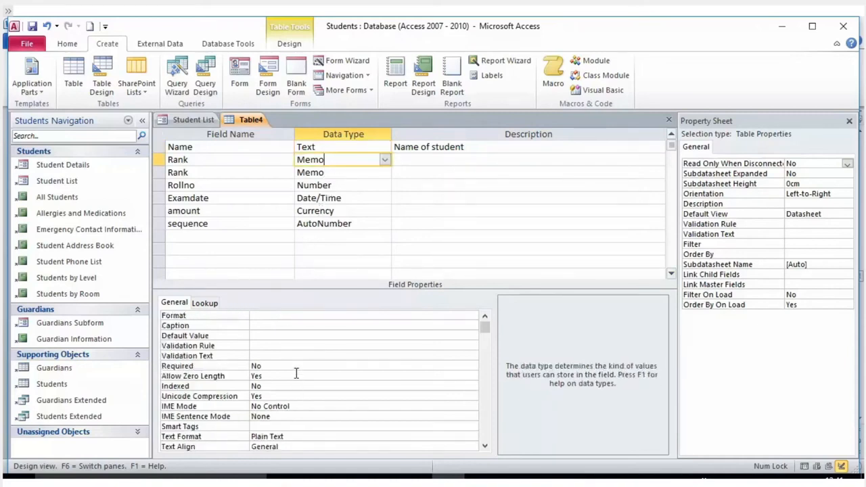
- Give the first Rank field a default value of 65538
left_click(287, 335)
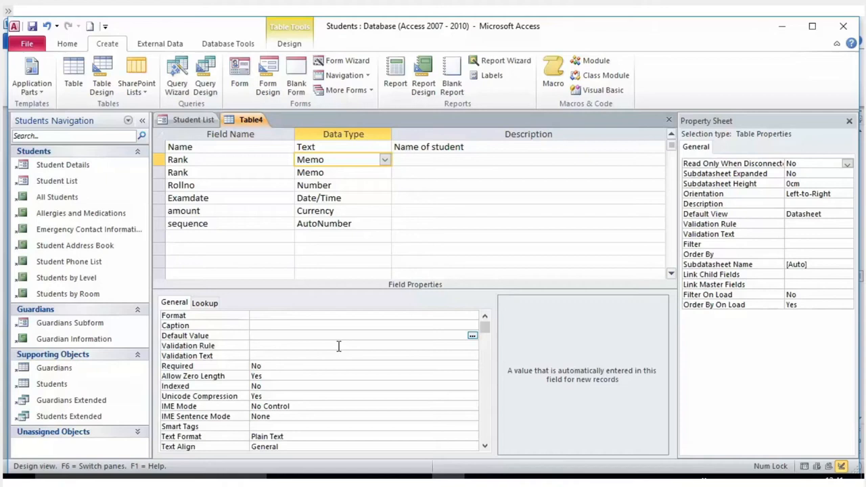
type("65538")
left_click(339, 346)
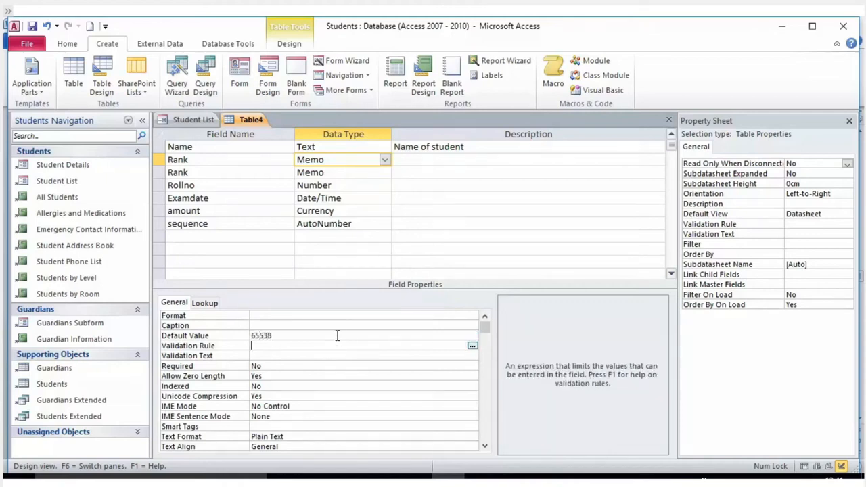
left_click(339, 325)
left_click(327, 337)
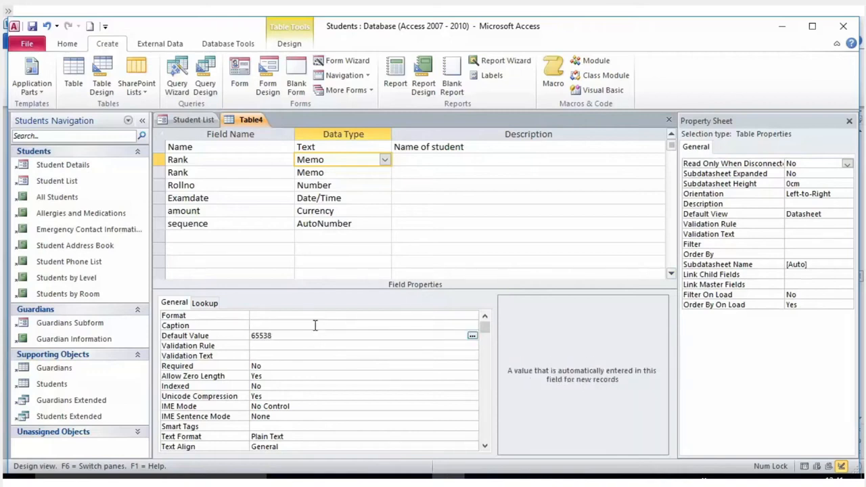
left_click(356, 174)
left_click(357, 186)
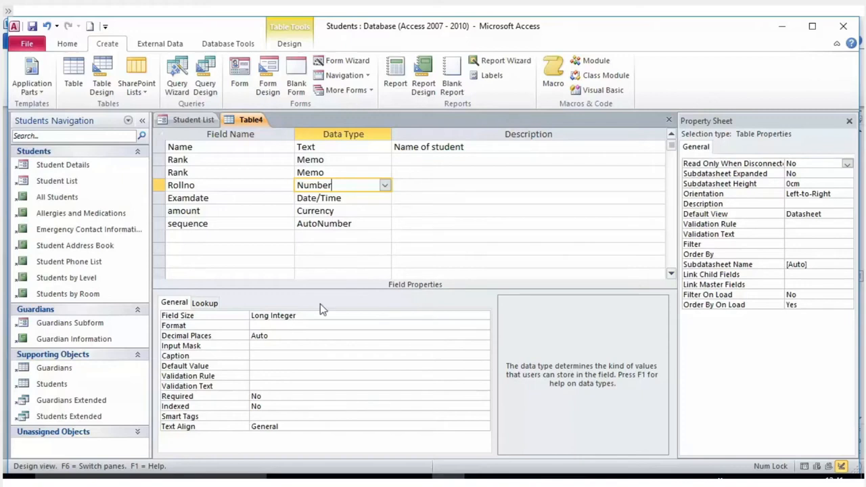
left_click(379, 203)
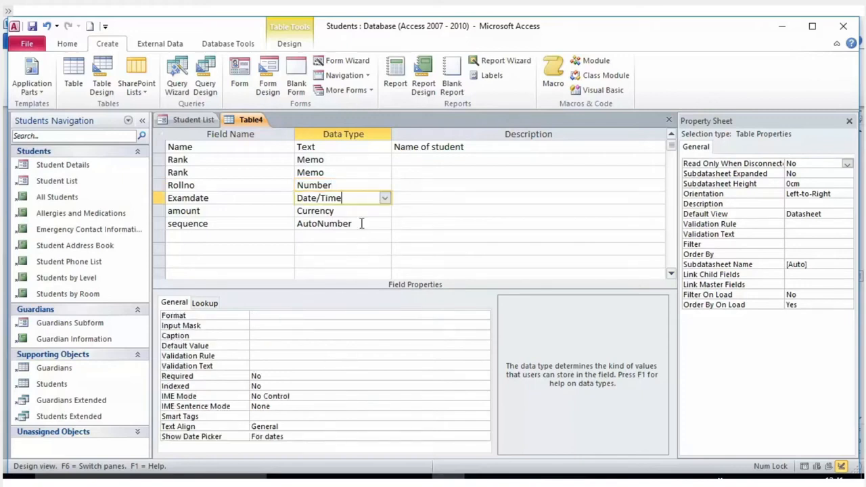
left_click(381, 211)
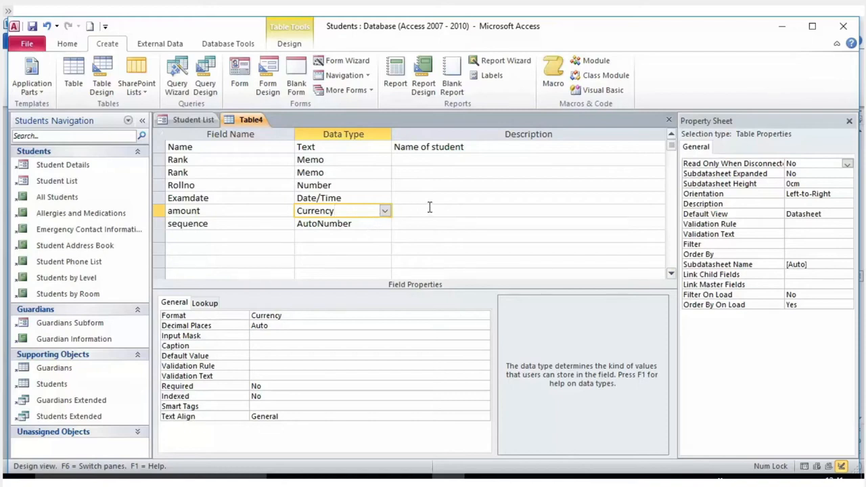
left_click(383, 224)
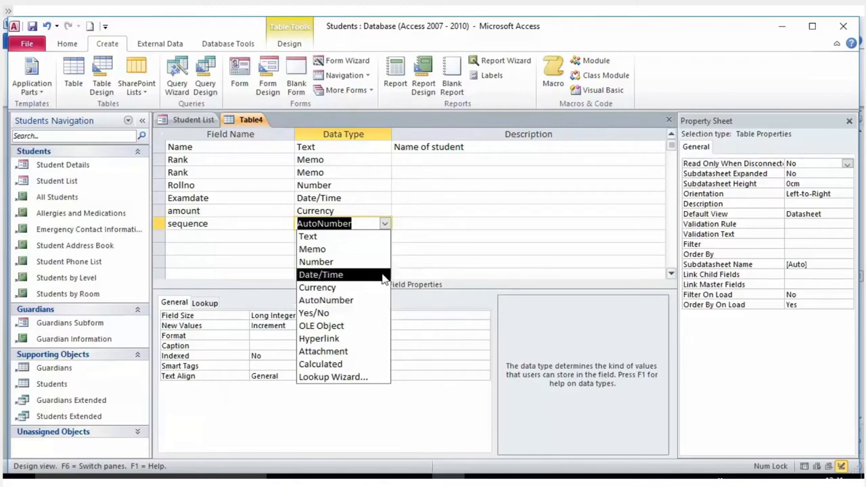
left_click(485, 246)
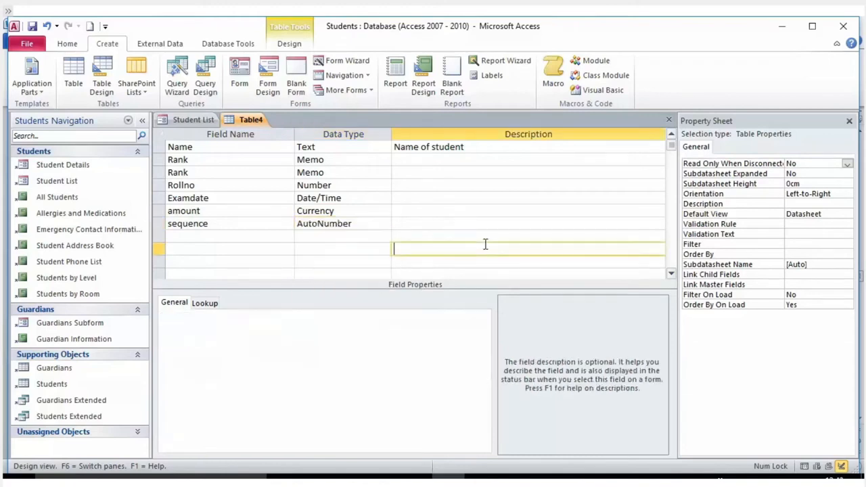
left_click(362, 226)
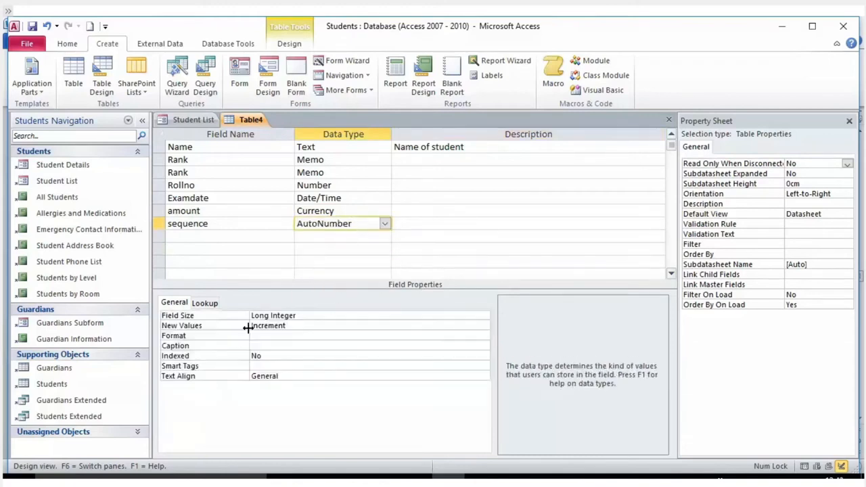
left_click_drag(291, 325, 232, 322)
left_click(312, 323)
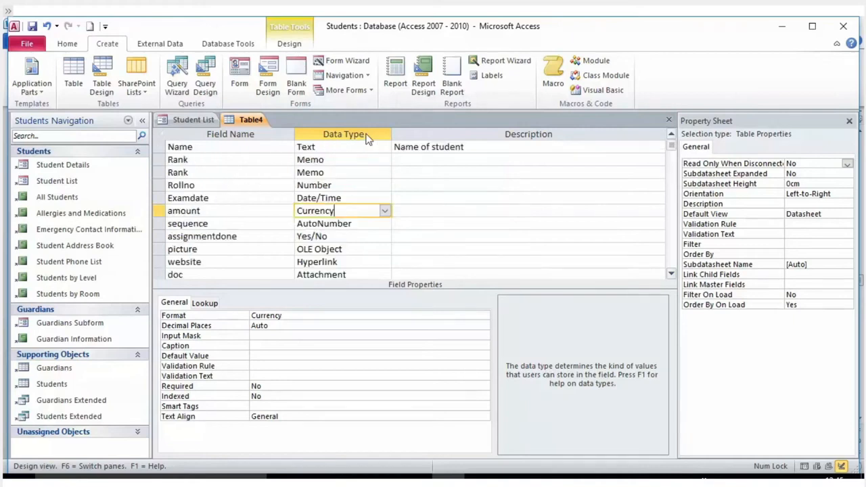
- Keep assignmentdone as a Yes/No field with the True/False format
scroll(203, 250, "down", 1)
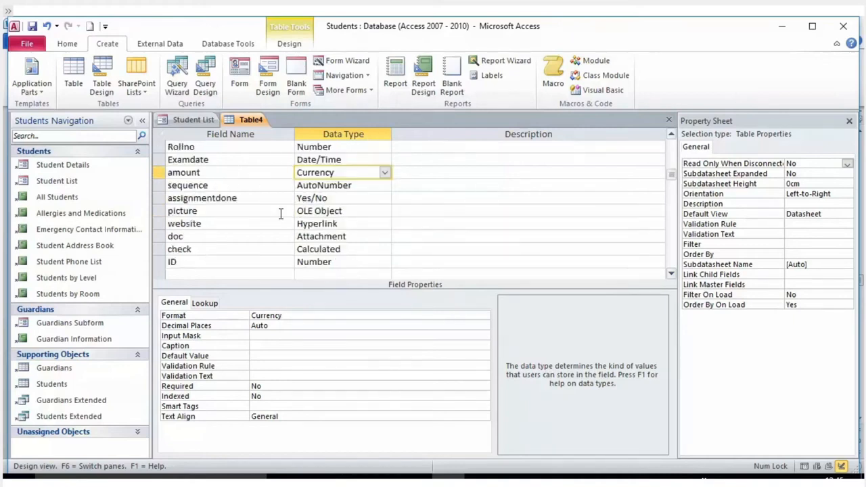
left_click(322, 198)
left_click(385, 198)
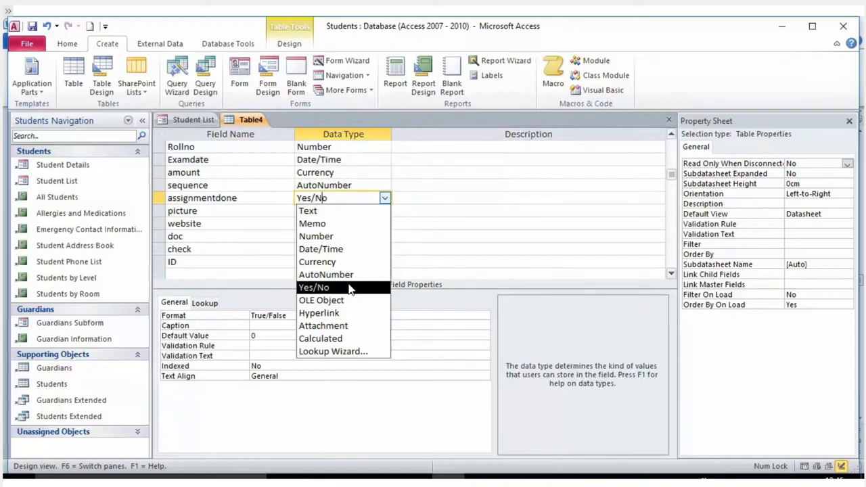
left_click(350, 289)
left_click(295, 319)
left_click_drag(295, 318, 239, 308)
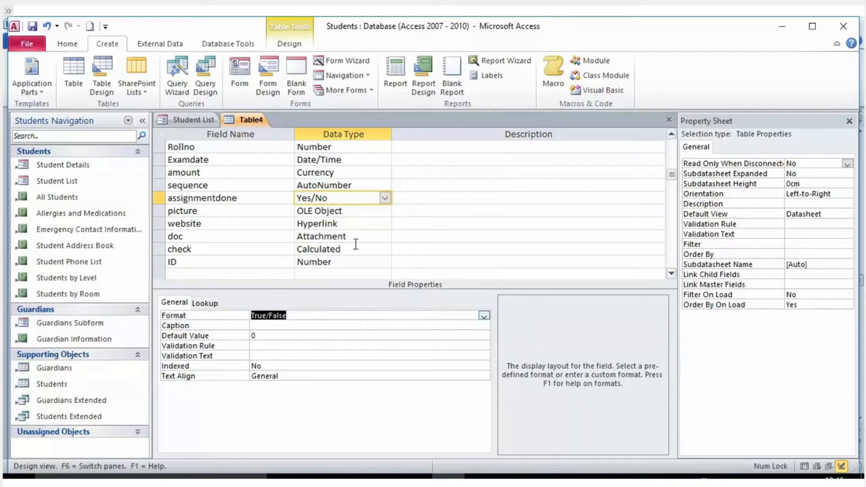
- Keep picture as an OLE Object field and make website a Hyperlink field
left_click(377, 210)
left_click(385, 211)
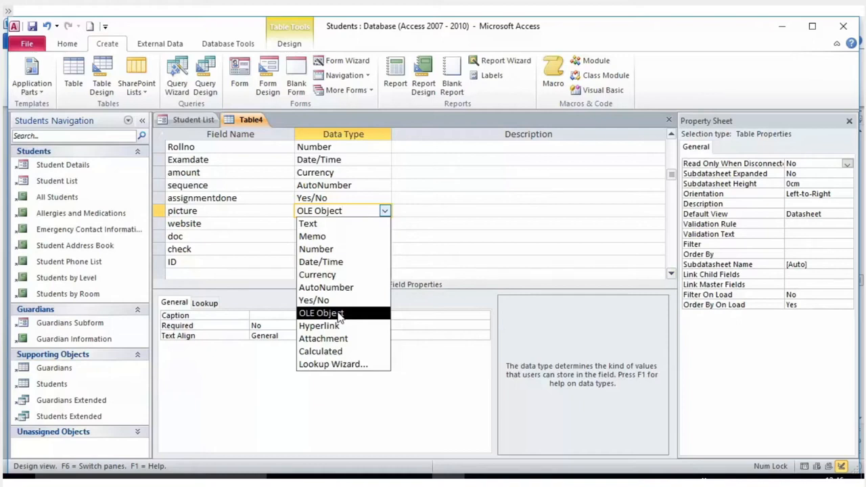
left_click(340, 314)
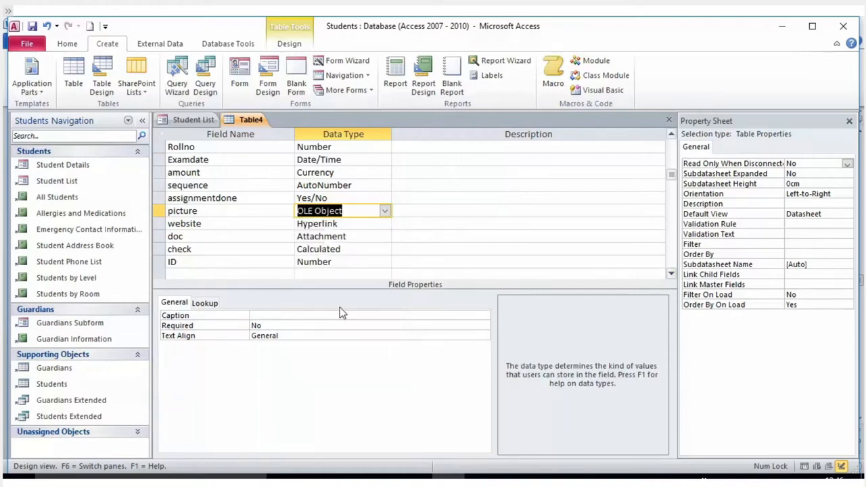
left_click(368, 226)
left_click(384, 224)
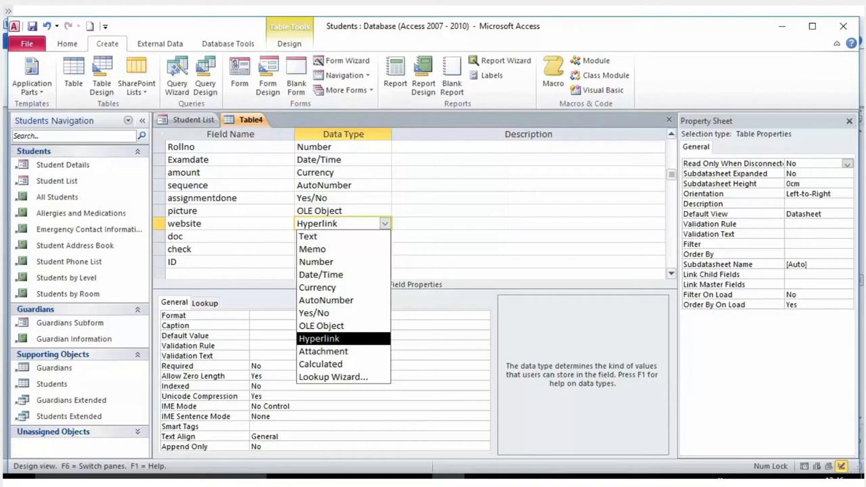
left_click(349, 339)
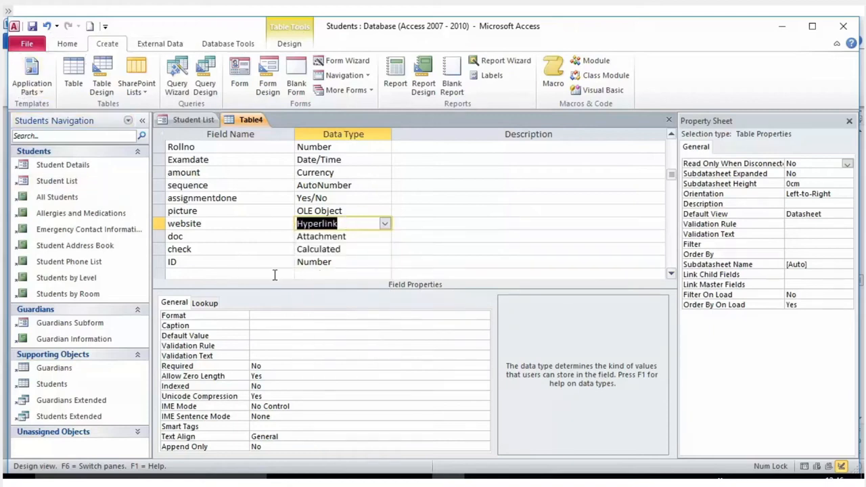
- Make doc an Attachment field and check a Calculated field
left_click(369, 237)
left_click(384, 238)
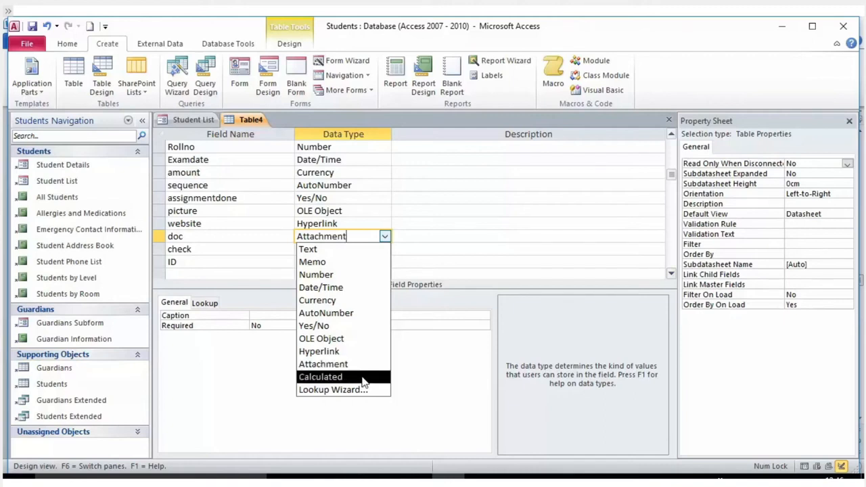
left_click(363, 366)
left_click(384, 249)
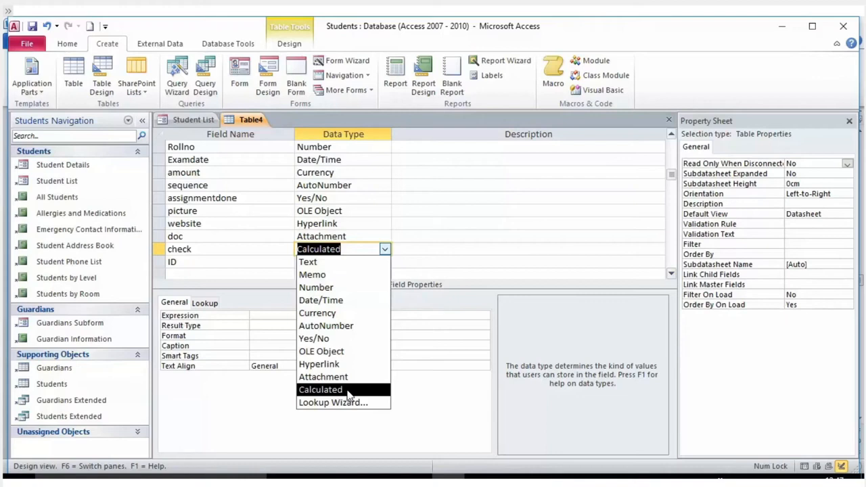
left_click(483, 246)
left_click(361, 265)
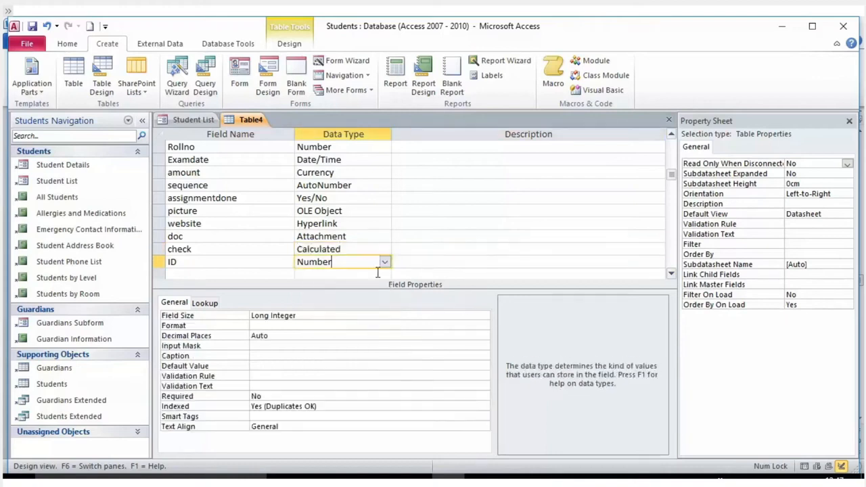
left_click(385, 262)
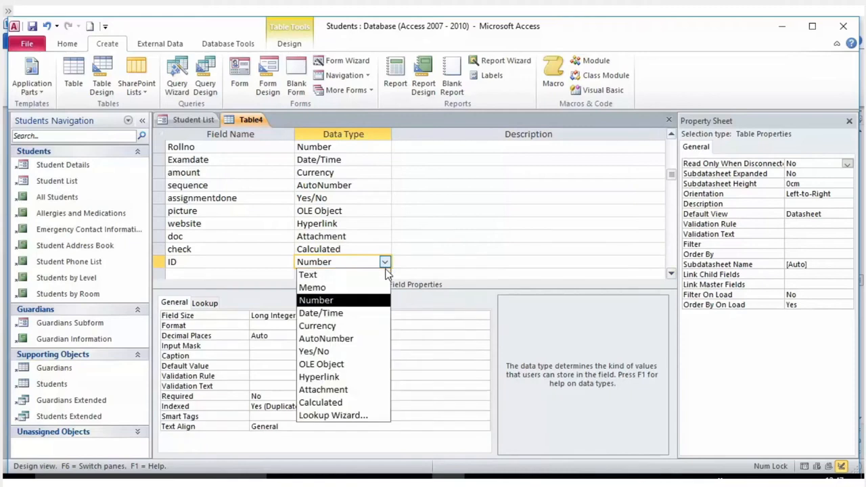
- Run the Lookup Wizard for ID, taking values from another table with Table1 as the source
left_click(347, 418)
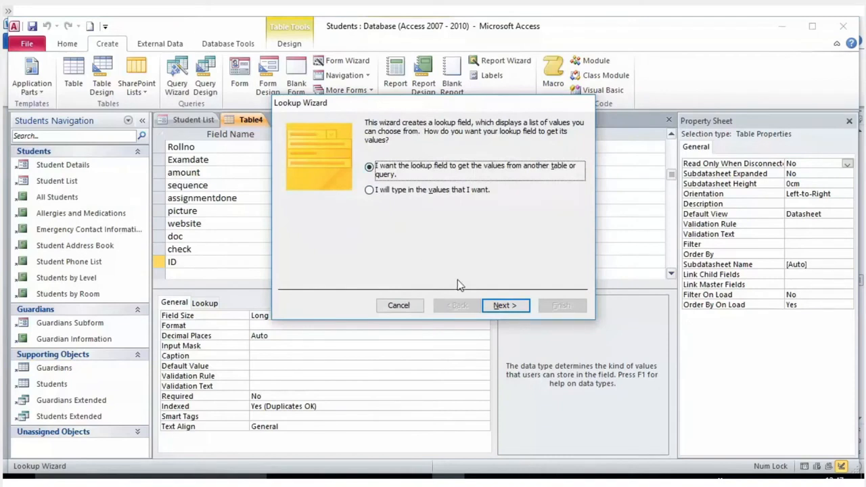
left_click(504, 306)
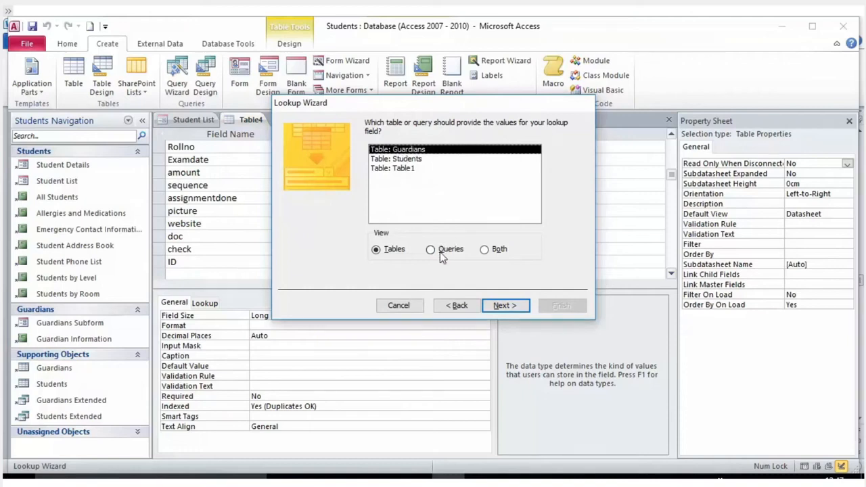
left_click(401, 162)
left_click(401, 168)
left_click(401, 159)
left_click(401, 150)
left_click(401, 159)
left_click(402, 169)
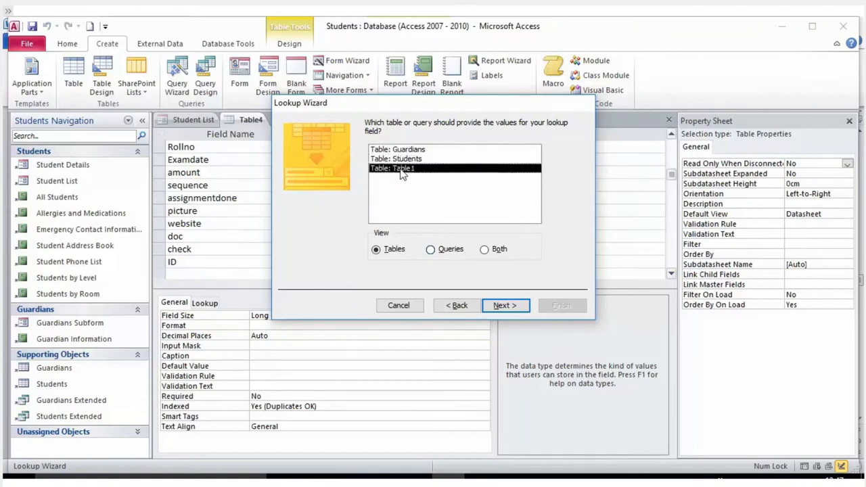
left_click(500, 313)
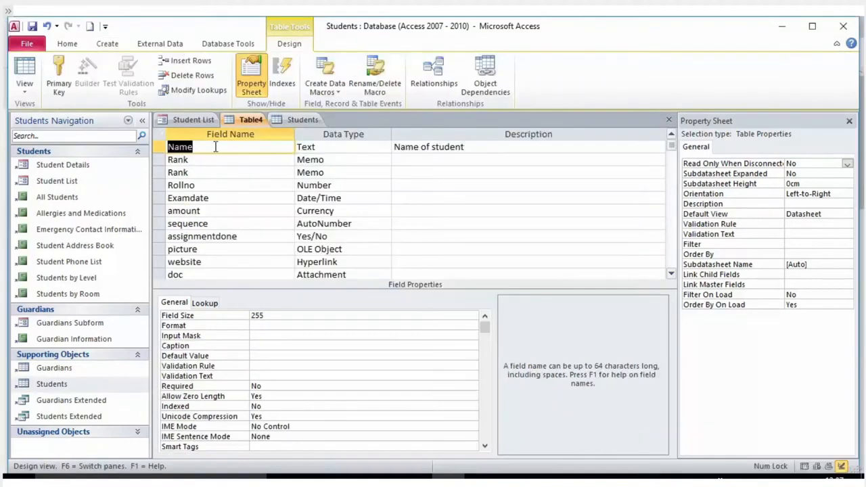
left_click(247, 162)
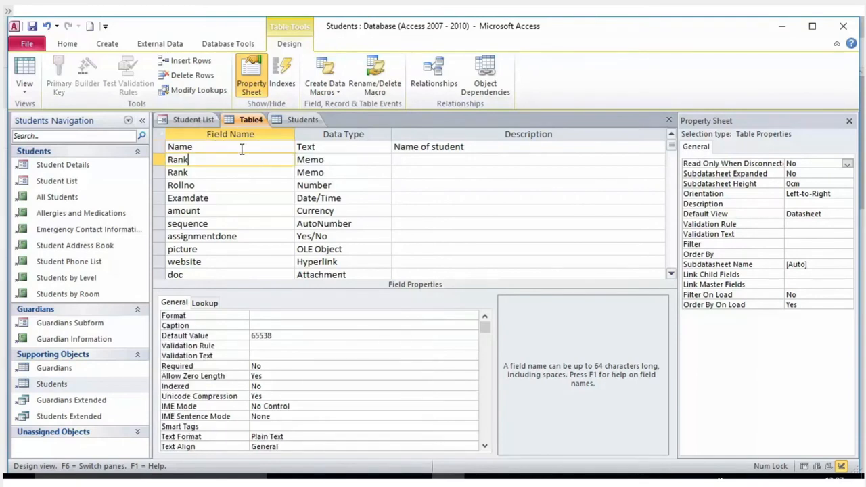
scroll(240, 149, "down", 3)
scroll(240, 149, "up", 3)
scroll(240, 151, "down", 2)
left_click(227, 224)
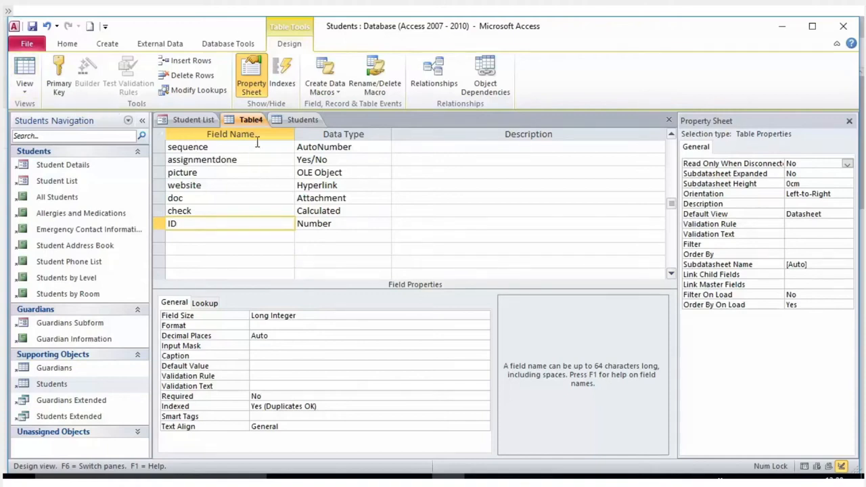
scroll(317, 177, "up", 2)
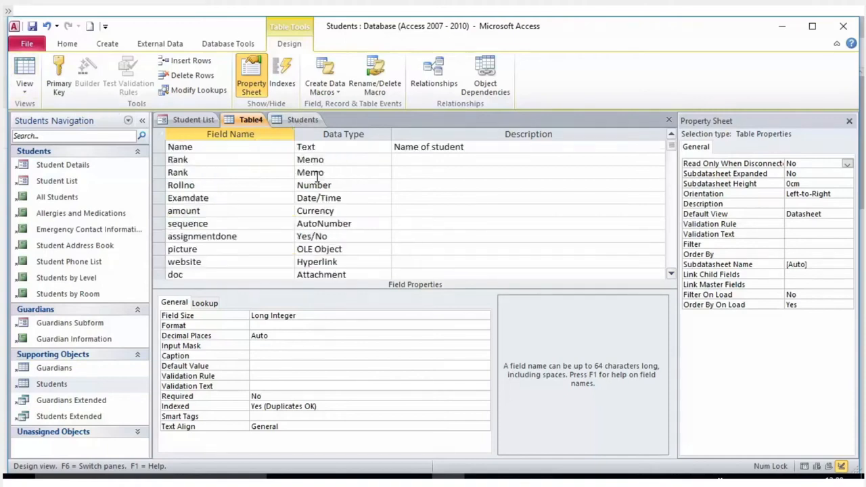
scroll(317, 178, "down", 2)
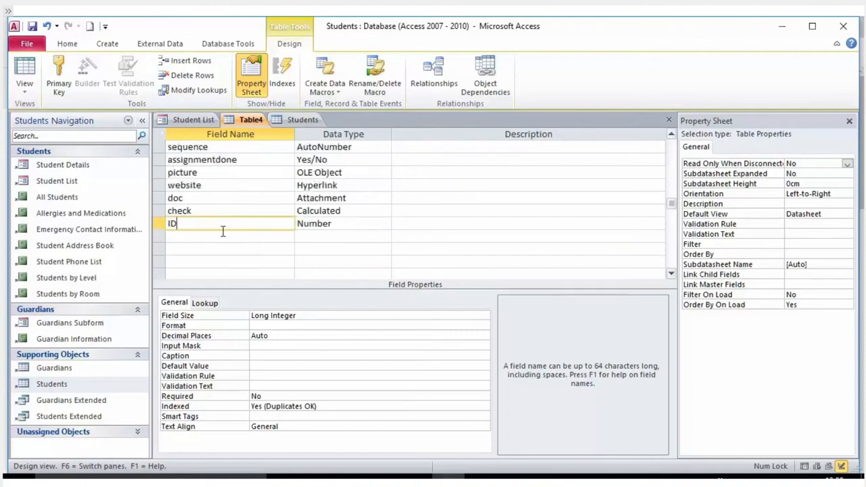
left_click_drag(180, 222, 157, 222)
left_click_drag(238, 224, 138, 223)
left_click(330, 227)
left_click_drag(346, 226, 271, 222)
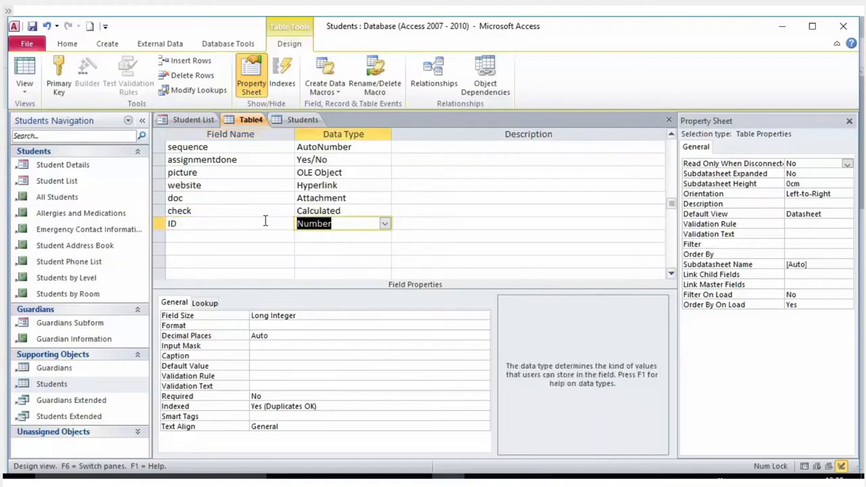
left_click(234, 226)
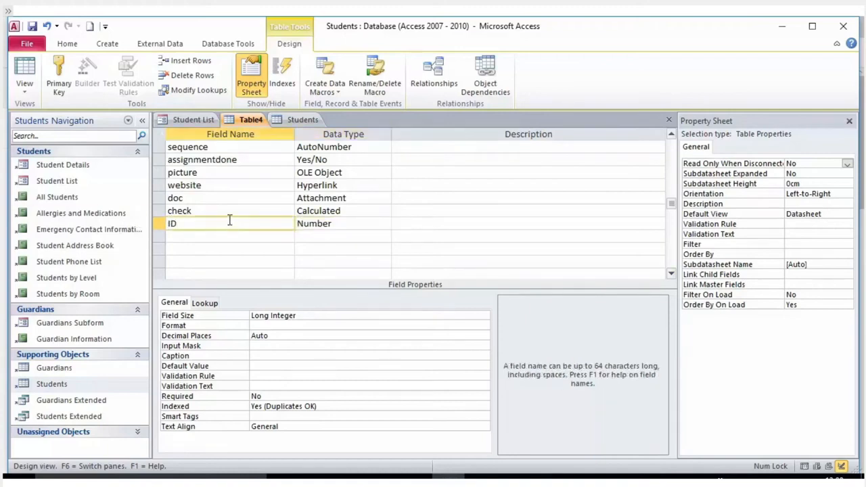
- Make the ID field Table4's primary key
left_click(183, 224)
left_click(161, 225)
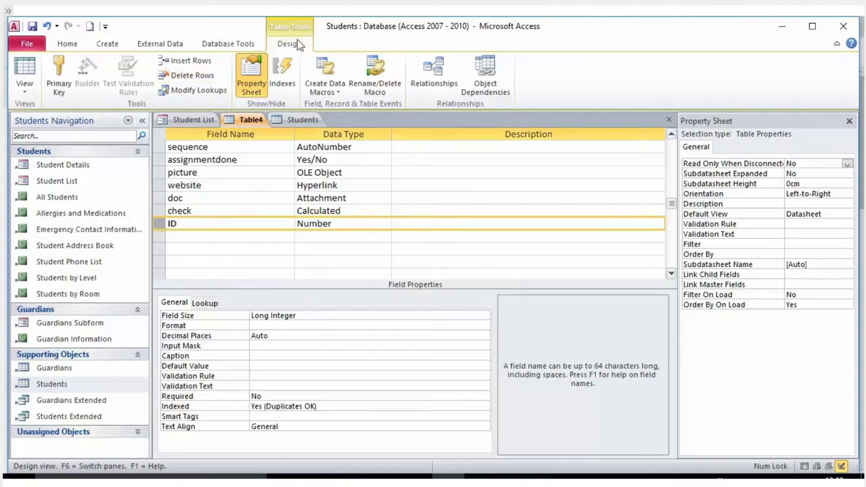
left_click(58, 78)
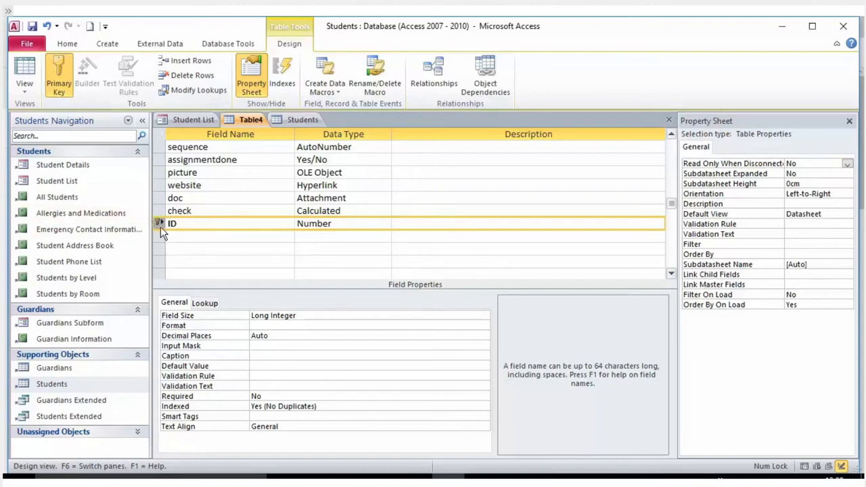
left_click(192, 226)
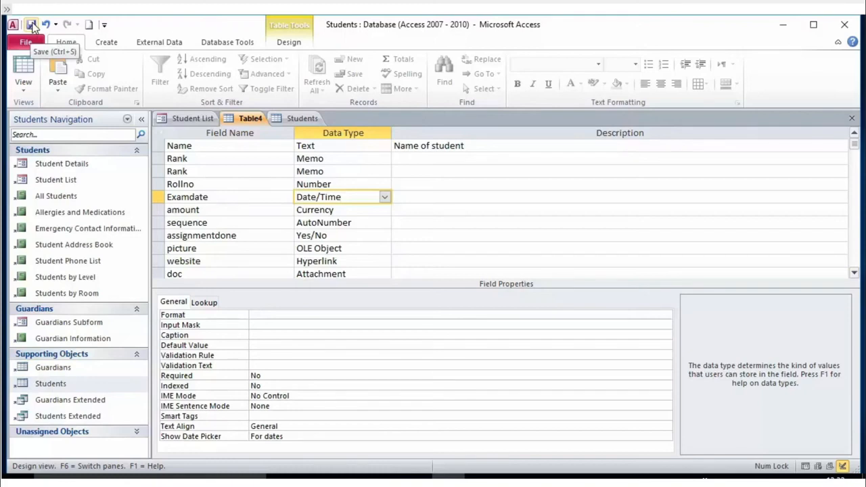
- Remove Save from the Quick Access Toolbar and add it back
left_click(31, 26)
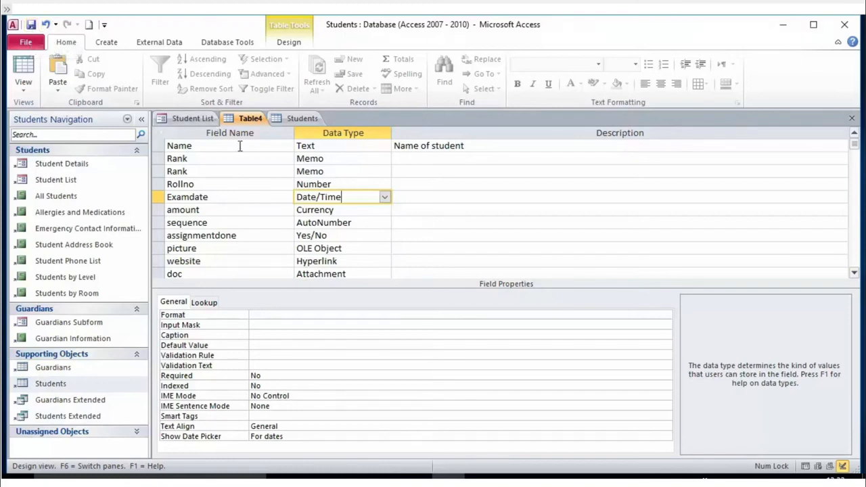
left_click(104, 26)
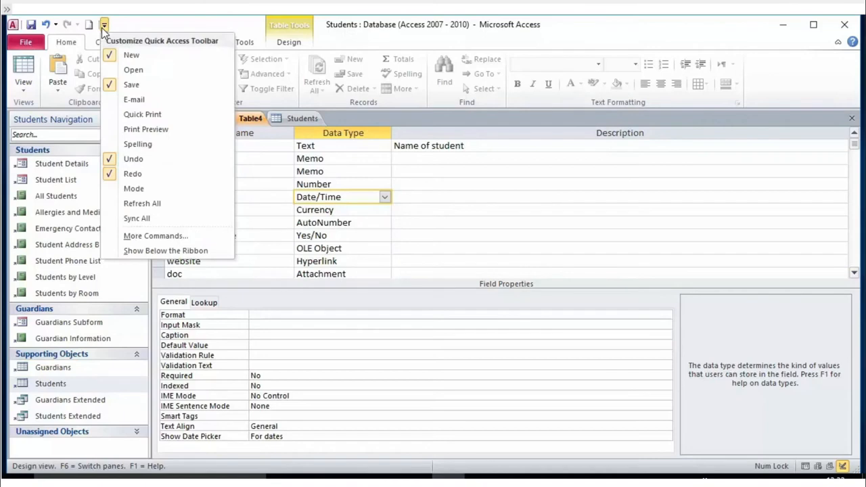
left_click(138, 86)
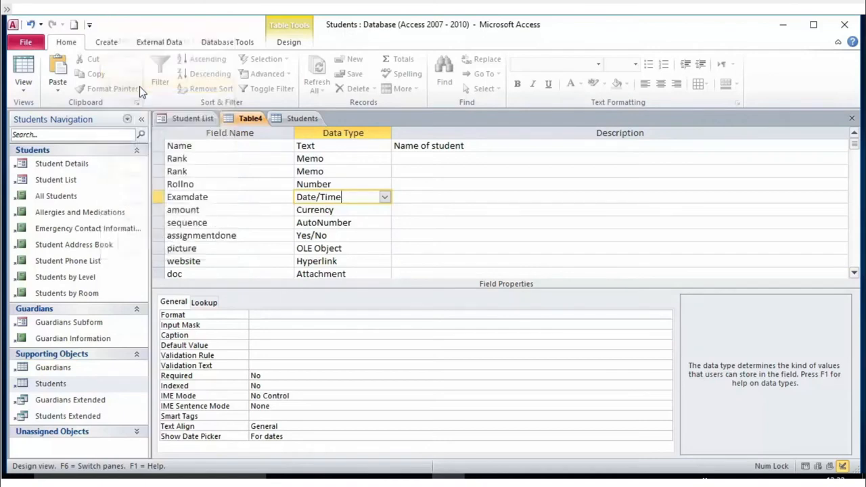
left_click(89, 24)
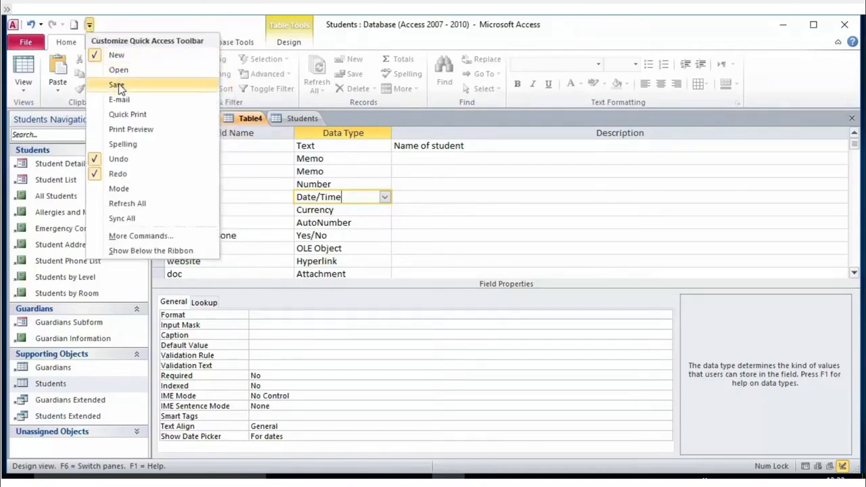
left_click(119, 85)
- Save Table4 as 'student' and dismiss the duplicate Rank field warning
left_click(89, 24)
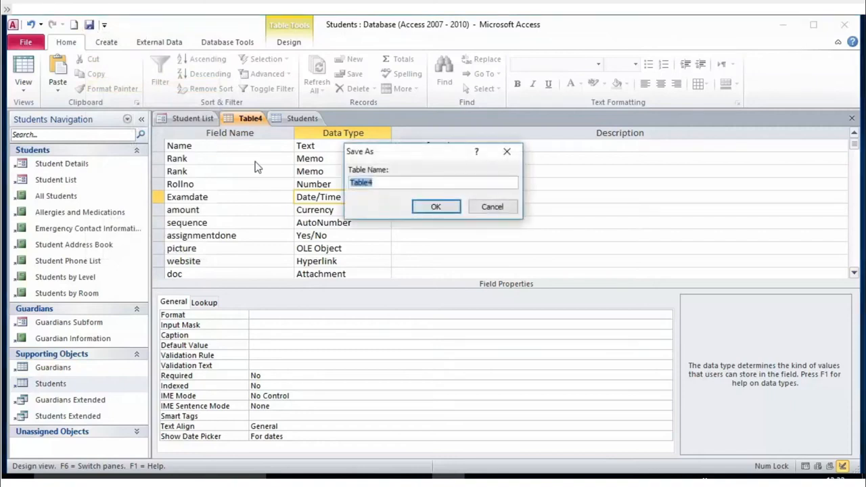
type("student")
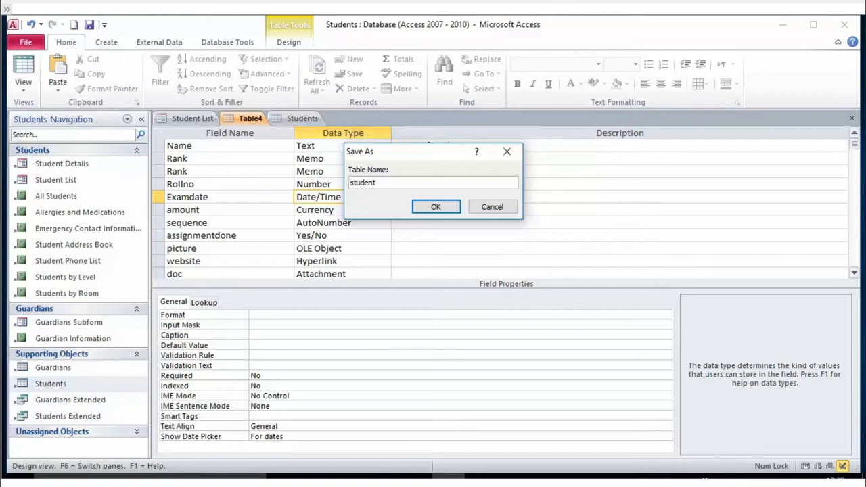
left_click(445, 211)
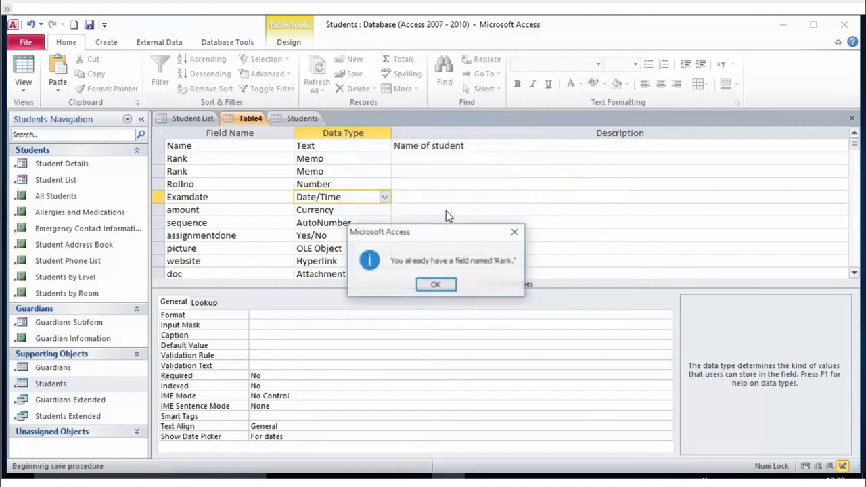
left_click(445, 283)
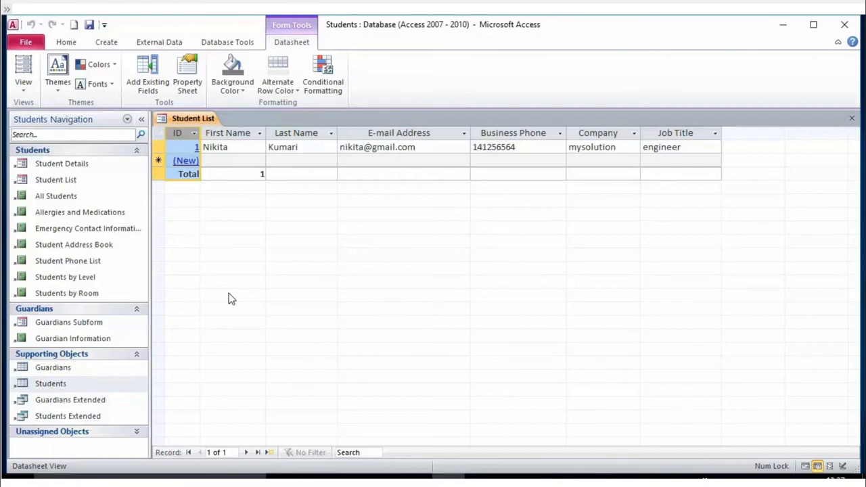
- Open the Students table and start a new record, moving to its ID and Company cells
left_click(59, 385)
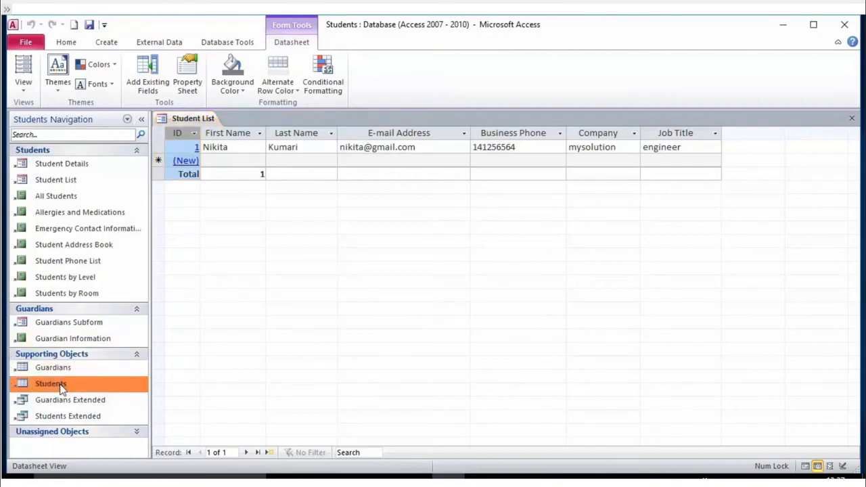
double_click(59, 385)
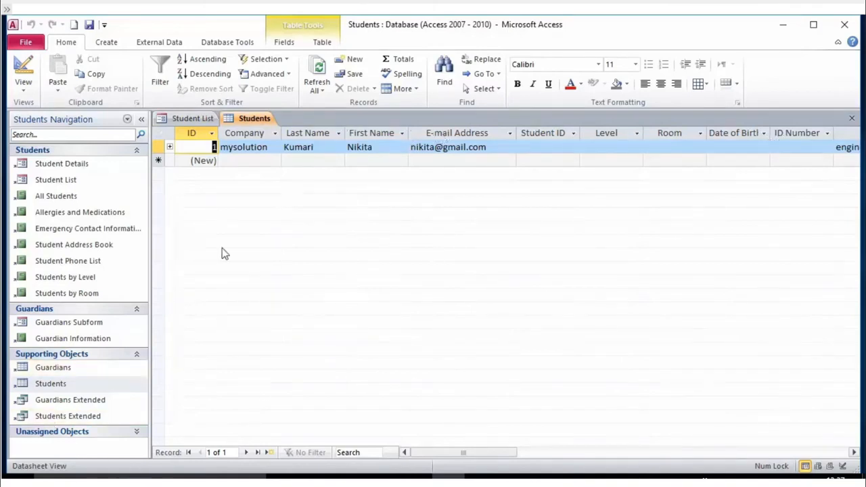
left_click(248, 160)
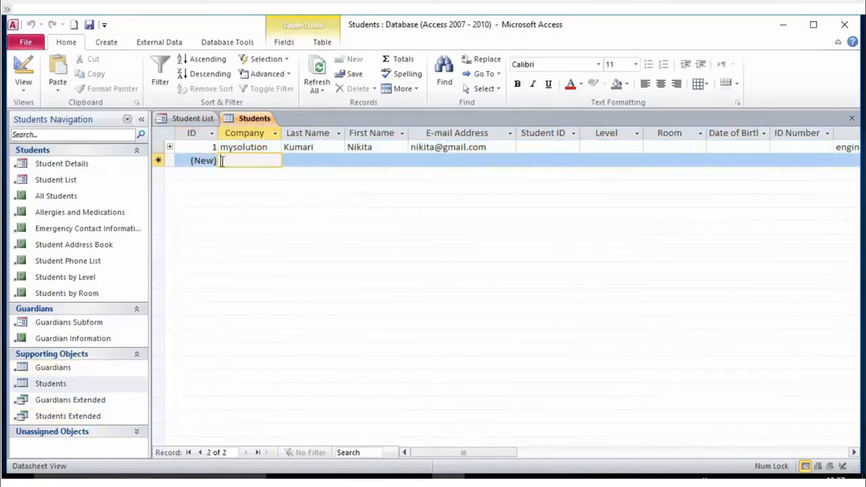
left_click(211, 161)
left_click(237, 160)
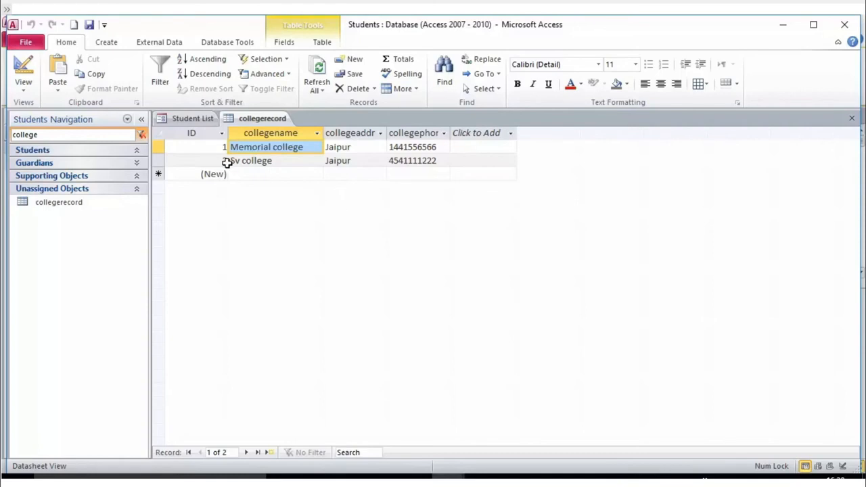
- Open the collegerecord table in Design View from the Student List form
left_click(189, 116)
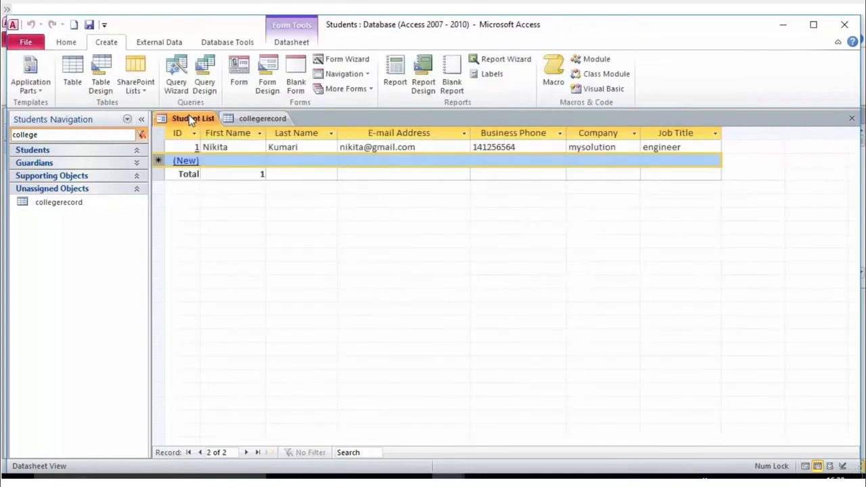
left_click(254, 119)
right_click(27, 203)
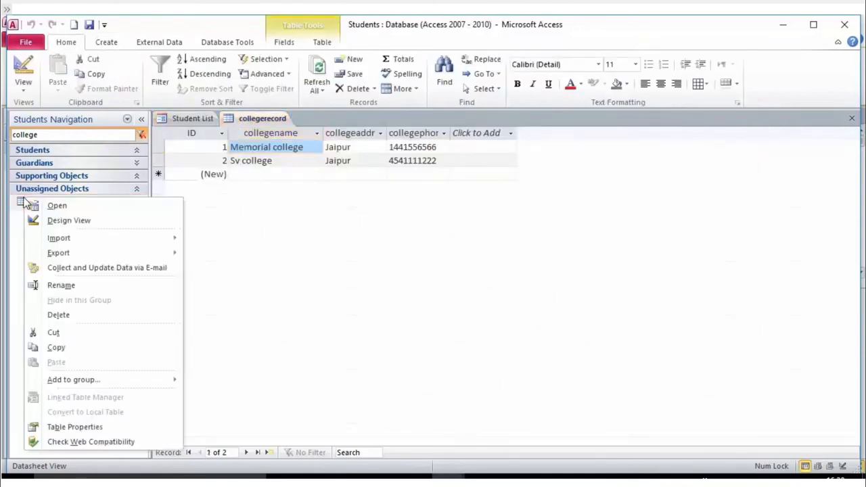
left_click(101, 220)
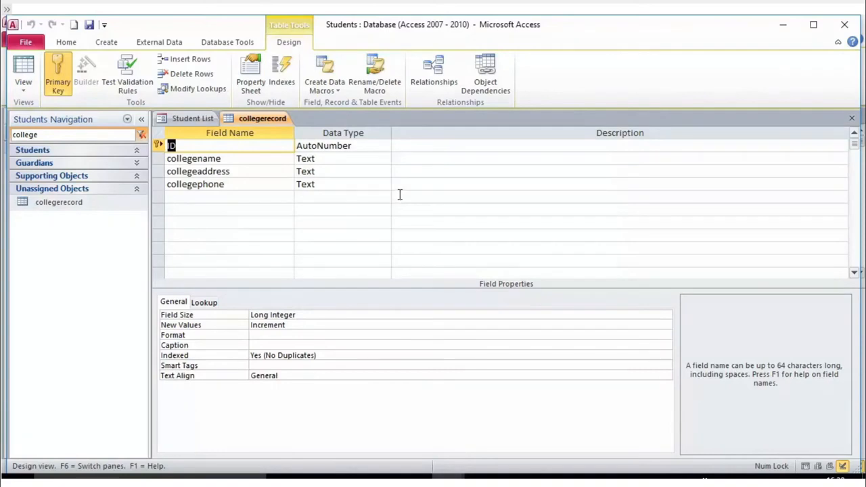
- Insert a collegemobile field of type Number above collegeaddress
left_click(214, 171)
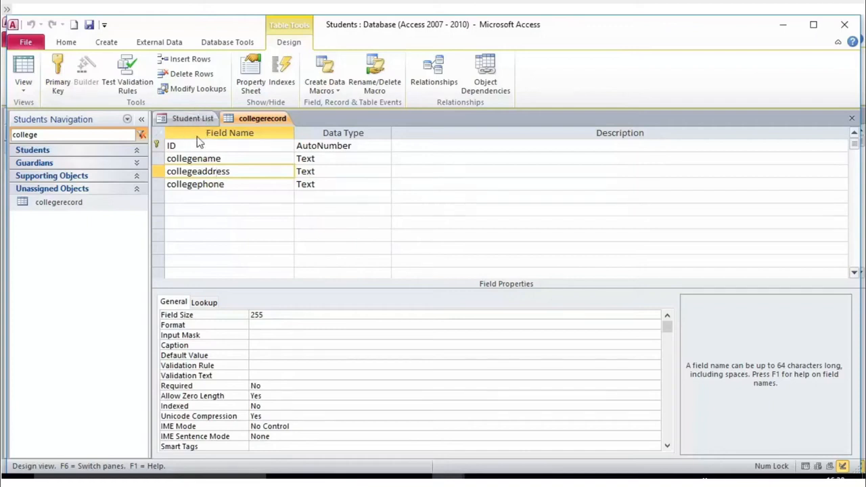
left_click(187, 59)
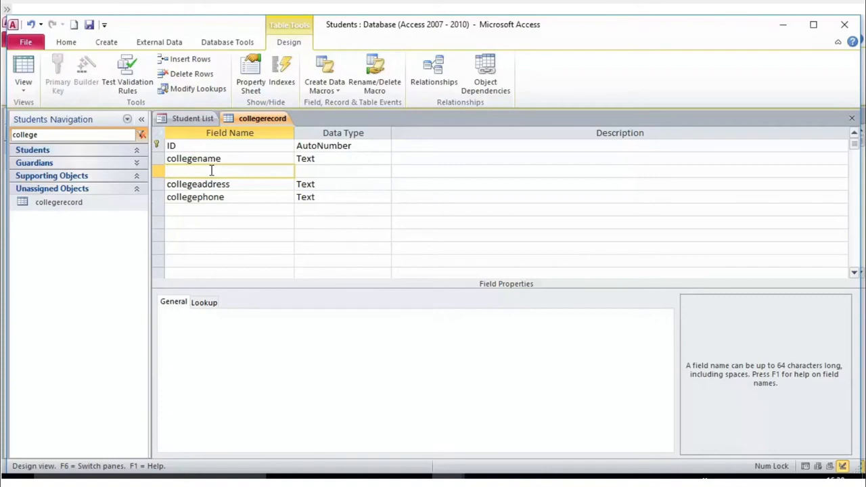
type("collegemobile")
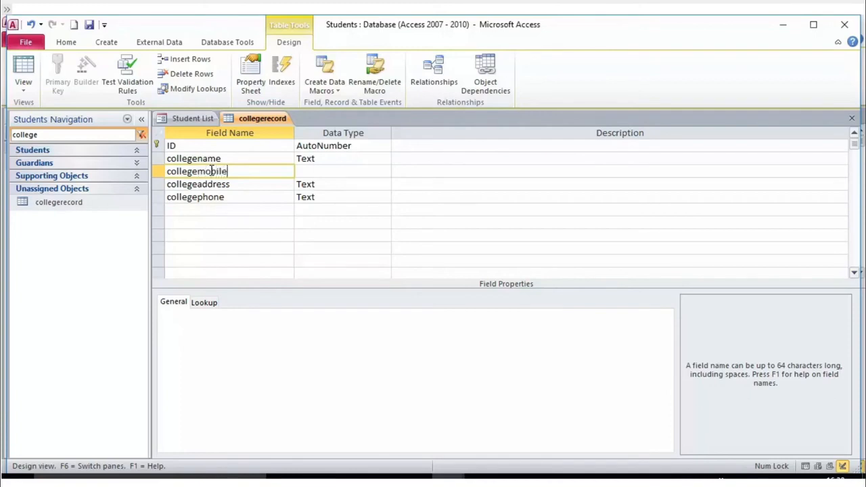
key("Tab")
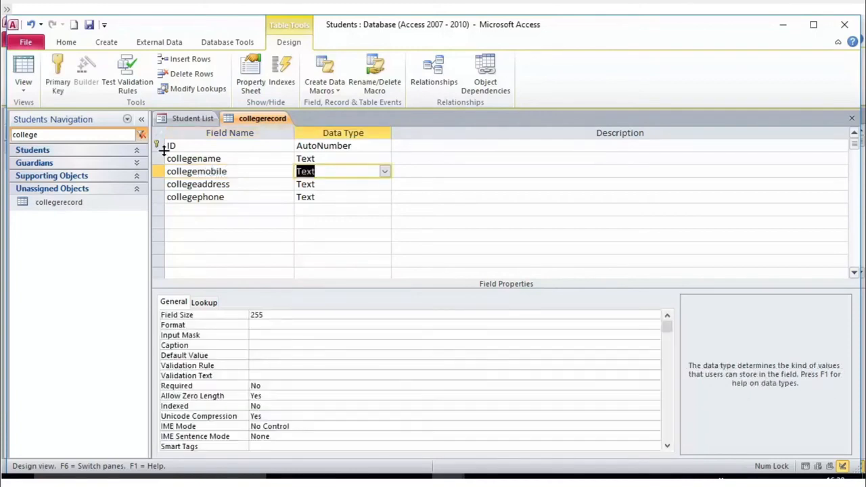
type("number")
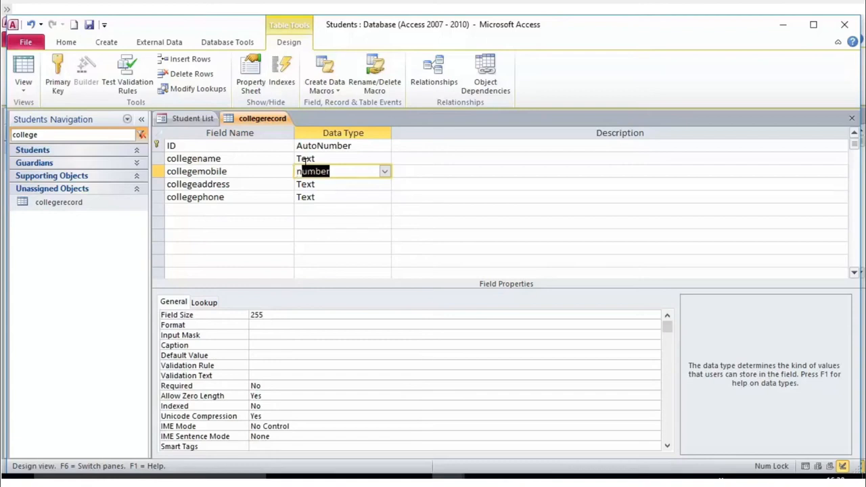
left_click(380, 180)
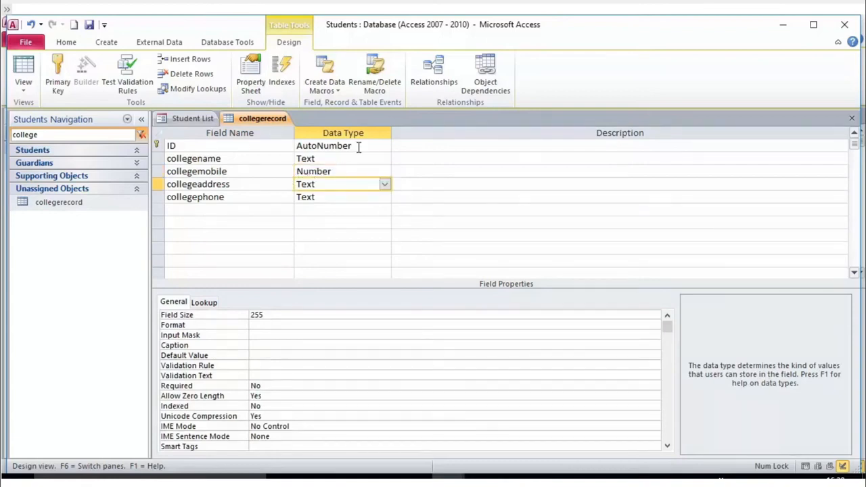
left_click(348, 160)
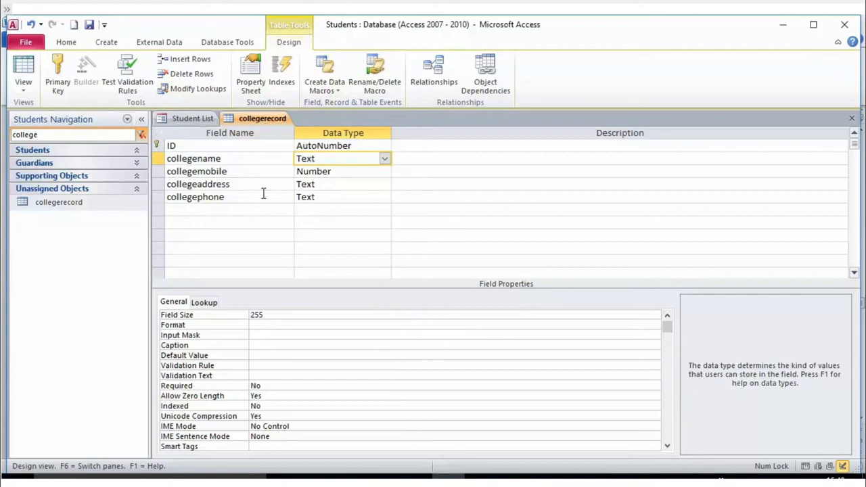
left_click(242, 182)
left_click(220, 173)
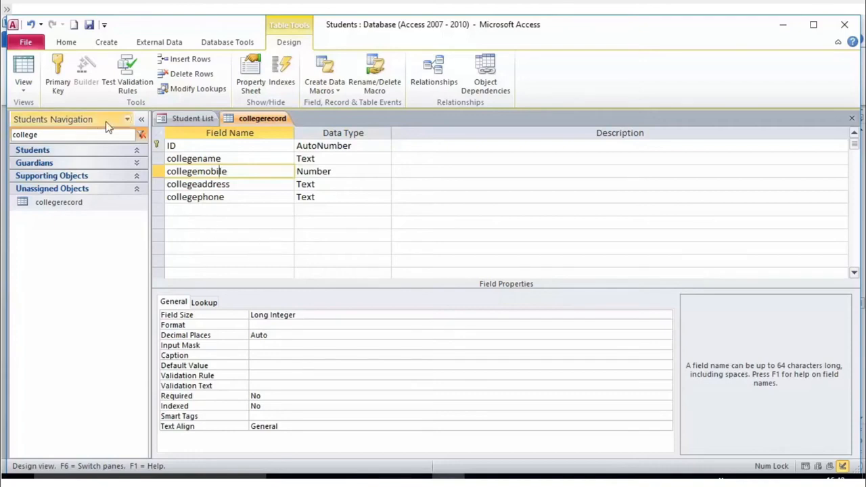
- Reopen collegerecord's design and select the whole collegemobile row
left_click(59, 202)
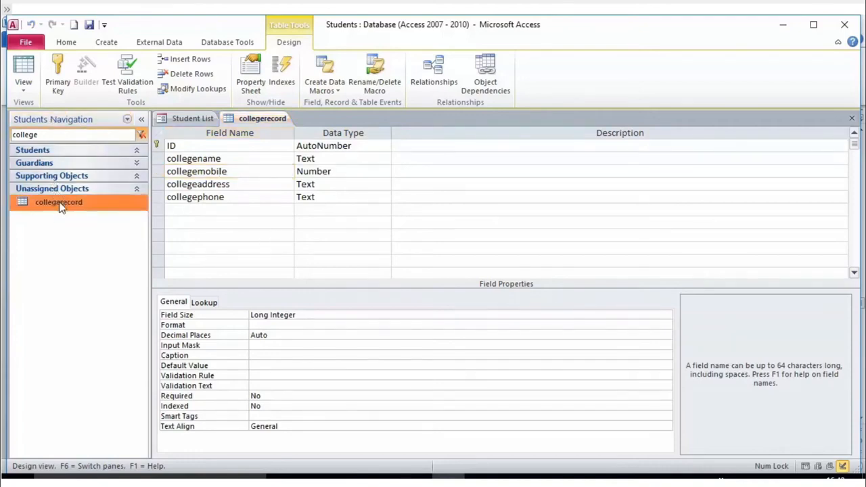
right_click(59, 207)
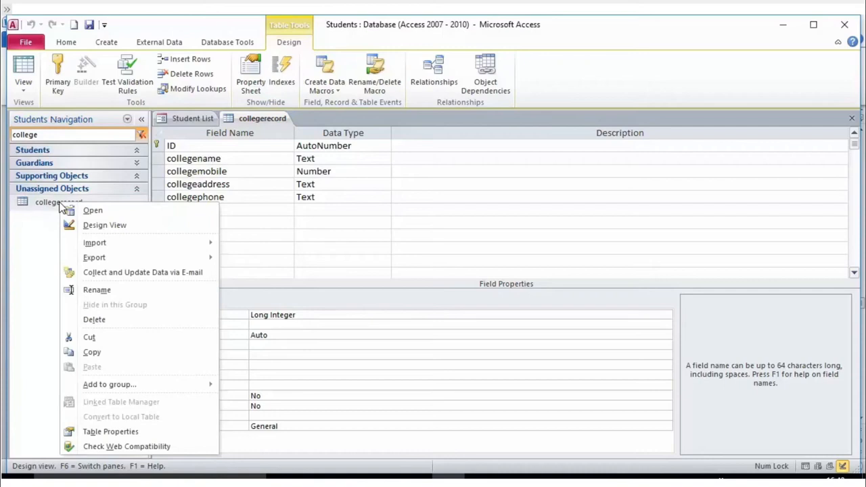
left_click(97, 228)
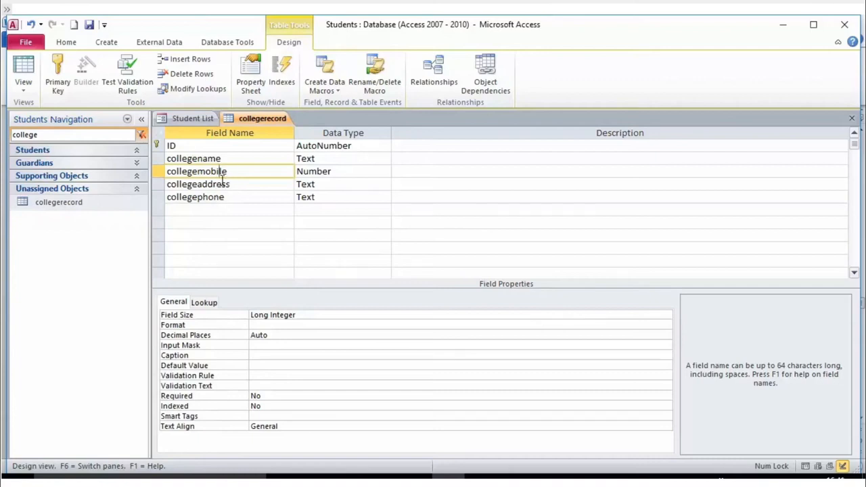
left_click(156, 172)
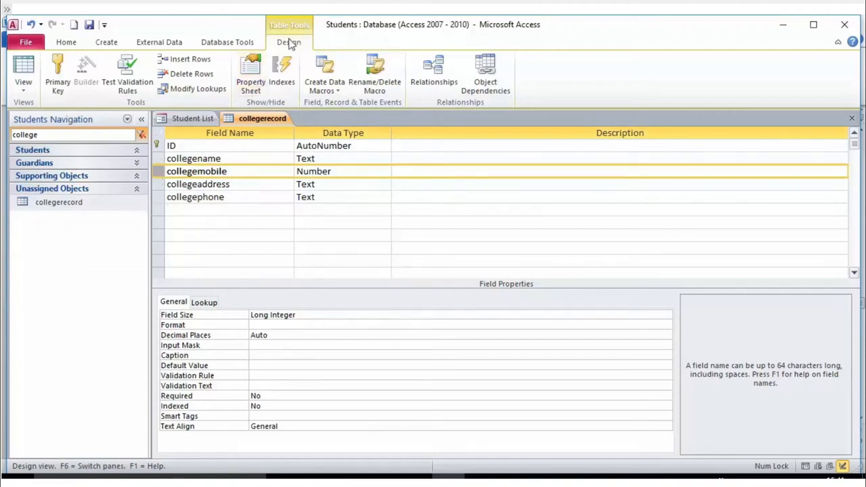
- Delete the collegemobile row, then review the ID key and the collegename and collegeaddress fields
left_click(190, 74)
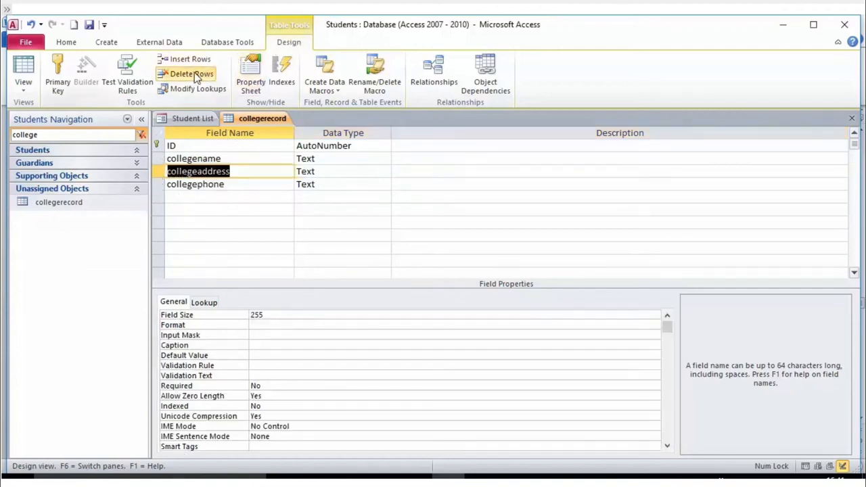
left_click(315, 207)
left_click(239, 173)
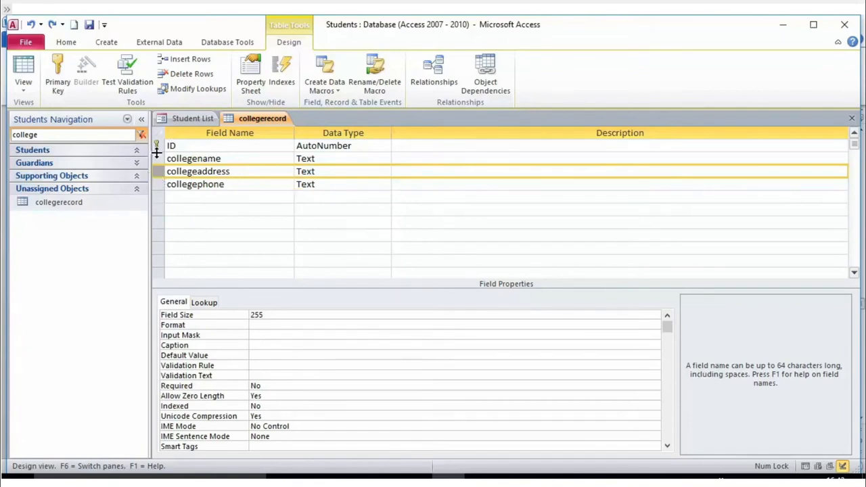
left_click(161, 161)
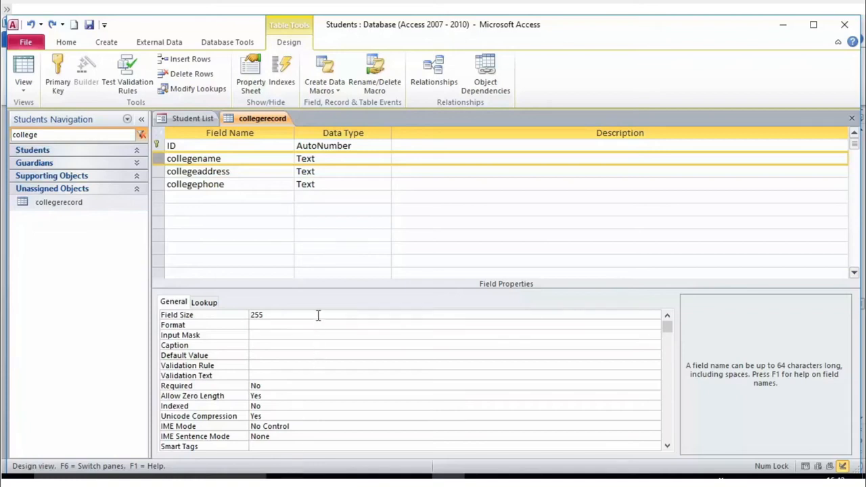
left_click(155, 145)
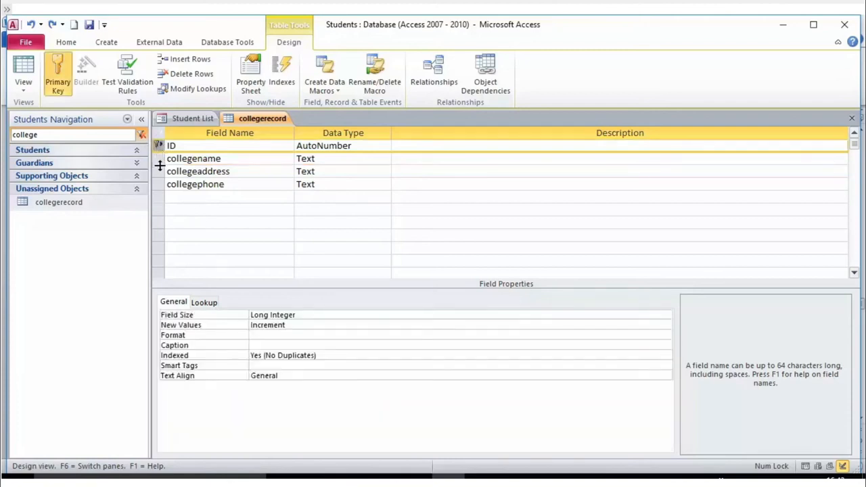
left_click(155, 159)
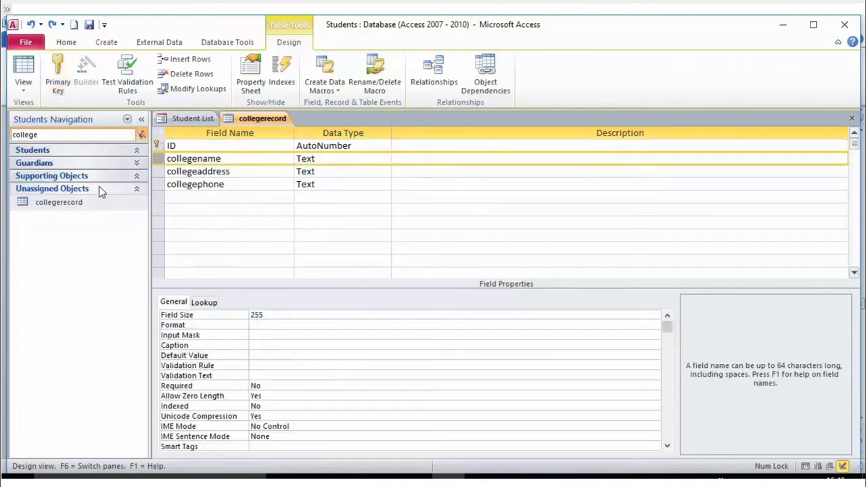
- Drag collegename below collegephone in the collegerecord design, then fill in record 3, Sanskar College
left_click(74, 206)
right_click(75, 207)
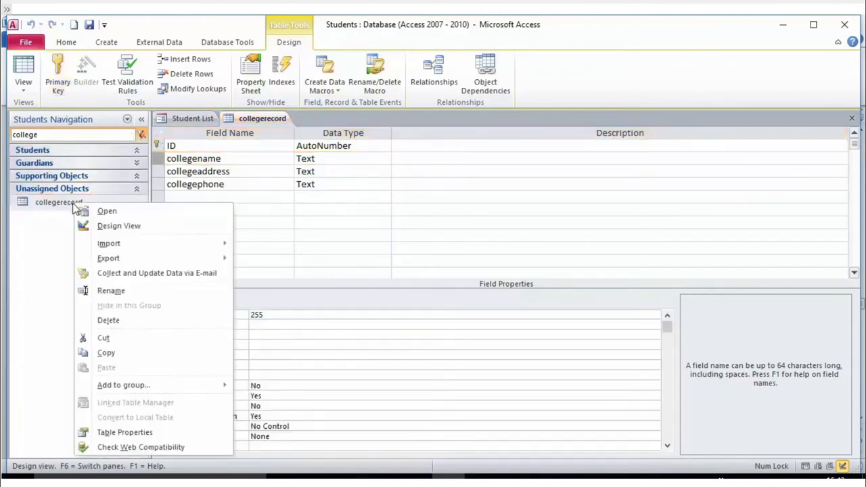
left_click(110, 230)
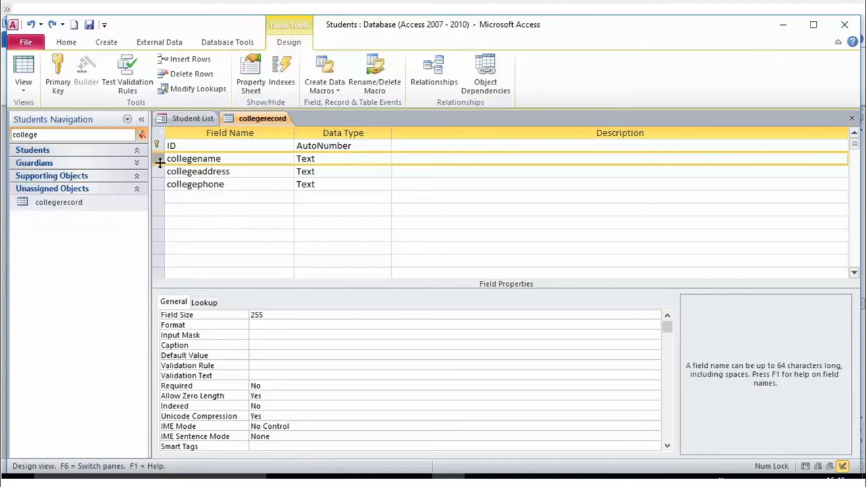
left_click_drag(161, 166, 162, 203)
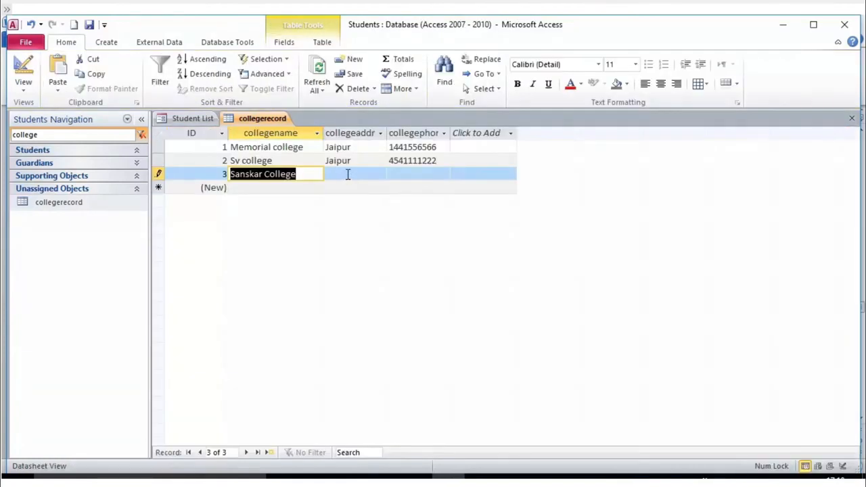
left_click(345, 174)
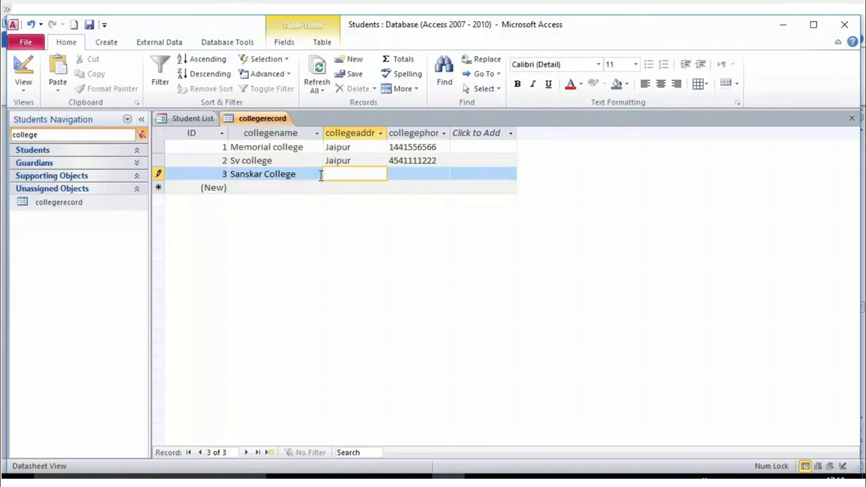
left_click(267, 174)
left_click_drag(302, 173, 185, 173)
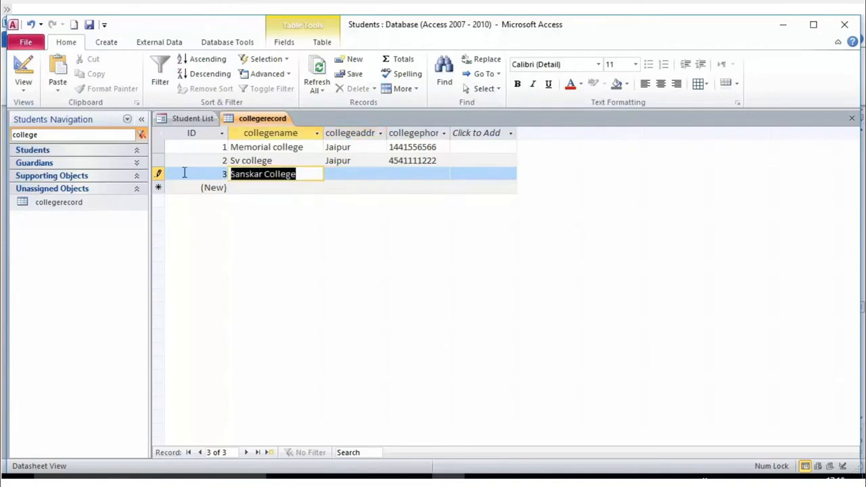
left_click(357, 177)
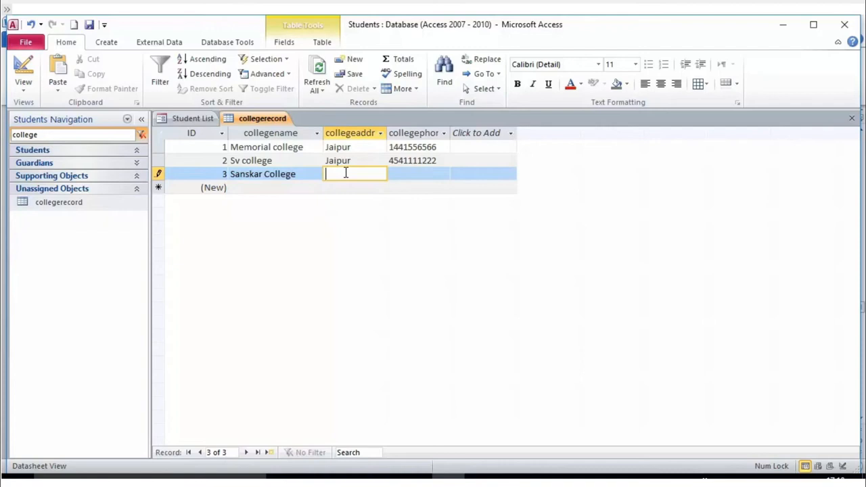
type("Jaipur")
left_click(410, 173)
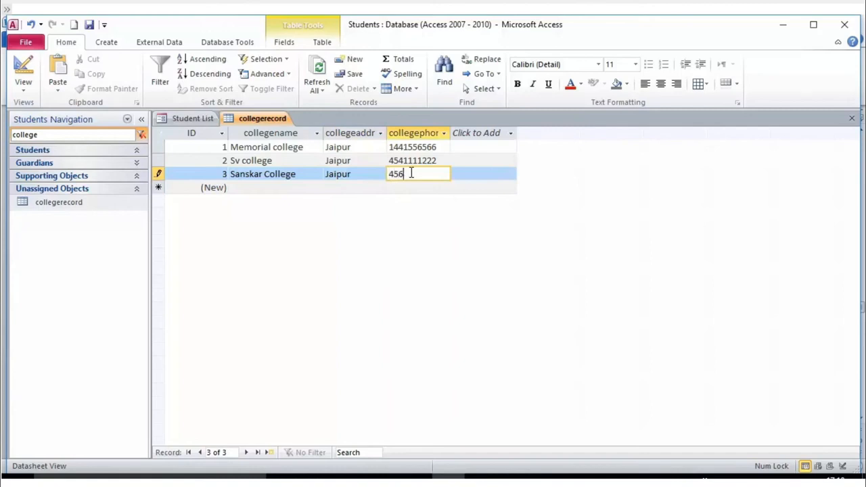
left_click(259, 185)
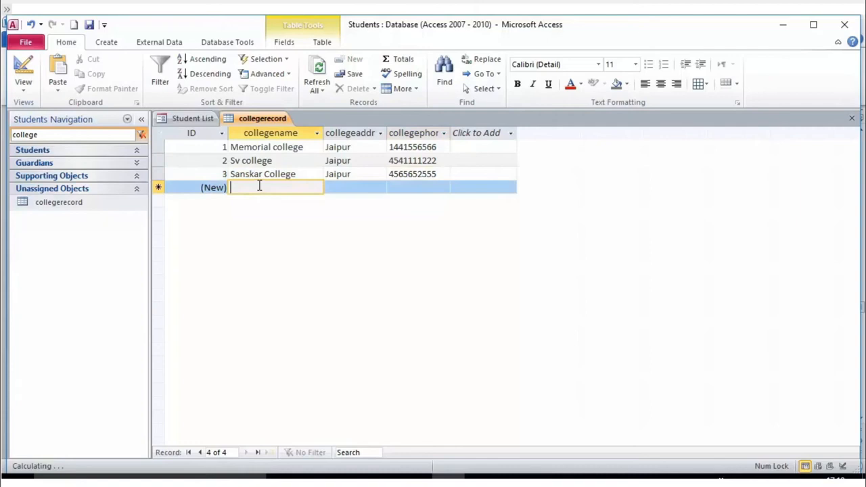
left_click(240, 188)
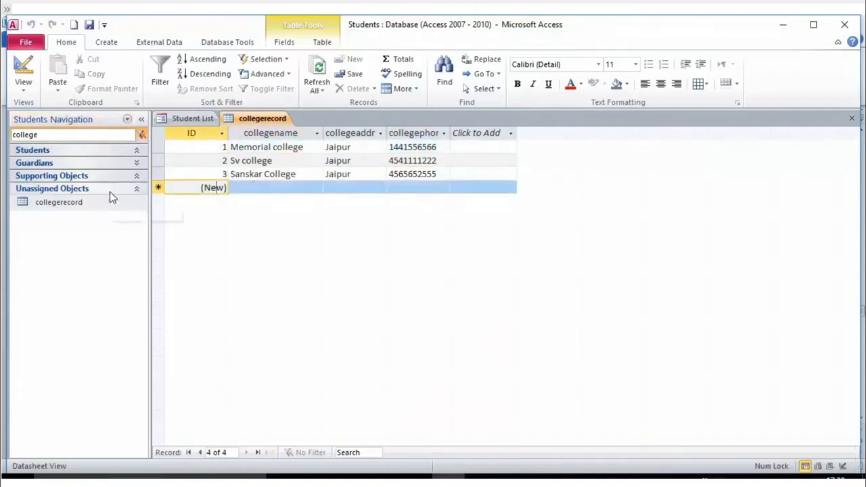
right_click(98, 205)
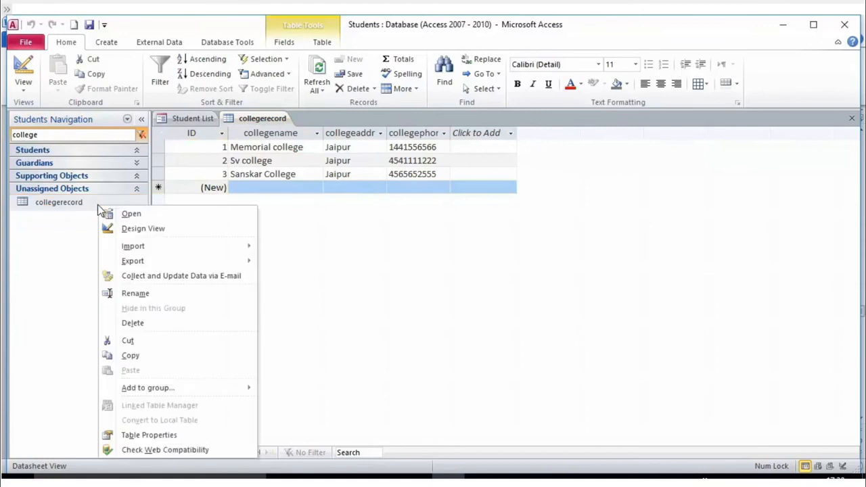
left_click(145, 228)
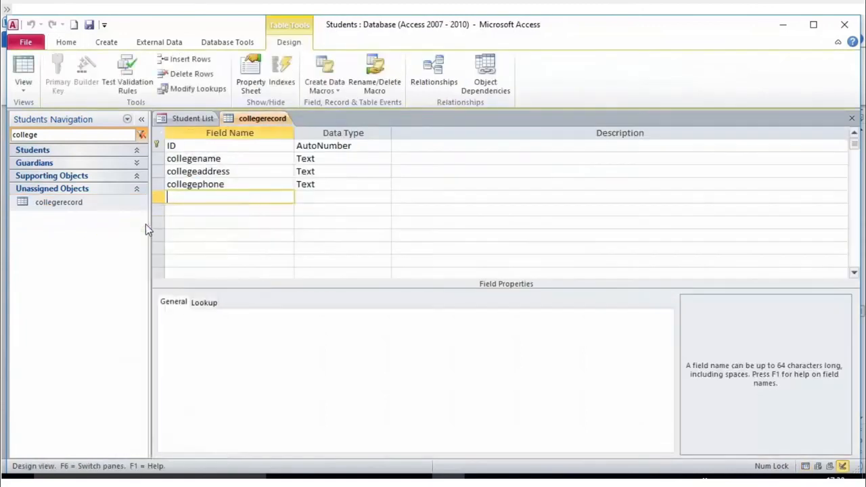
left_click(23, 88)
left_click(44, 114)
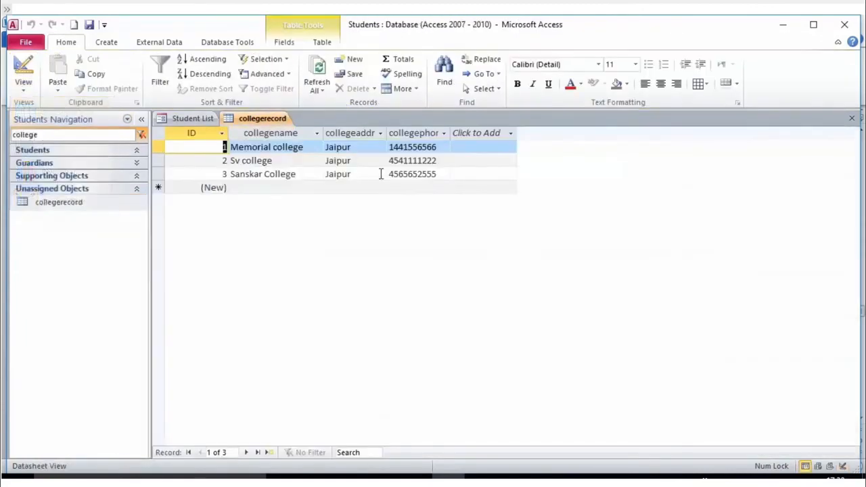
left_click(460, 178)
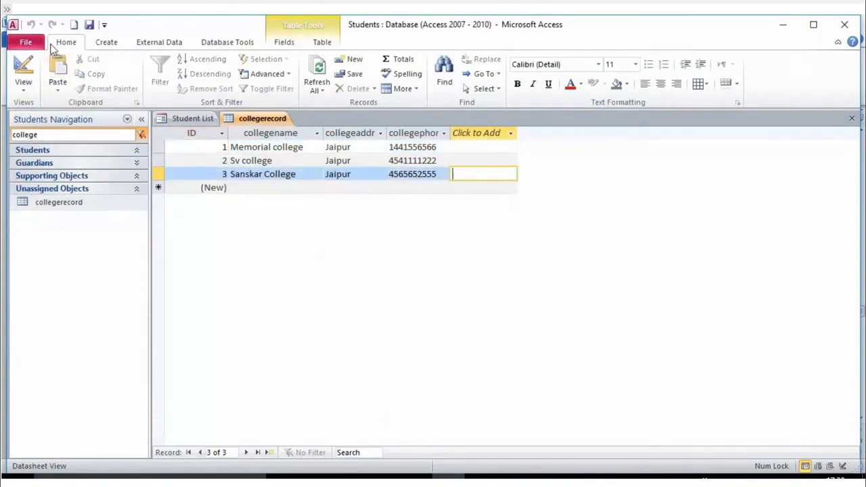
left_click(218, 188)
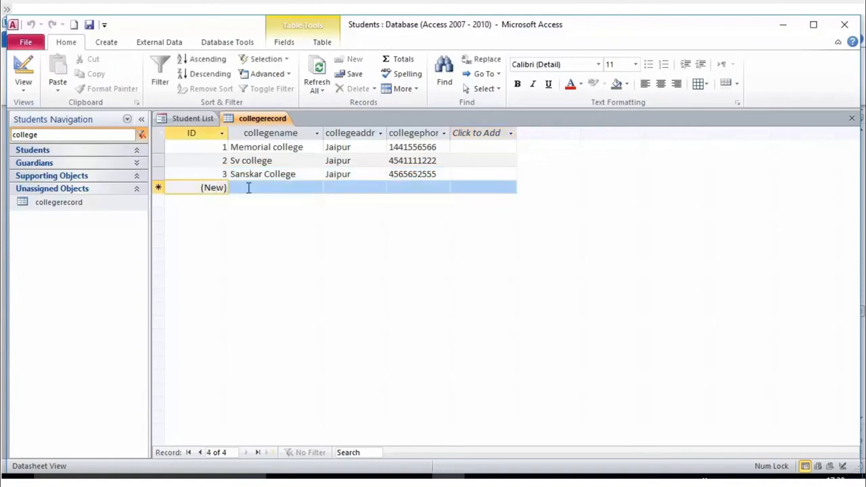
left_click(271, 189)
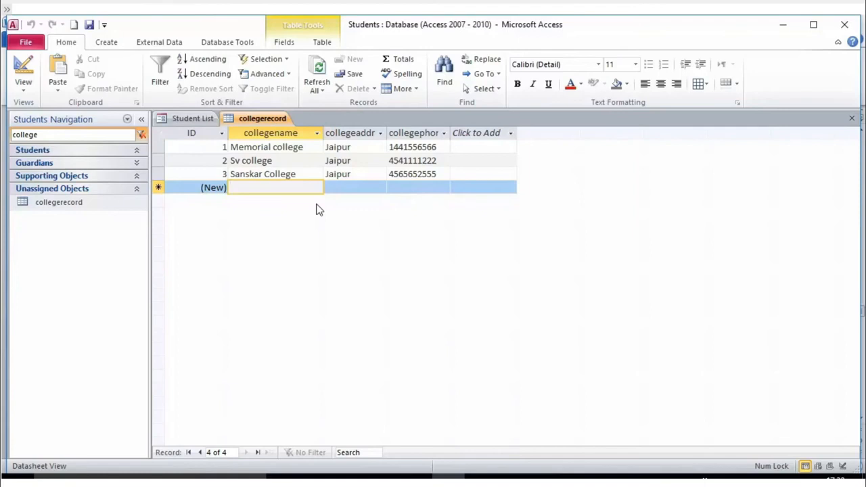
- Add record 4: New College, Jaipur, phone 454545454, then return to that row
type("New C")
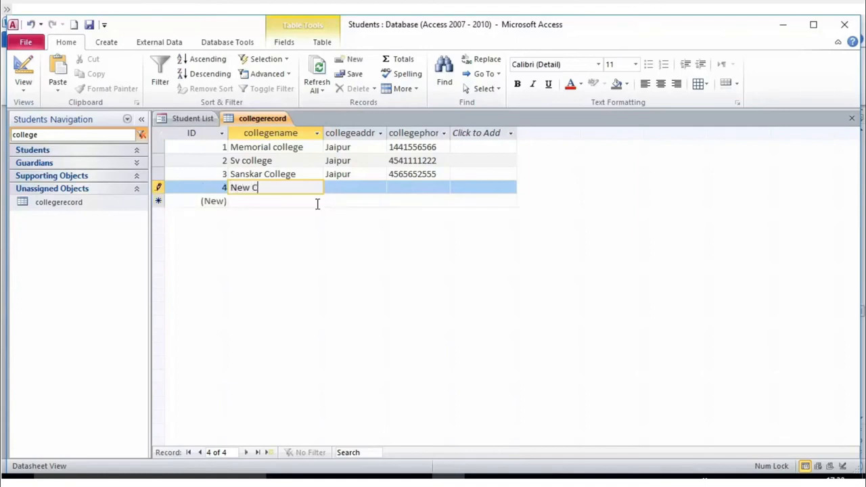
type("ollege")
key("Tab")
type("Jaipur")
key("Tab")
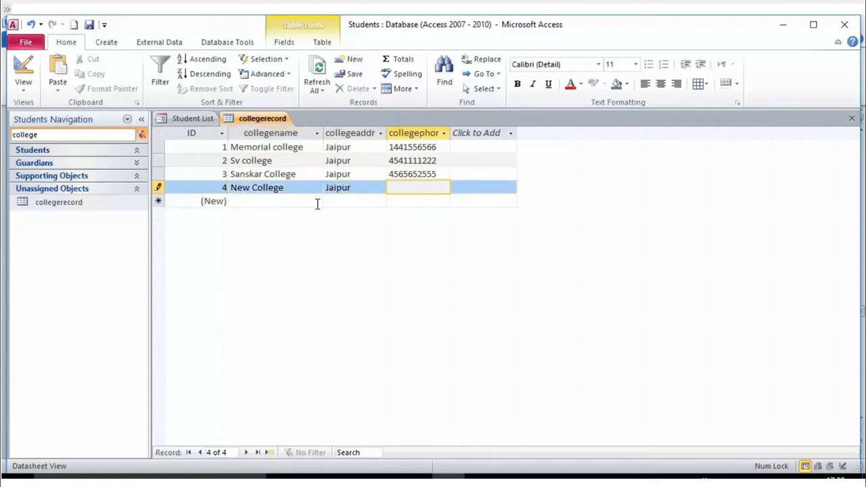
type("454545454")
key("Tab")
key("Tab")
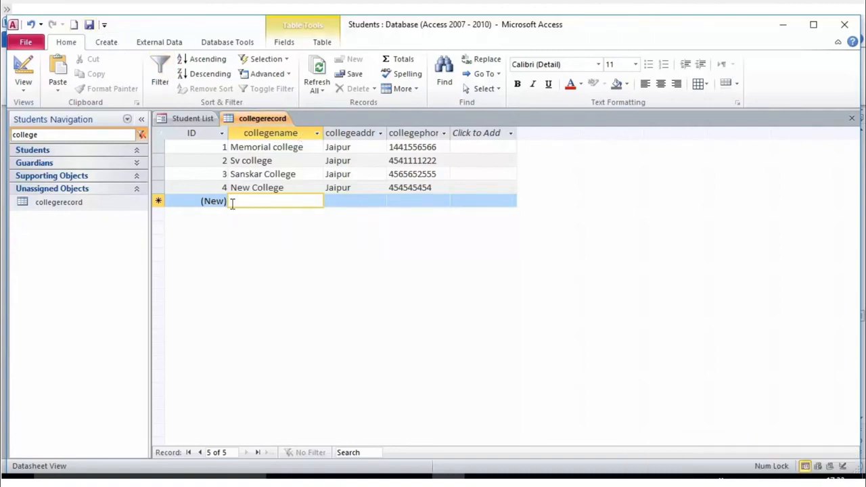
left_click(295, 188)
- Select the New College record (record 4) and delete it, confirming with Yes
left_click(458, 193)
left_click(275, 189)
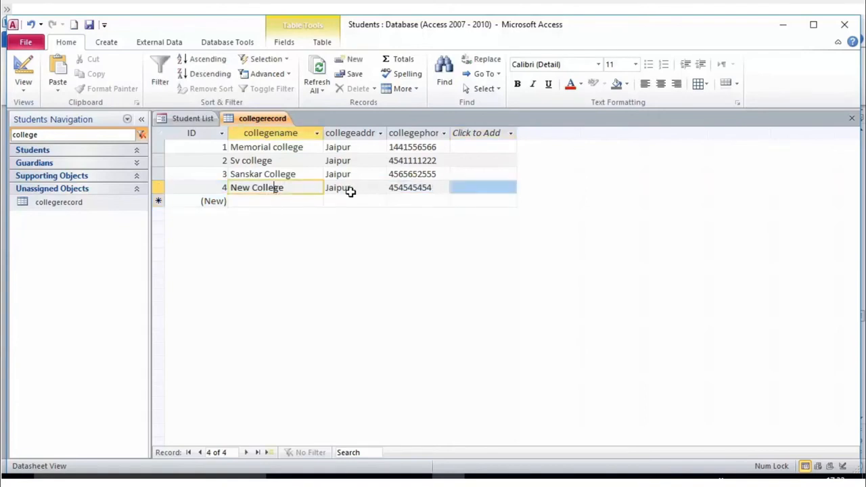
double_click(350, 190)
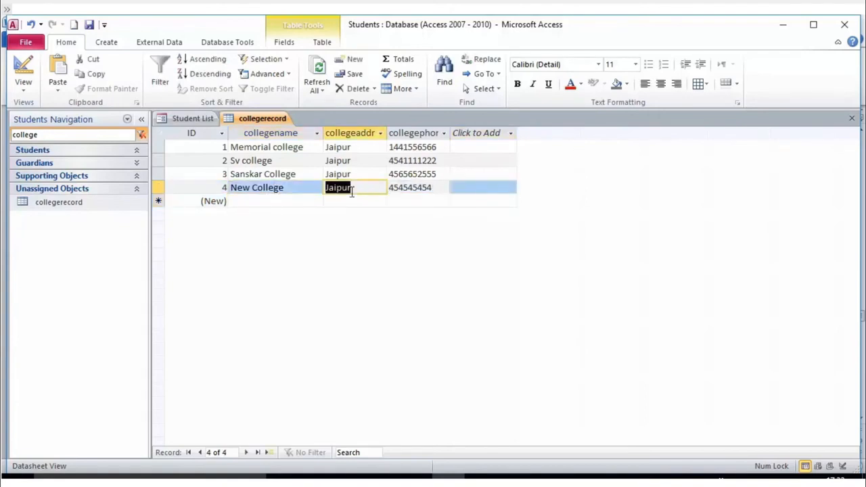
key("Tab")
key("Tab")
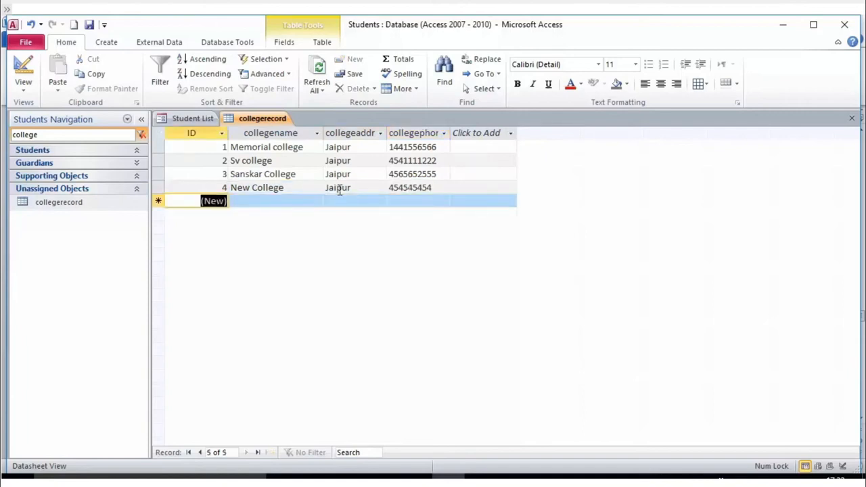
left_click(293, 203)
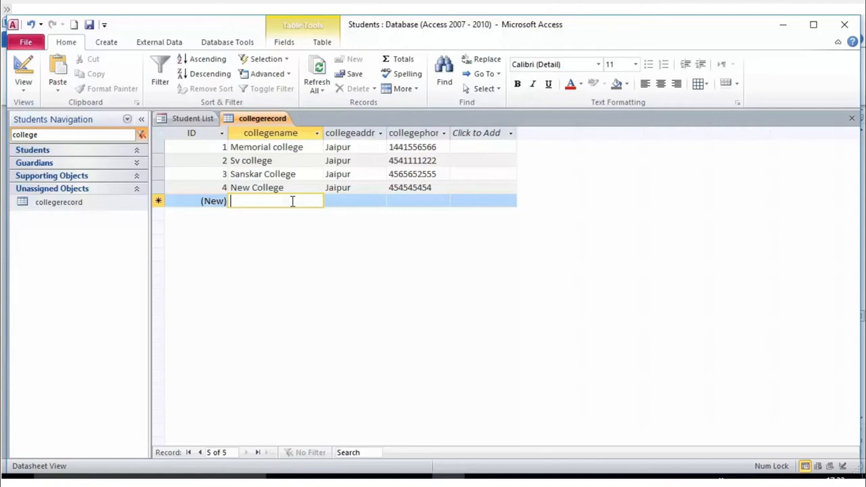
left_click(347, 187)
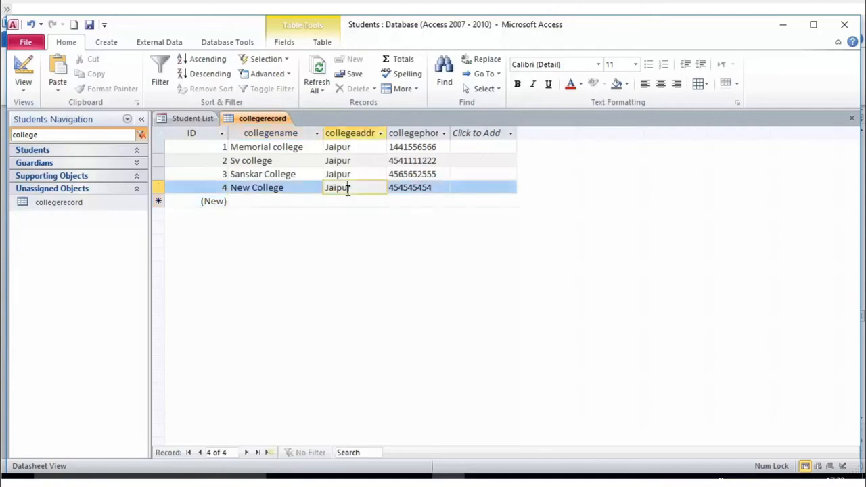
left_click(308, 188)
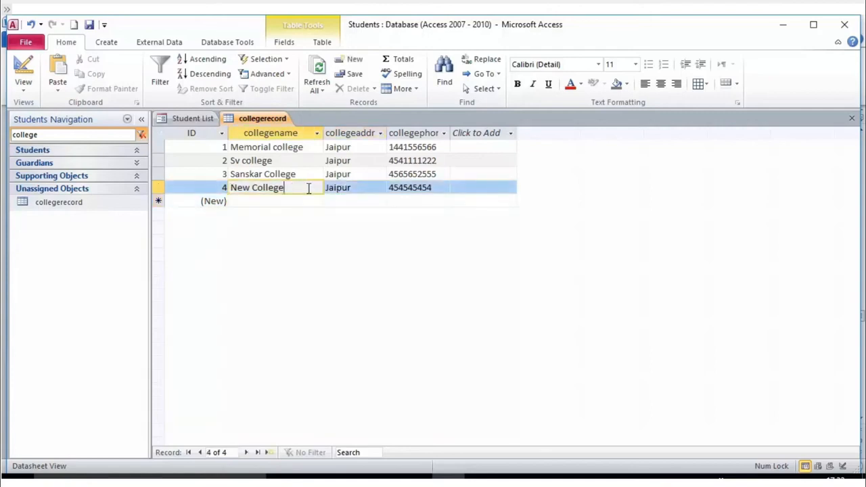
left_click_drag(309, 187, 228, 187)
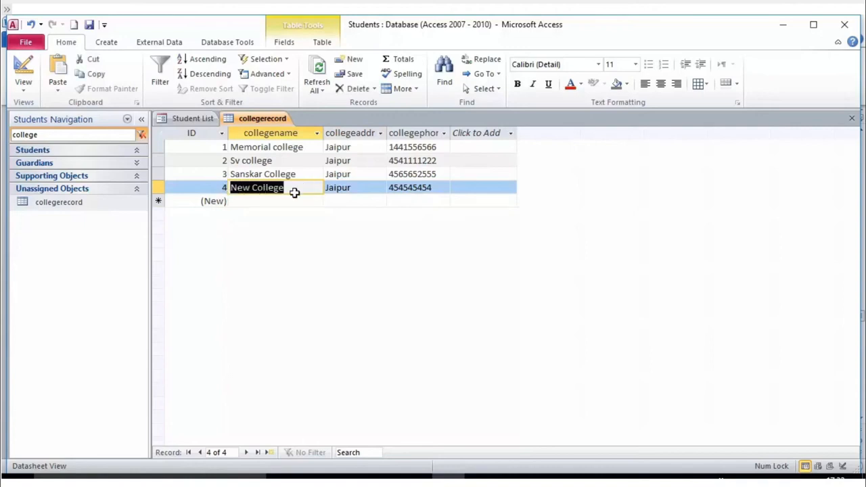
left_click(342, 194)
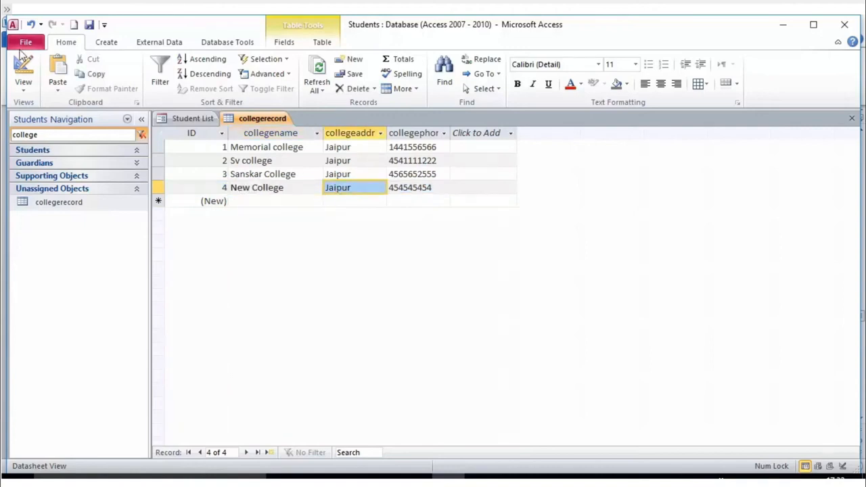
left_click(103, 26)
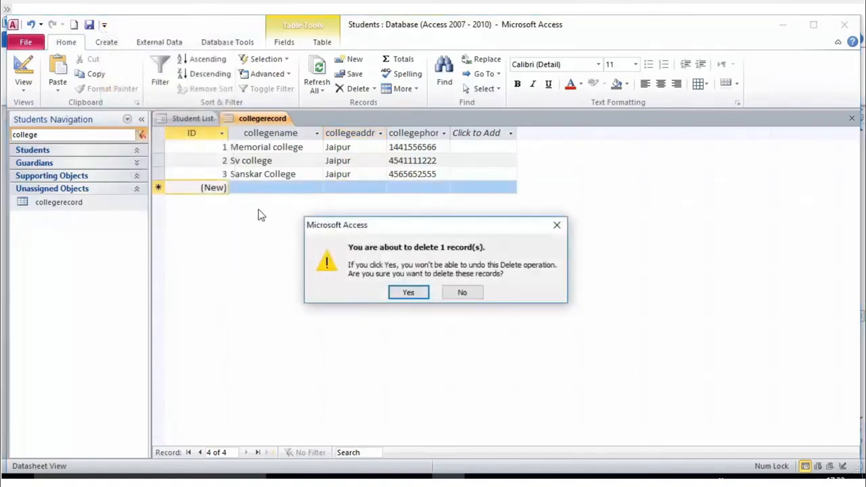
left_click(406, 292)
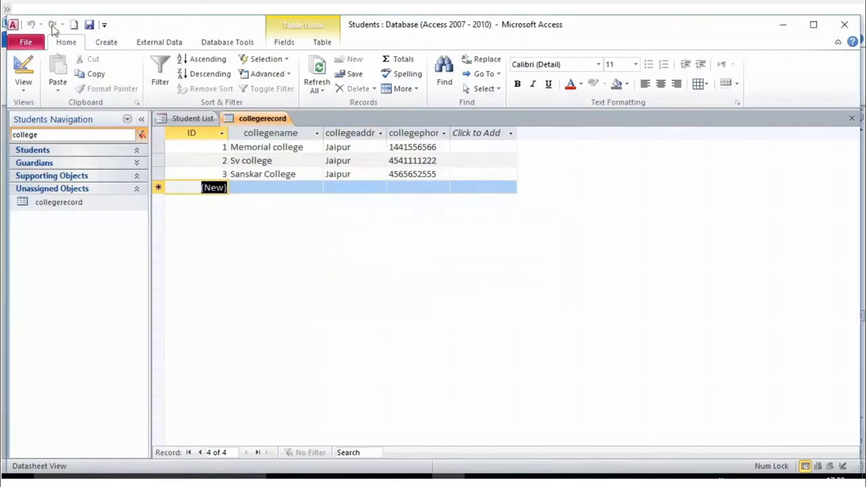
- Re-enter New College in the new row, creating record 5 with no address
left_click(290, 174)
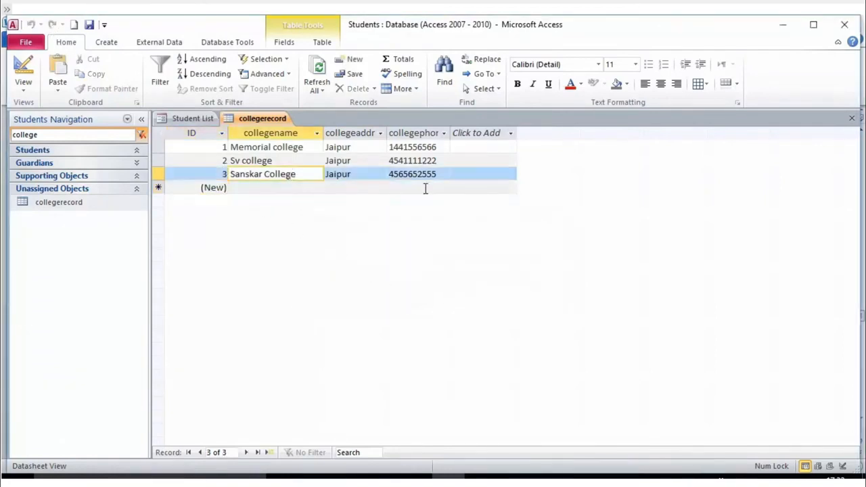
left_click(372, 173)
left_click(262, 188)
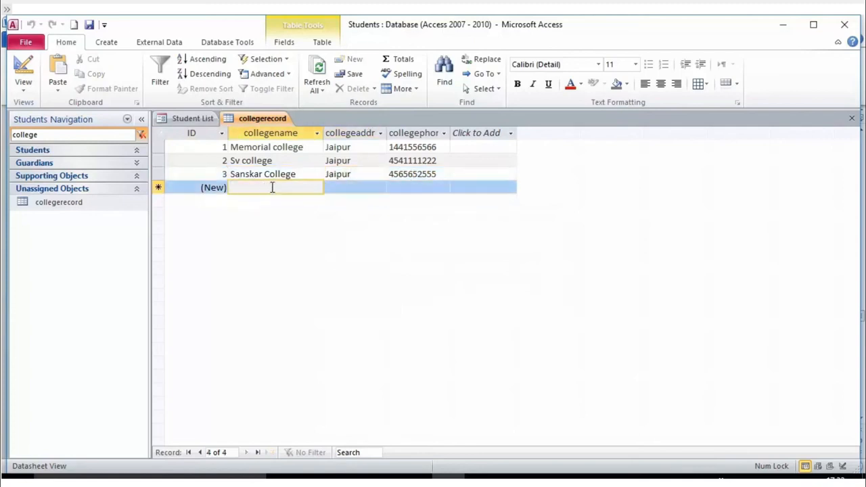
left_click(456, 172)
key("Tab")
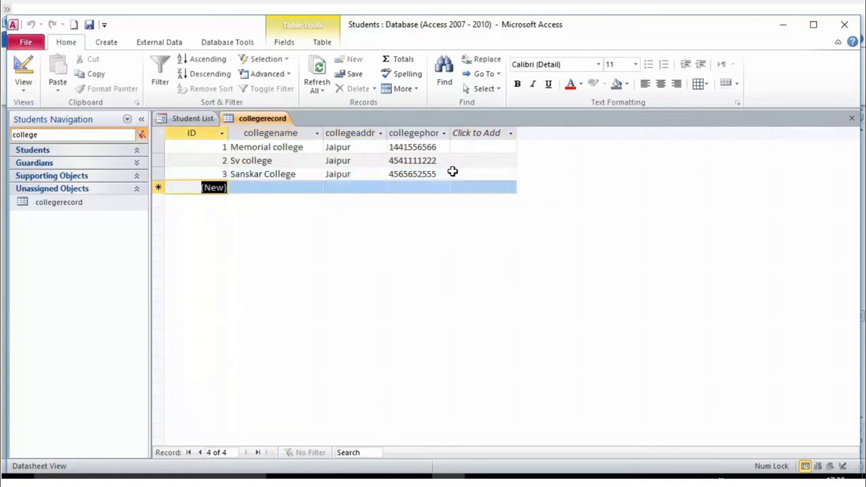
left_click(258, 190)
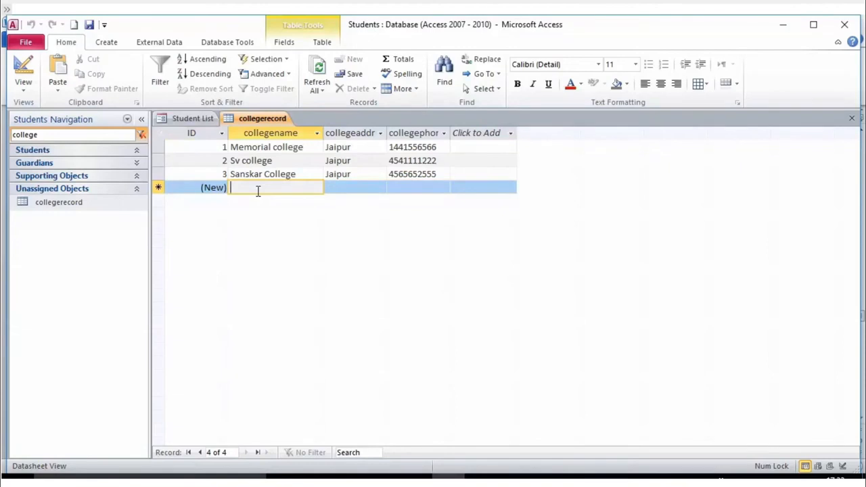
type("New College")
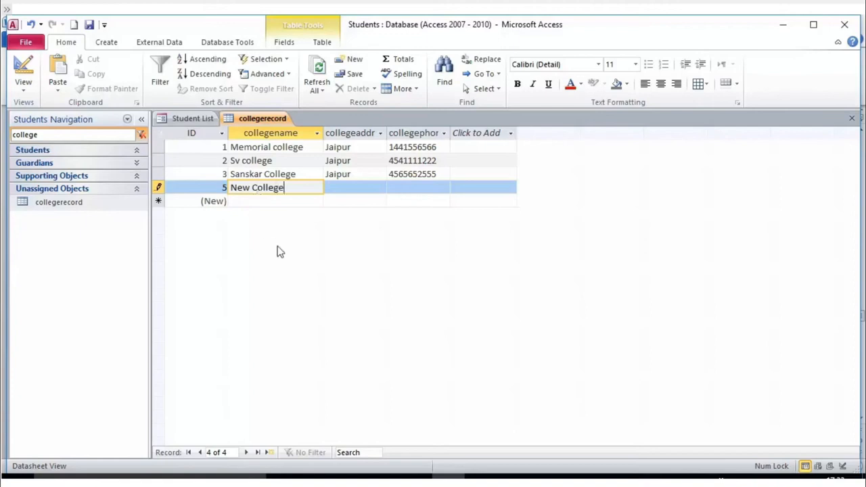
left_click(368, 201)
left_click(351, 186)
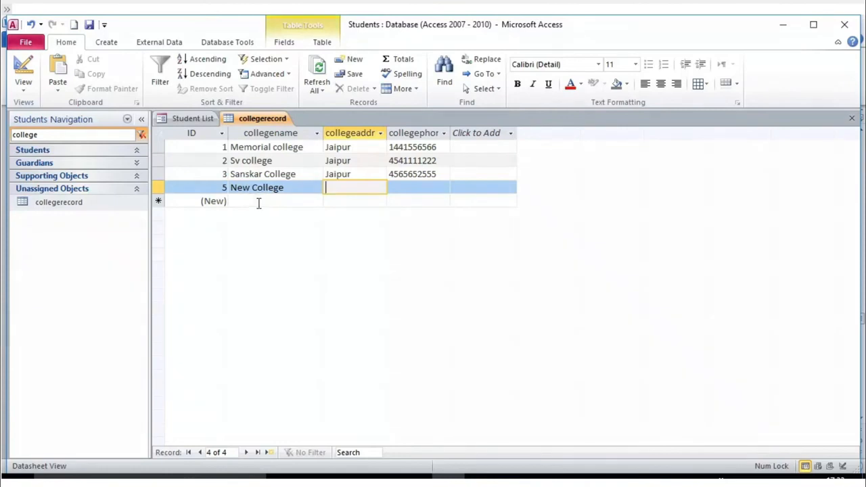
- Move back up and select record 3, Sanskar College
left_click(210, 170)
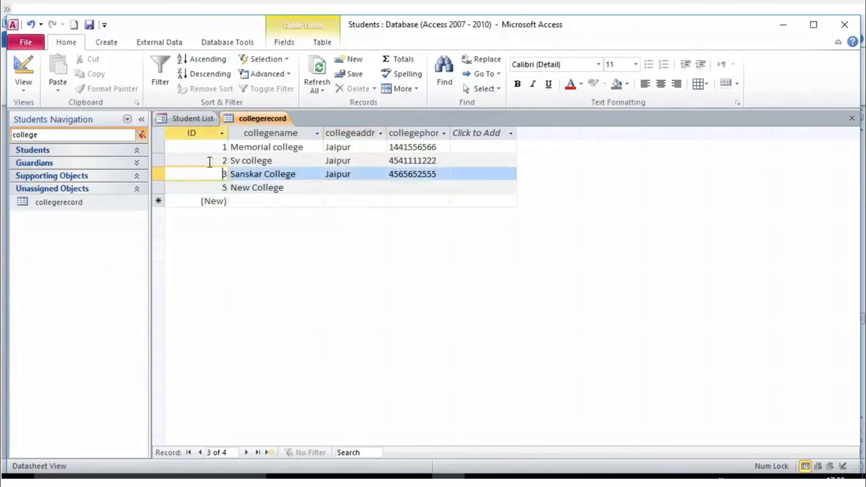
left_click(209, 163)
left_click(164, 177)
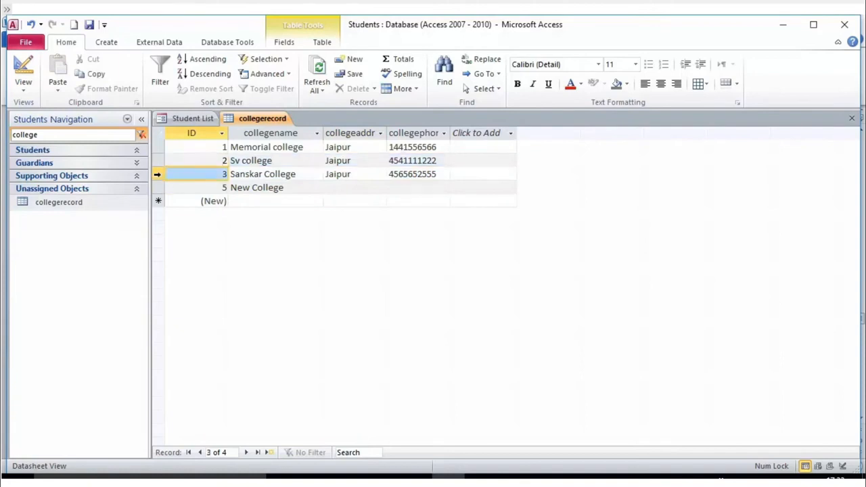
left_click(252, 178)
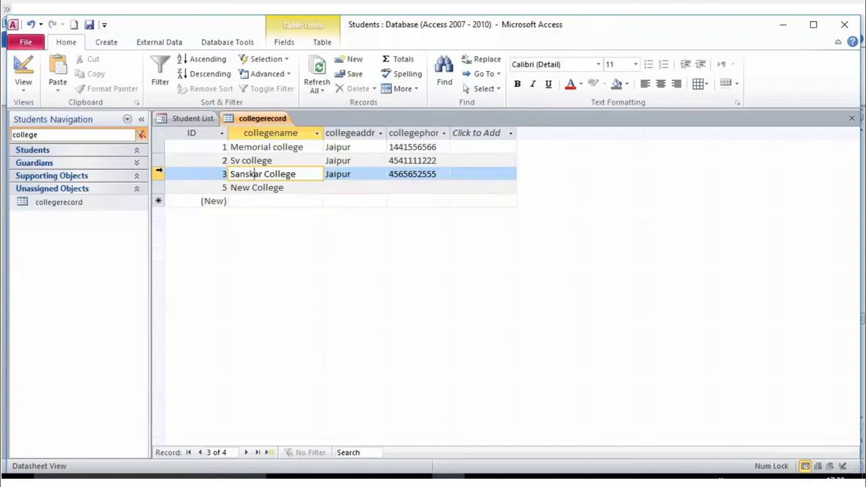
- Open collegerecord in Design View and delete the collegeaddress field, confirming the deletion
right_click(60, 207)
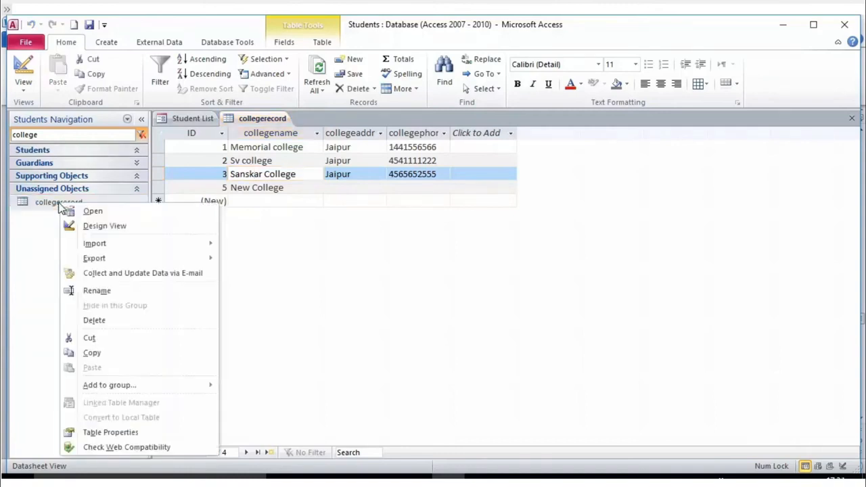
left_click(89, 228)
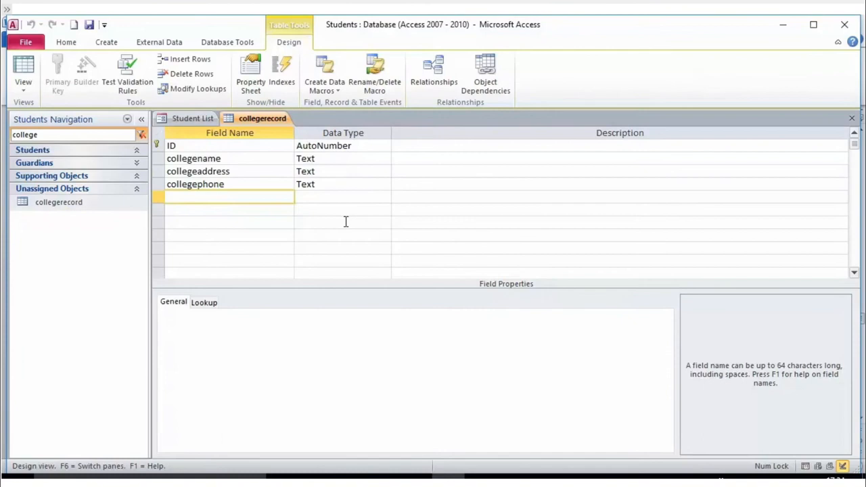
left_click(163, 171)
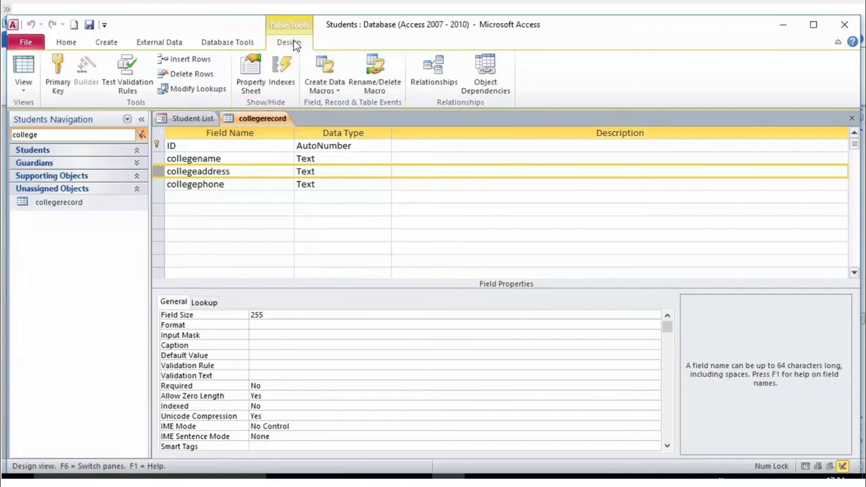
left_click(186, 75)
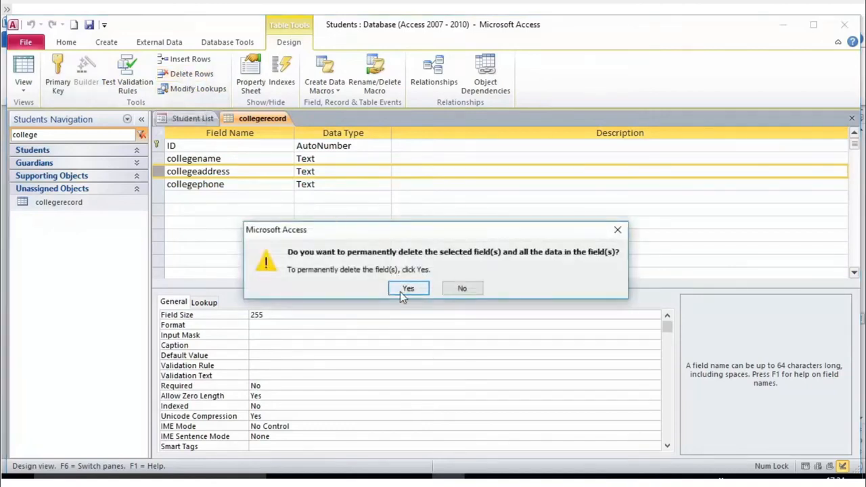
left_click(408, 288)
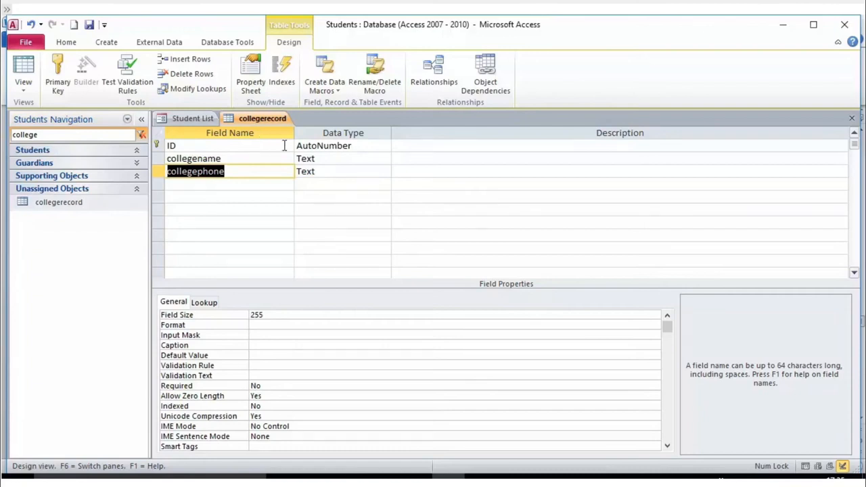
- Select collegephone's data type, then choose an option from the collegerecord table's shortcut menu
left_click(306, 174)
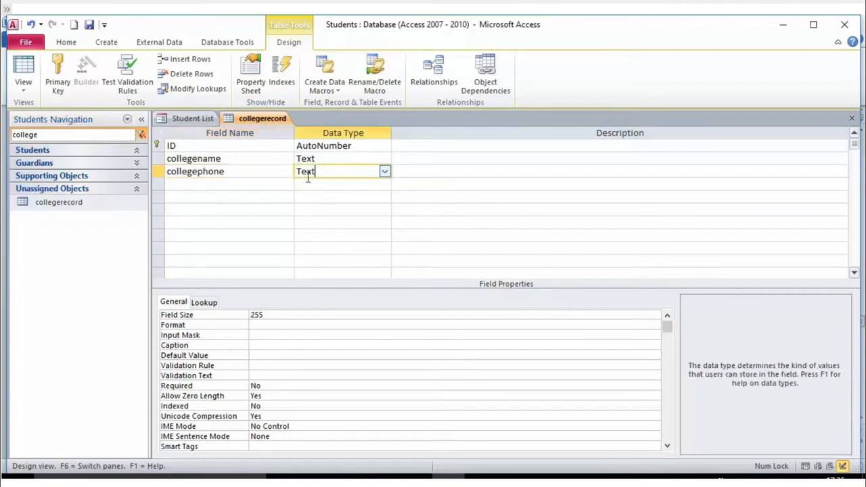
right_click(56, 201)
left_click(94, 226)
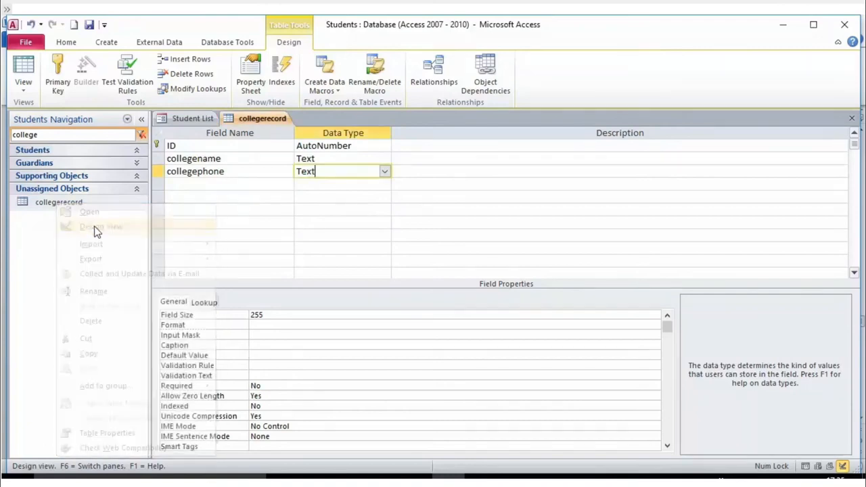
- Close the Students database from the File menu
left_click(21, 43)
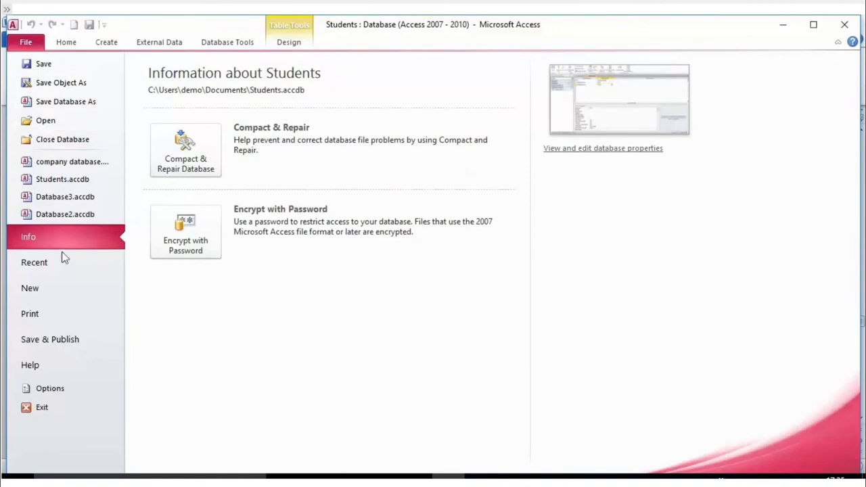
left_click(51, 409)
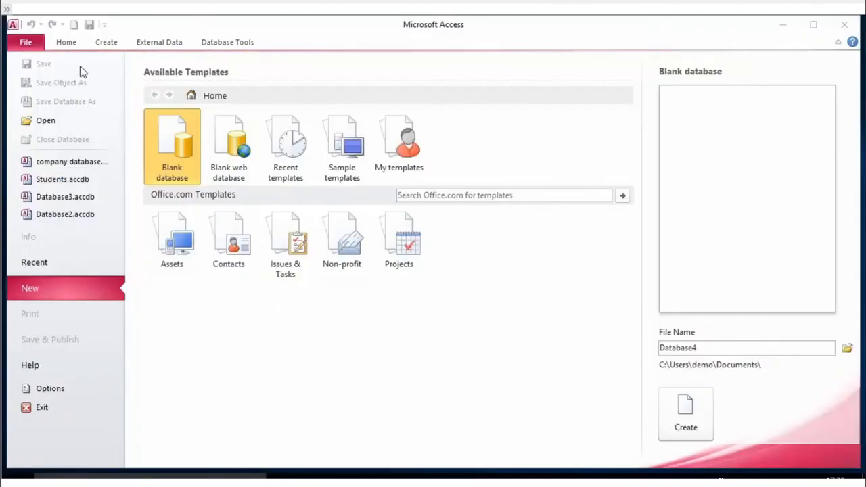
- Open the company database from the Desktop and select its collegerecords table
left_click(52, 123)
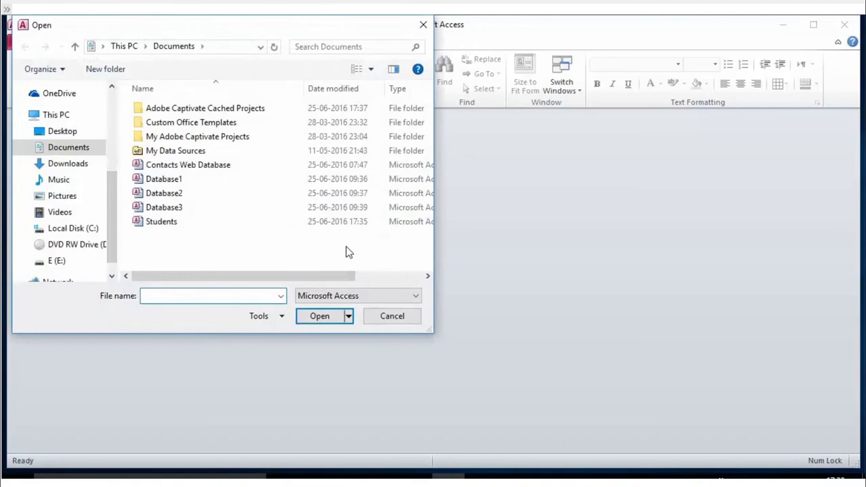
left_click(57, 131)
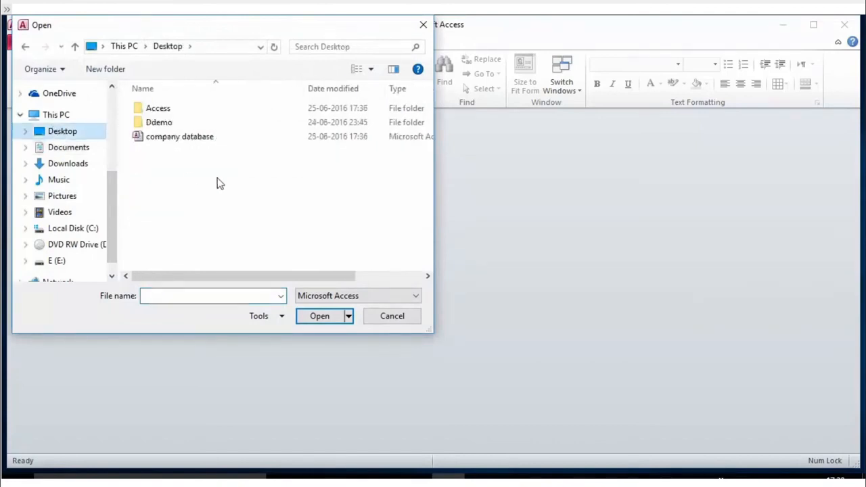
left_click(185, 140)
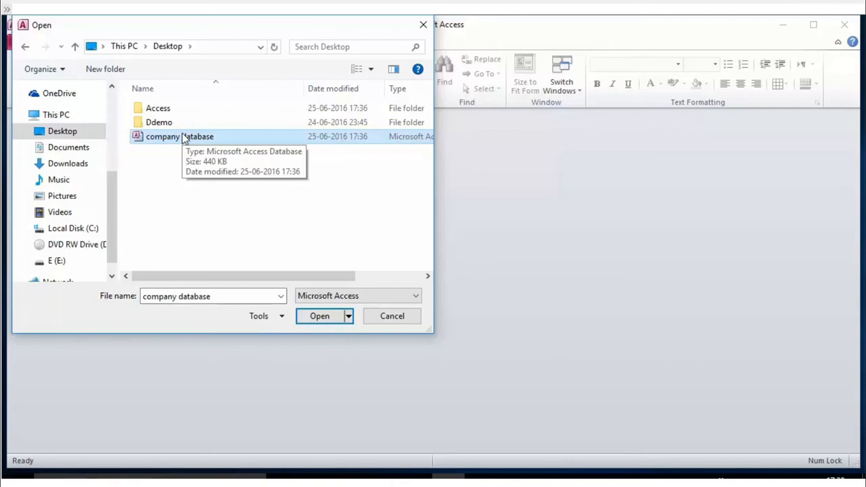
left_click(329, 323)
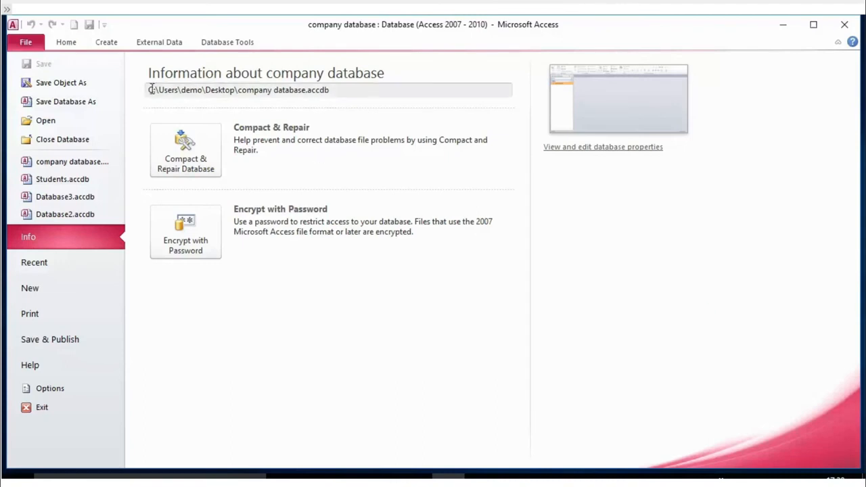
left_click(25, 42)
left_click(25, 42)
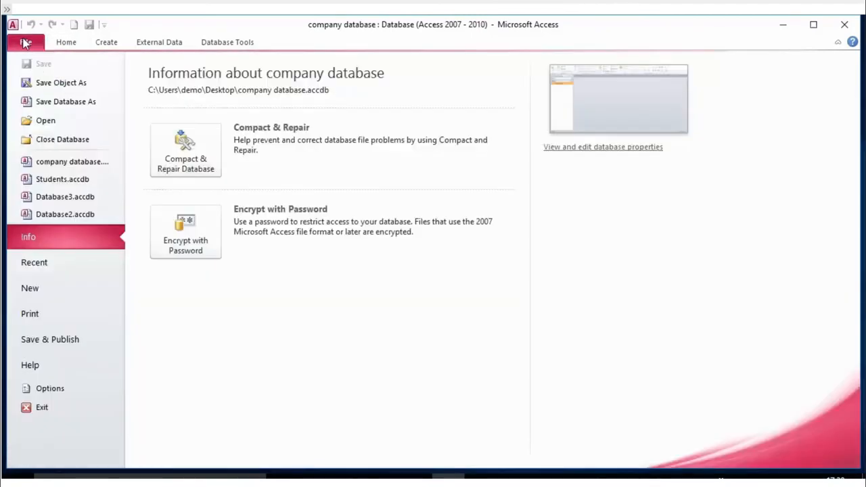
left_click(45, 119)
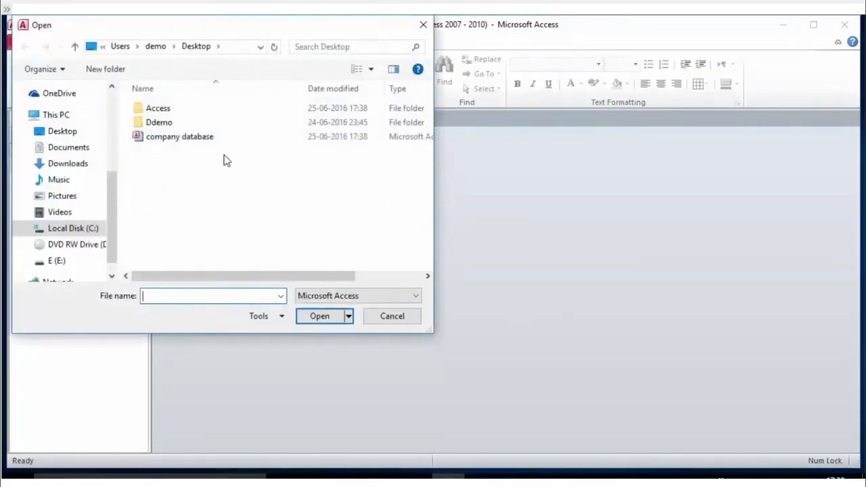
left_click(151, 137)
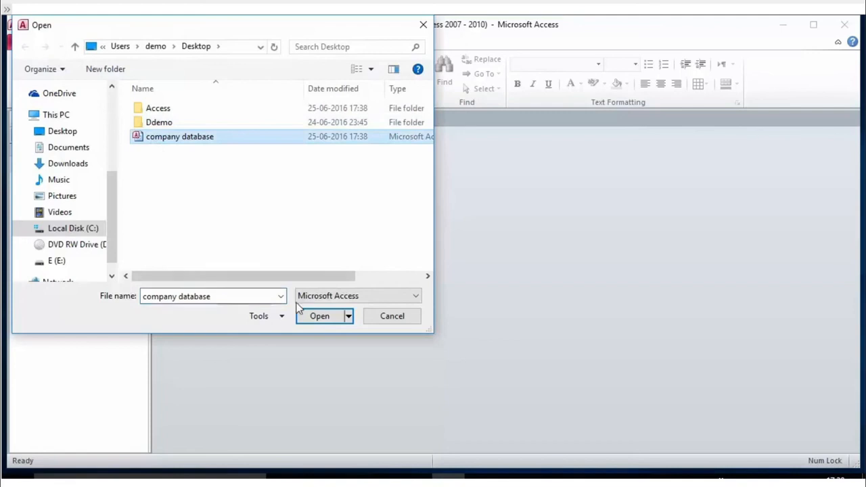
left_click(325, 318)
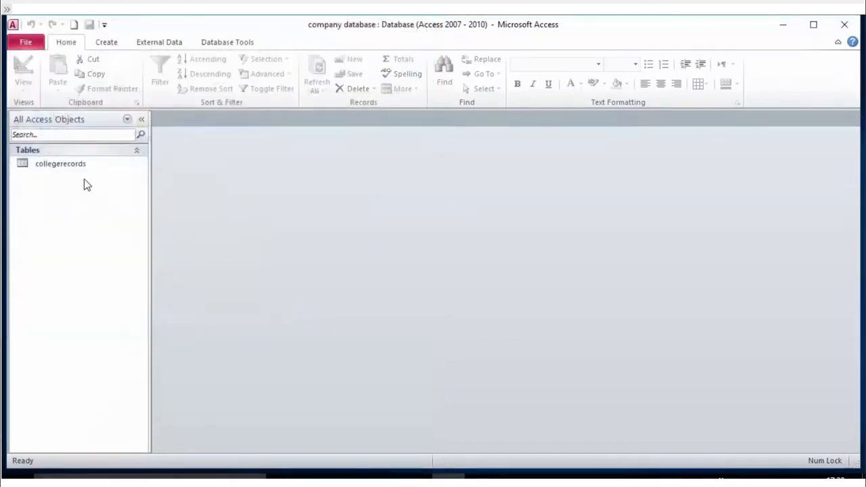
left_click(66, 168)
- Open the collegerecords table in Datasheet View, glancing at the Create and External Data ribbons
double_click(65, 167)
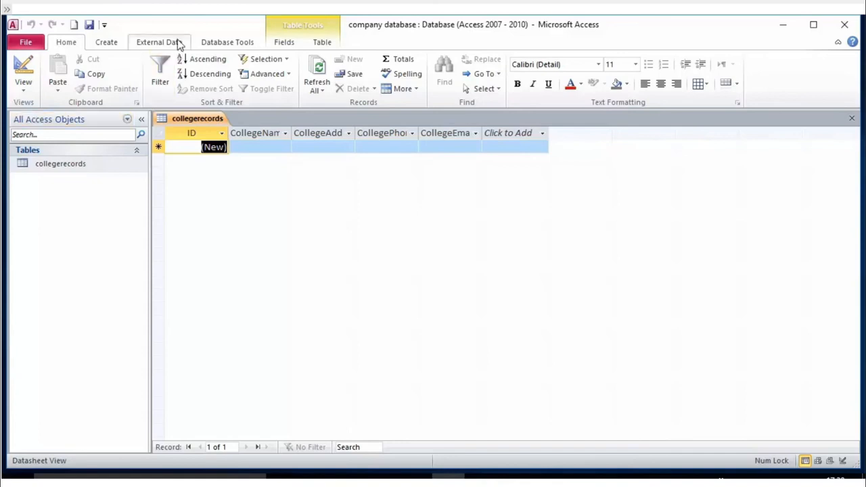
left_click(124, 44)
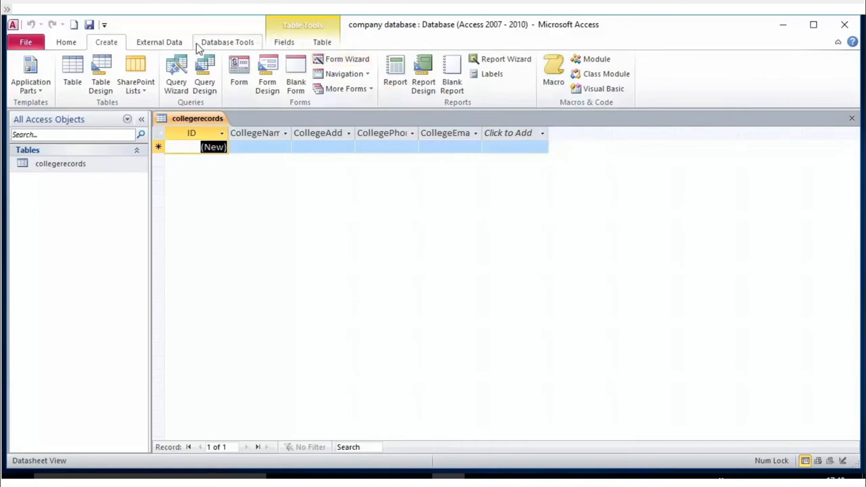
left_click(162, 42)
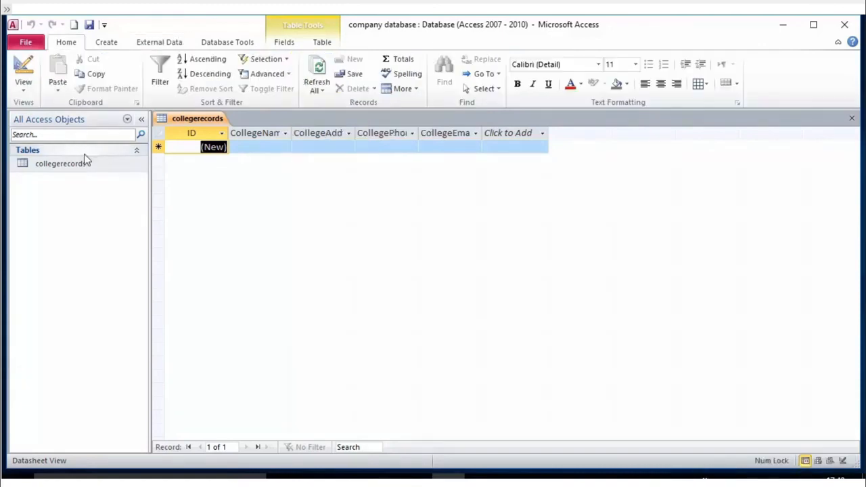
left_click(77, 166)
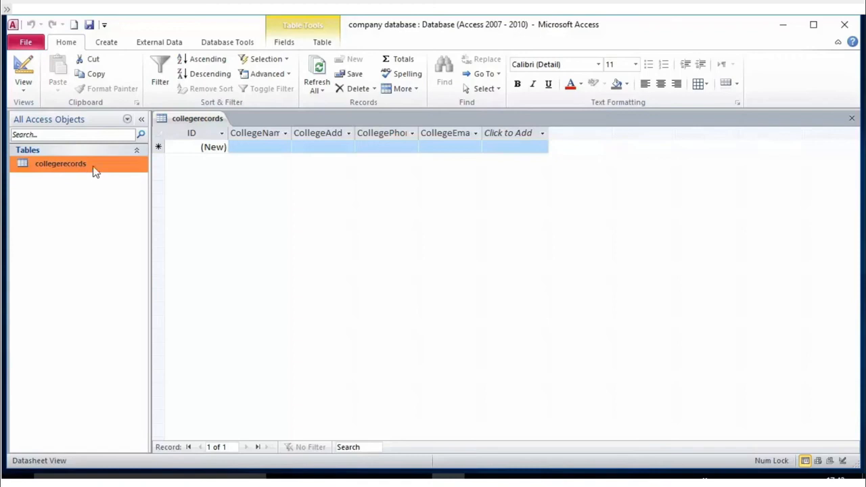
double_click(75, 170)
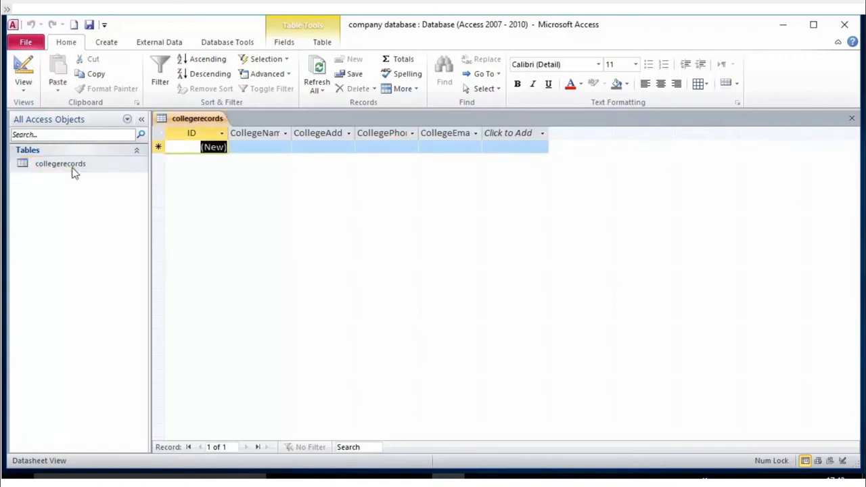
- Widen the CollegeName, CollegeAddress and CollegePhone columns
left_click(274, 147)
left_click_drag(295, 130, 307, 131)
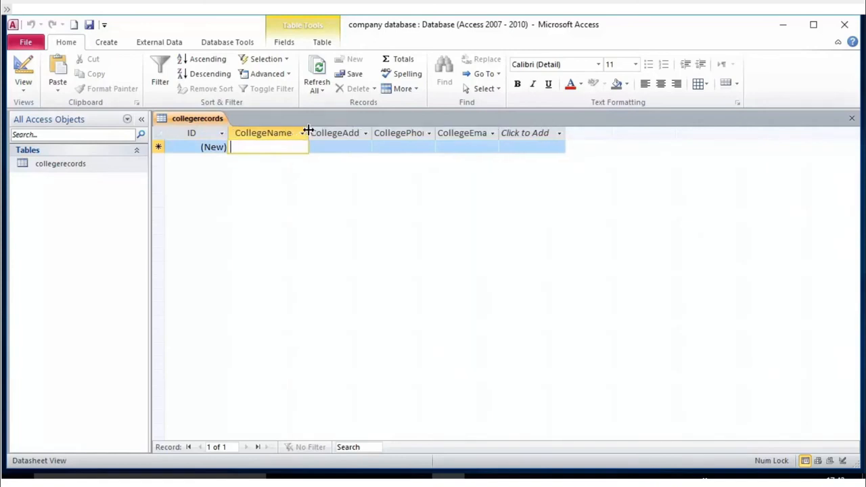
left_click(366, 133)
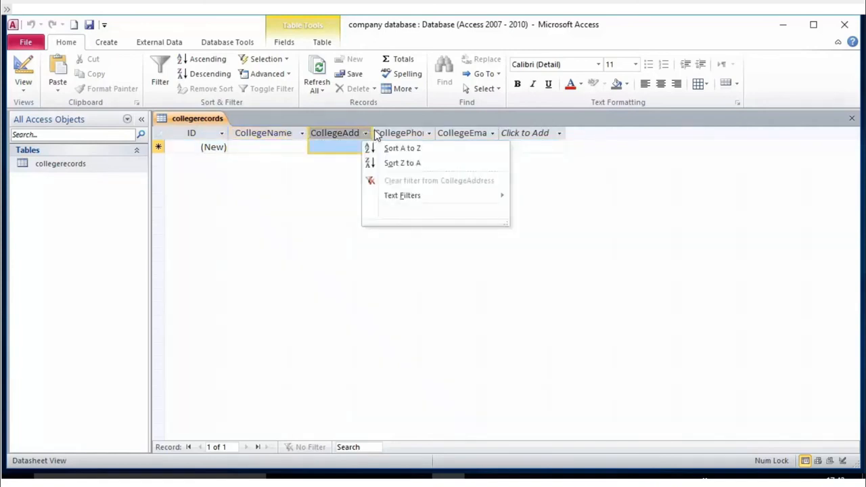
left_click(373, 129)
left_click_drag(373, 129, 386, 129)
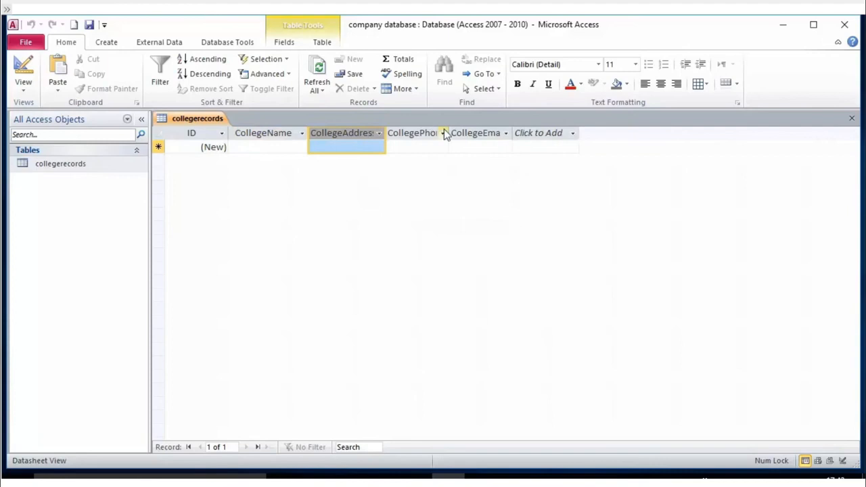
left_click_drag(450, 133, 473, 132)
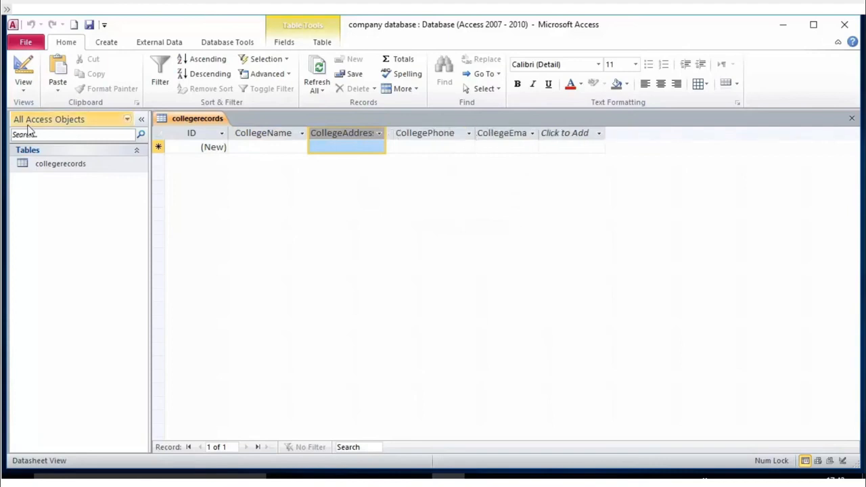
- Look through the table's View list without switching views
left_click(24, 85)
left_click(42, 115)
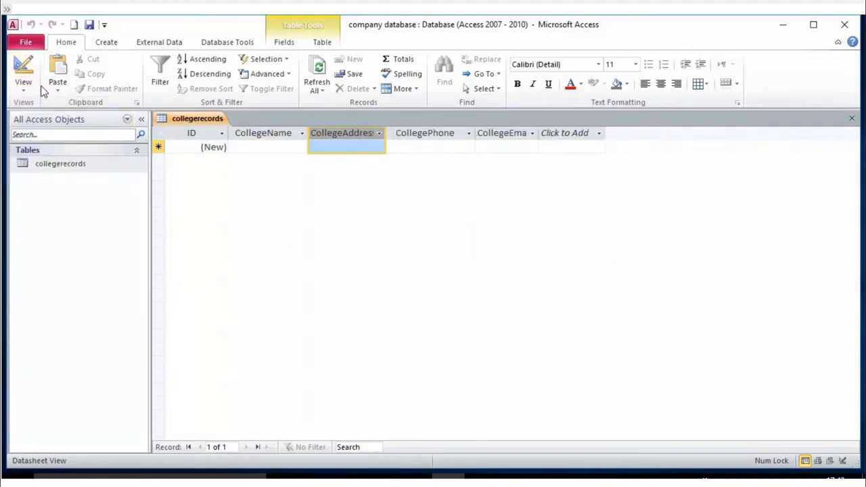
left_click(23, 85)
left_click(223, 220)
left_click(227, 44)
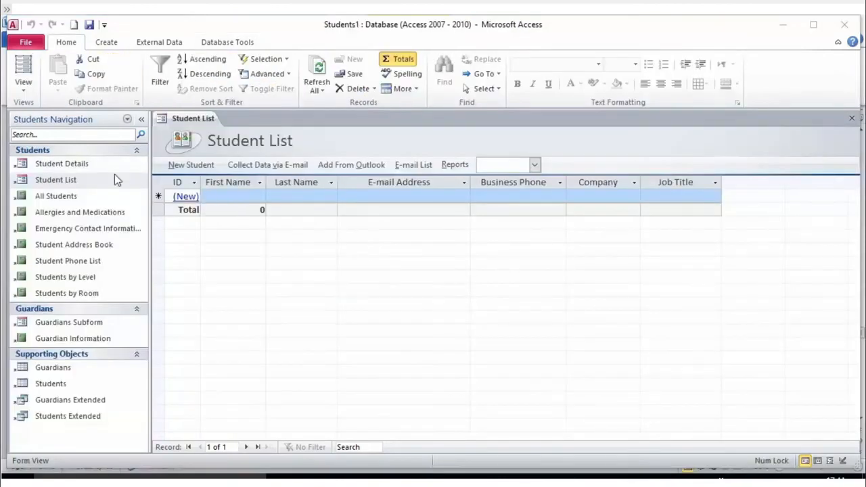
- Switch Student List to Datasheet View and select the new record's First Name cell
left_click(23, 81)
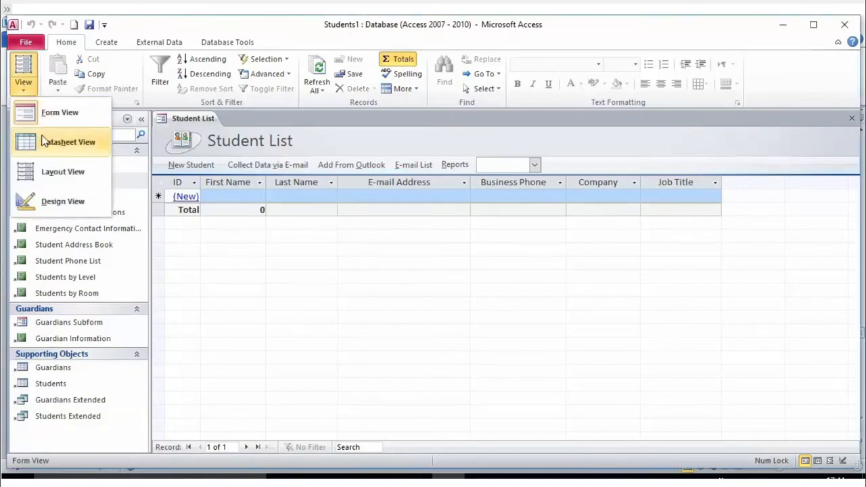
left_click(92, 143)
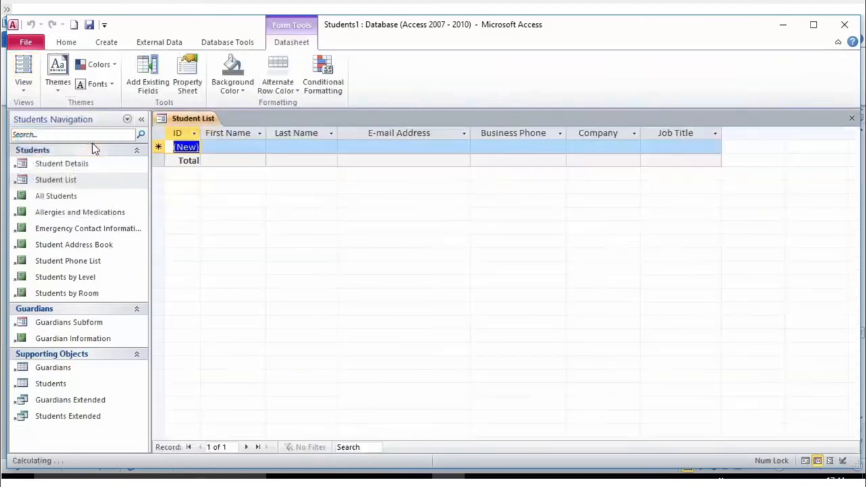
left_click(229, 149)
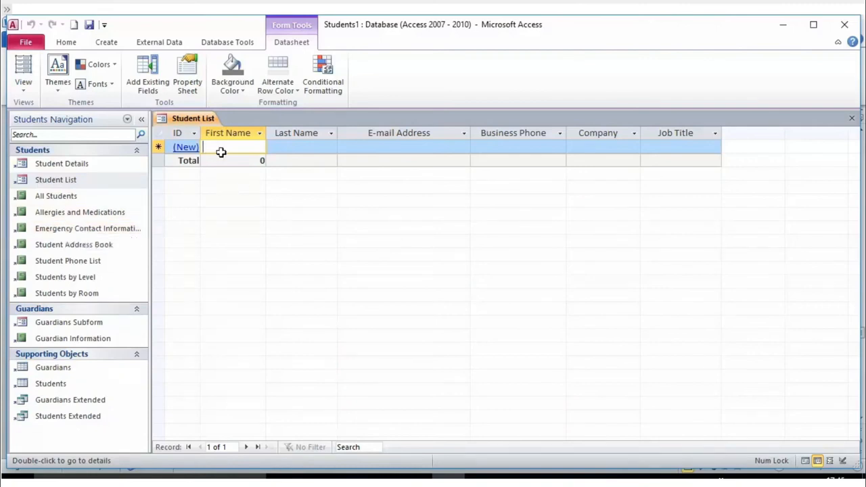
left_click(283, 147)
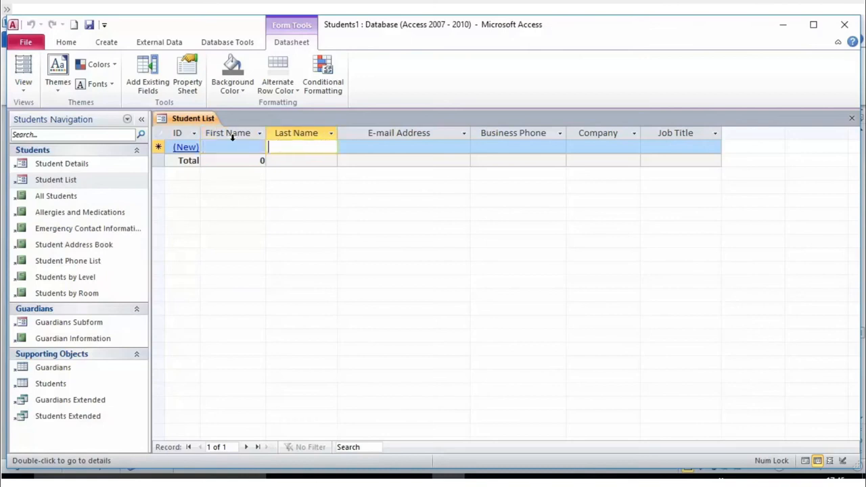
left_click(232, 146)
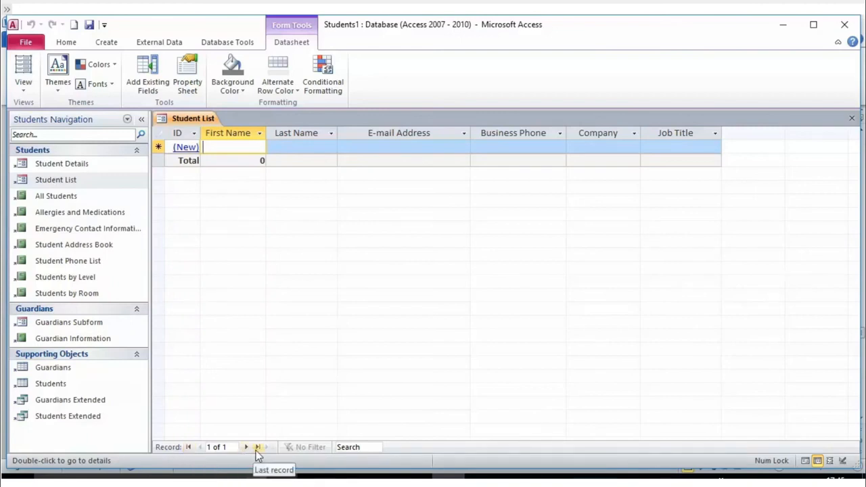
- Try jumping to record 2 with the record navigator, then return to the new row
left_click(221, 445)
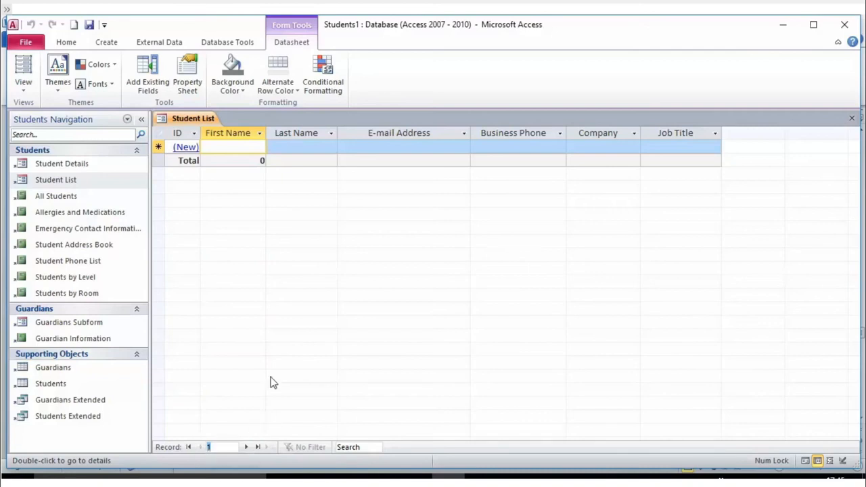
type("2")
key("Return")
key("Return")
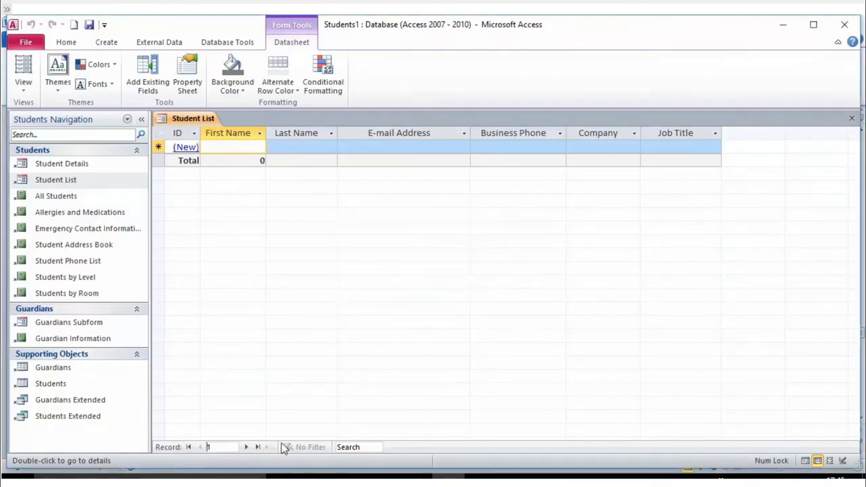
left_click(246, 448)
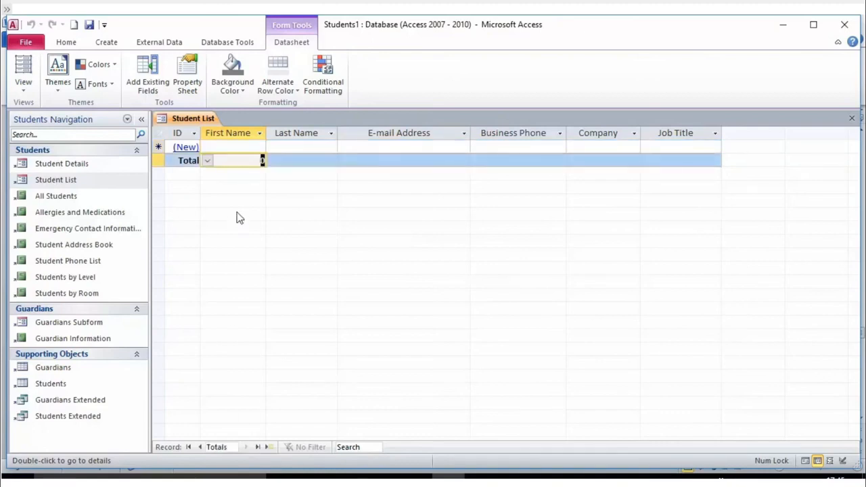
left_click(266, 448)
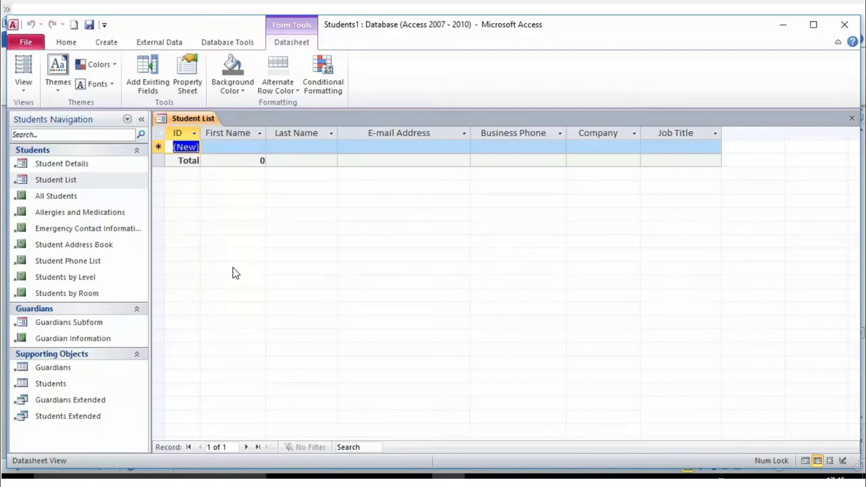
- Open and close the Student Details form, then open the Guardians table
left_click(183, 148)
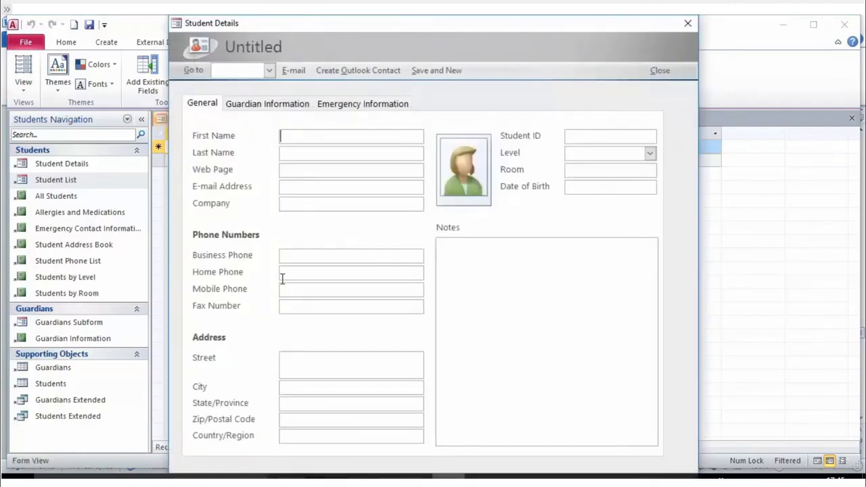
left_click(688, 24)
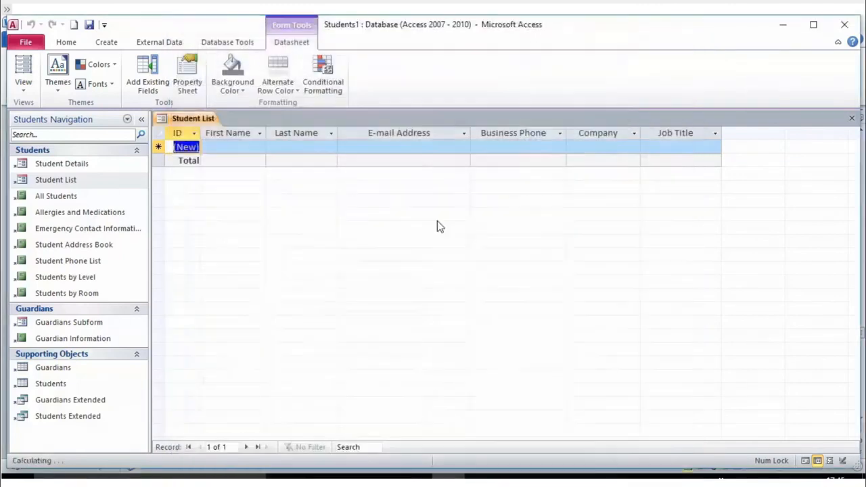
left_click(232, 149)
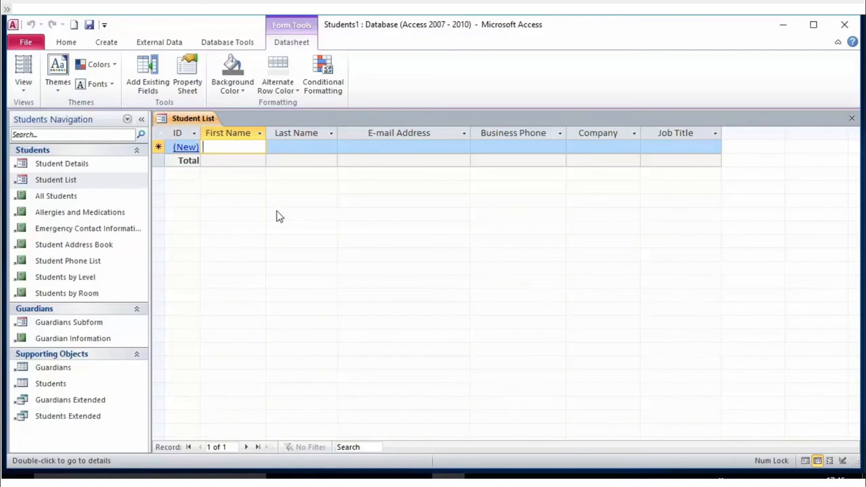
left_click(38, 184)
left_click(41, 196)
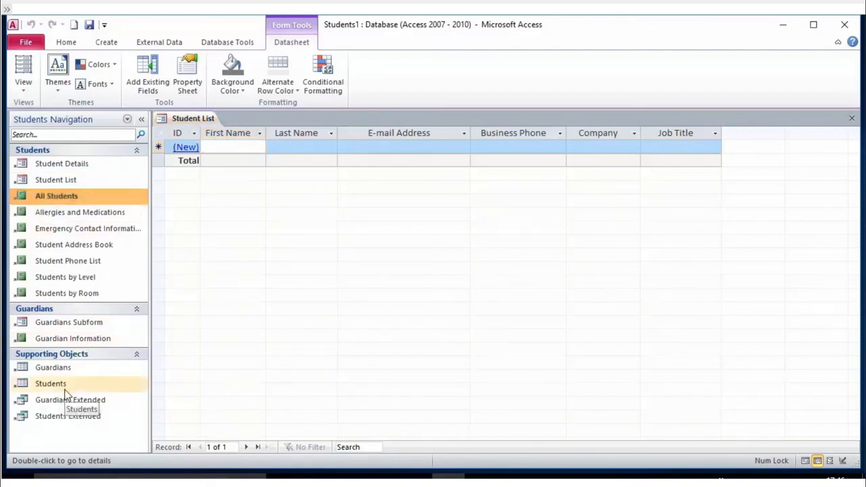
double_click(71, 373)
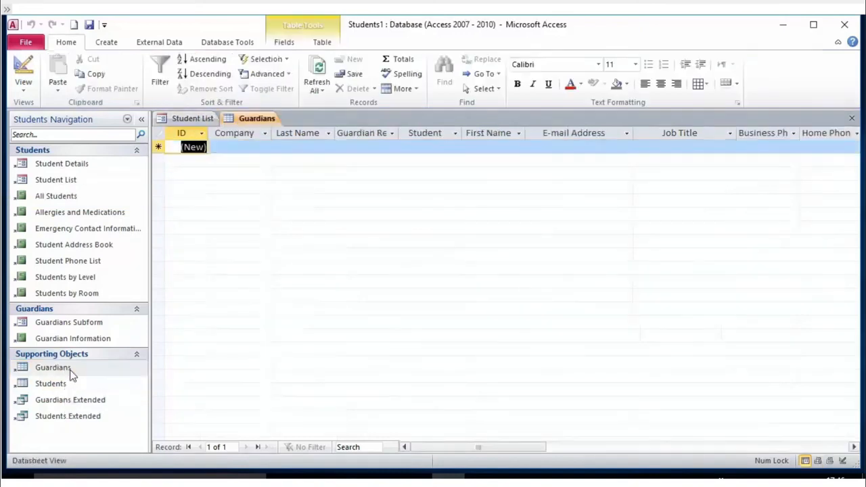
- Switch the Guardians table to Design View
left_click(74, 385)
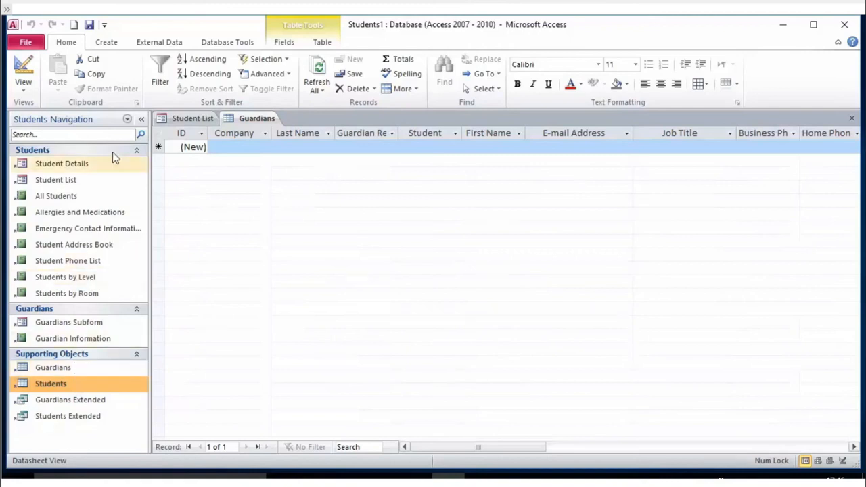
left_click(20, 89)
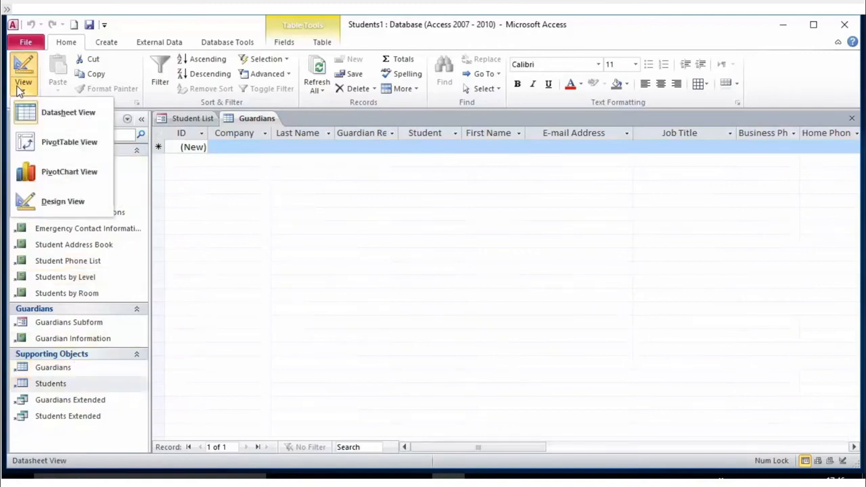
left_click(61, 115)
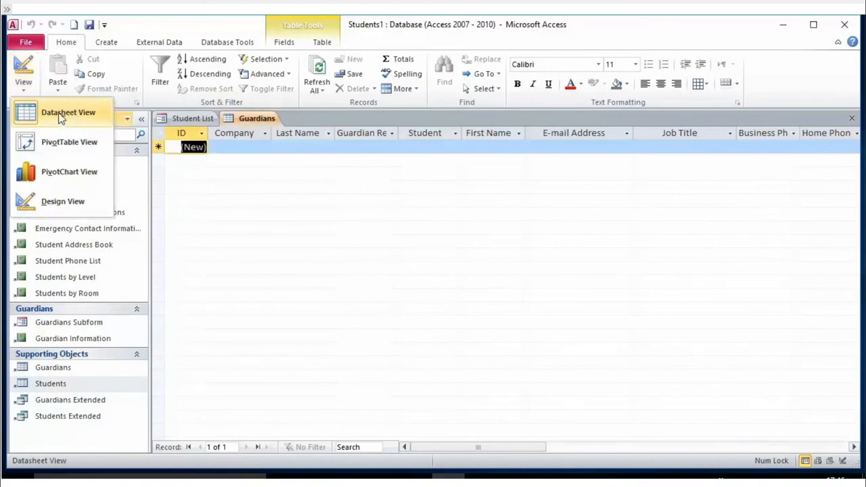
left_click(24, 94)
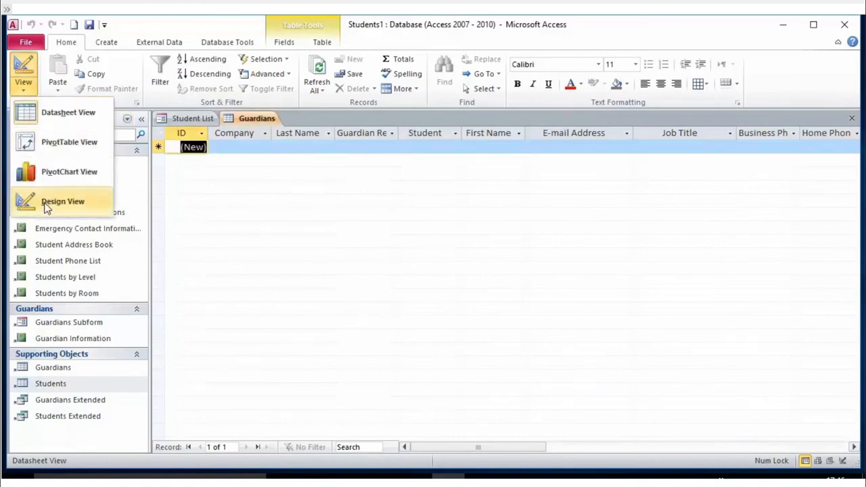
left_click(23, 203)
scroll(217, 199, "down", 6)
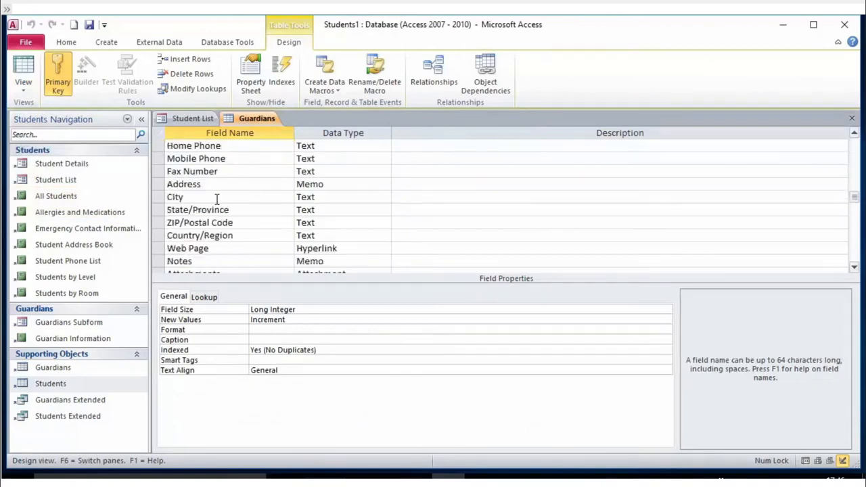
scroll(216, 199, "up", 6)
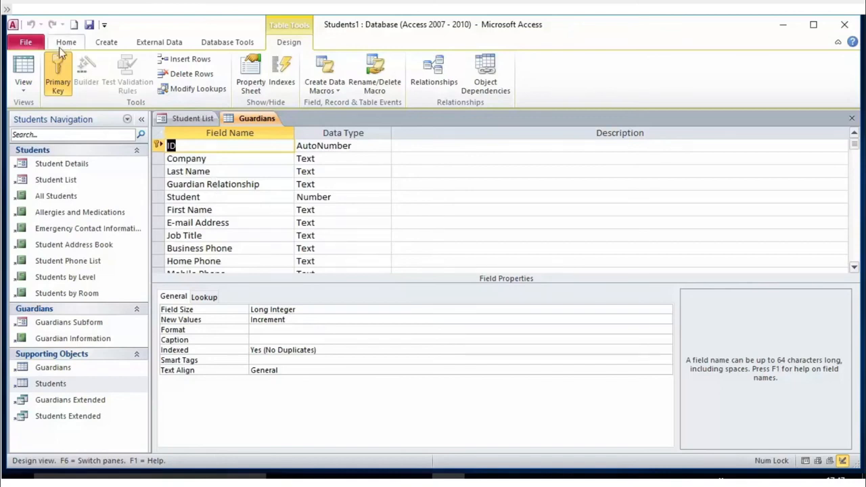
- Dismiss the views list unchanged, then collapse and re-expand the Tables group
left_click(23, 89)
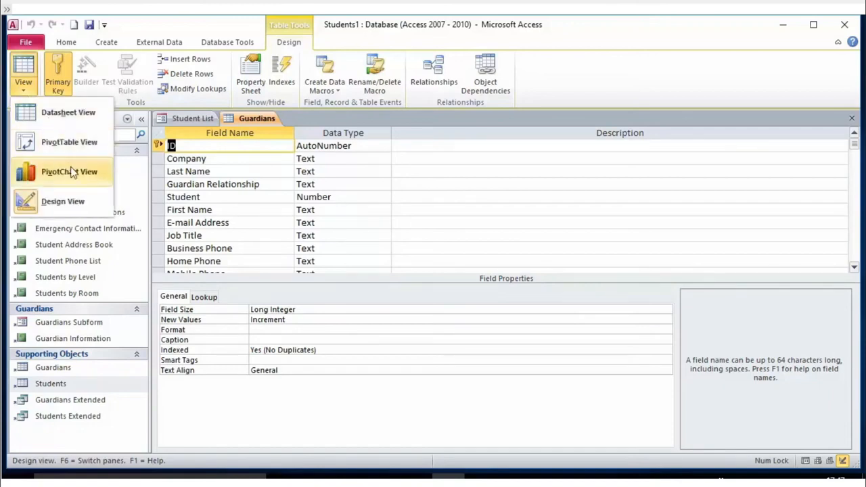
left_click(251, 220)
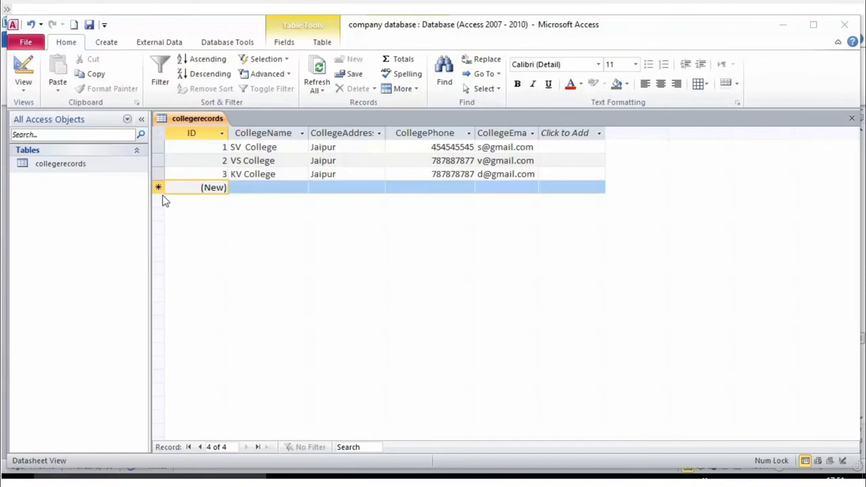
left_click(136, 149)
left_click(136, 150)
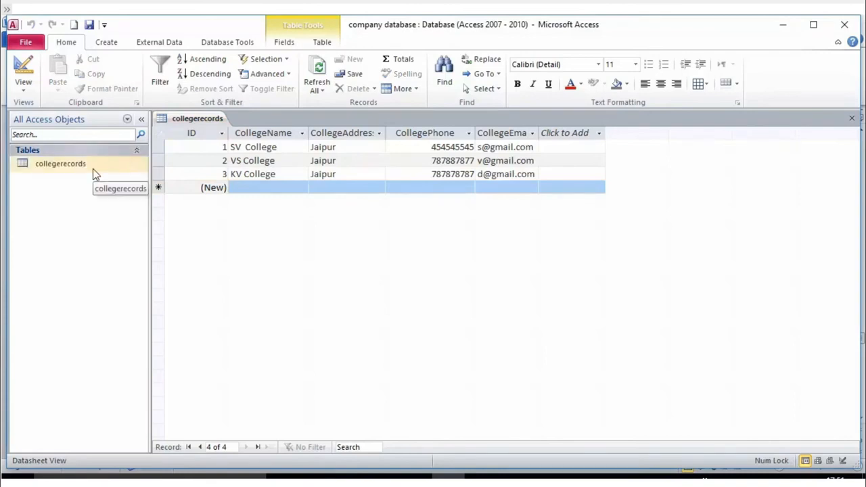
- Maximize Access and close the collegerecords table from its document tab menu
double_click(689, 23)
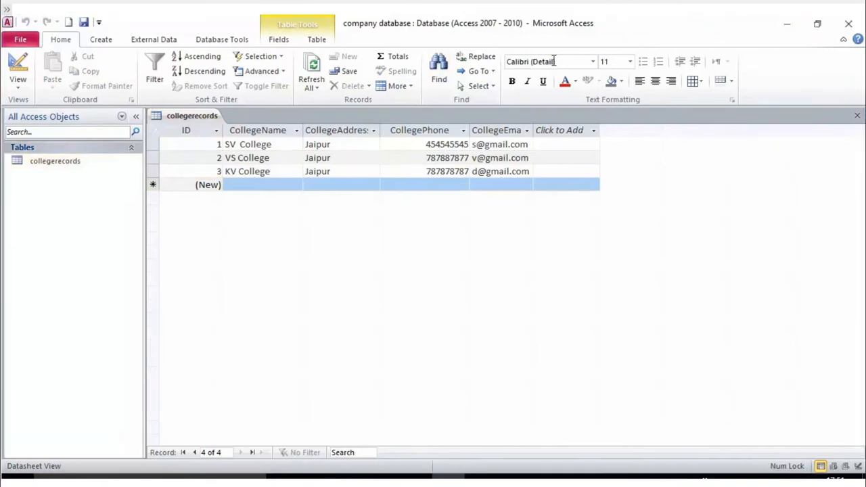
right_click(113, 160)
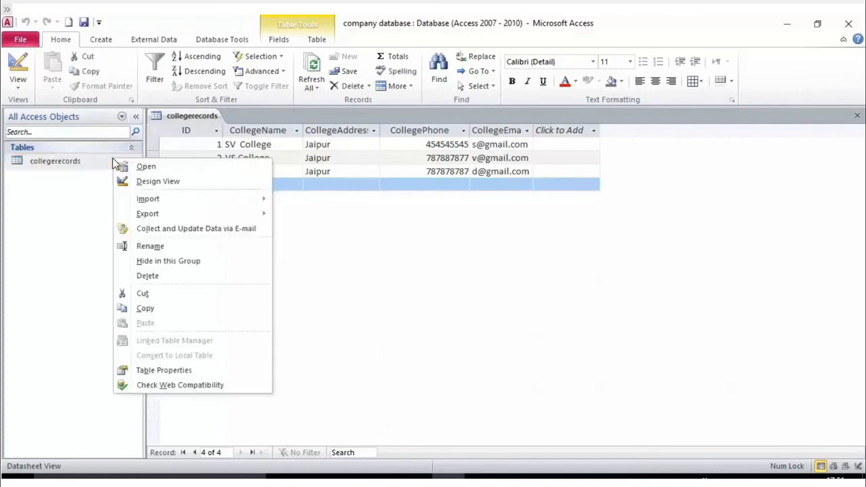
left_click(520, 280)
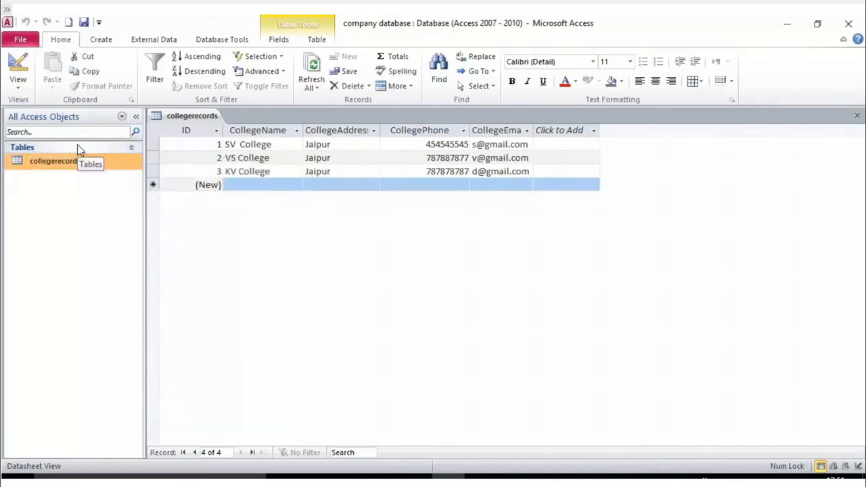
right_click(175, 117)
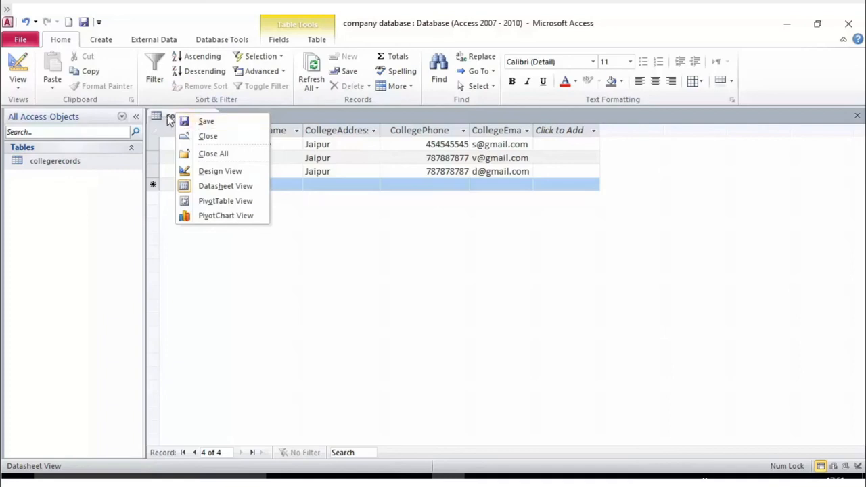
left_click(205, 137)
- Reopen the collegerecords table, then close it again from its tab menu
double_click(70, 161)
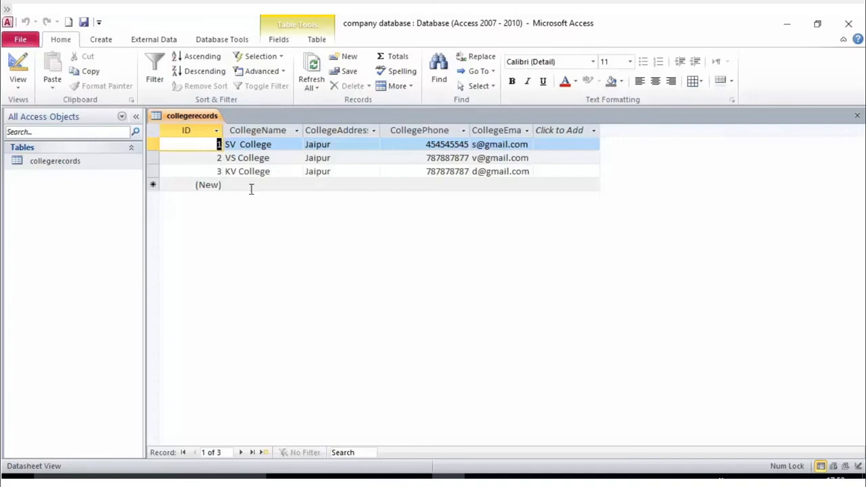
right_click(180, 117)
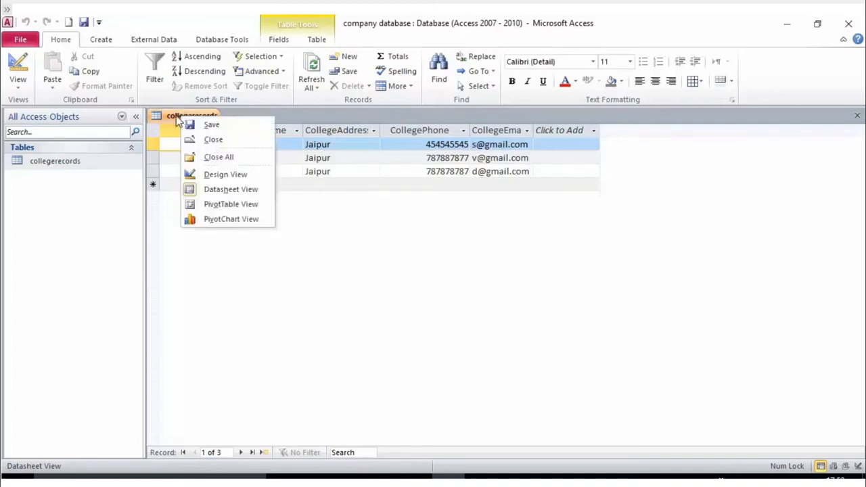
left_click(212, 140)
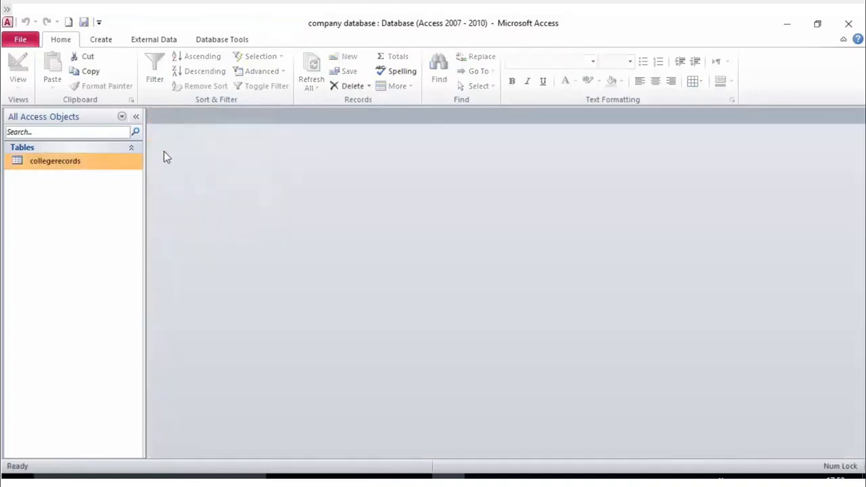
- Rename the collegerecords table to collegerecordsnew by appending 'new' to its name
right_click(75, 164)
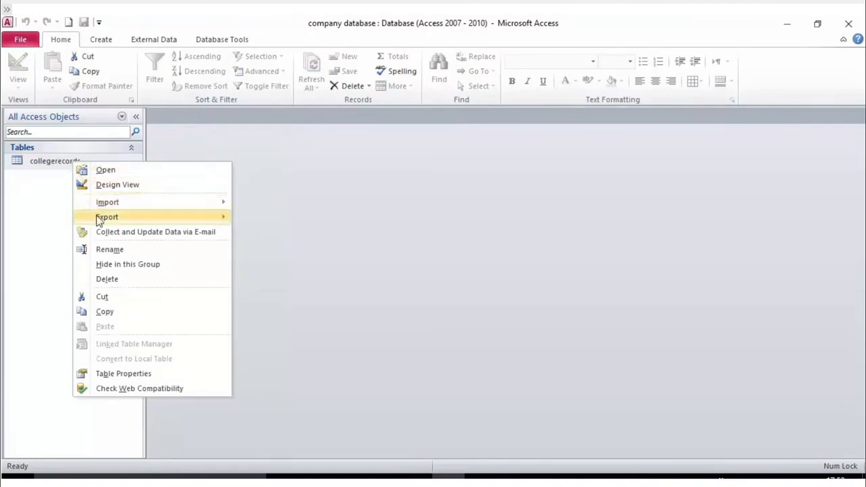
left_click(113, 249)
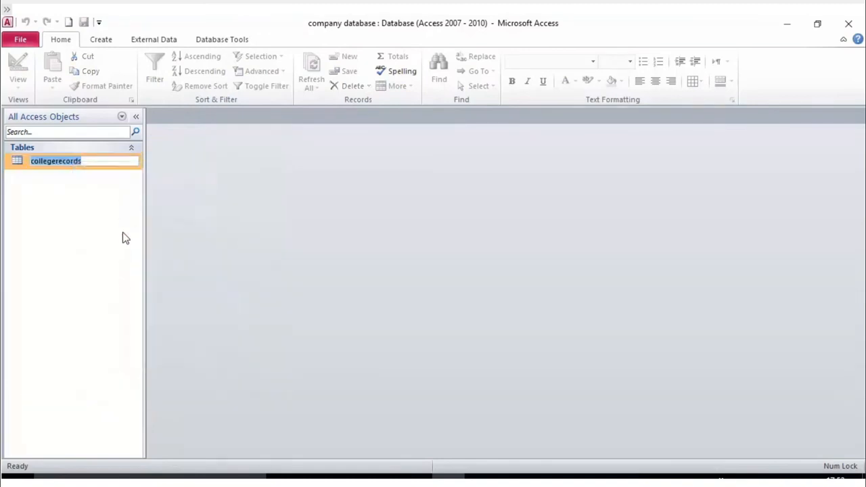
key("End")
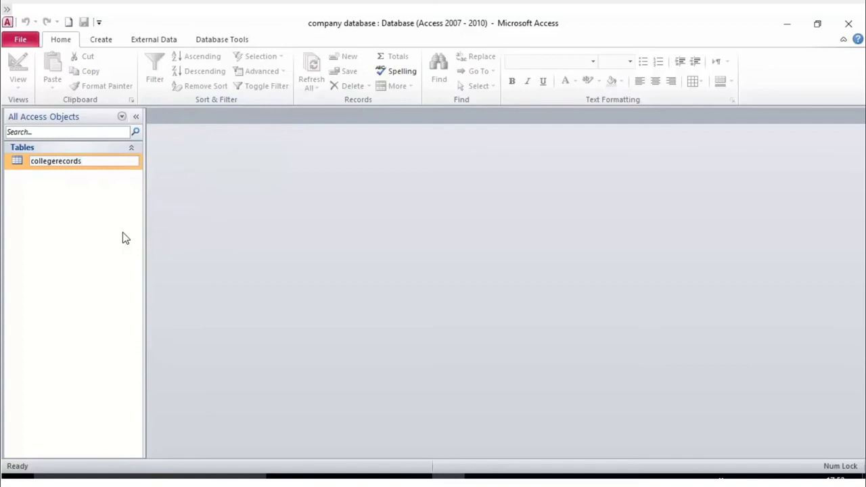
type("new")
key("Return")
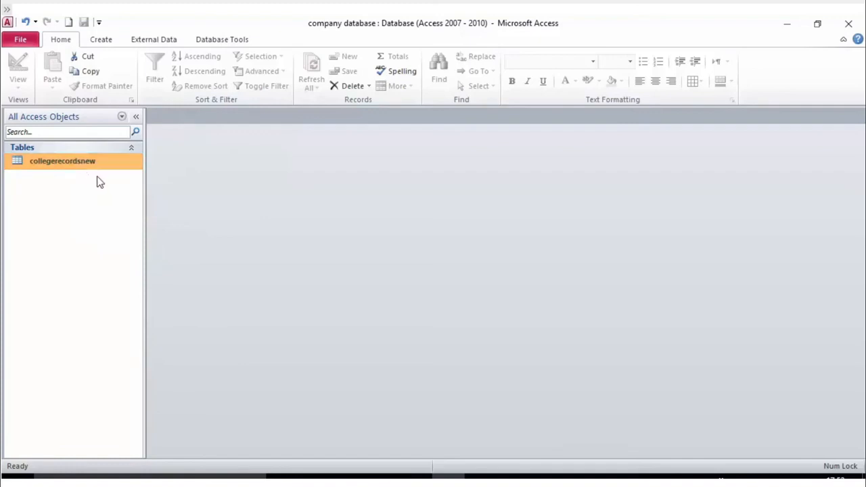
double_click(77, 164)
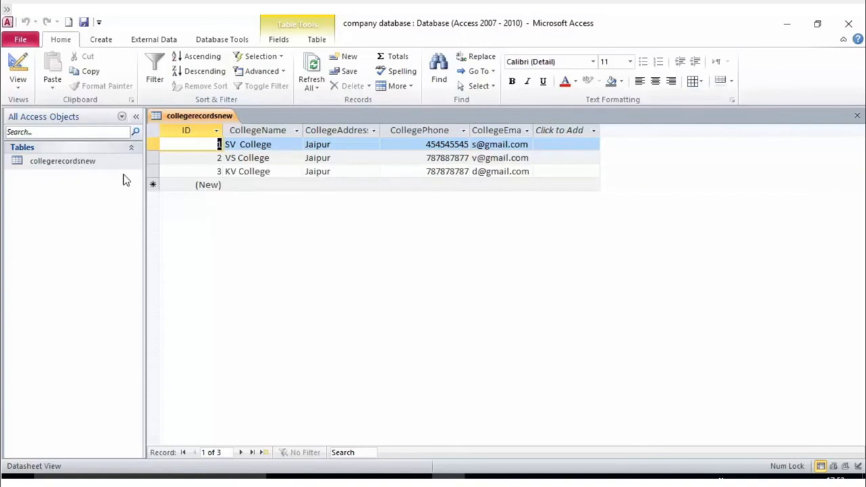
right_click(195, 120)
left_click(229, 143)
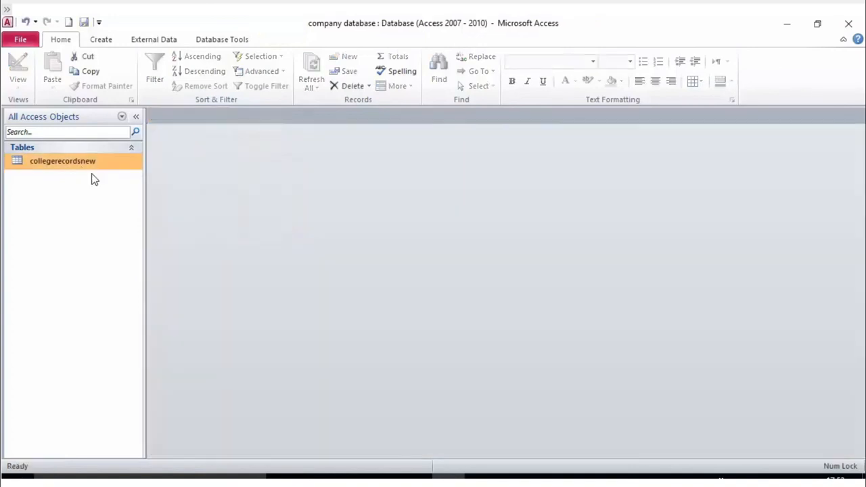
right_click(76, 165)
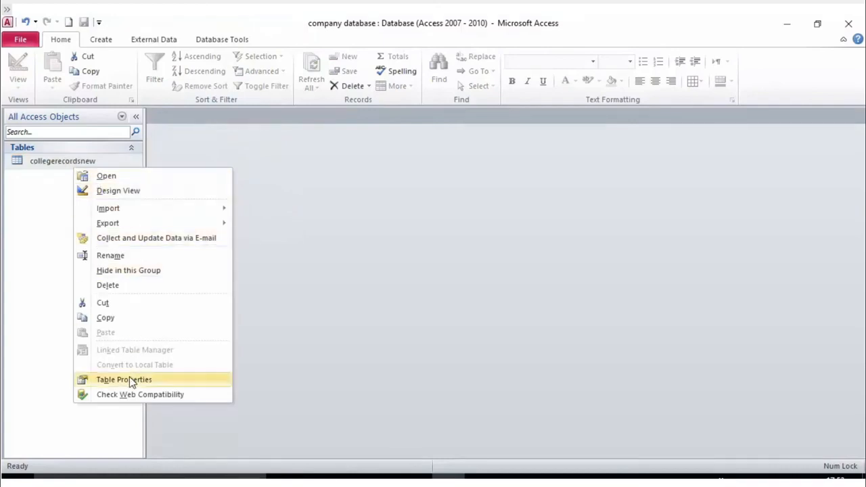
right_click(50, 162)
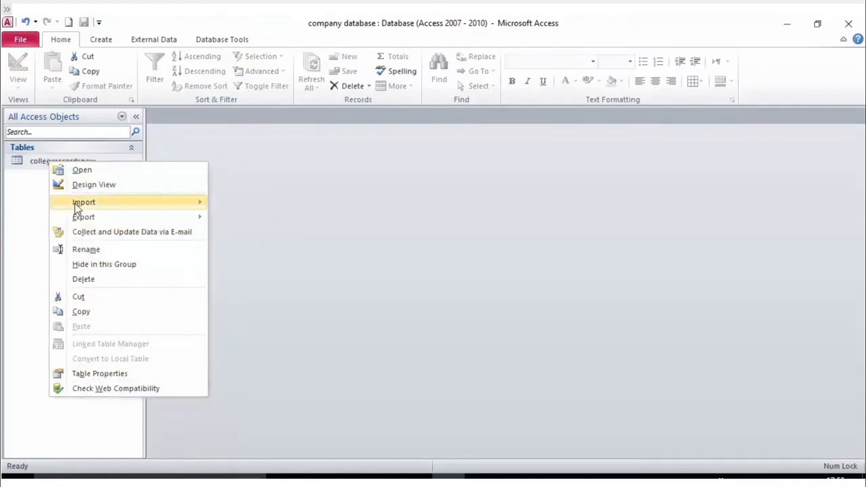
left_click(93, 249)
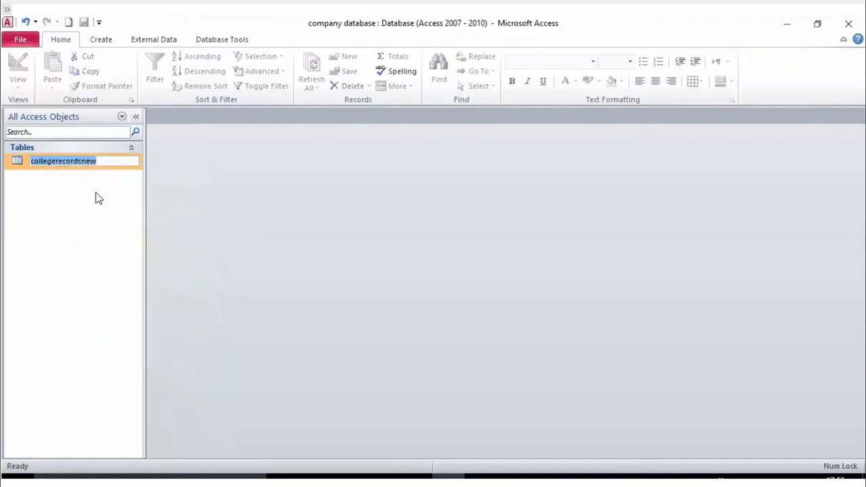
left_click(120, 164)
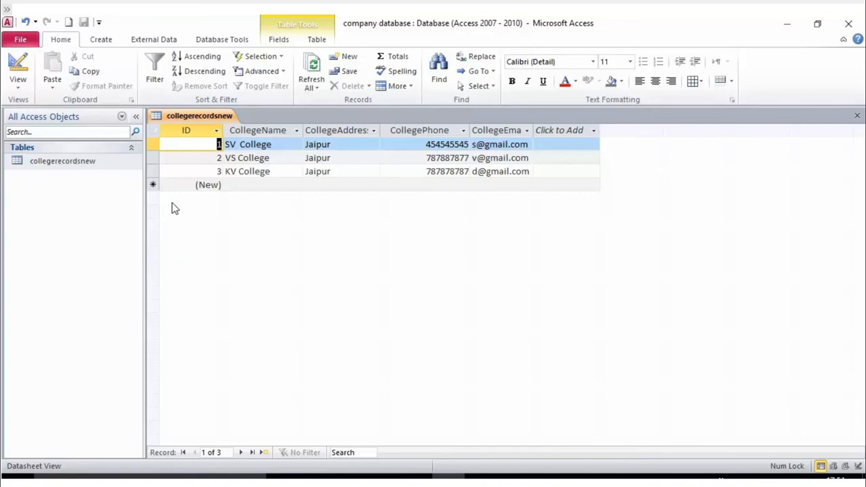
- Close the collegerecordsnew table and delete it from the Navigation Pane, confirming Yes
right_click(181, 118)
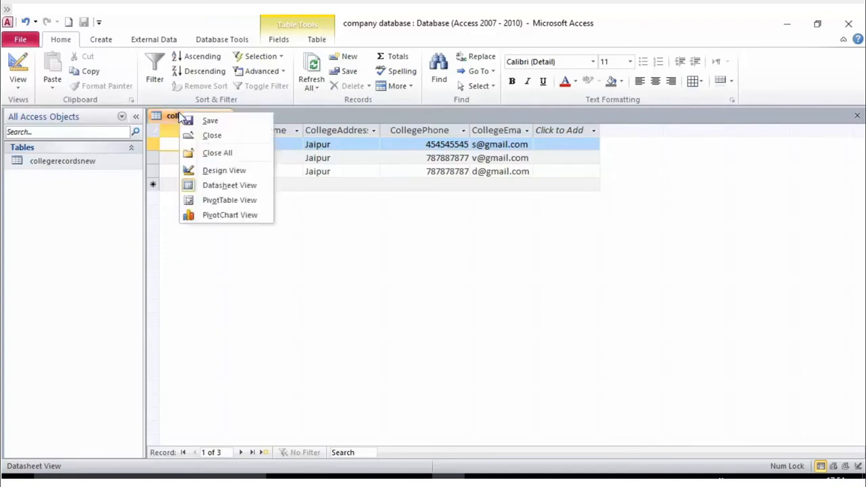
left_click(206, 136)
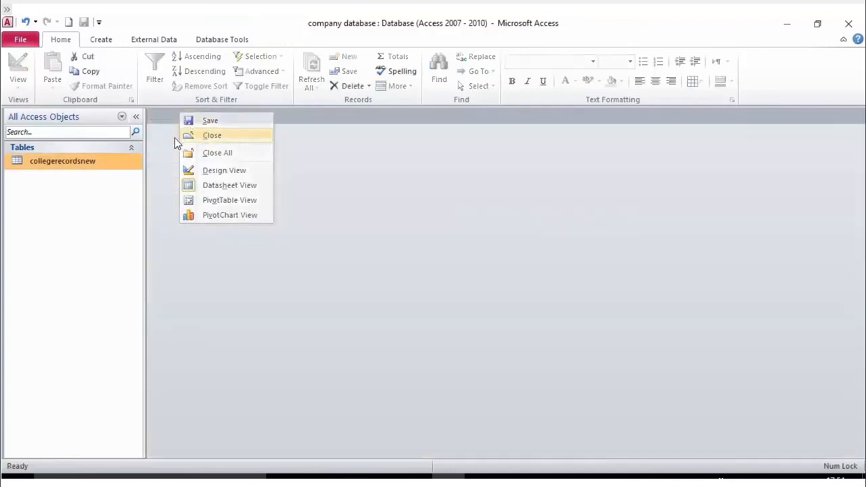
right_click(91, 164)
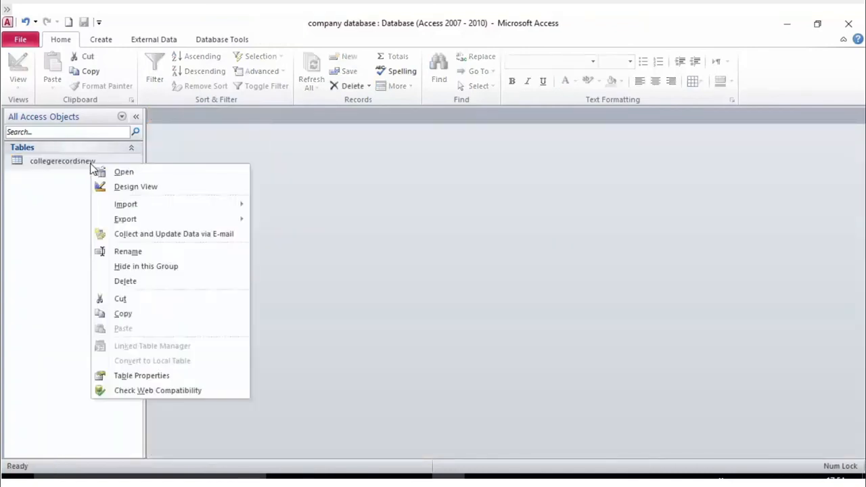
left_click(128, 282)
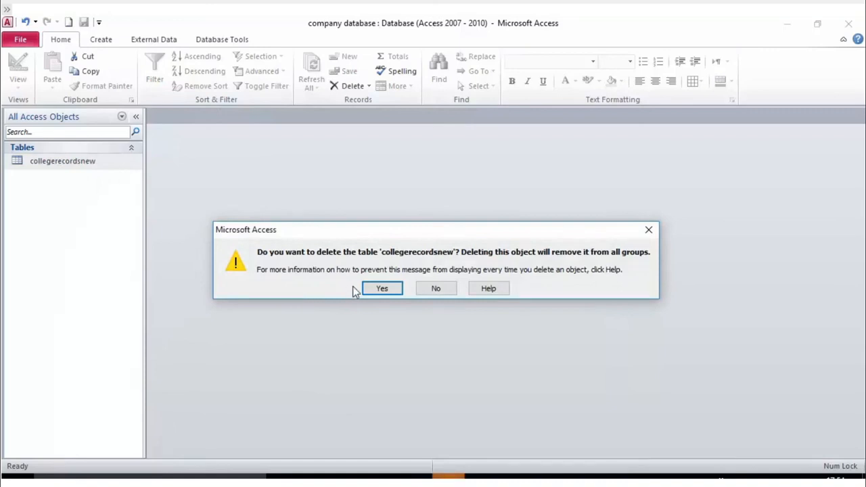
left_click(382, 289)
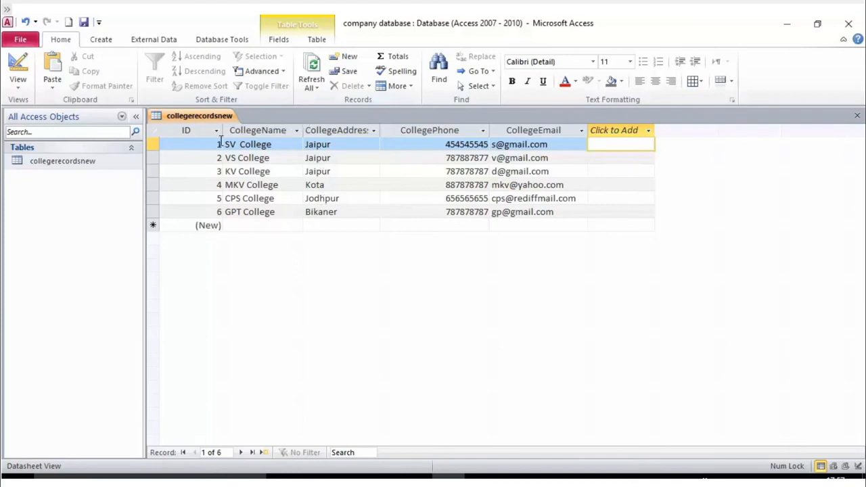
- Sort the collegerecordsnew records by CollegeName A to Z from a cell's shortcut menu
left_click(269, 145)
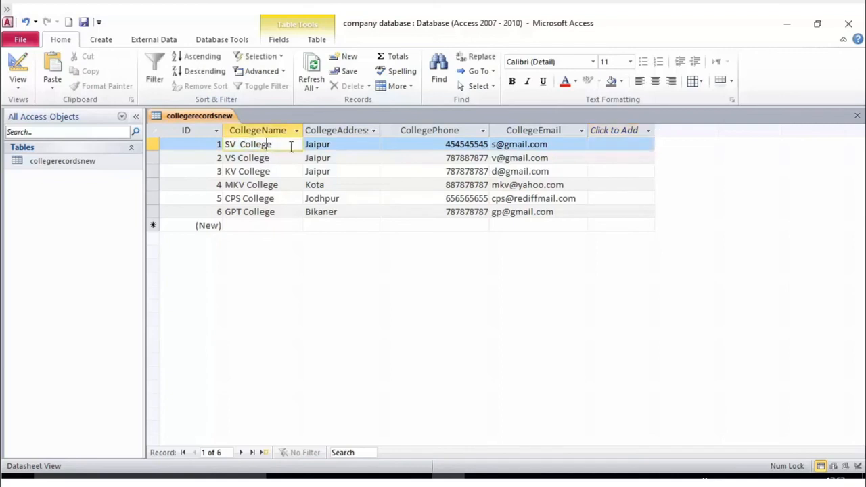
right_click(291, 149)
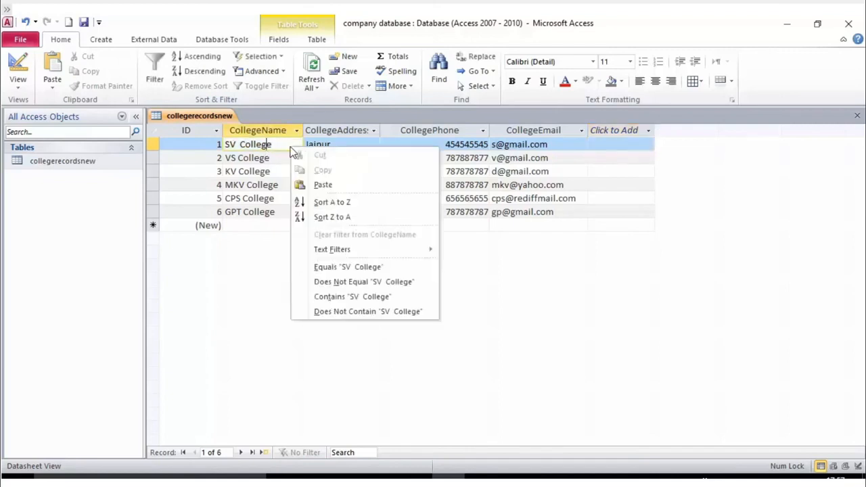
left_click(331, 203)
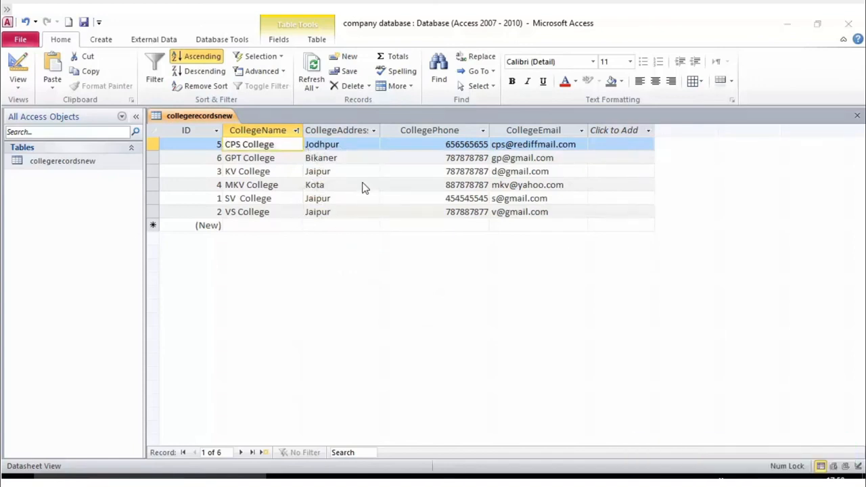
right_click(342, 133)
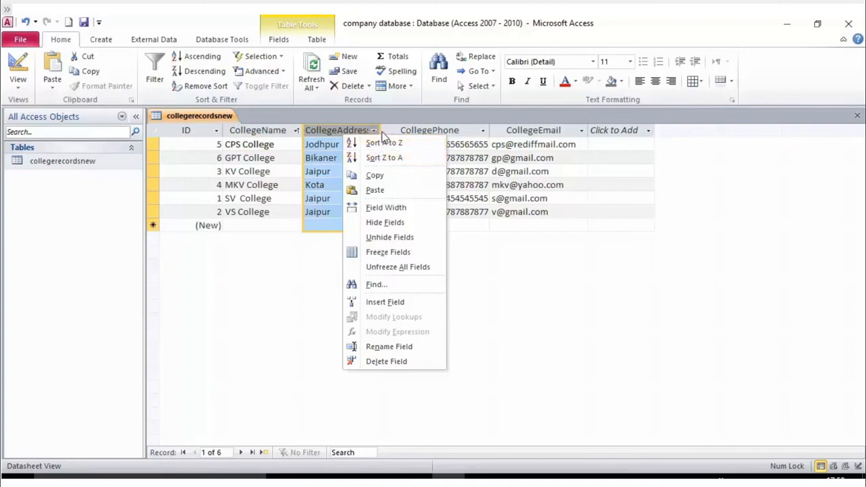
left_click(329, 141)
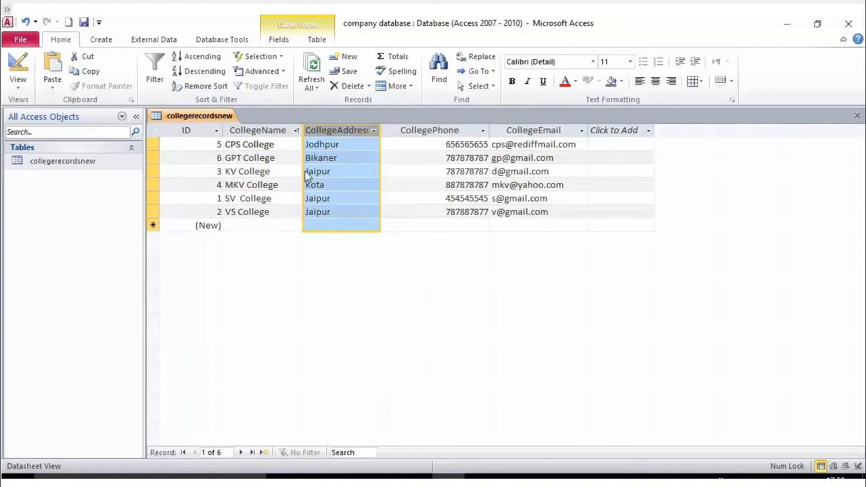
- Select the CollegeAddress column and sort it Ascending, then Descending
left_click(264, 134)
left_click(419, 130)
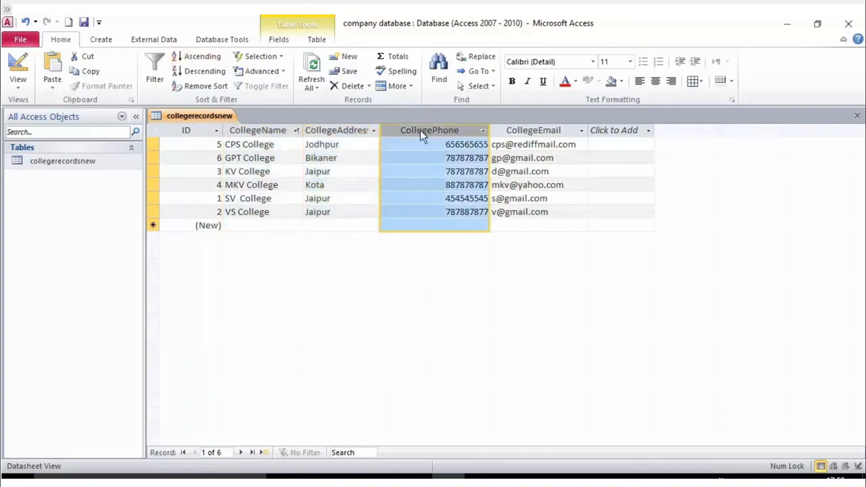
left_click(542, 130)
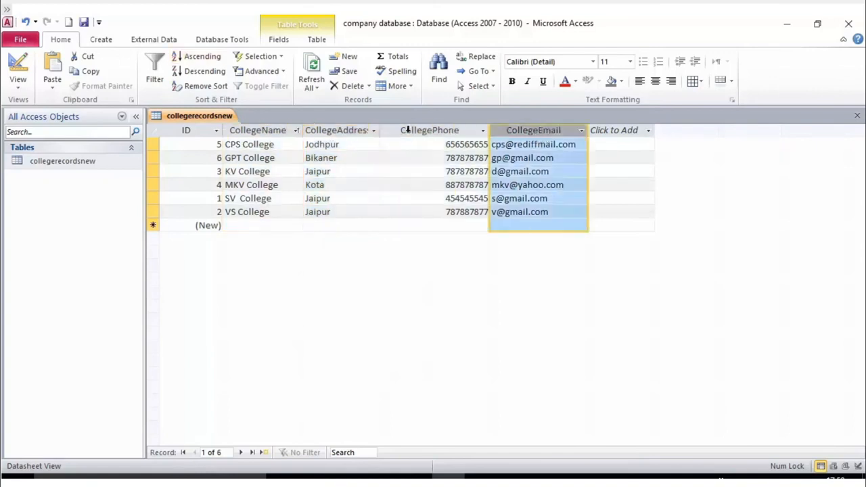
left_click(318, 130)
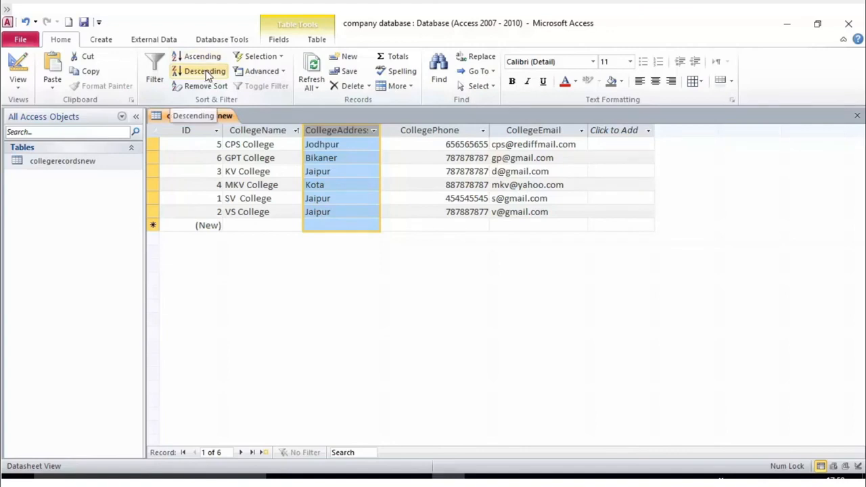
left_click(468, 145)
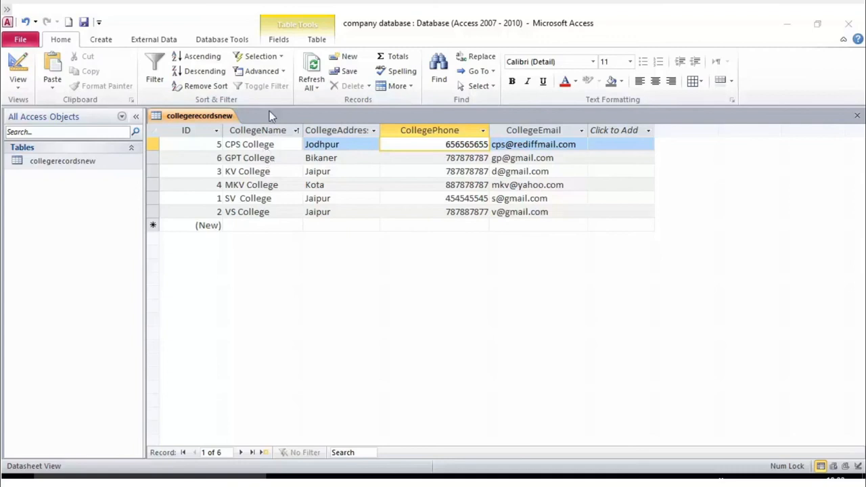
left_click(272, 130)
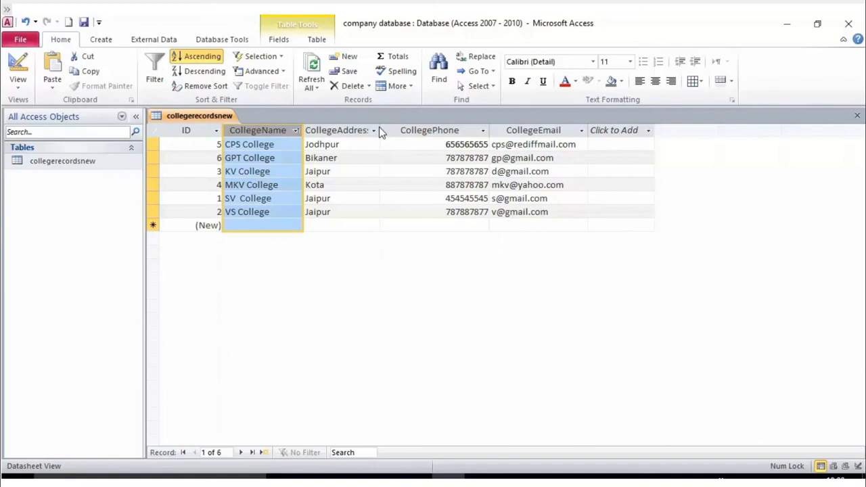
left_click(346, 129)
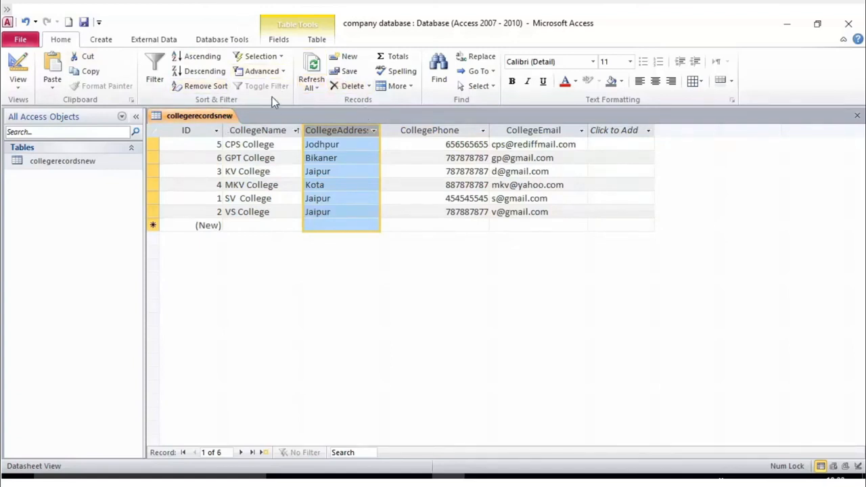
left_click(212, 60)
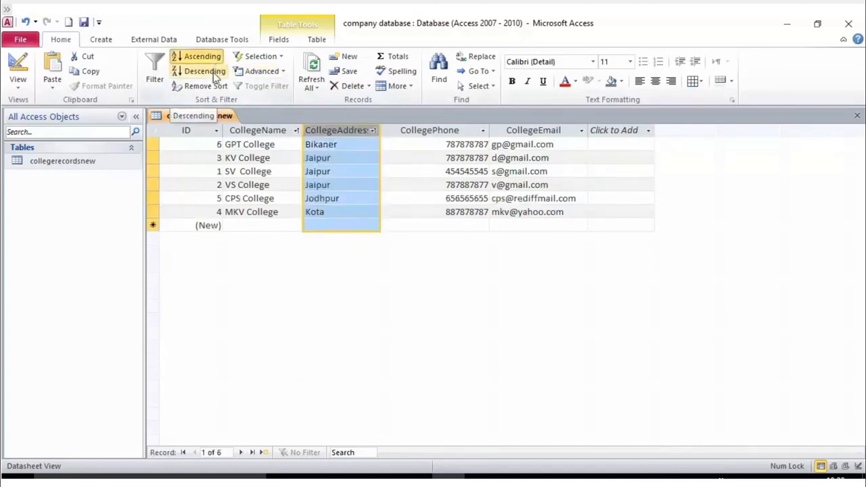
left_click(213, 73)
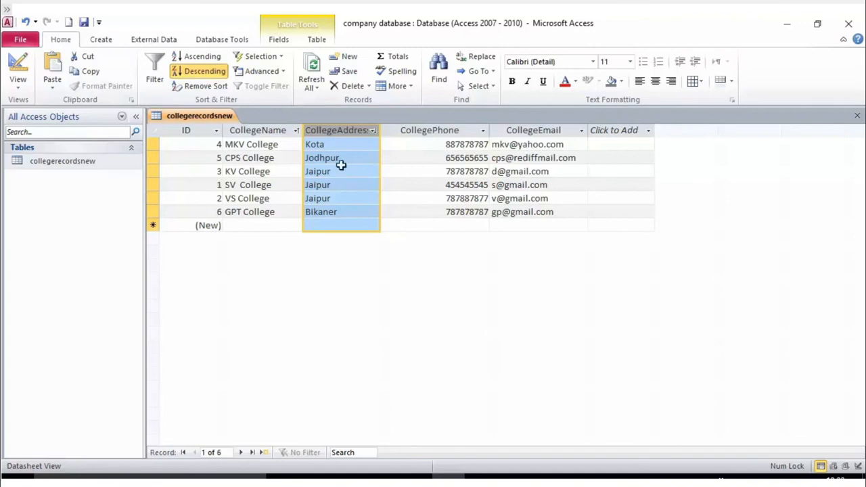
- Step through the sorted CollegeAddress values, then Remove Sort to restore ID order
left_click(338, 144)
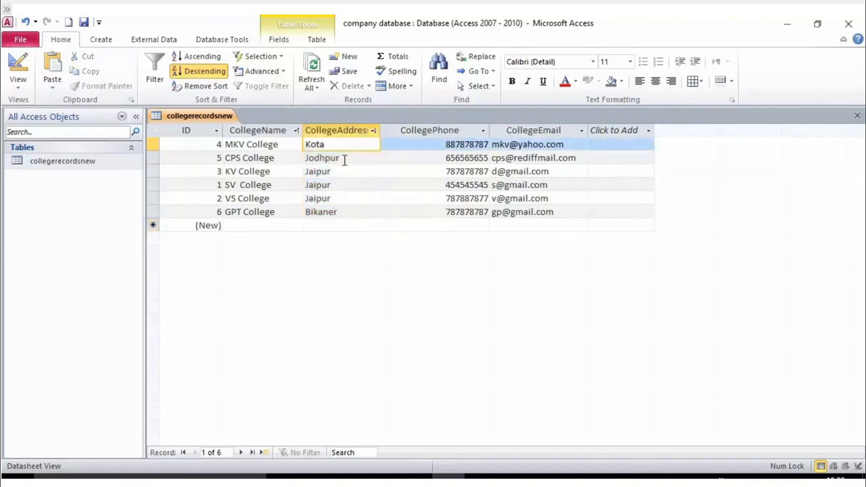
left_click(344, 158)
left_click(344, 171)
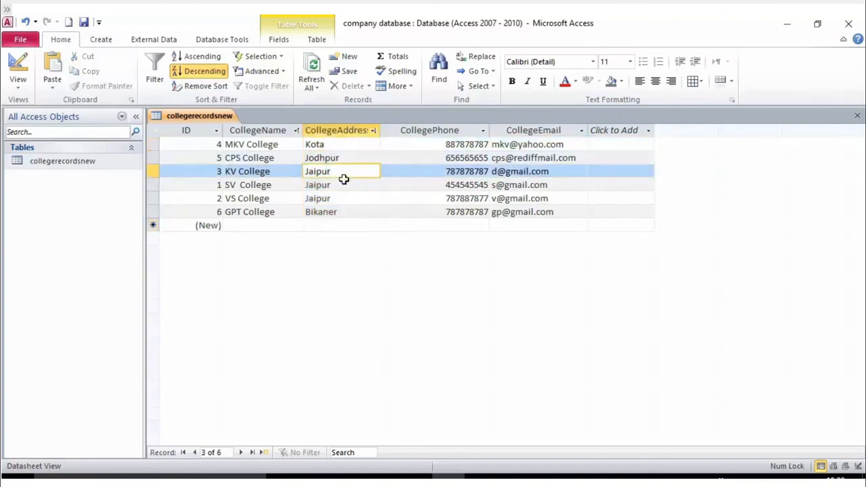
left_click(345, 185)
left_click(347, 198)
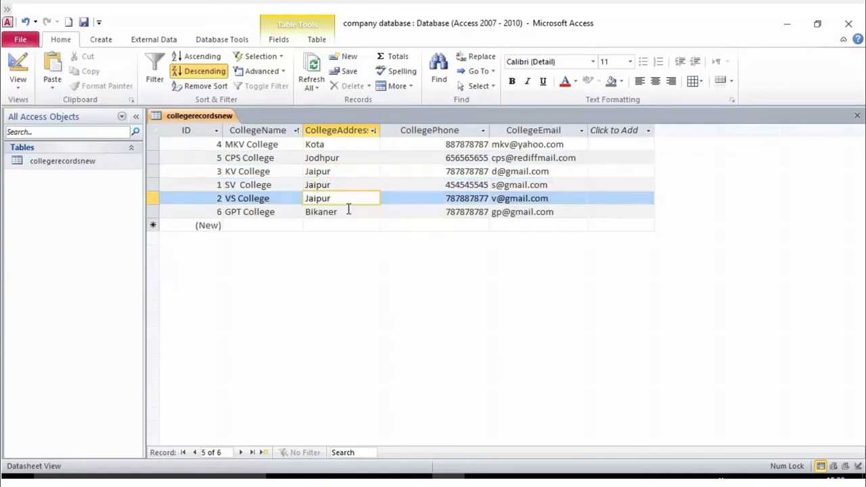
left_click(347, 211)
left_click(333, 145)
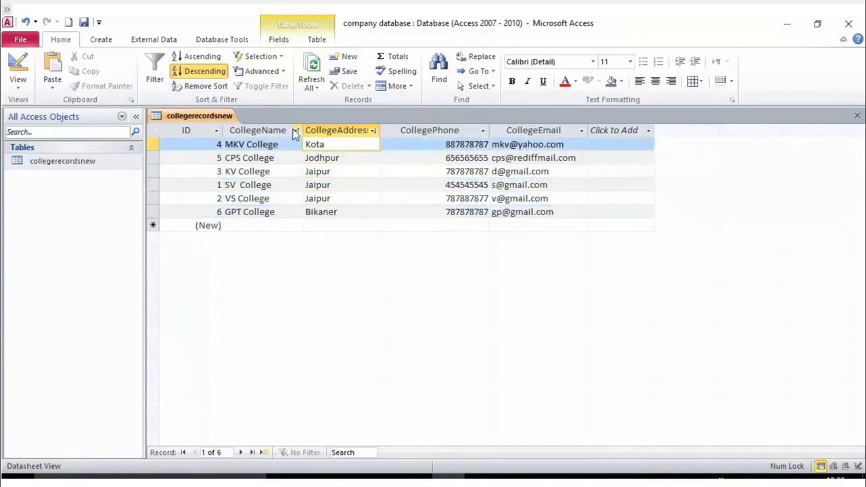
left_click(196, 86)
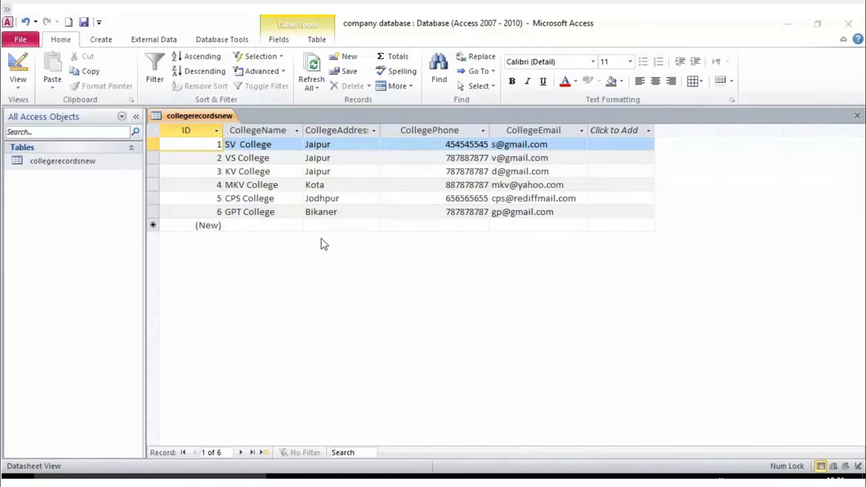
left_click(264, 158)
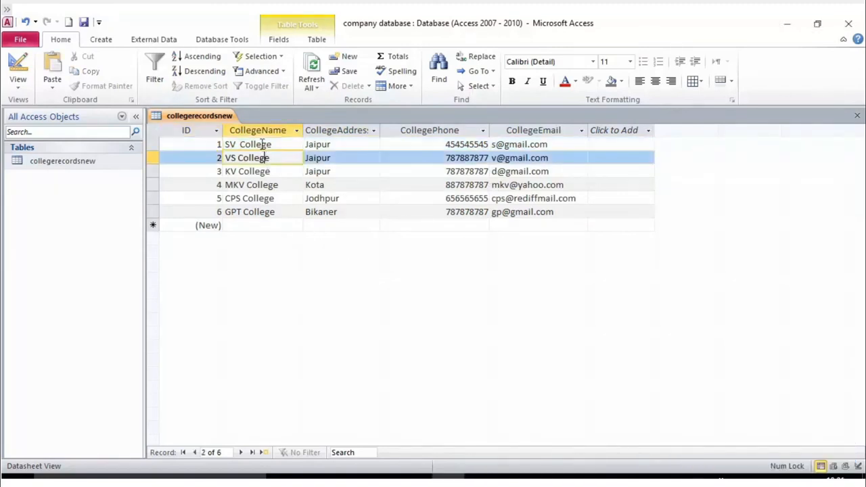
left_click(263, 132)
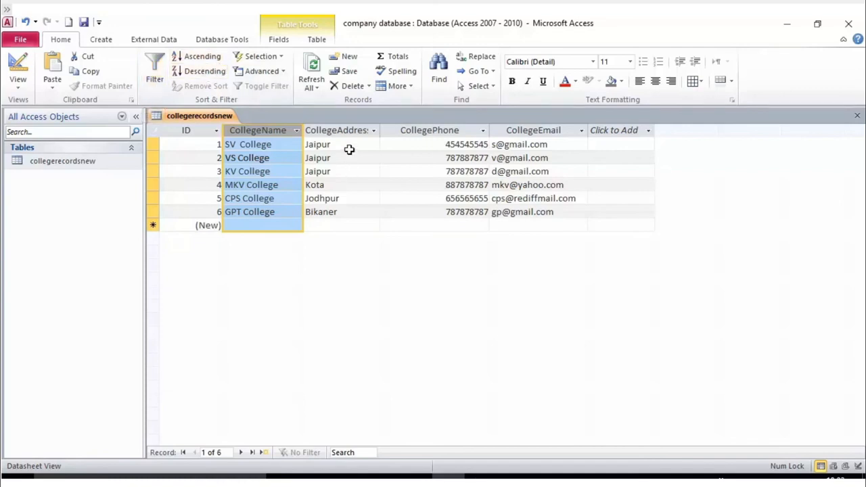
left_click(344, 130)
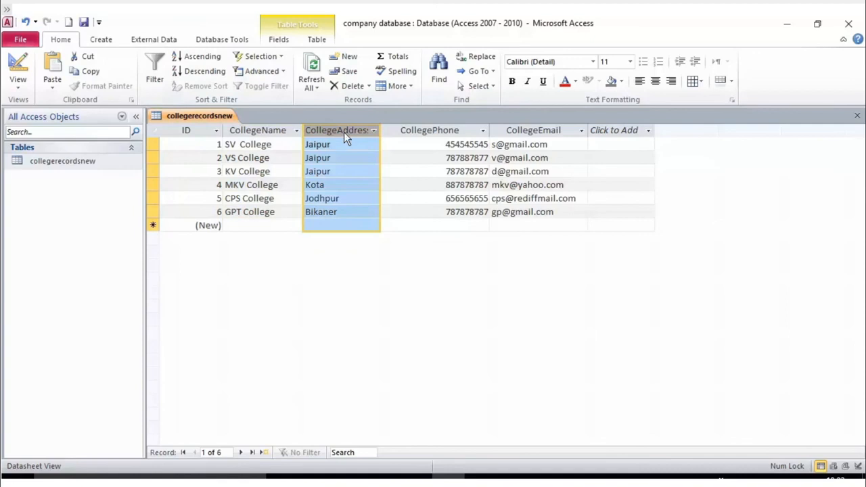
left_click(154, 79)
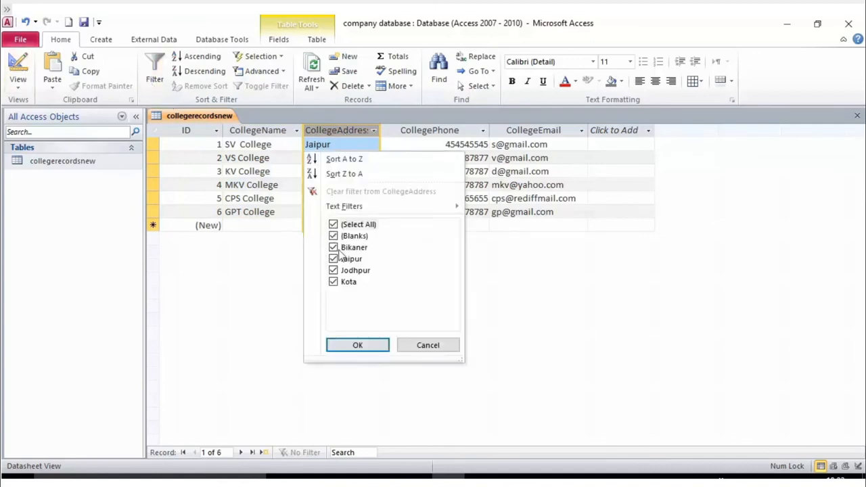
left_click(333, 225)
left_click(333, 258)
left_click(357, 345)
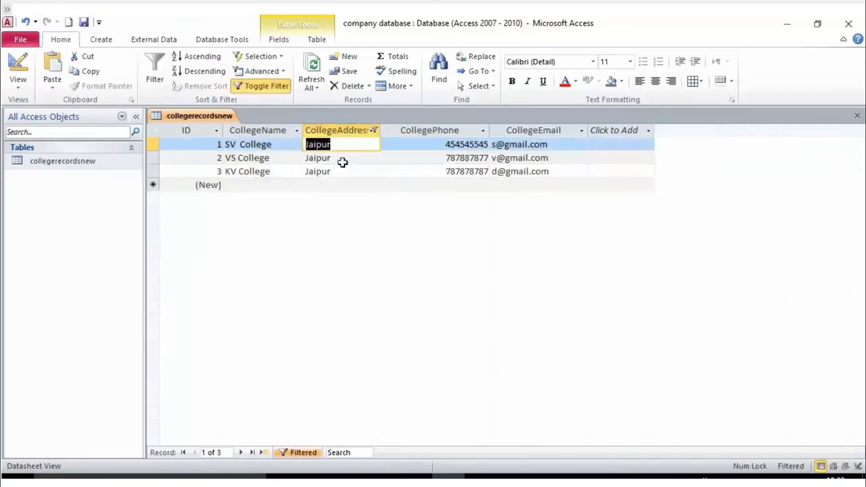
left_click(374, 132)
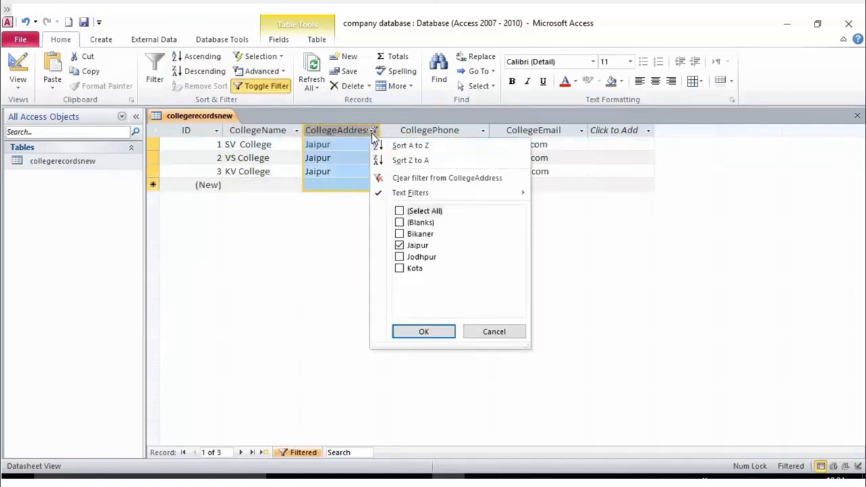
left_click(399, 211)
left_click(423, 331)
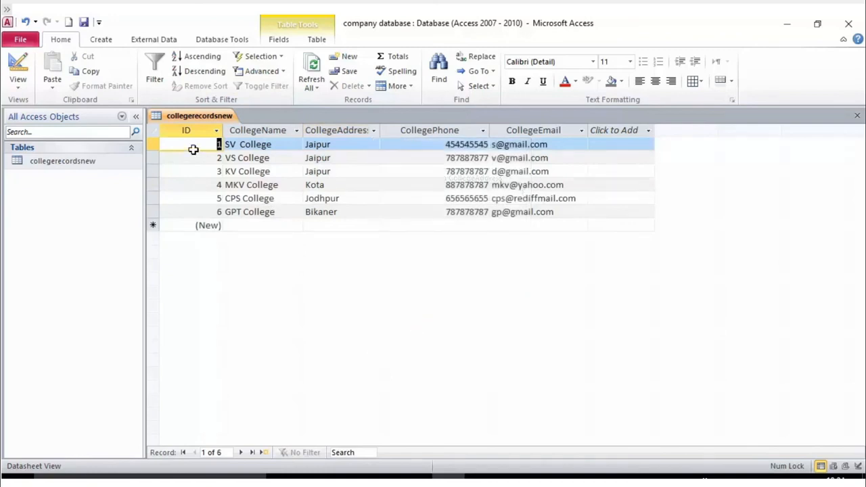
left_click(352, 127)
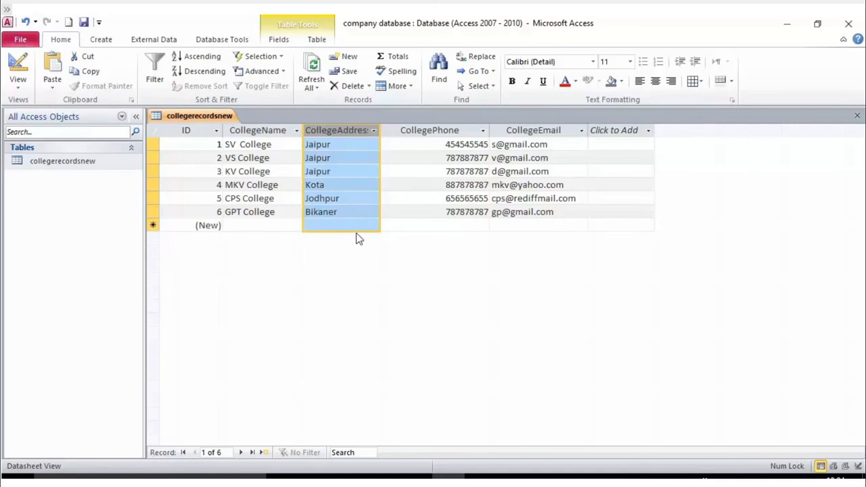
left_click(372, 131)
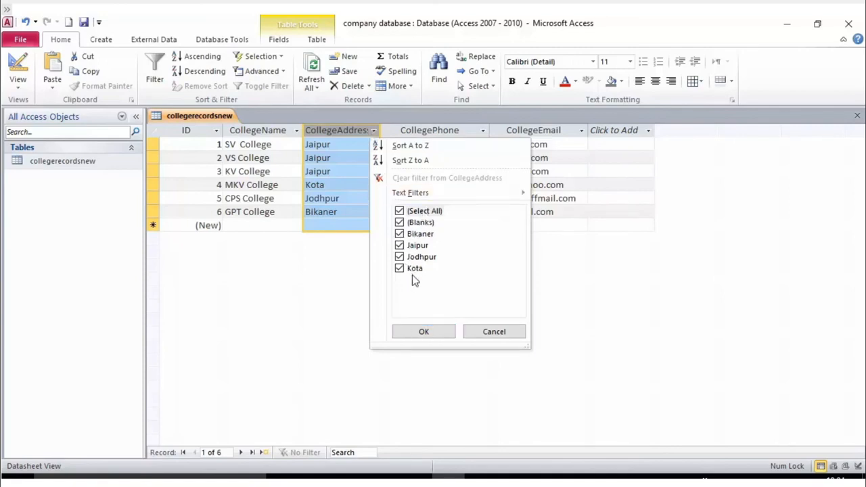
left_click(407, 213)
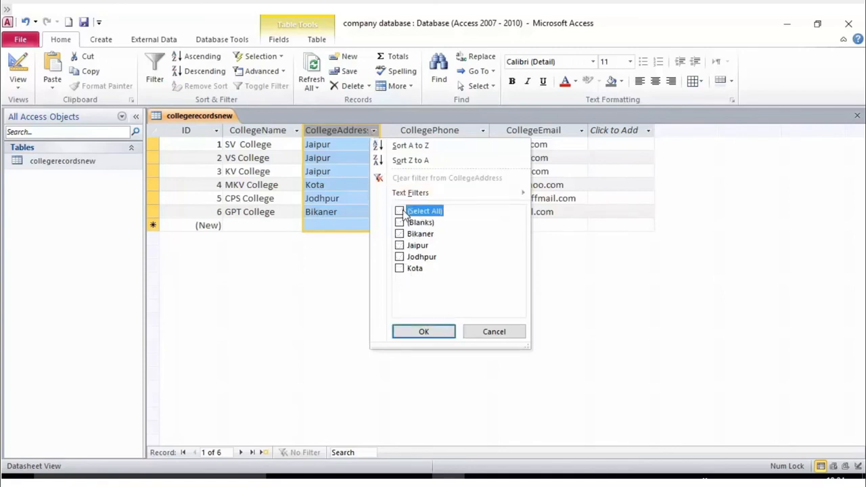
left_click(399, 222)
left_click(400, 223)
left_click(400, 245)
left_click(399, 257)
left_click(399, 257)
left_click(399, 211)
left_click(400, 211)
left_click(399, 222)
left_click(404, 332)
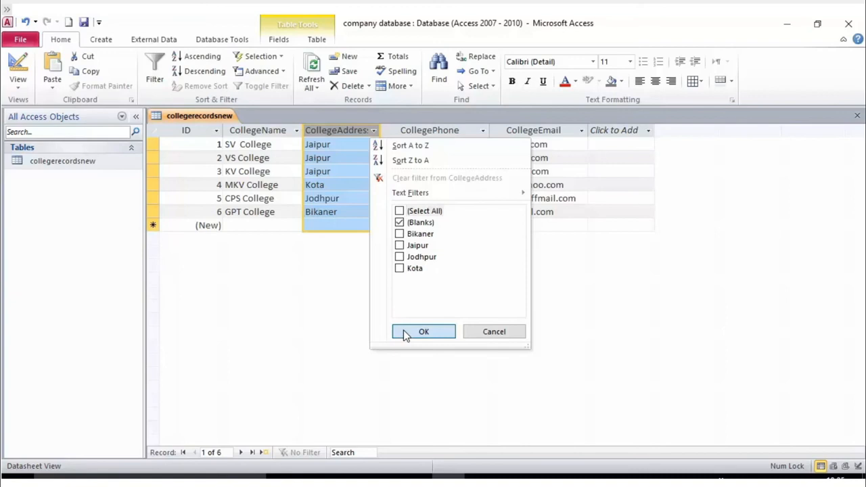
left_click(400, 245)
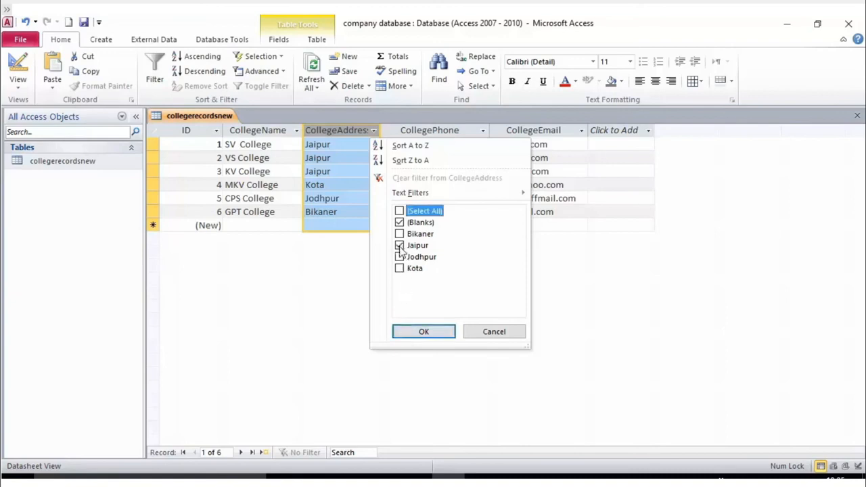
left_click(420, 332)
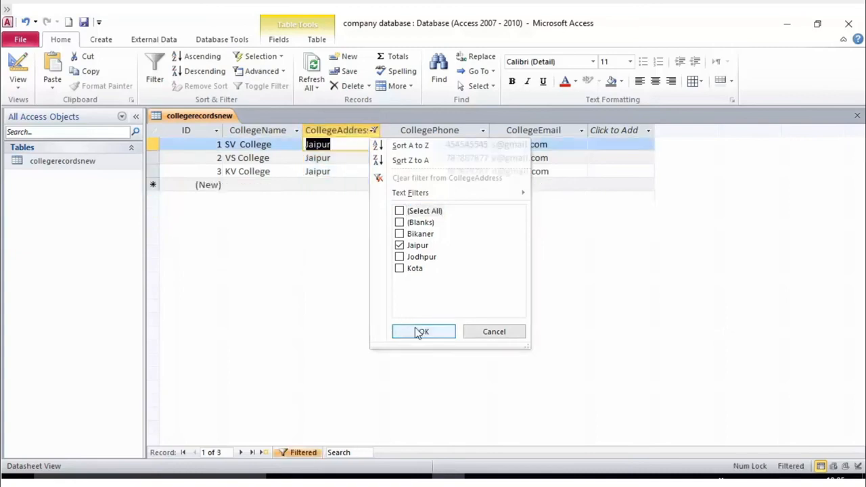
left_click(357, 186)
left_click(355, 168)
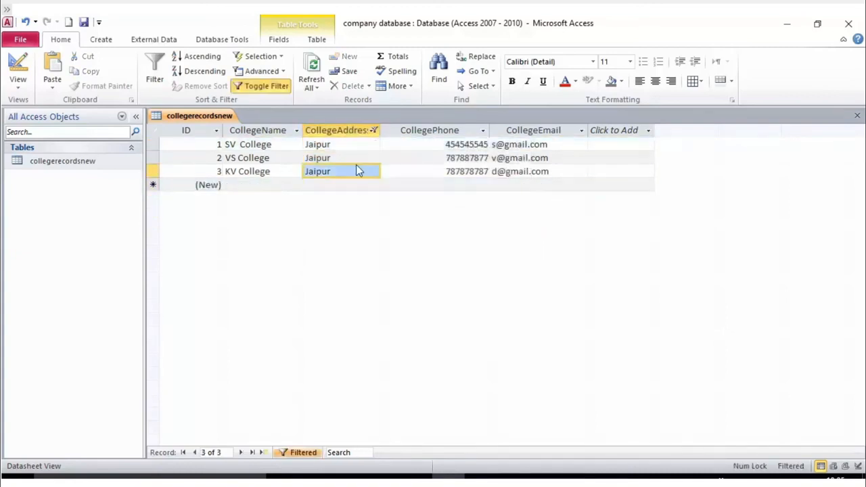
left_click(374, 131)
left_click(375, 131)
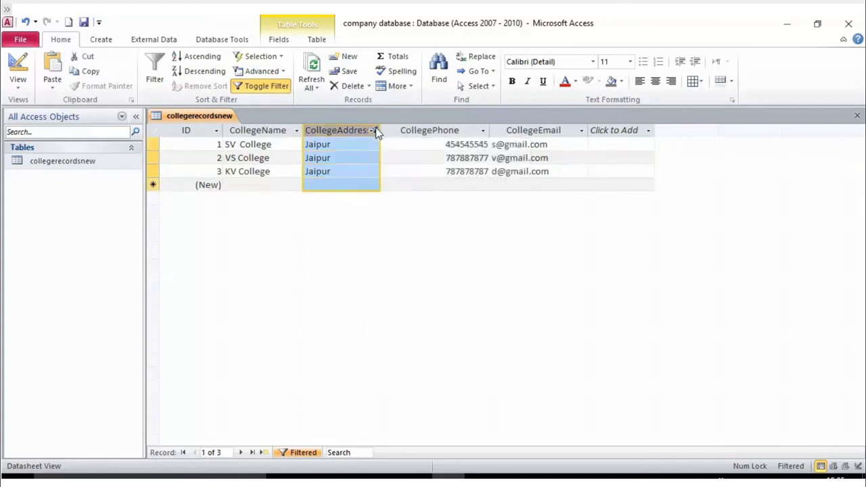
left_click(375, 130)
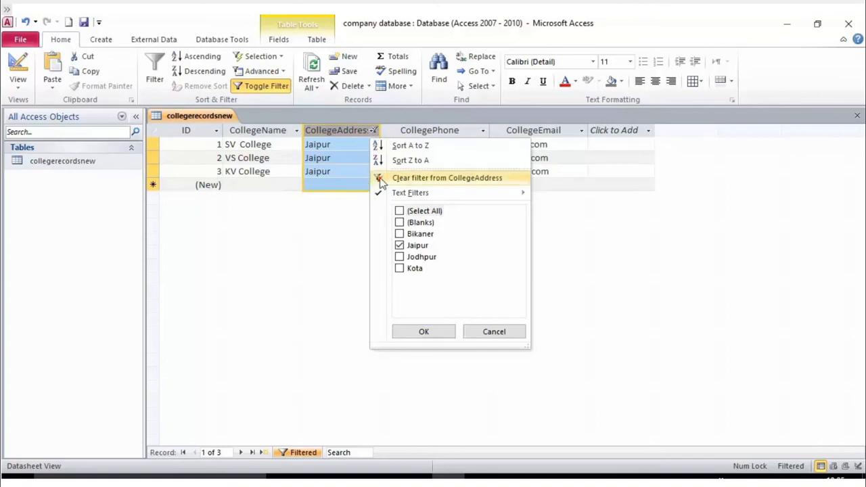
left_click(381, 179)
left_click(375, 132)
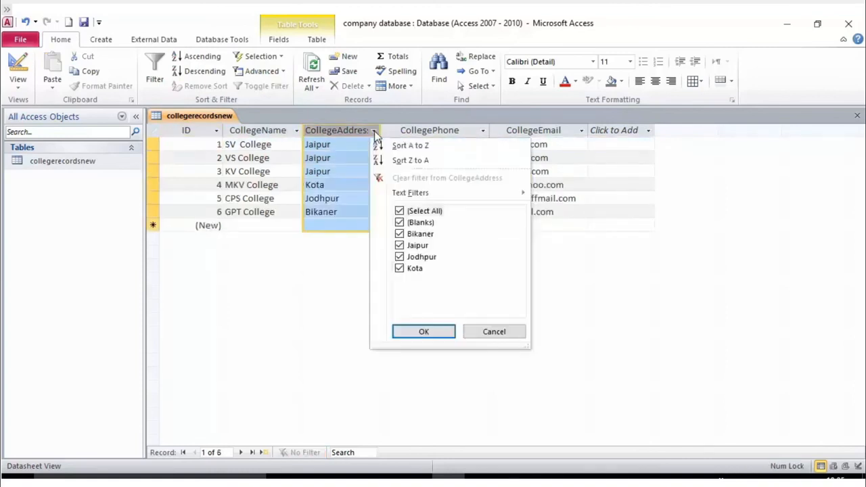
left_click(351, 132)
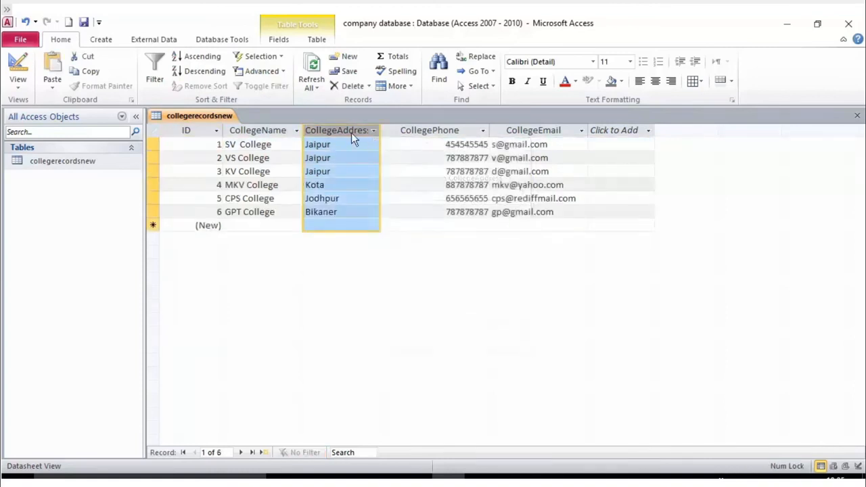
left_click(373, 129)
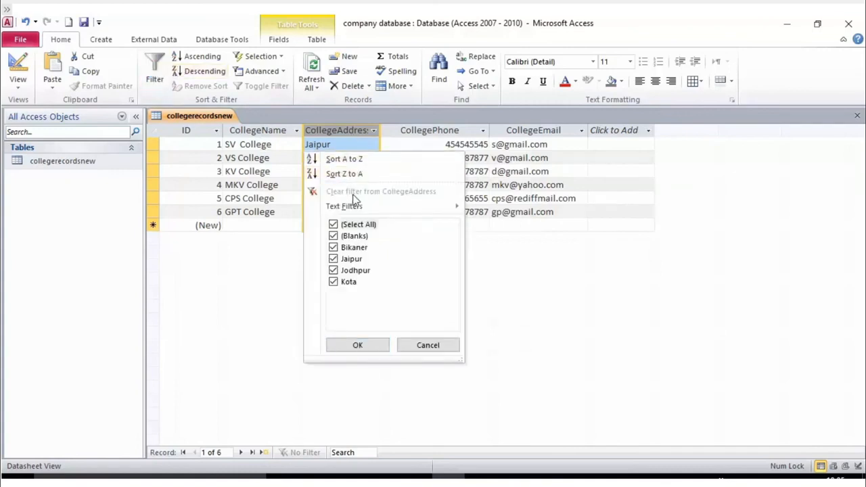
left_click(333, 225)
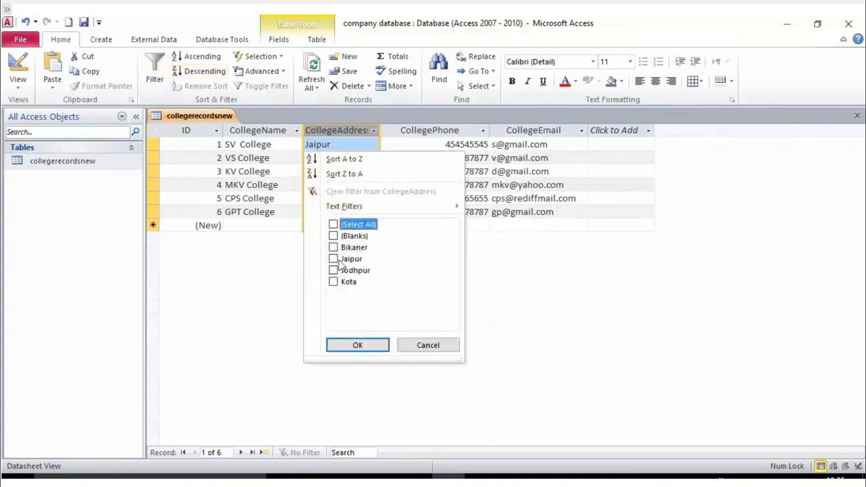
left_click(333, 271)
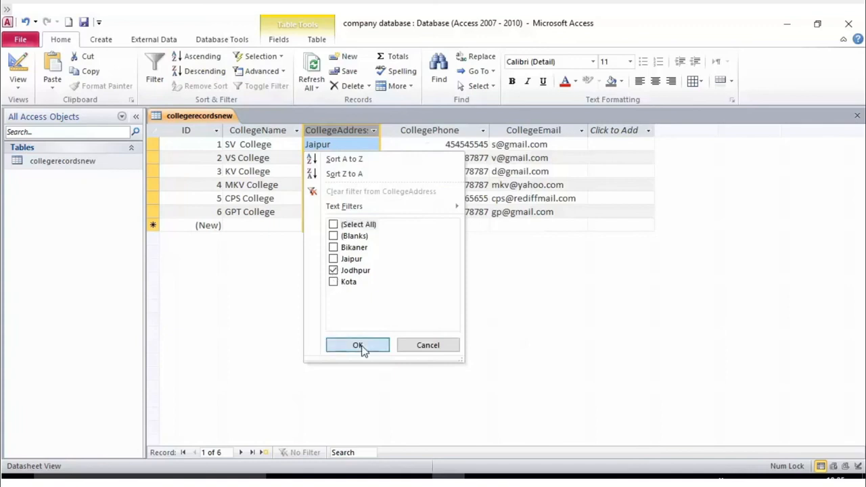
left_click(360, 346)
left_click(374, 130)
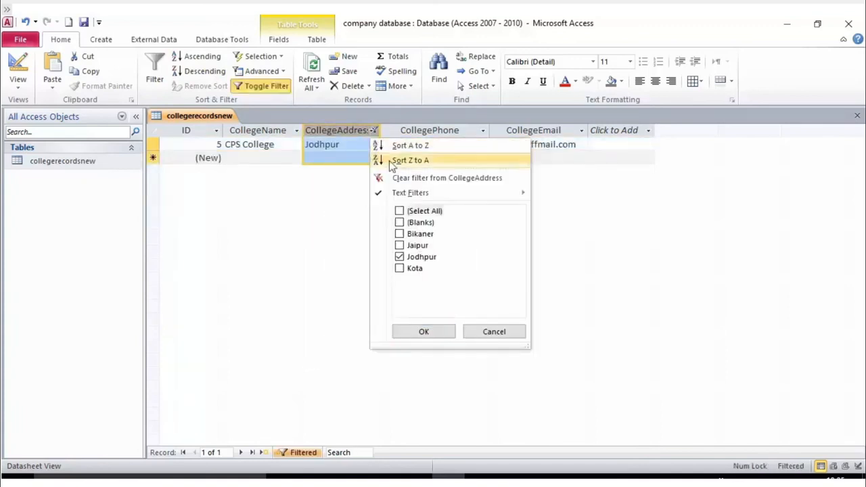
left_click(399, 212)
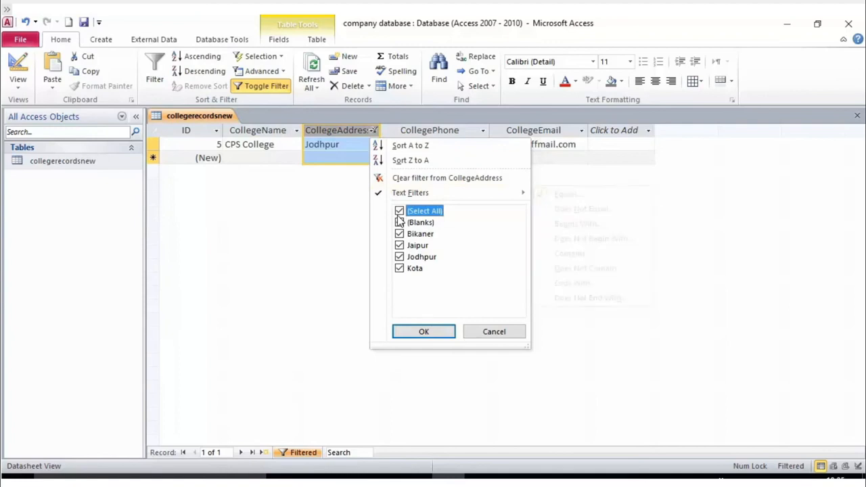
left_click(423, 332)
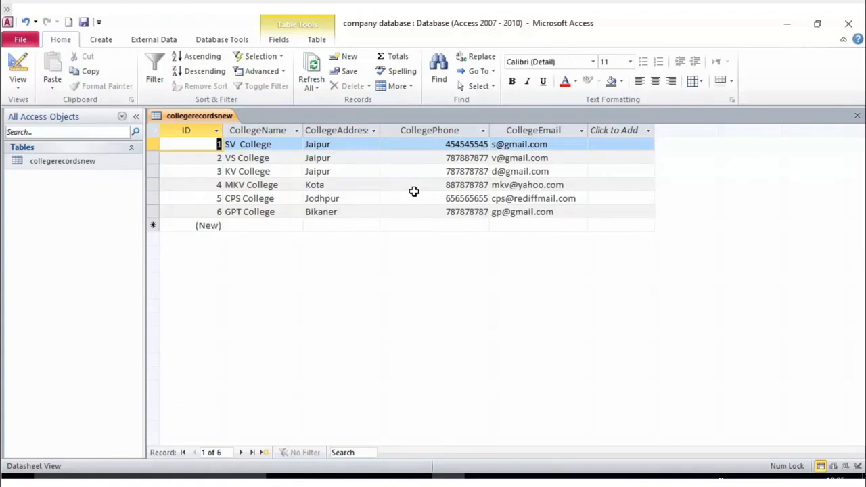
- Click through the GPT, VS and MKV College records in the datasheet
left_click(282, 190)
left_click(264, 211)
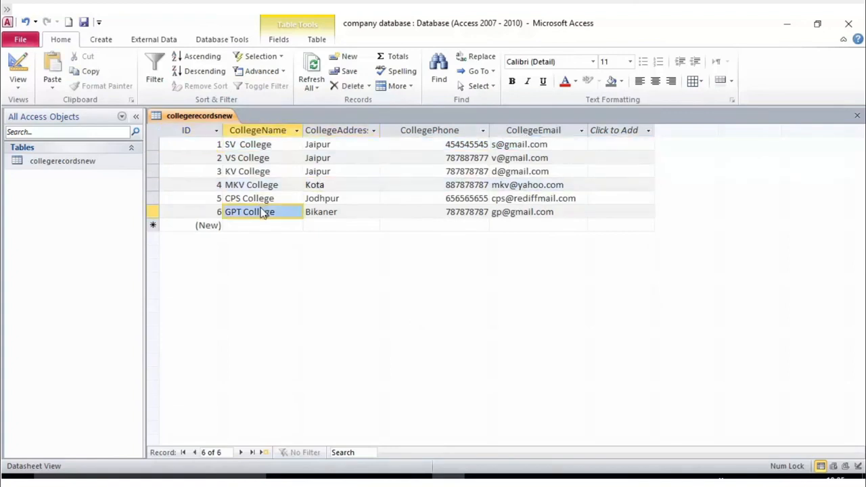
right_click(378, 222)
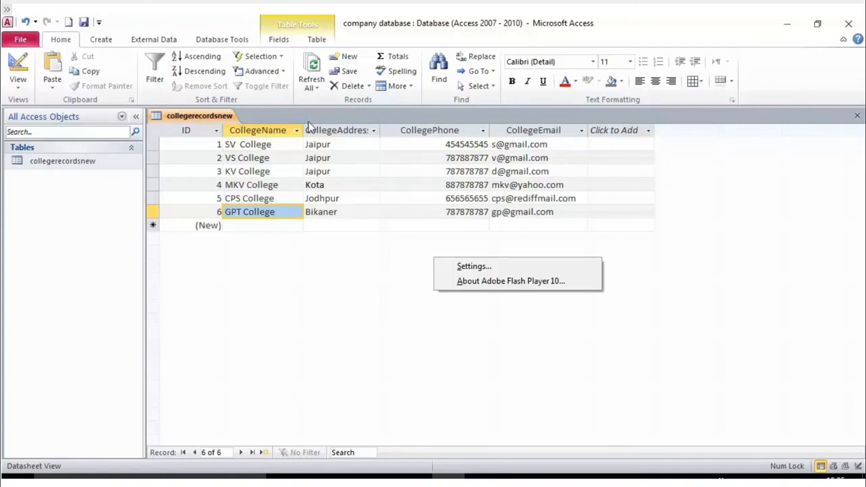
left_click(295, 159)
left_click(296, 184)
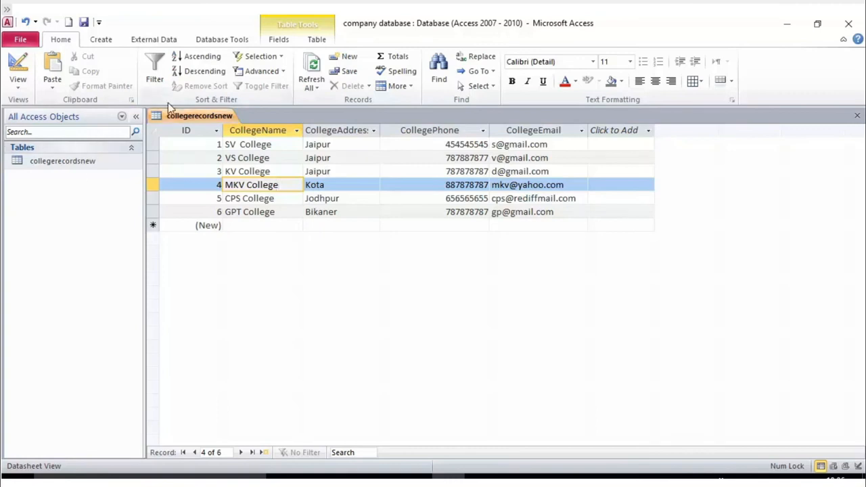
- Browse the Create, External Data, Database Tools and Table Tools ribbon tabs
left_click(93, 164)
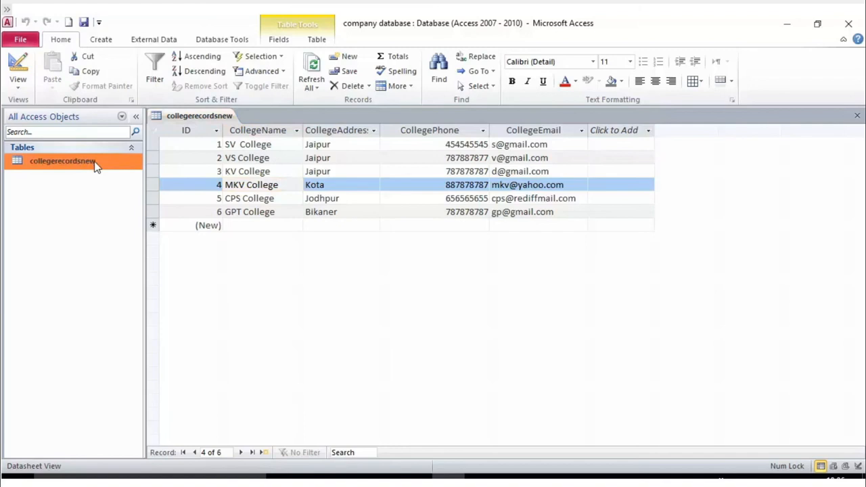
left_click(105, 40)
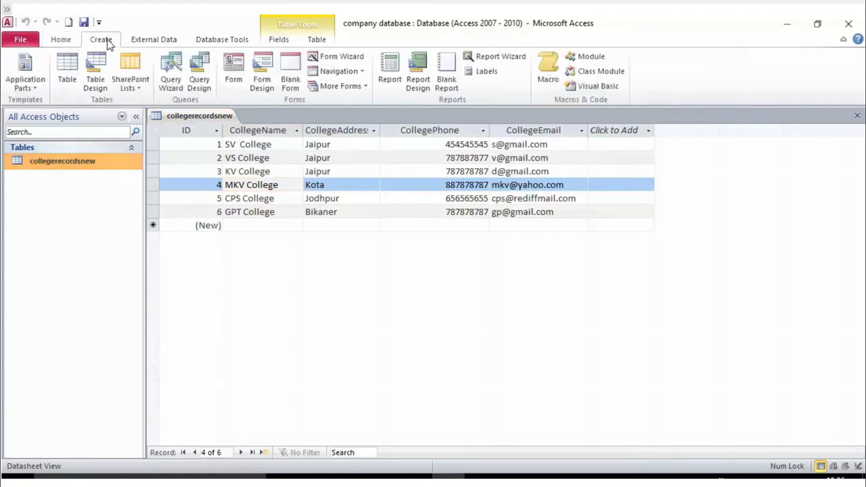
left_click(149, 41)
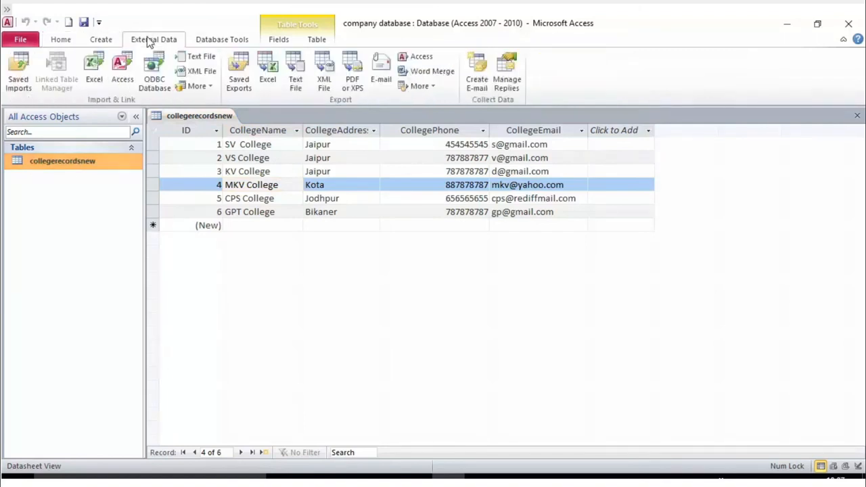
left_click(225, 43)
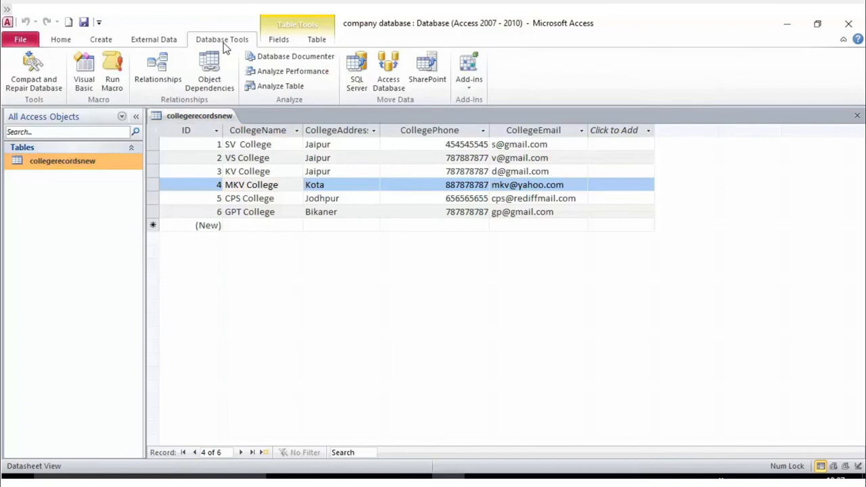
left_click(287, 42)
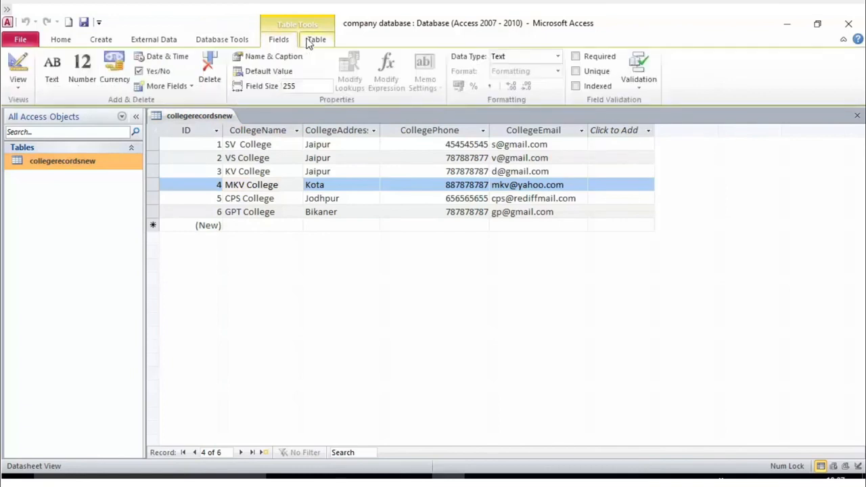
left_click(315, 42)
left_click(156, 43)
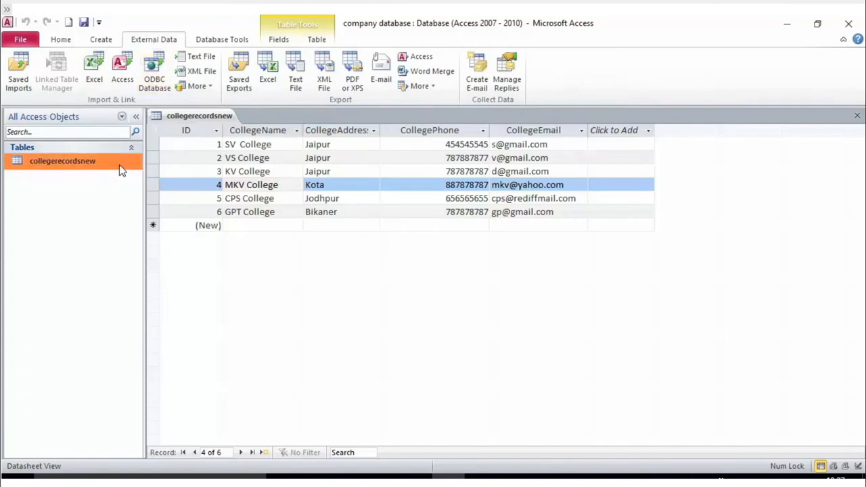
- Show the Table Tools Fields settings and select the CollegeName column
left_click(155, 163)
left_click(155, 158)
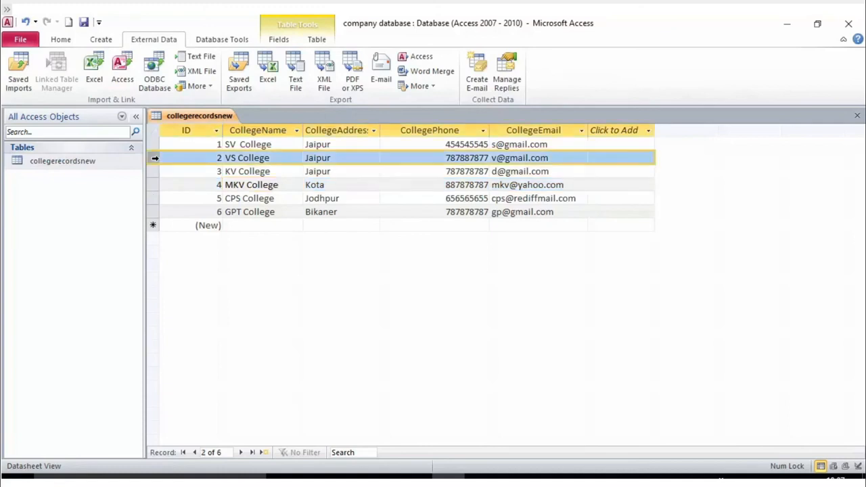
left_click(63, 41)
left_click(278, 39)
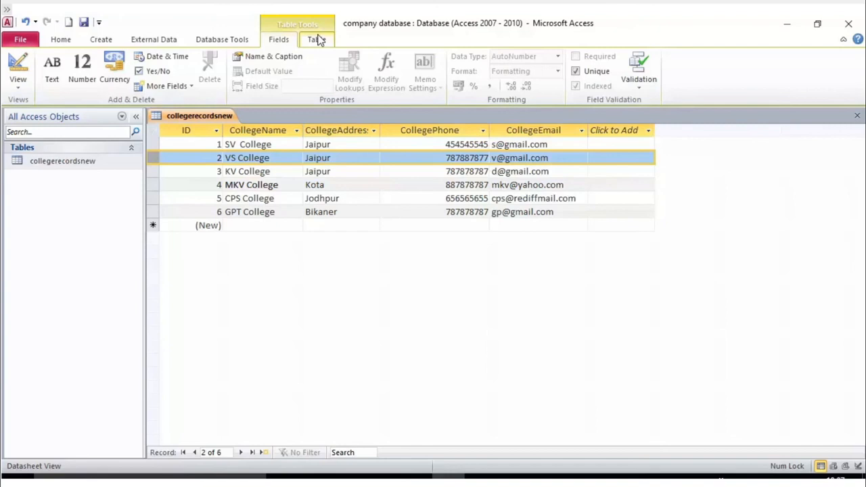
left_click(262, 171)
left_click(266, 132)
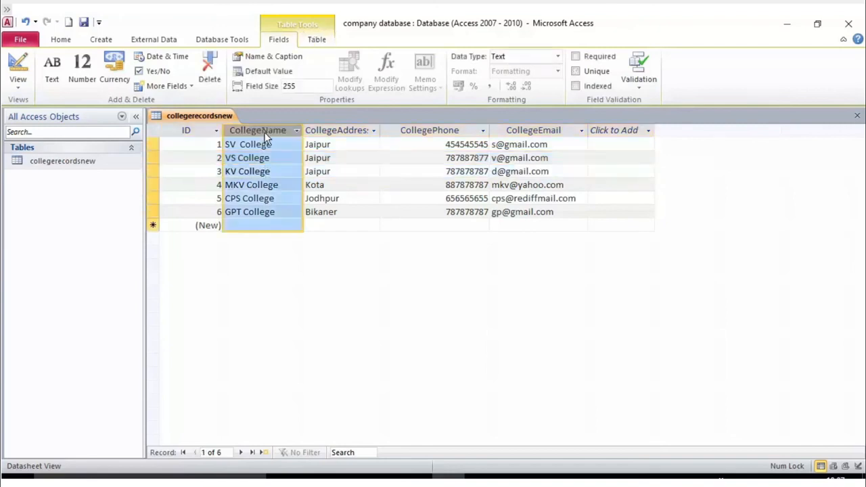
- Switch collegerecordsnew to Design View and select the CollegeName field row
left_click(18, 78)
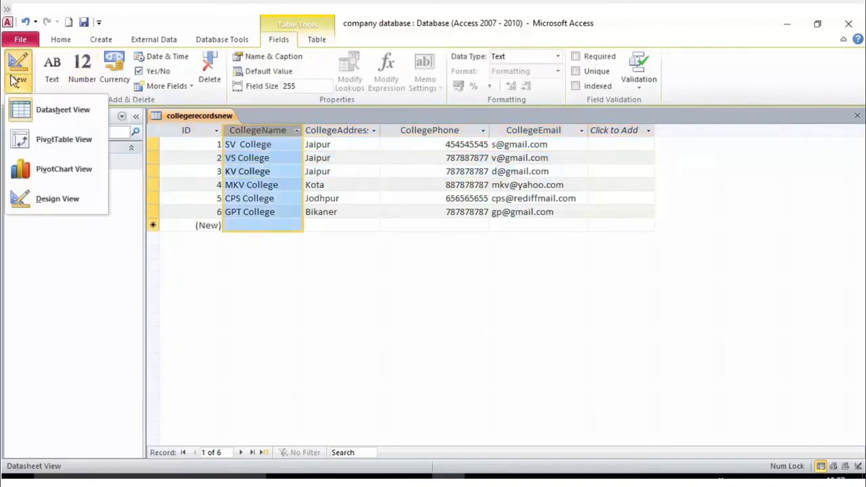
left_click(37, 116)
left_click(19, 82)
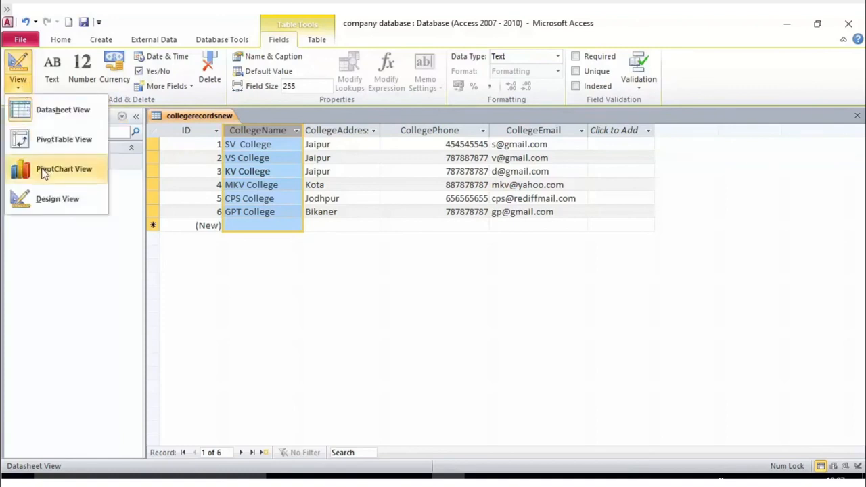
left_click(54, 198)
left_click(226, 156)
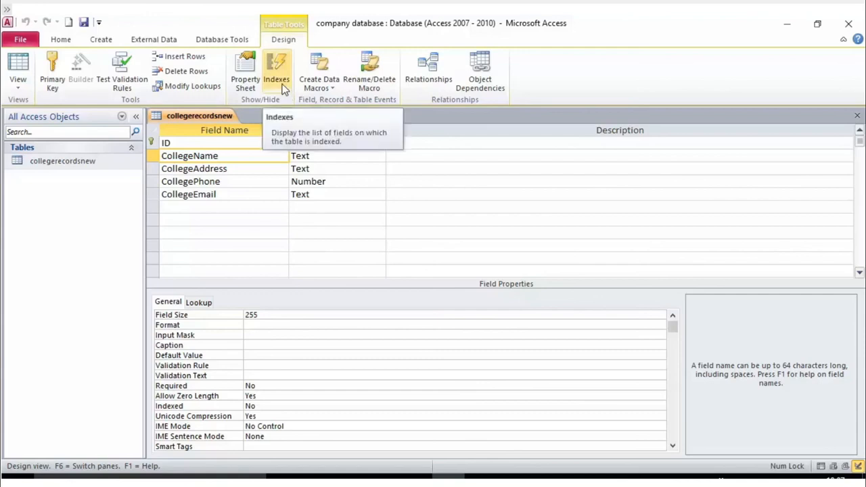
left_click(284, 90)
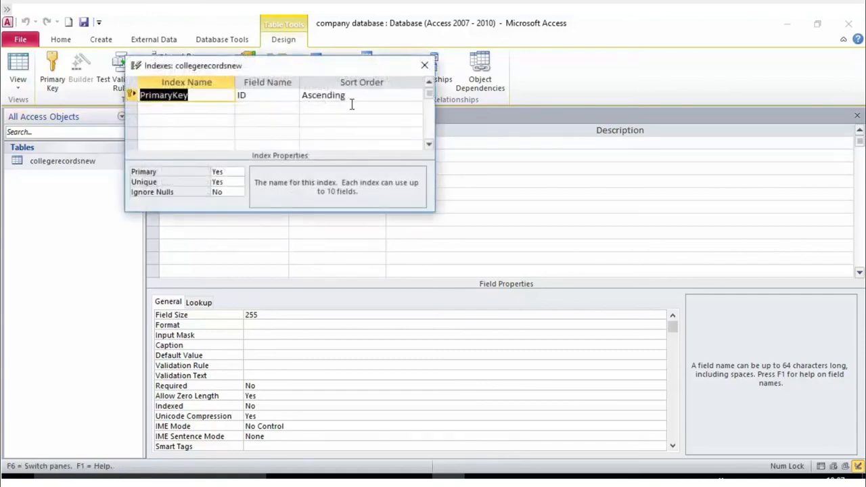
- Move the Indexes dialog aside, close it, then reopen it with CollegeAddress selected
left_click_drag(263, 68, 529, 129)
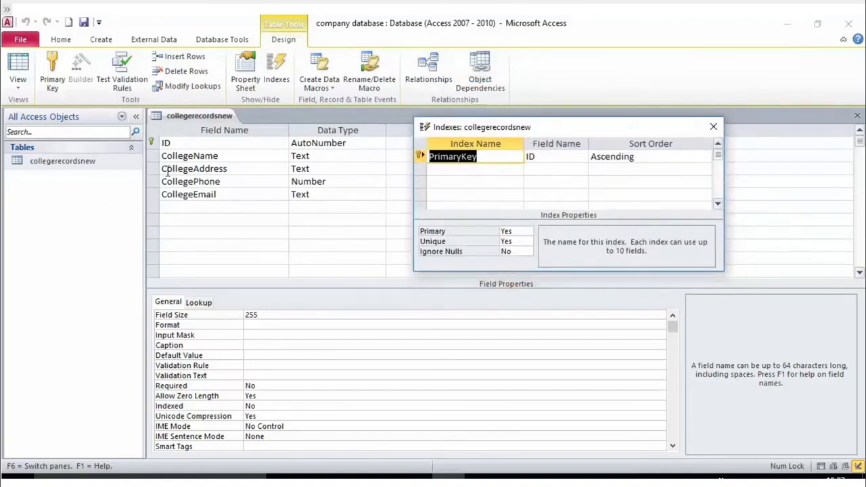
right_click(434, 257)
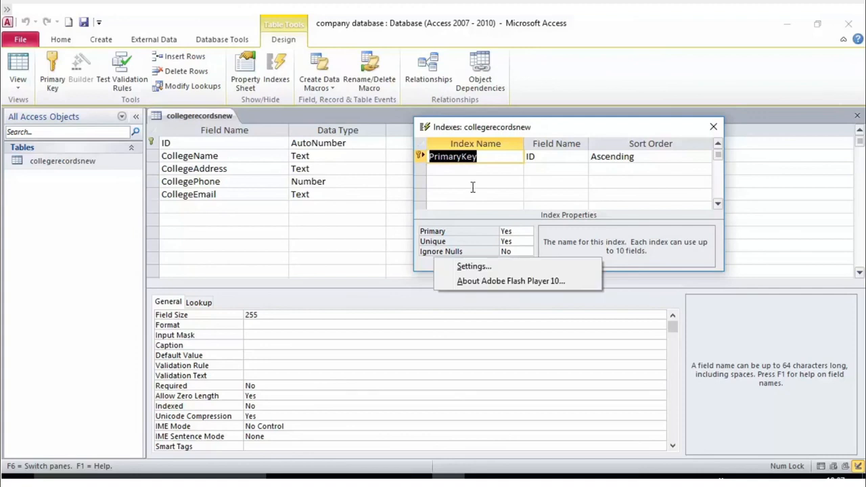
left_click(713, 127)
left_click(234, 169)
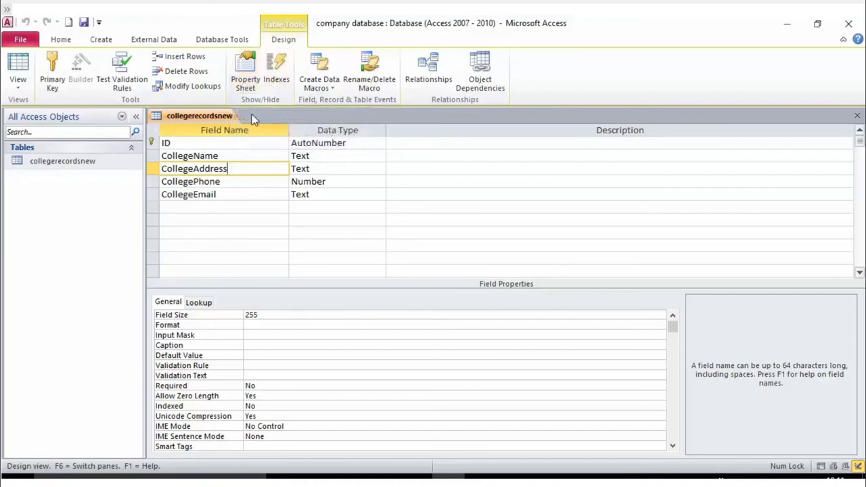
left_click(276, 71)
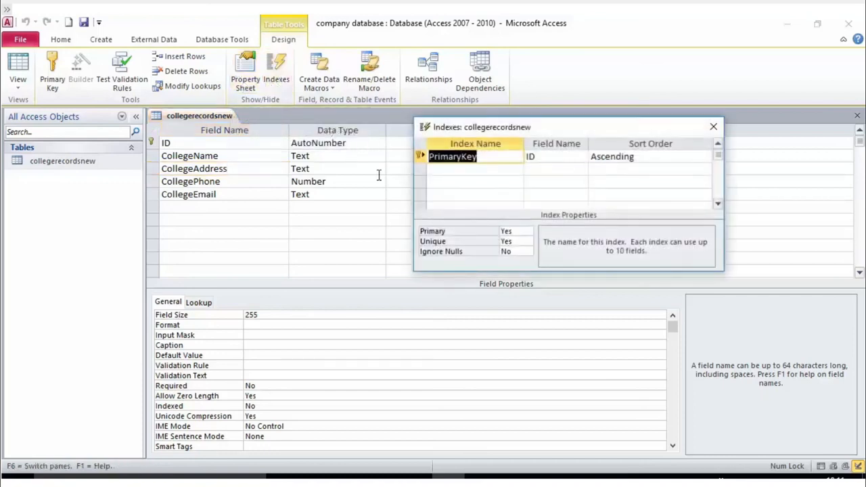
- Inspect the PrimaryKey index on ID and set the second index row's field to CollegeName
left_click(462, 169)
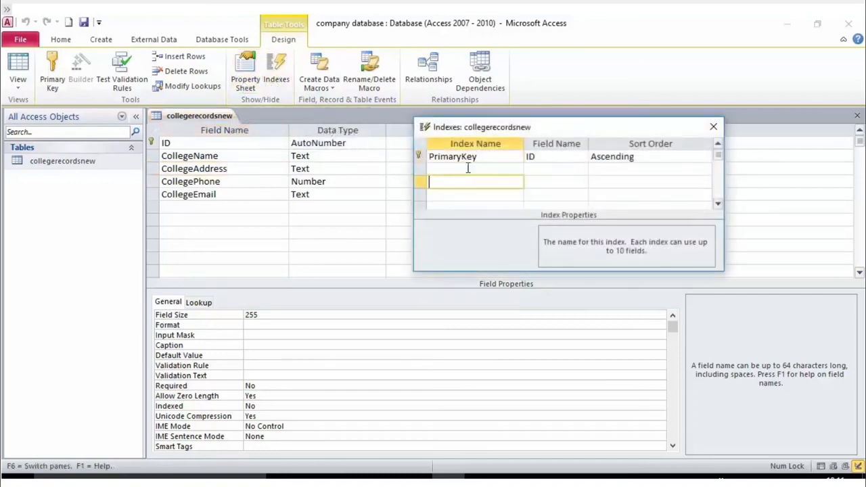
left_click(614, 157)
left_click(508, 159)
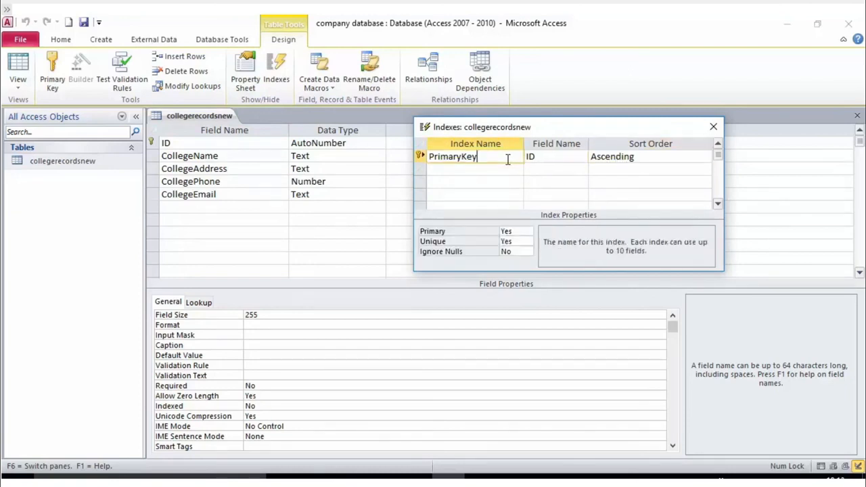
left_click(507, 174)
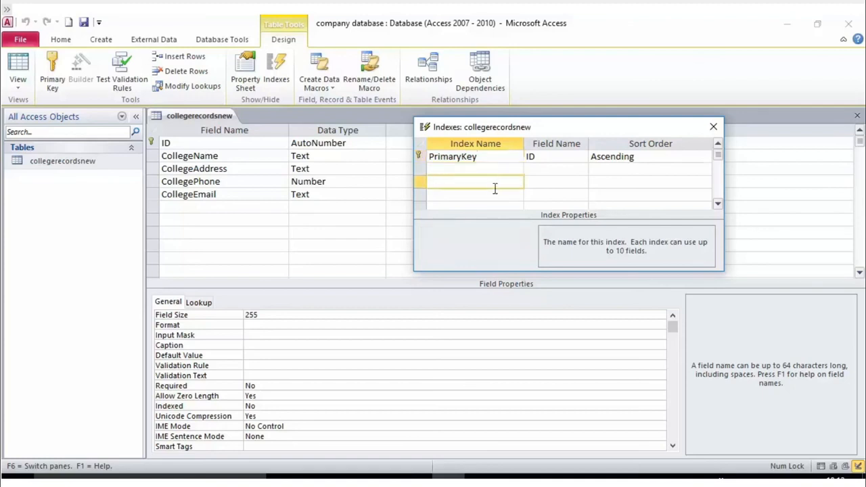
left_click(484, 181)
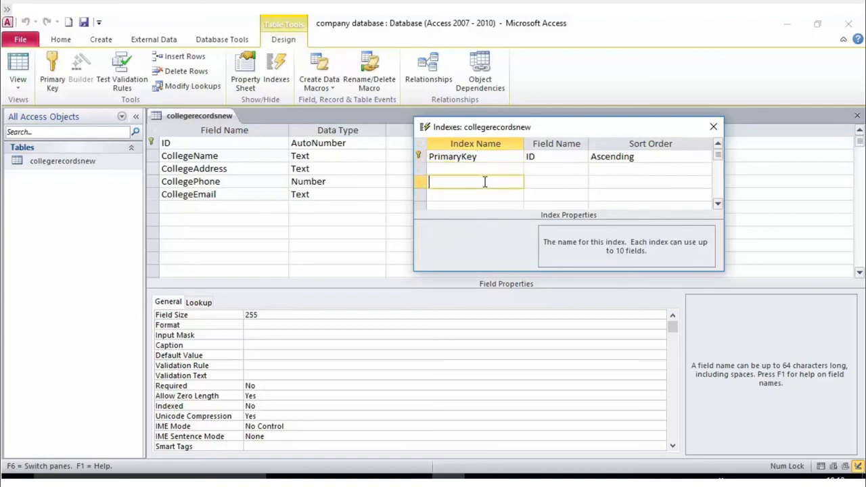
left_click(512, 159)
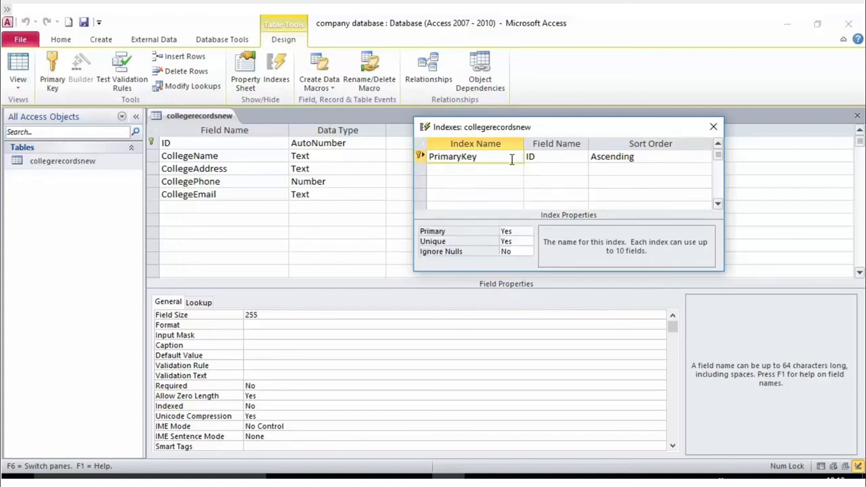
left_click(541, 157)
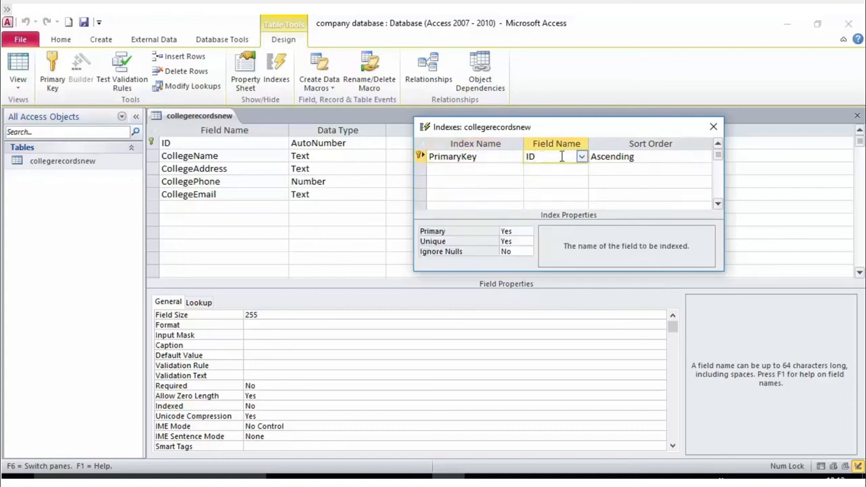
left_click(578, 168)
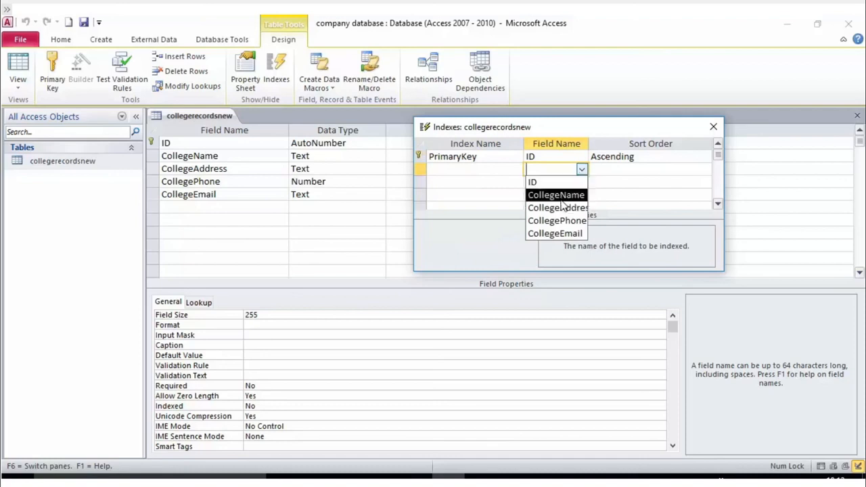
left_click(562, 196)
left_click(480, 173)
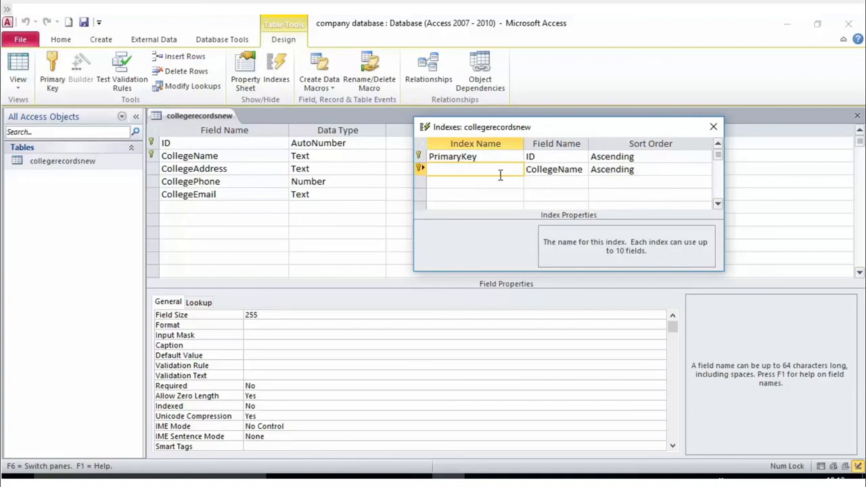
- Reposition the Indexes dialog lower left, upper right, then back down and left
left_click_drag(603, 129, 498, 149)
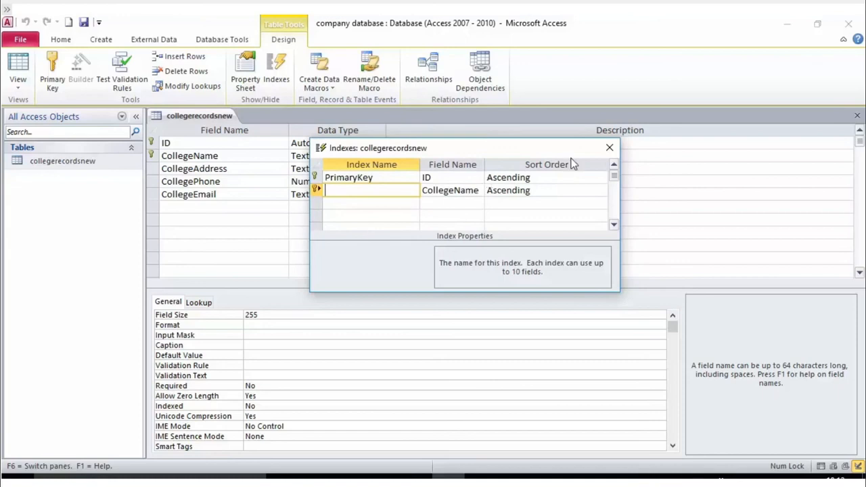
left_click_drag(547, 153, 754, 66)
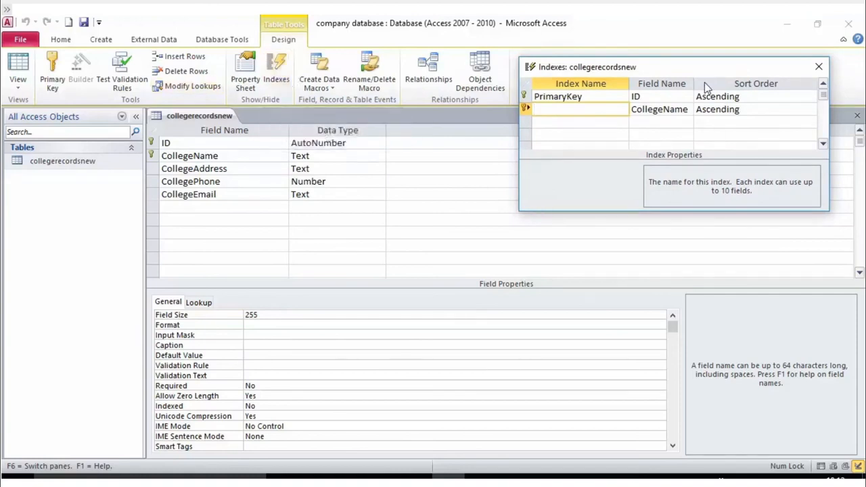
left_click_drag(695, 69, 584, 143)
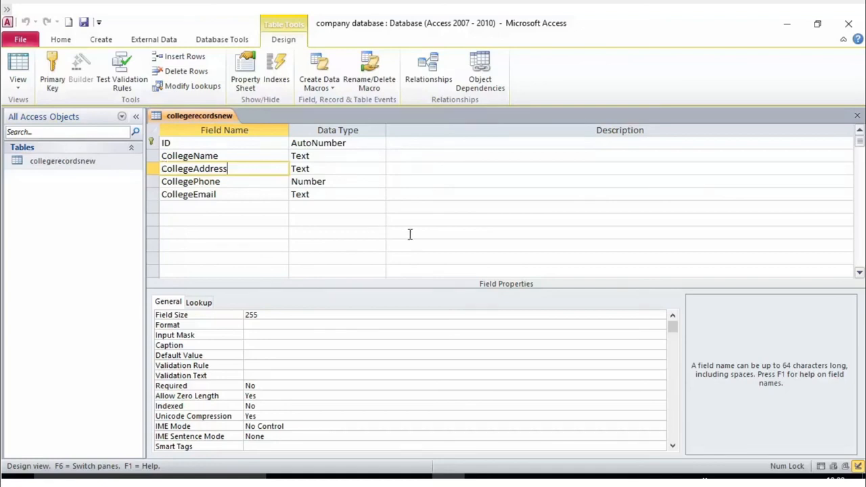
- Reopen the Indexes dialog from the CollegeAddress row and check the Ignore Nulls setting
left_click(186, 147)
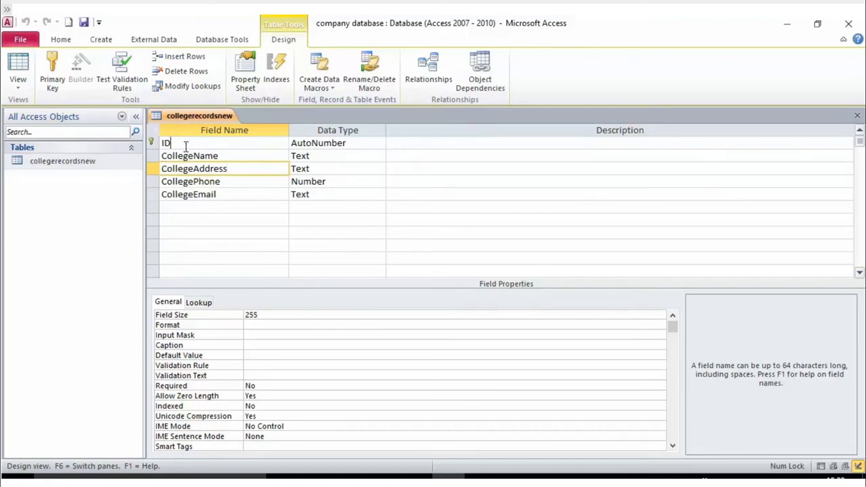
left_click(230, 168)
left_click(280, 81)
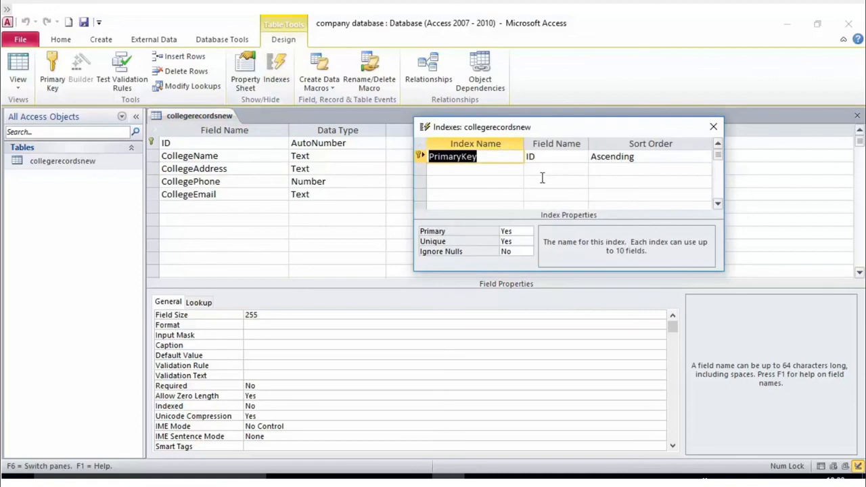
left_click(515, 252)
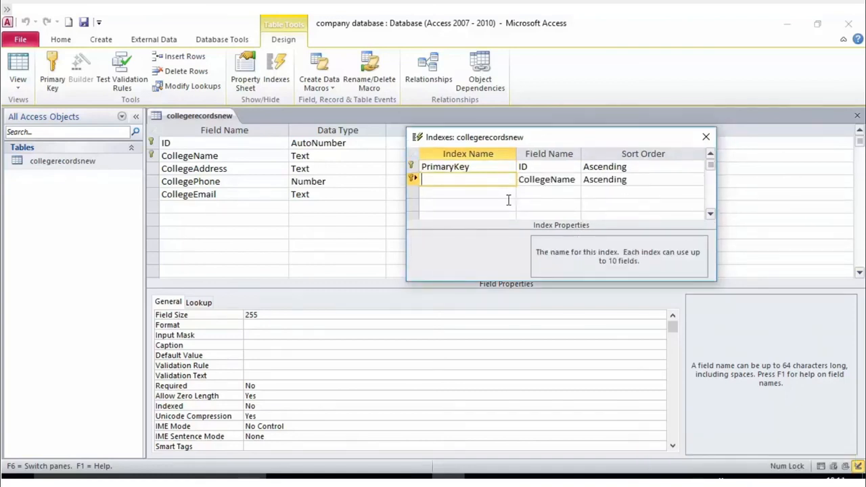
mouse_move(541, 137)
left_mouse_down()
mouse_move(488, 223)
mouse_move(525, 135)
left_mouse_up()
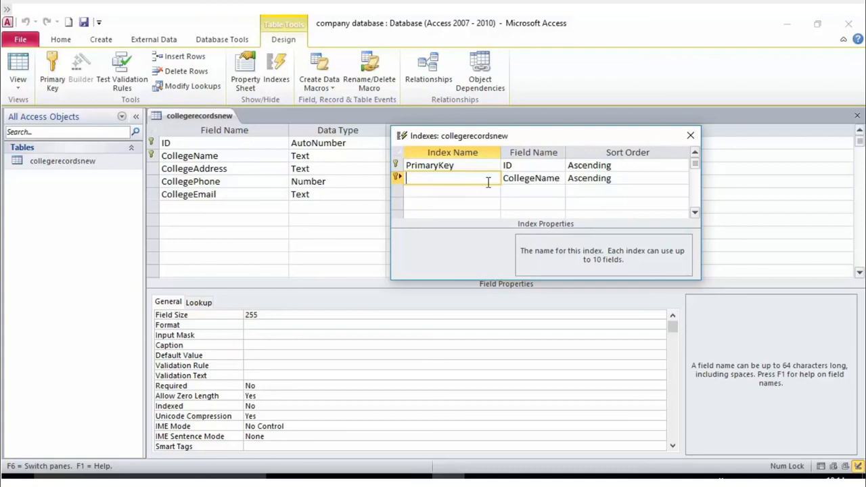
left_click(691, 136)
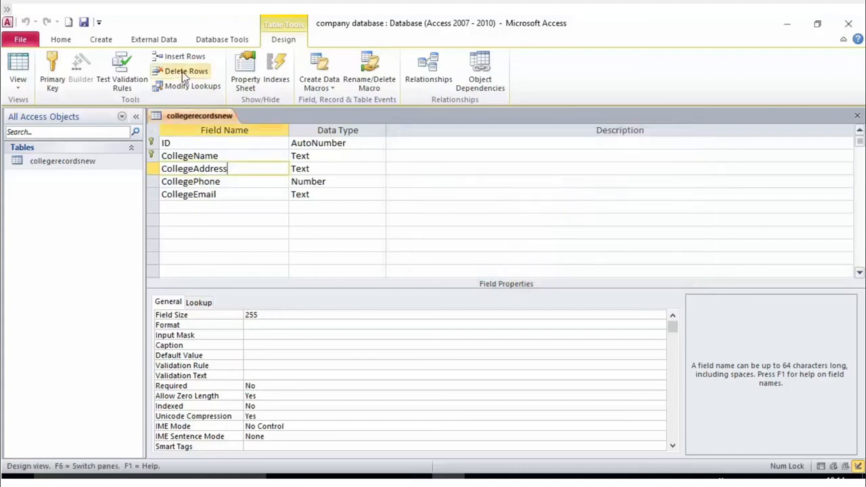
left_click(252, 183)
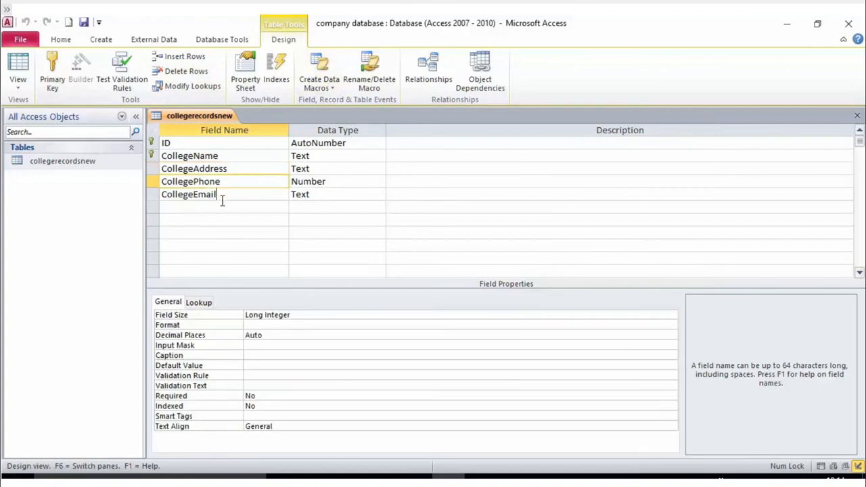
left_click(223, 196)
left_click(178, 168)
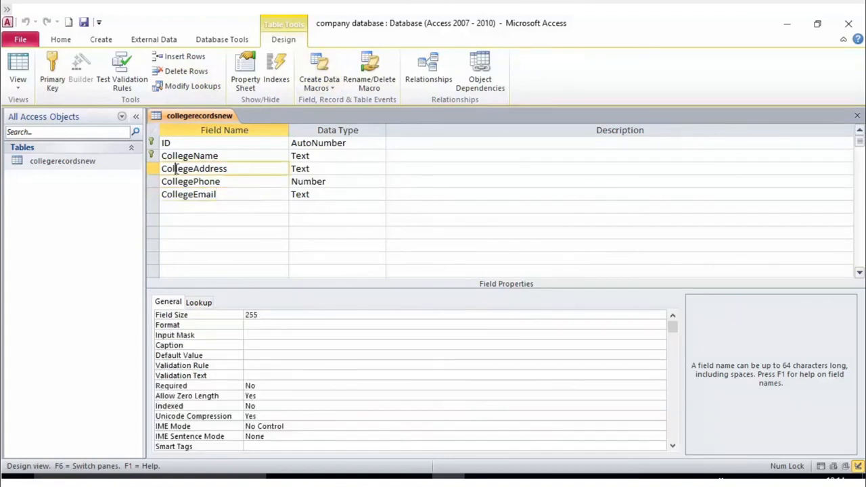
left_click(219, 144)
left_click(218, 155)
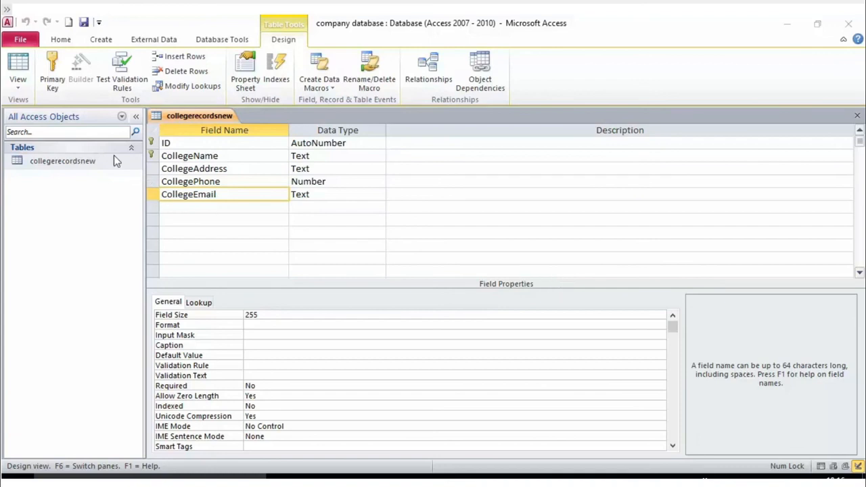
right_click(80, 166)
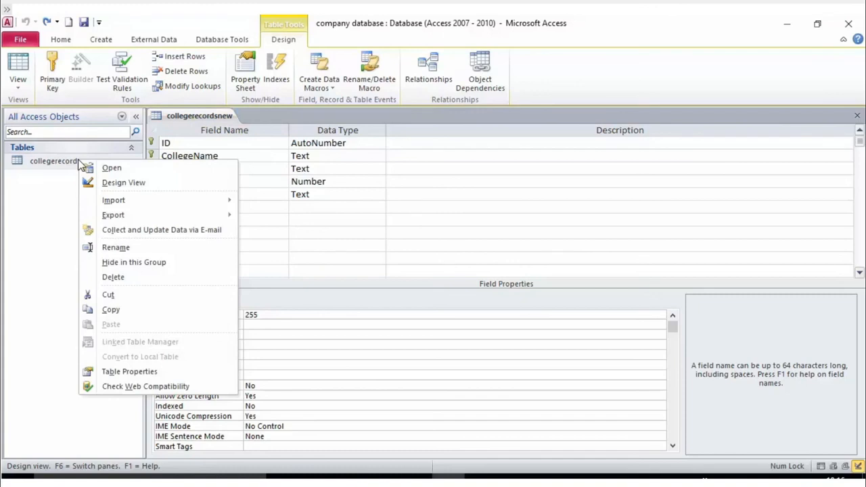
left_click(113, 186)
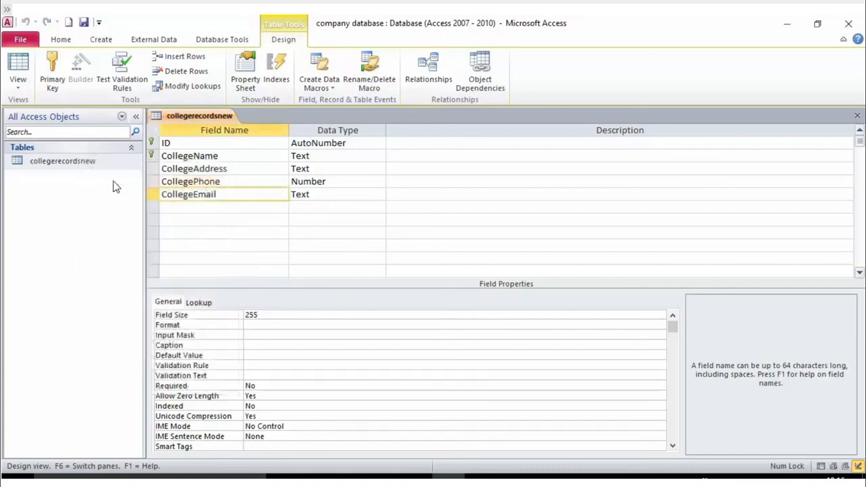
left_click(188, 170)
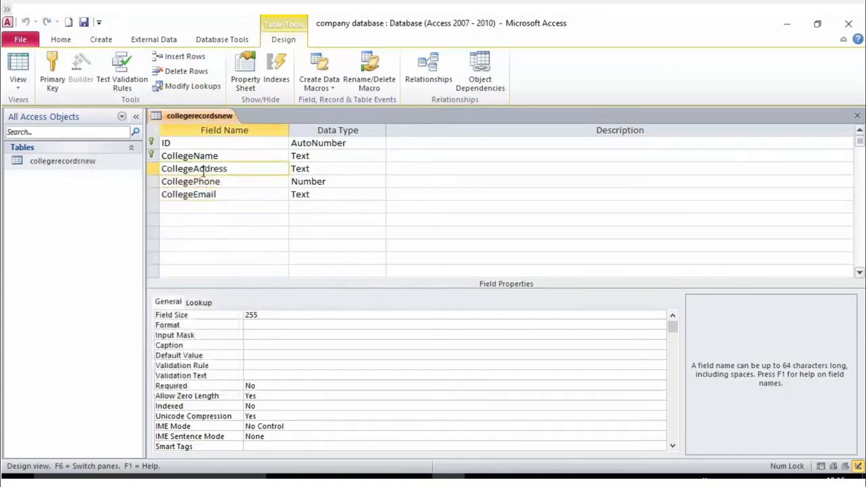
left_click(204, 156)
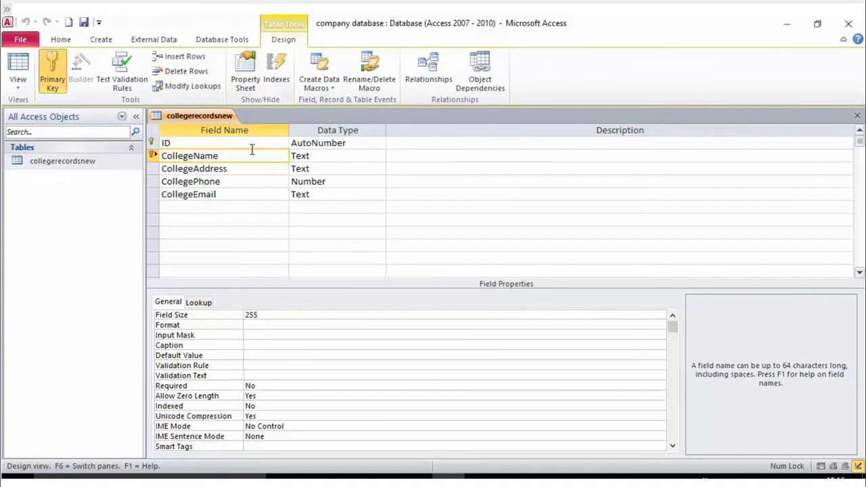
left_click(166, 301)
scroll(275, 383, "down", 1)
scroll(276, 377, "up", 1)
scroll(250, 409, "down", 1)
scroll(261, 416, "up", 1)
left_click(269, 408)
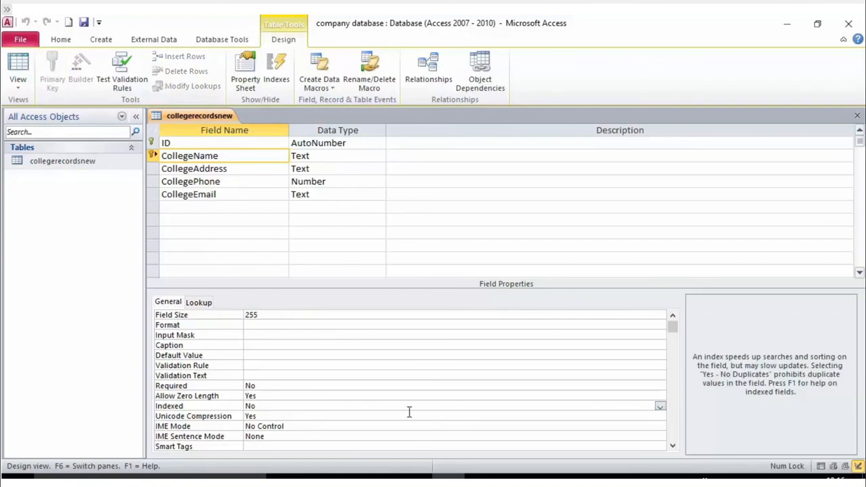
scroll(300, 413, "down", 1)
scroll(300, 412, "up", 1)
left_click(660, 416)
left_click(660, 416)
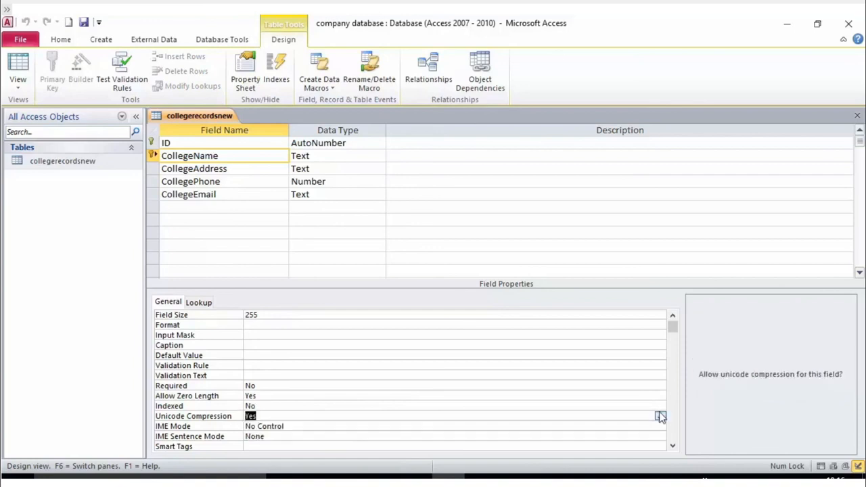
left_click(301, 426)
left_click(265, 406)
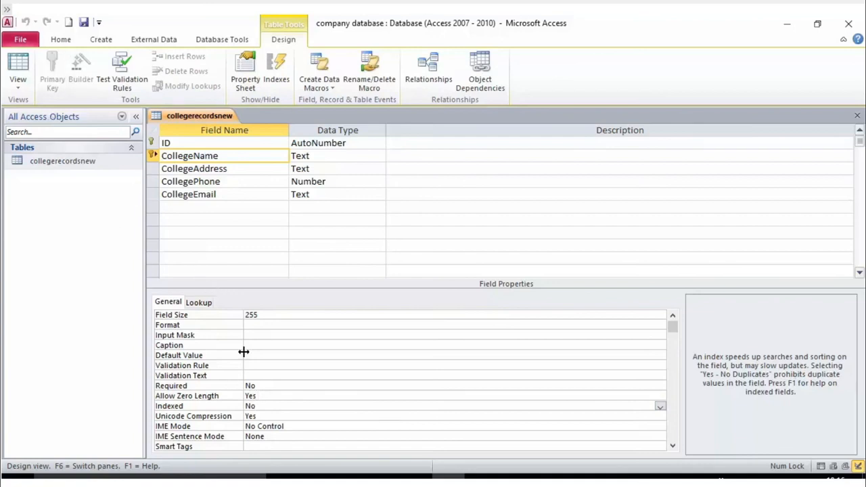
scroll(241, 352, "down", 1)
scroll(241, 352, "up", 1)
left_click(183, 144)
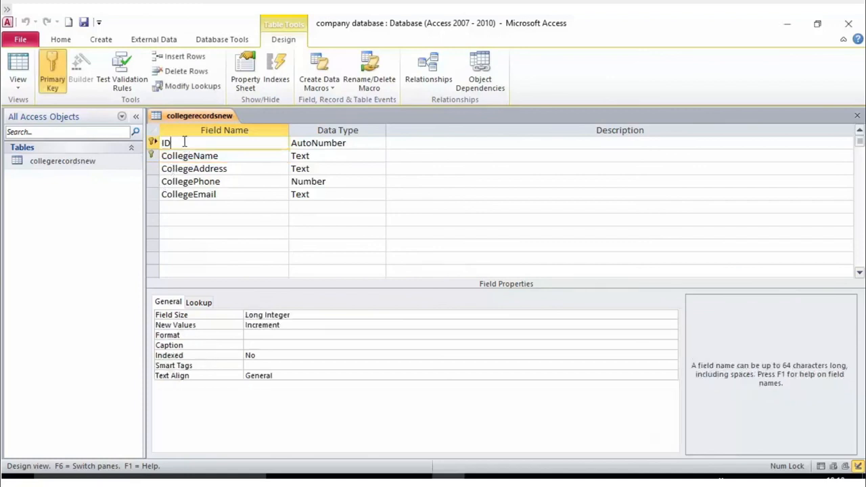
left_click(185, 156)
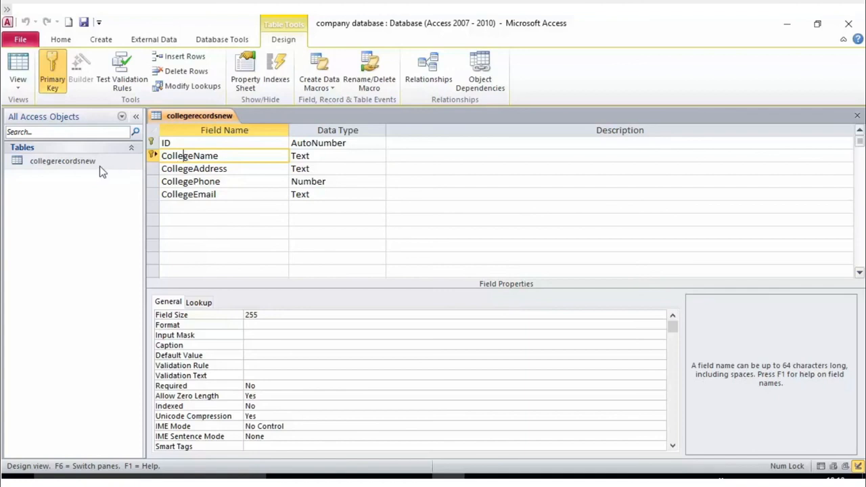
right_click(82, 163)
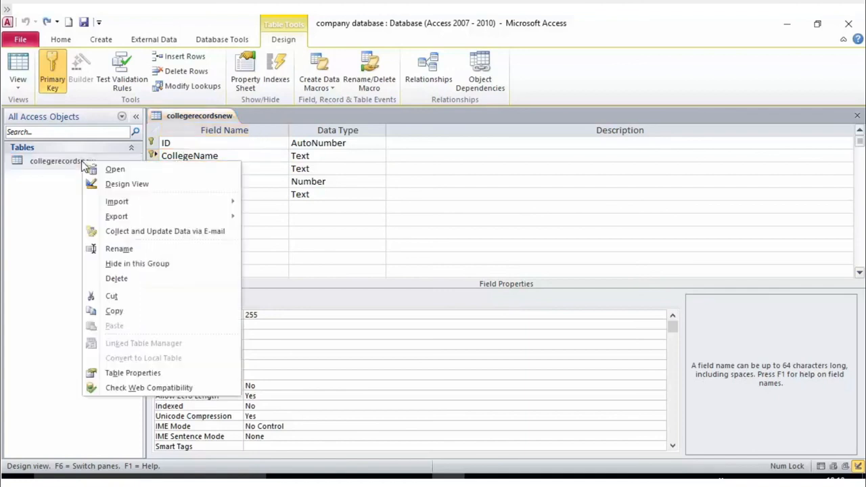
left_click(143, 183)
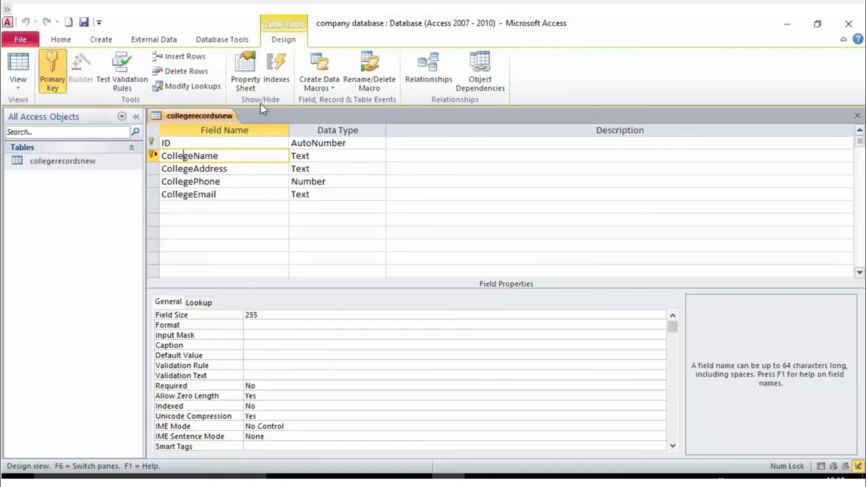
- Open collegerecordsnew's Indexes list, widen its Field Name column, and review the PrimaryKey and CollegeName entries
left_click(274, 65)
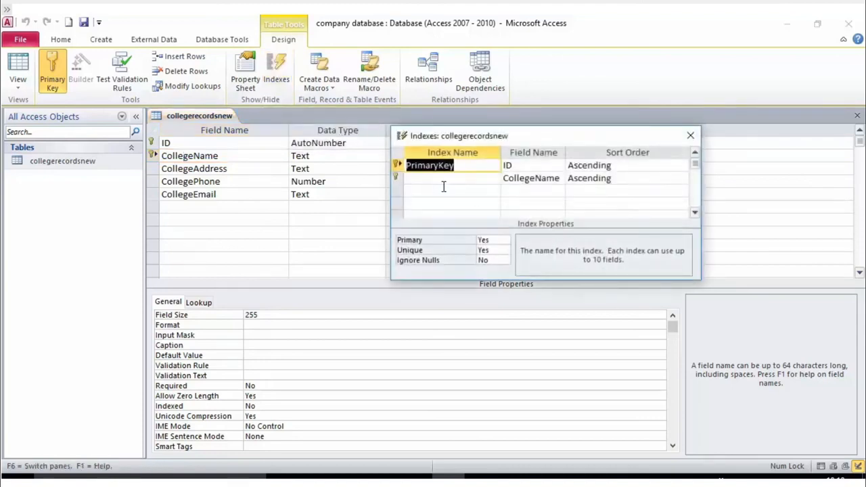
left_click(443, 180)
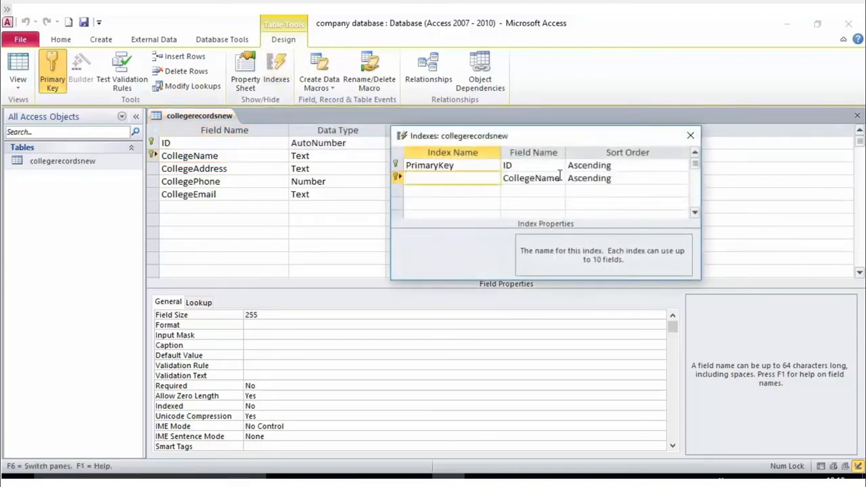
left_click_drag(565, 152, 575, 152)
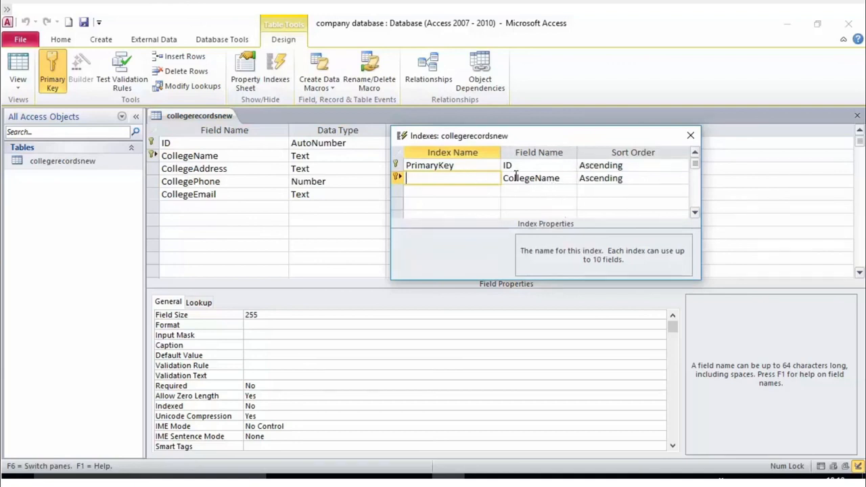
left_click(538, 178)
left_click(466, 178)
left_click(544, 165)
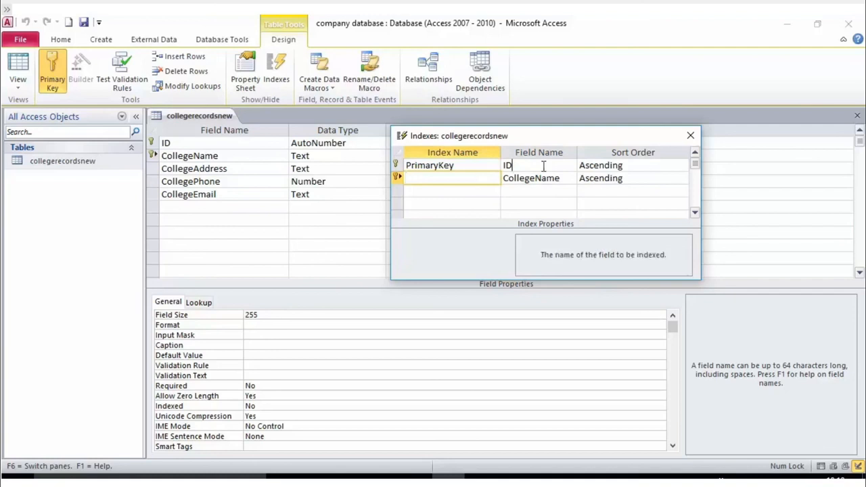
- Add a third index row on CollegeName, clearing the invalid-entry warning along the way
left_click(565, 190)
double_click(563, 191)
left_click(570, 203)
left_click(570, 204)
left_click(569, 192)
left_click(533, 216)
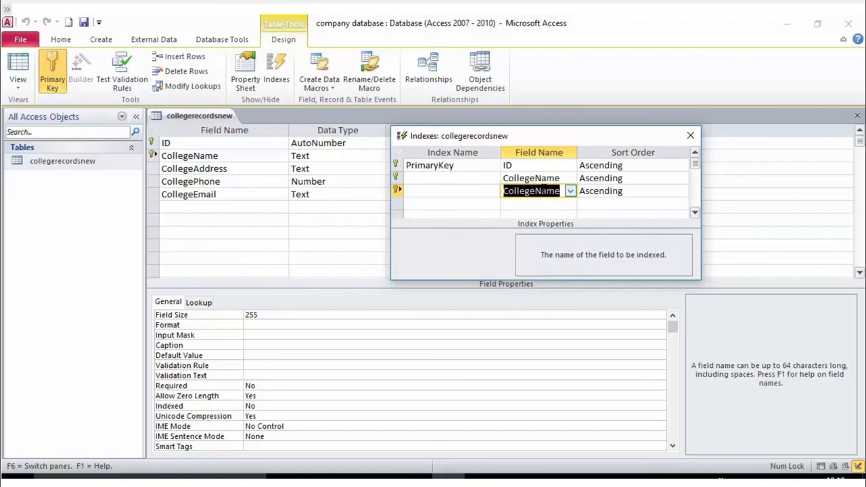
key("BackSpace")
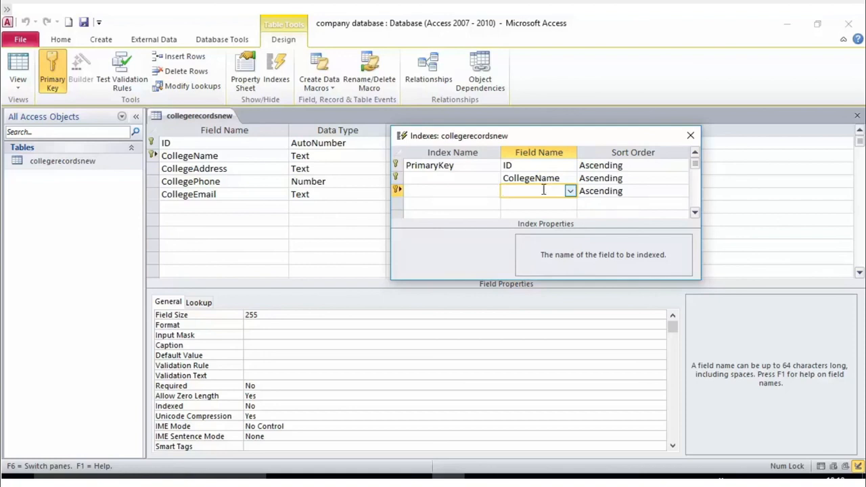
left_click(545, 205)
left_click(578, 232)
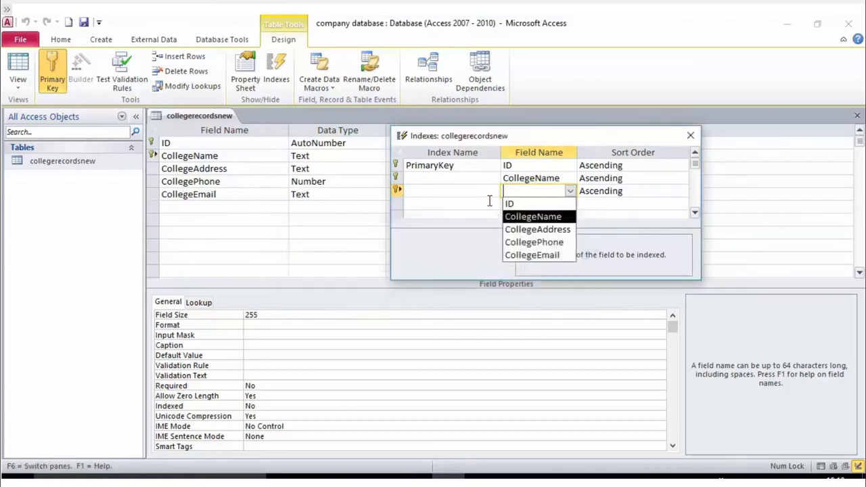
left_click(484, 192)
left_click(576, 232)
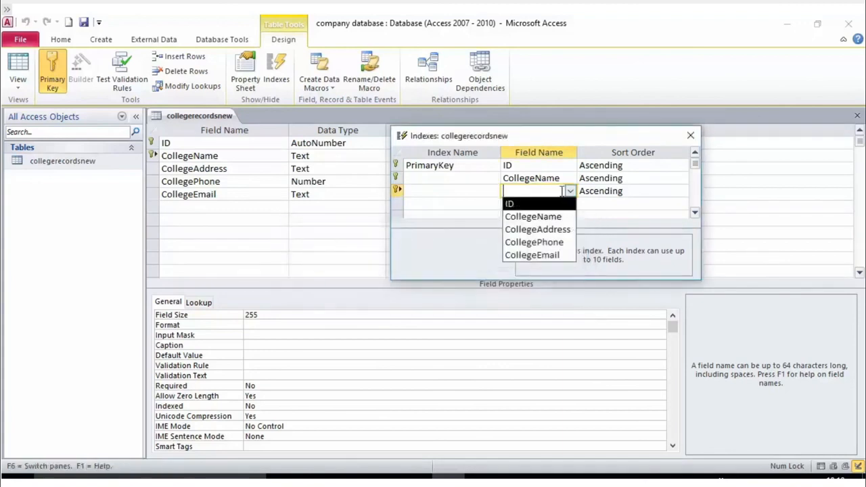
left_click(533, 215)
left_click(541, 177)
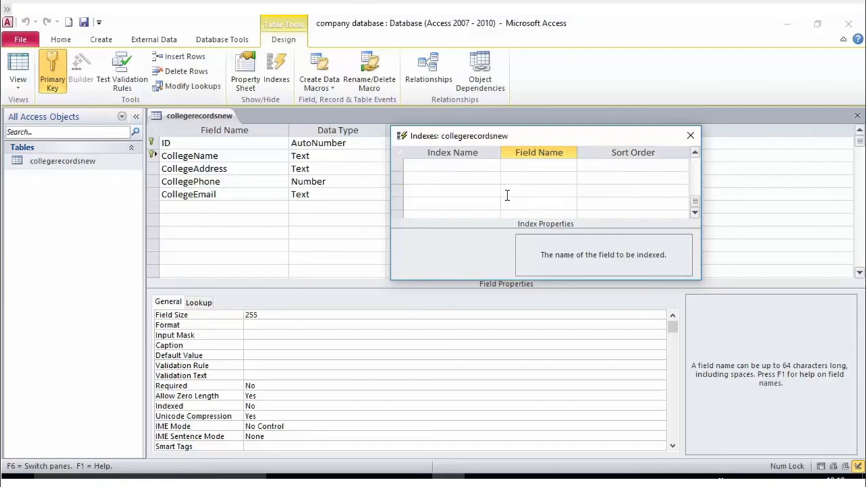
- Name the CollegeName index row 'name' and type 'name' for the third row's index name
left_click(471, 182)
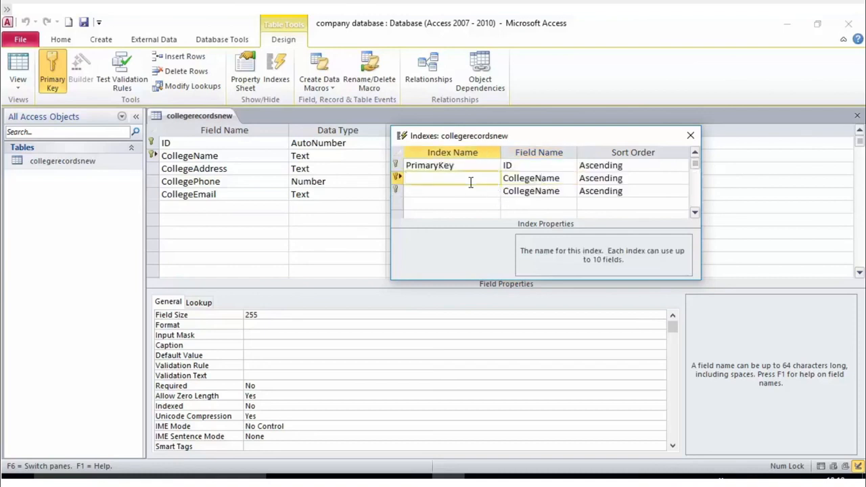
type("name")
key("Down")
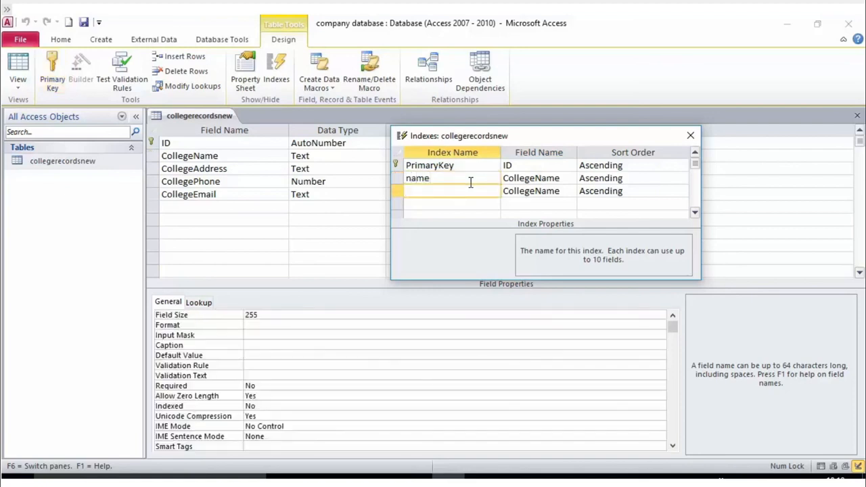
type("name")
- Change the third index row's field to CollegeAddress and shift the Indexes window down-left
left_click(550, 192)
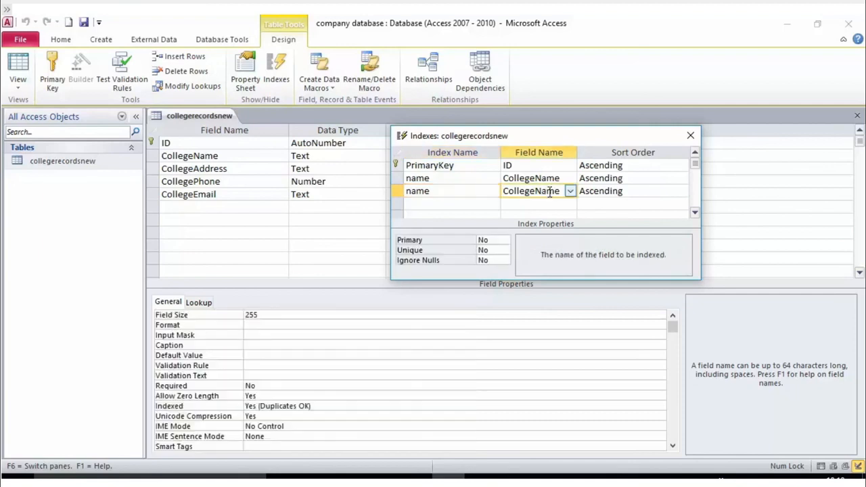
left_click(571, 193)
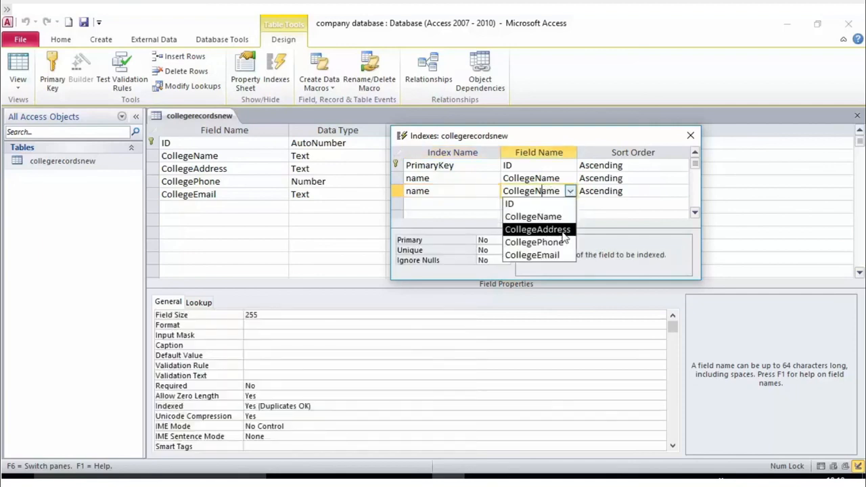
left_click(562, 231)
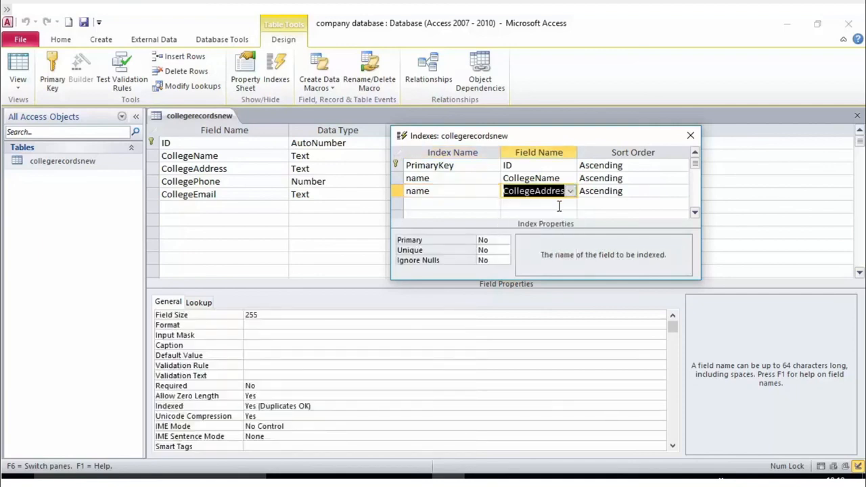
left_click(609, 190)
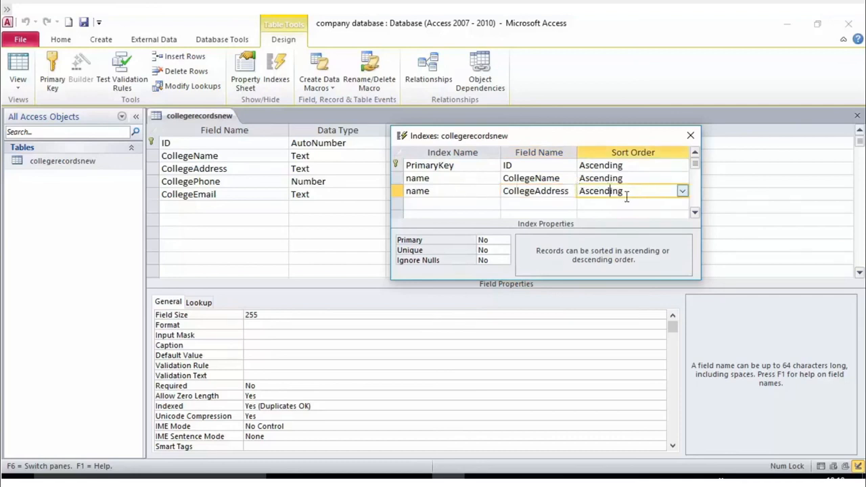
left_click_drag(586, 139, 542, 173)
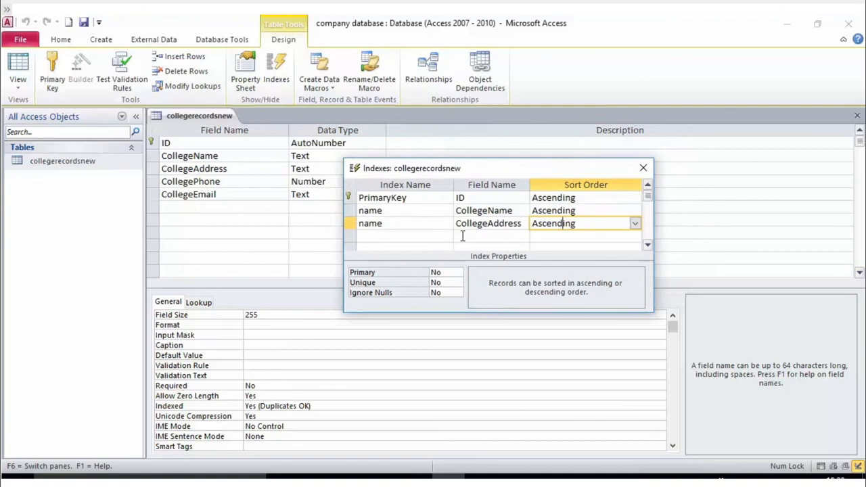
left_click(417, 224)
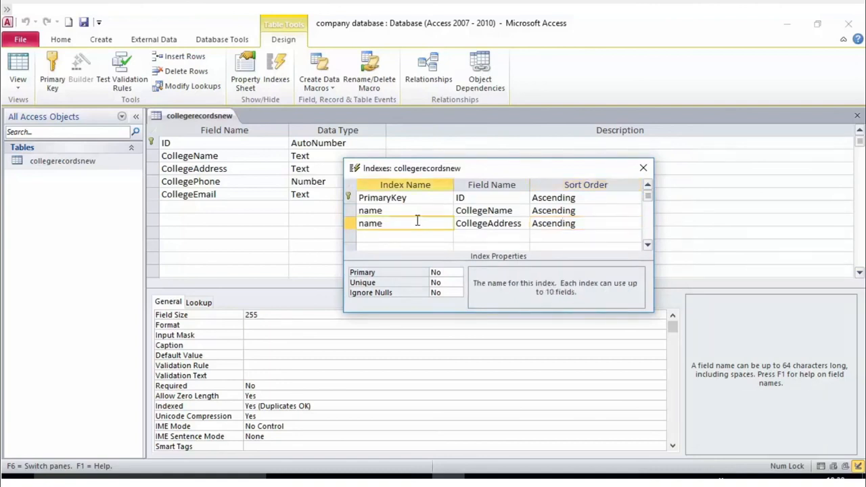
- Review the new CollegeAddress index's Primary and Unique properties, leaving Primary set to No
left_click(484, 224)
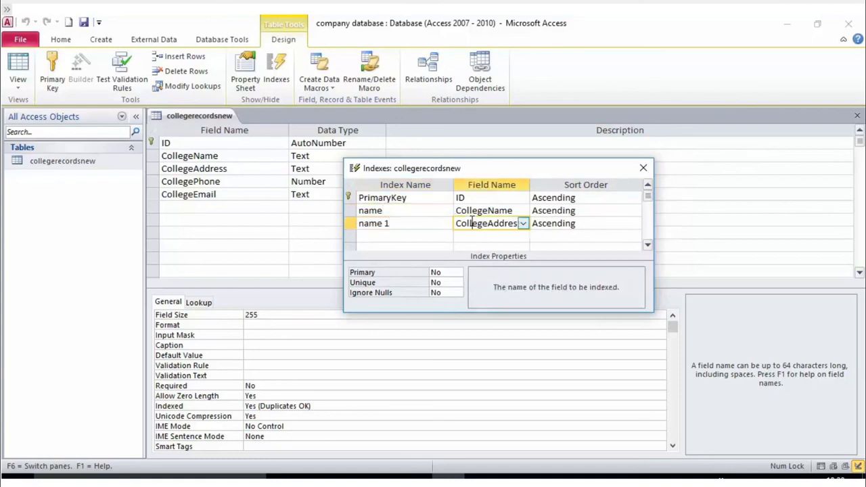
left_click(547, 223)
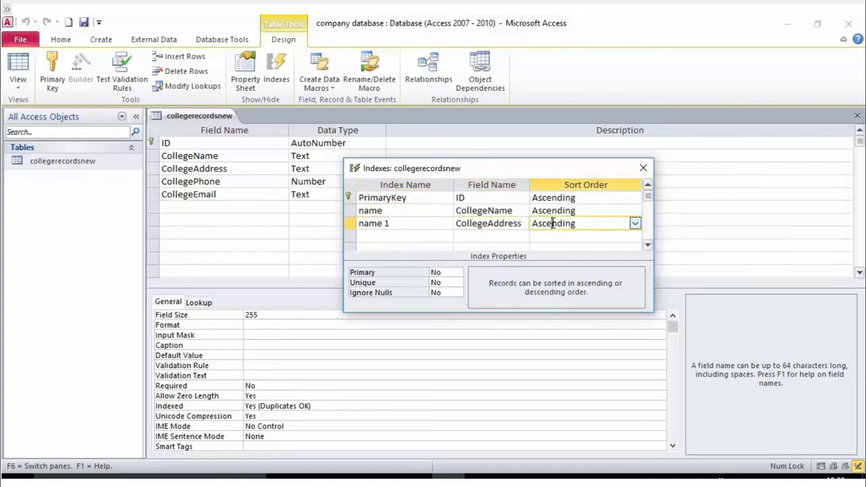
left_click(453, 272)
left_click(455, 283)
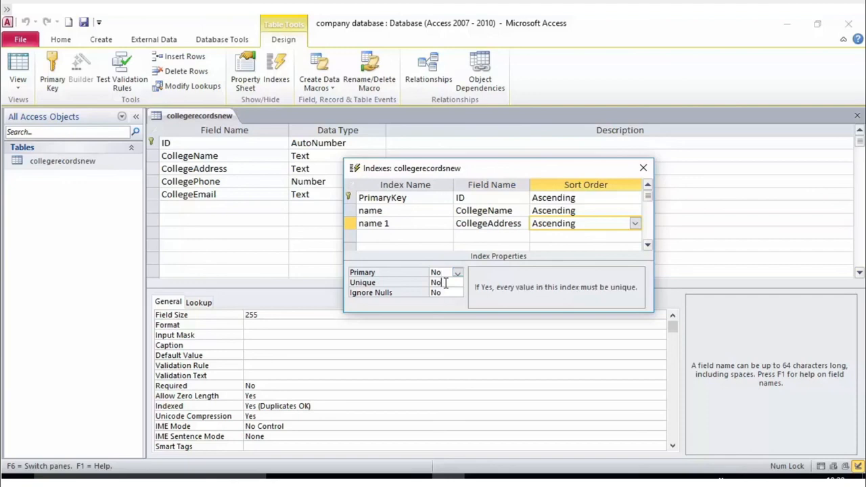
left_click(458, 273)
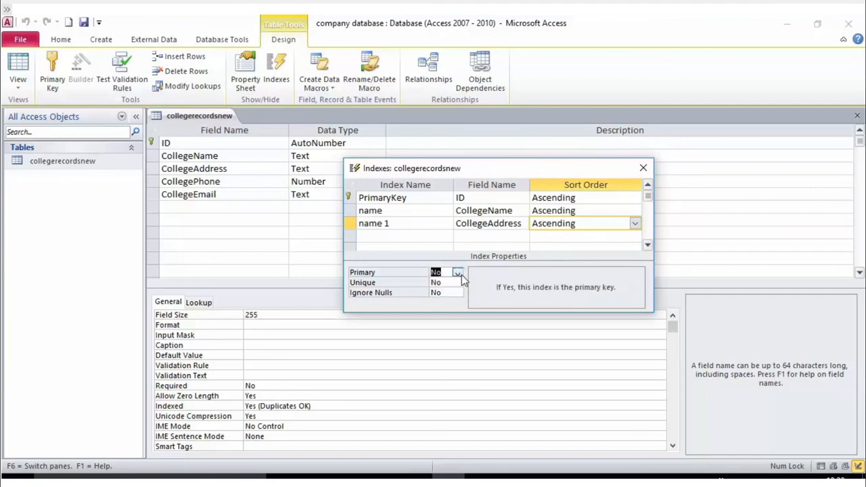
left_click(461, 275)
left_click(387, 224)
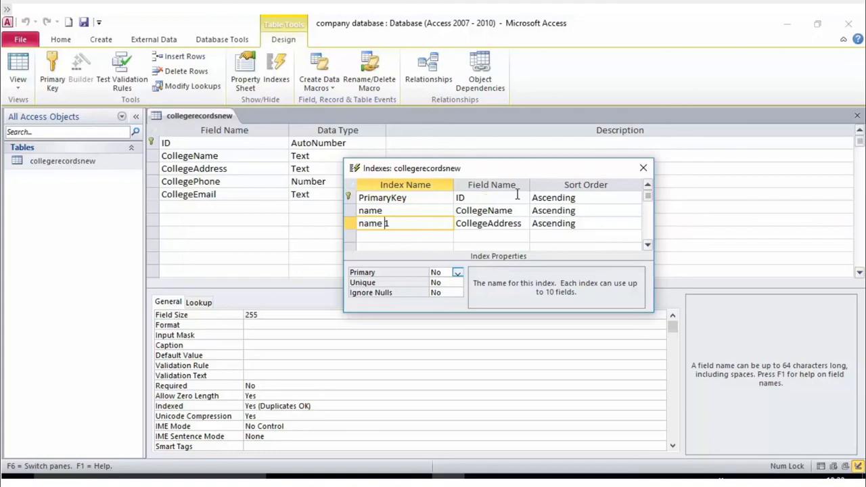
- Set the name index's sort order to Descending, save the table design, and close the Indexes list
left_click(606, 201)
left_click(621, 211)
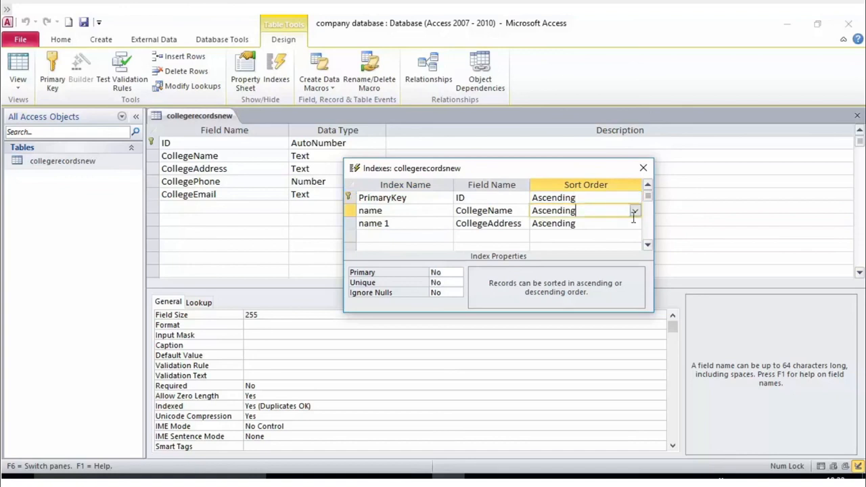
left_click(635, 211)
left_click(627, 236)
left_click(628, 226)
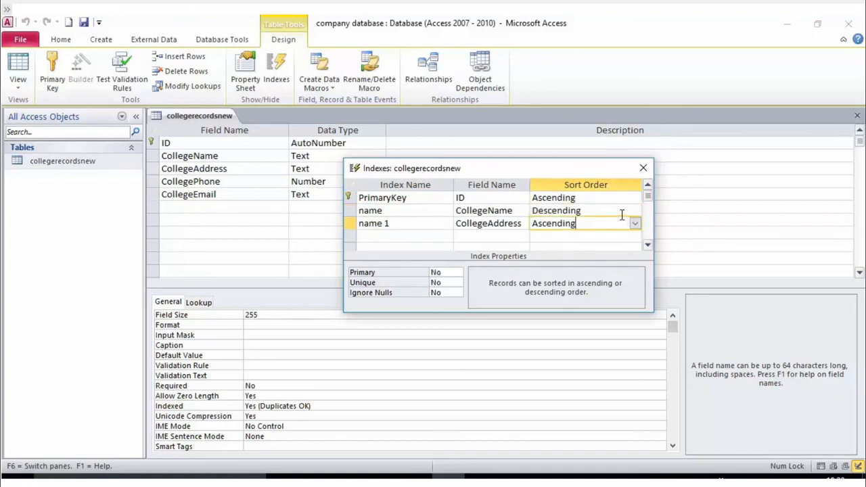
left_click(84, 23)
left_click(84, 28)
left_click(643, 167)
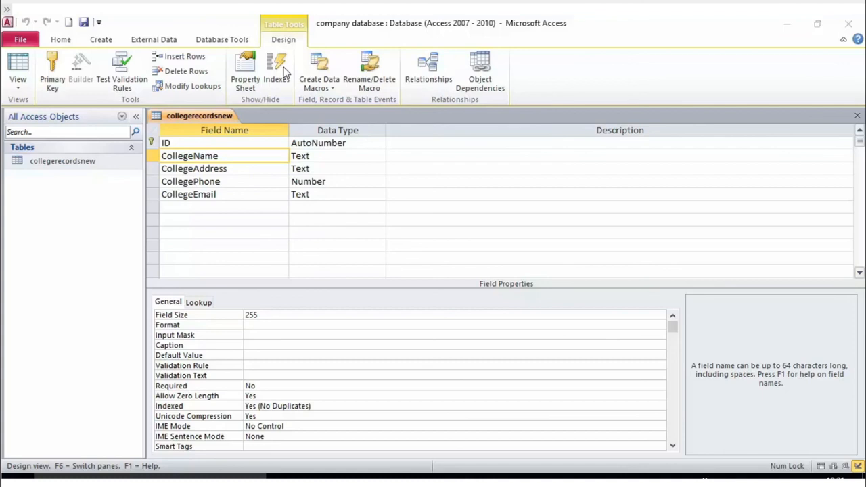
left_click(278, 181)
left_click(267, 157)
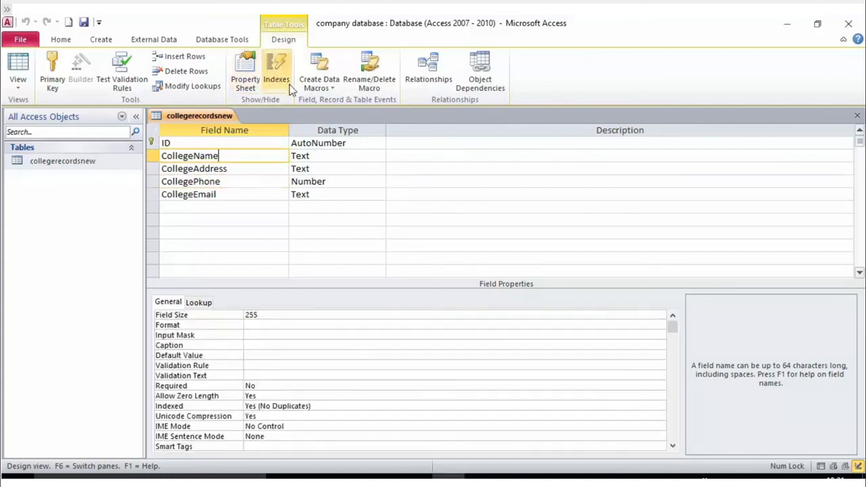
left_click(229, 170)
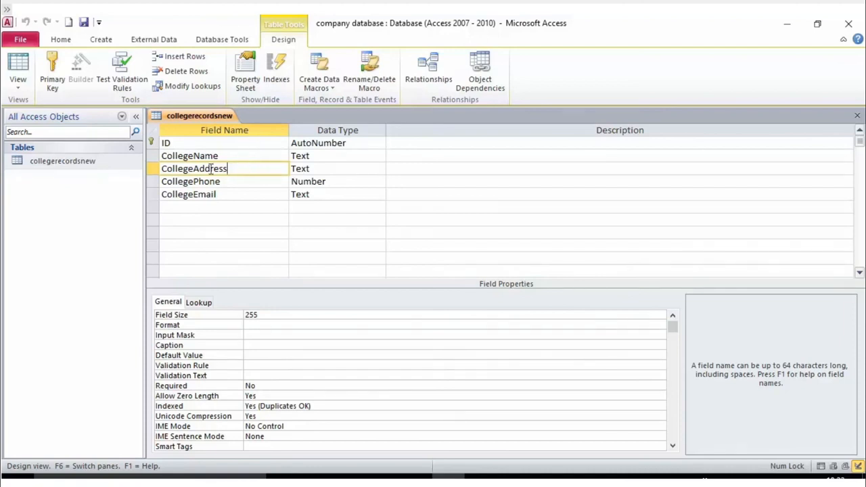
right_click(62, 161)
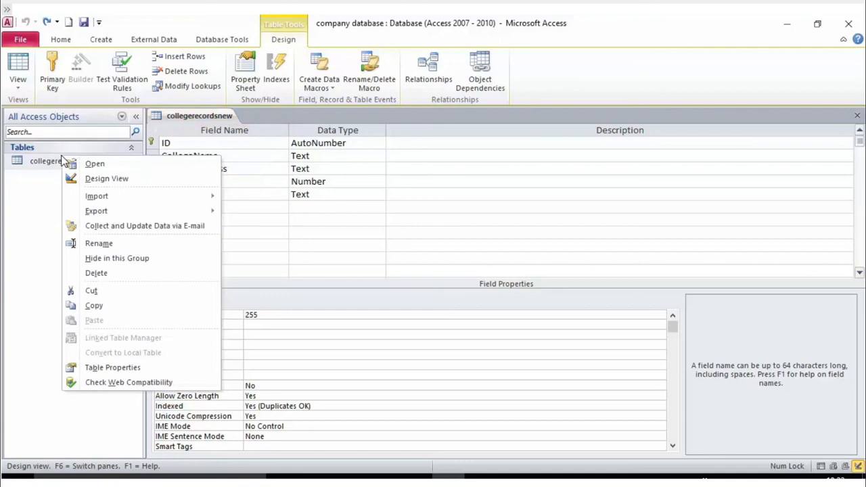
left_click(105, 178)
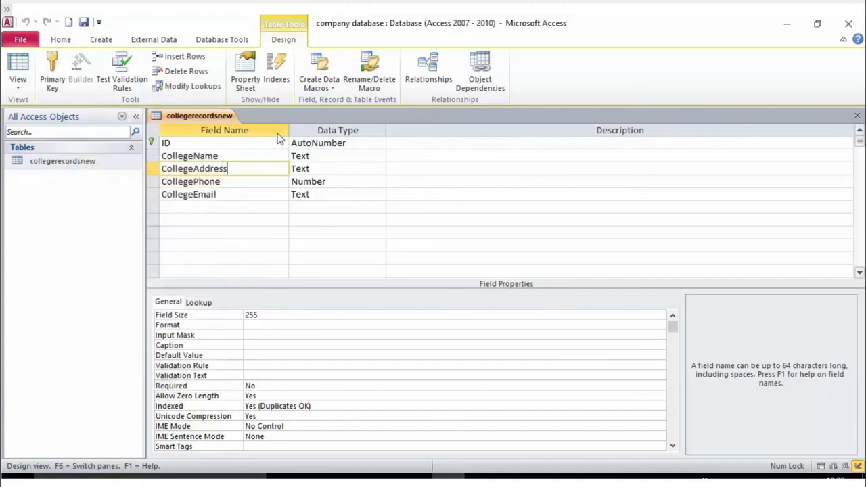
left_click(197, 148)
left_click(201, 168)
left_click(213, 194)
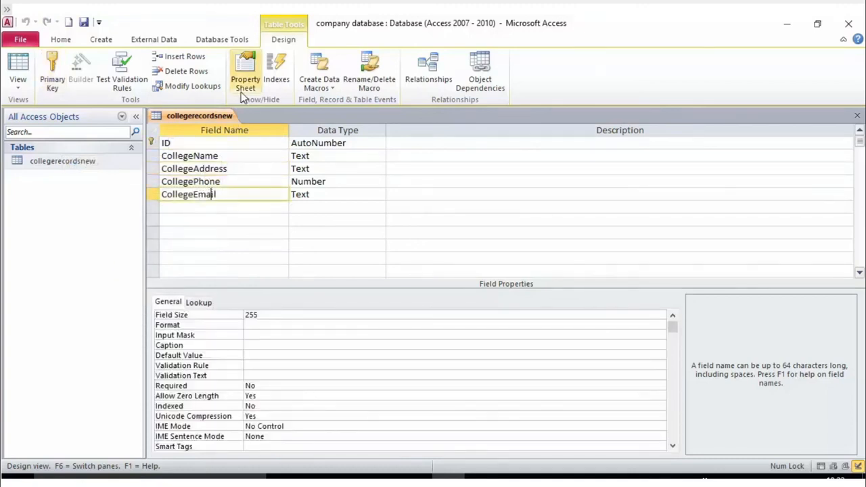
- In the Indexes list, erase the 'name 1' index name, leaving the CollegeName field unchanged
left_click(285, 68)
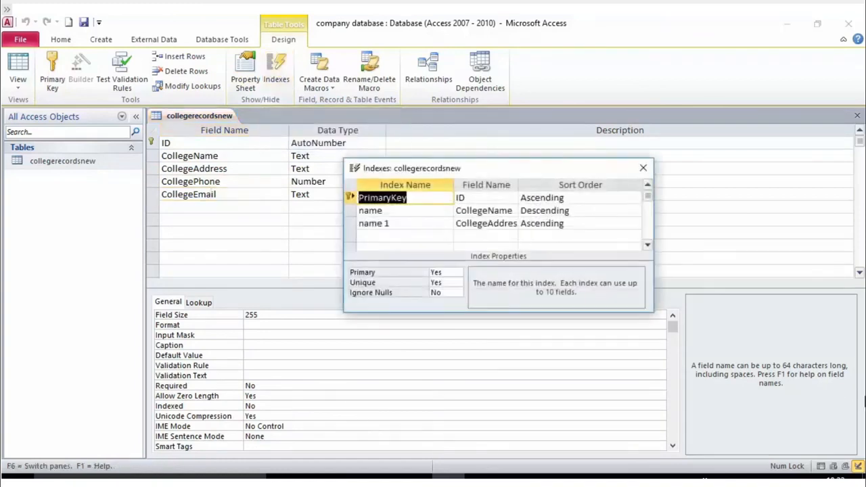
left_click(406, 215)
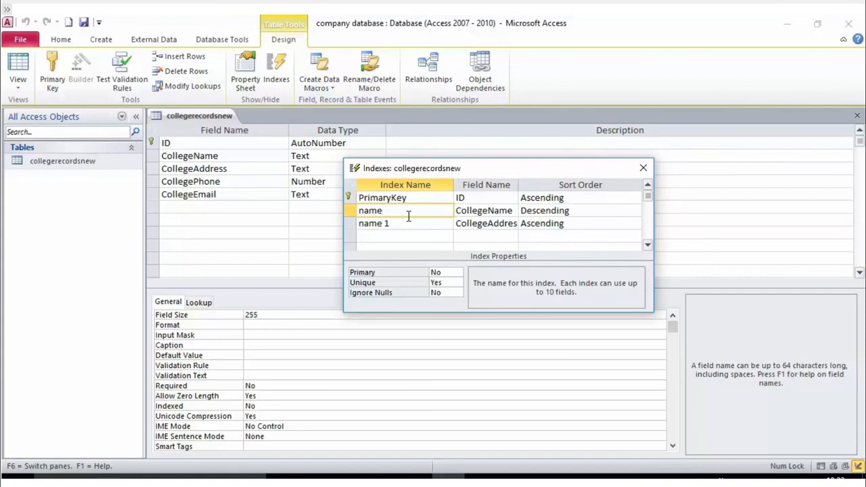
left_click(511, 210)
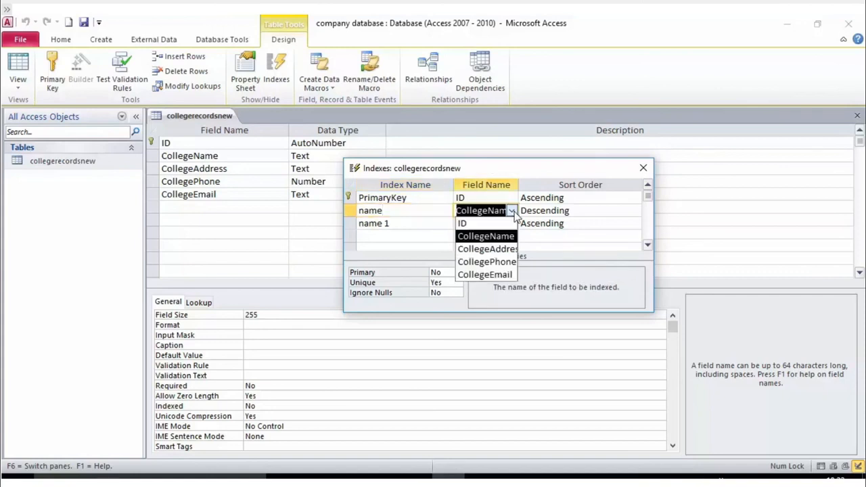
left_click(403, 223)
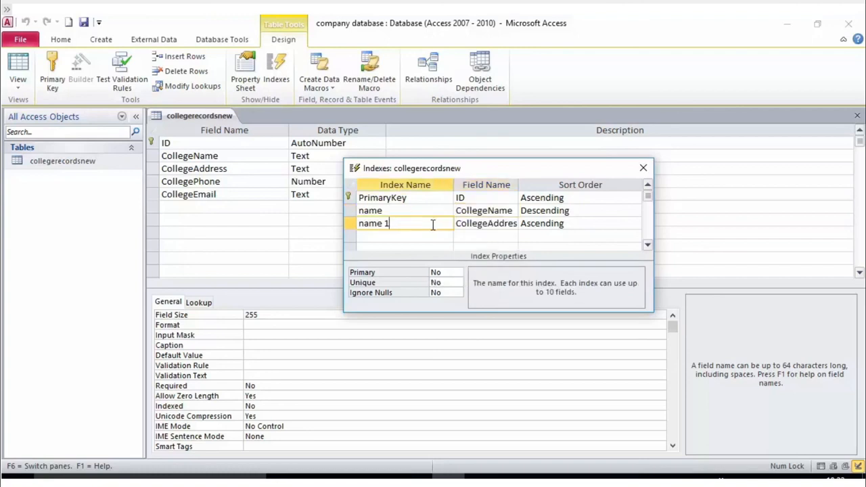
left_click_drag(406, 223, 332, 218)
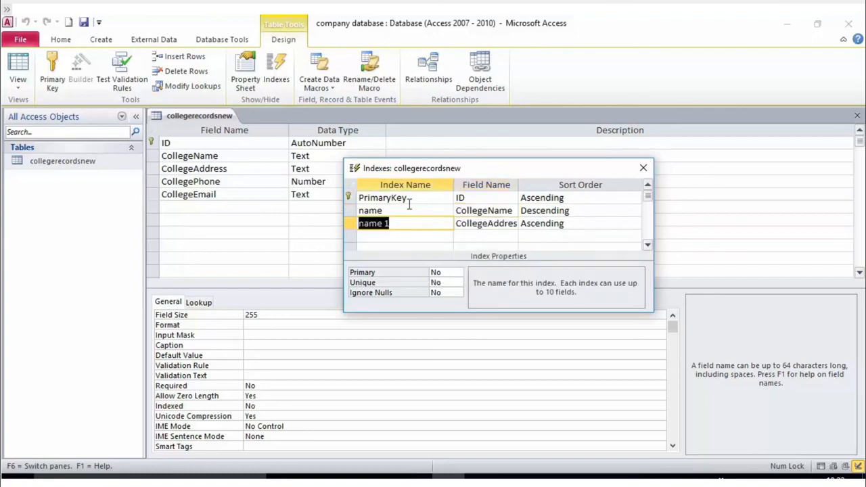
key("Delete")
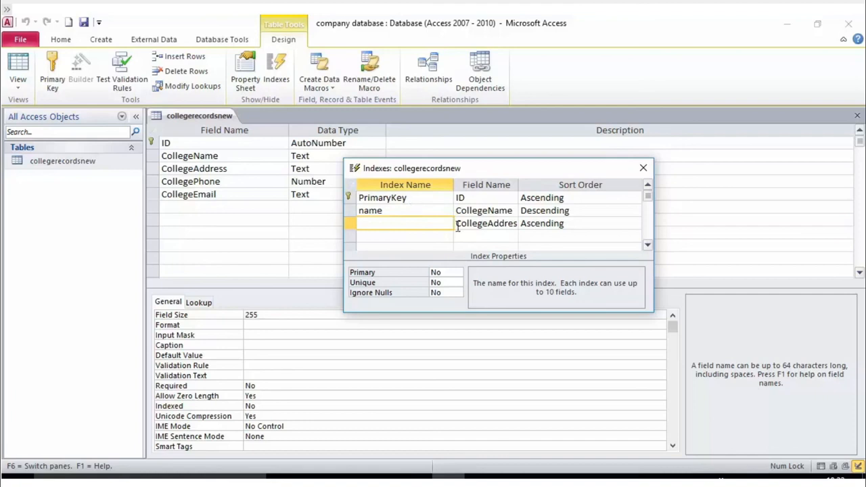
left_click(460, 225)
left_click(512, 225)
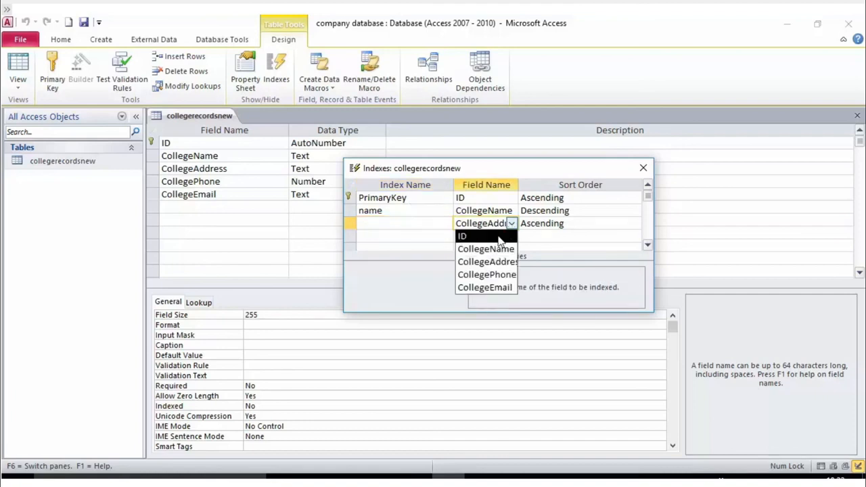
left_click(536, 224)
left_click(478, 223)
left_click(402, 223)
- Delete the CollegeAddress and name index rows, then save the table design
left_click(352, 224)
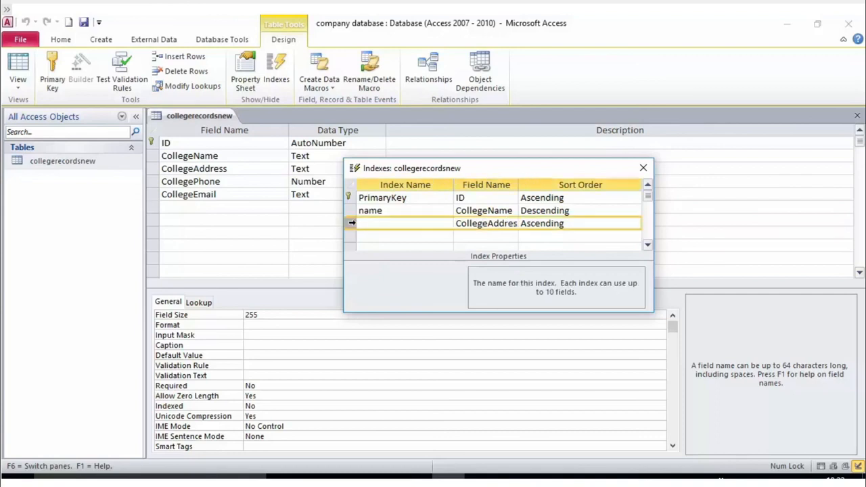
right_click(352, 222)
left_click(383, 247)
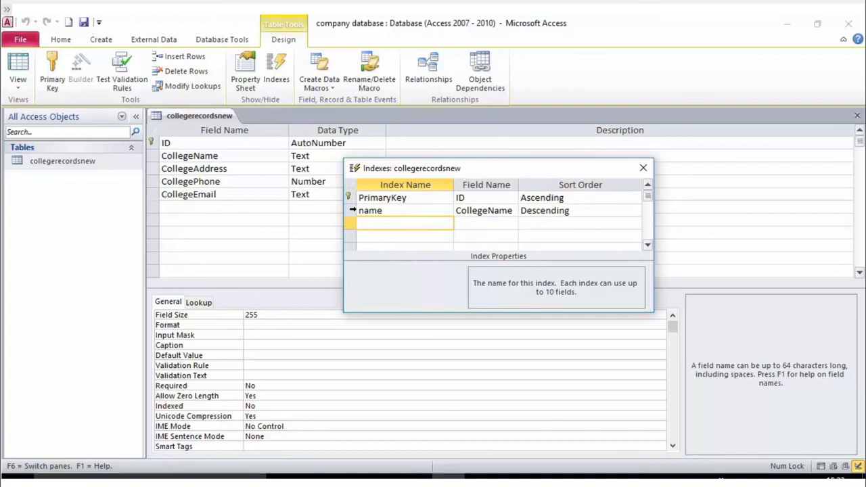
right_click(352, 210)
left_click(369, 232)
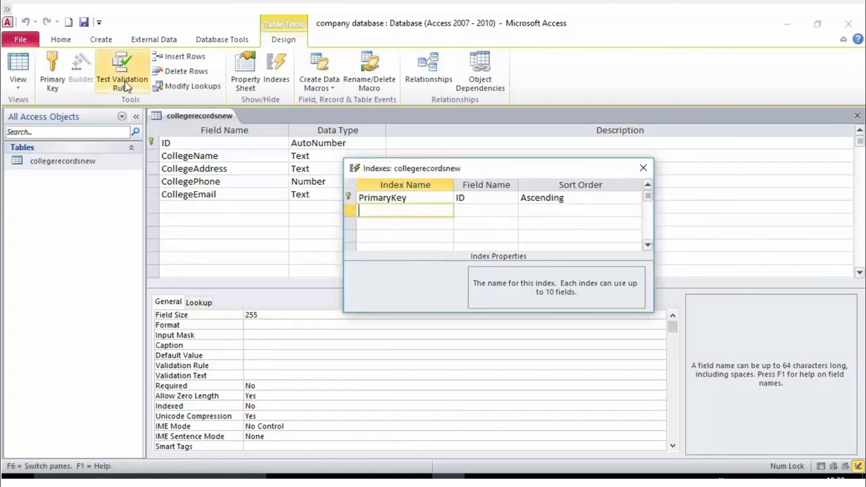
left_click(84, 23)
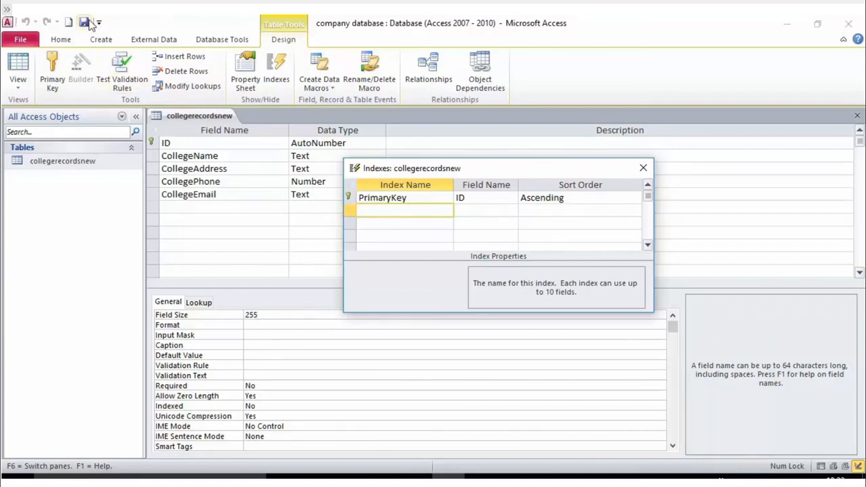
- Close the Indexes list and reopen collegerecordsnew in Design View from the navigation pane
left_click(641, 169)
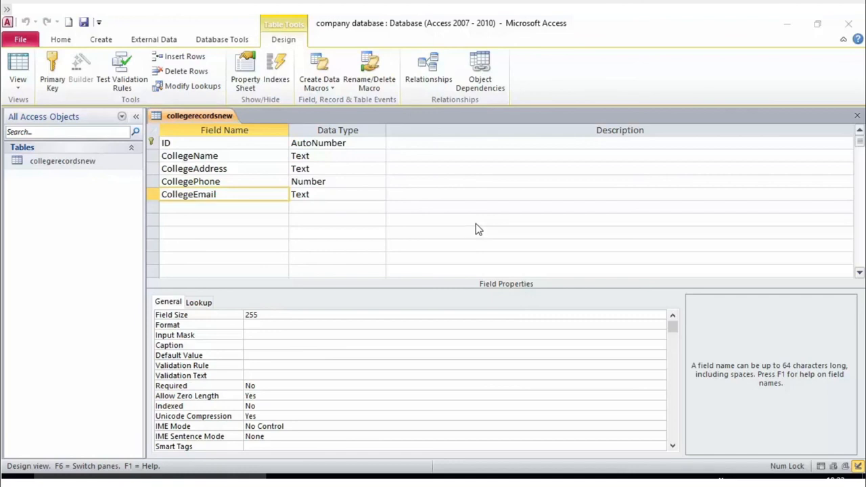
left_click(231, 168)
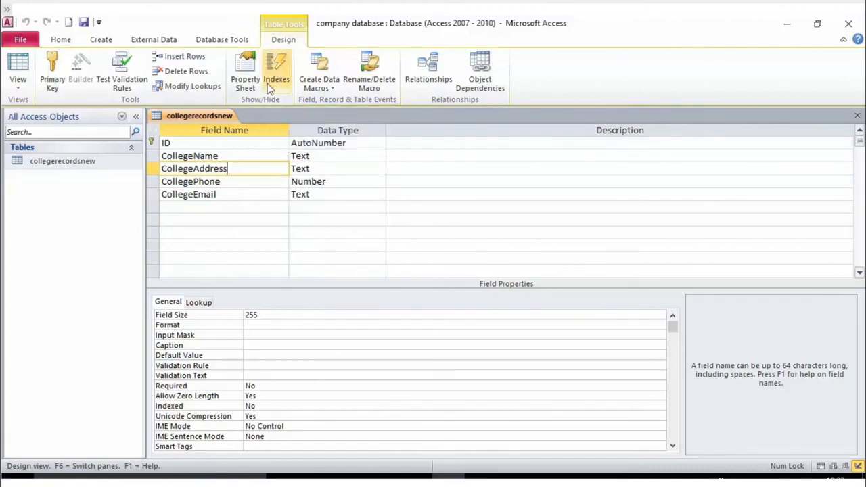
right_click(100, 164)
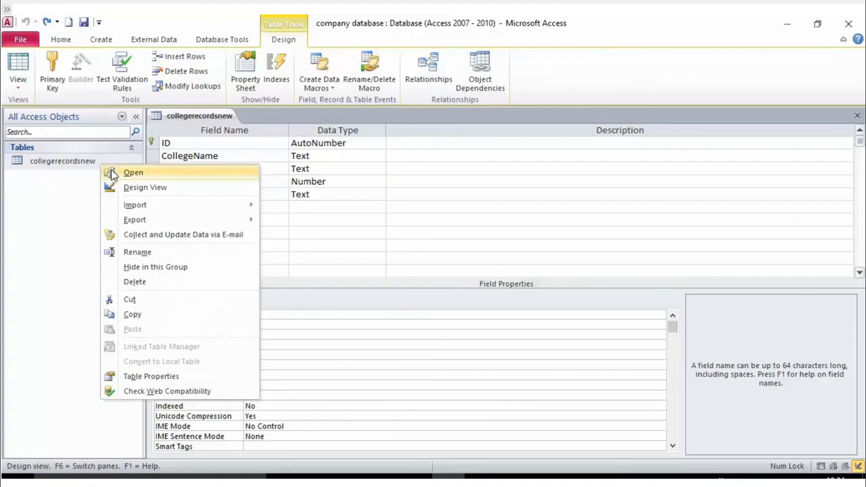
left_click(140, 192)
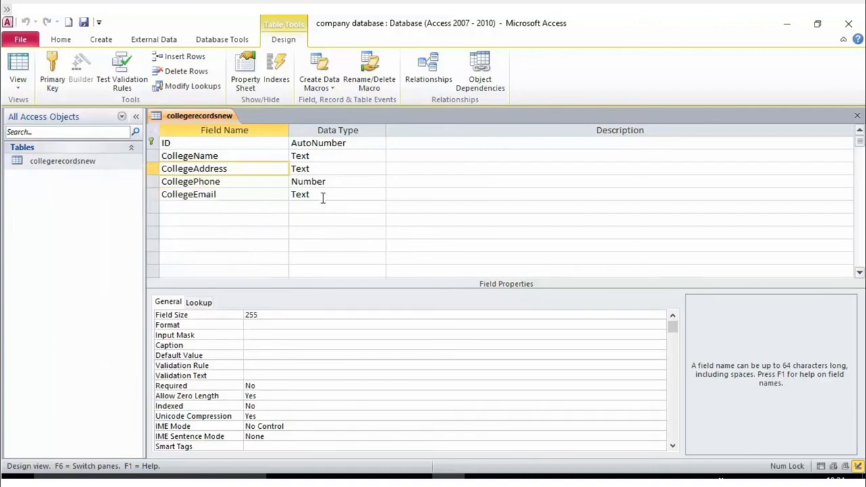
left_click(286, 73)
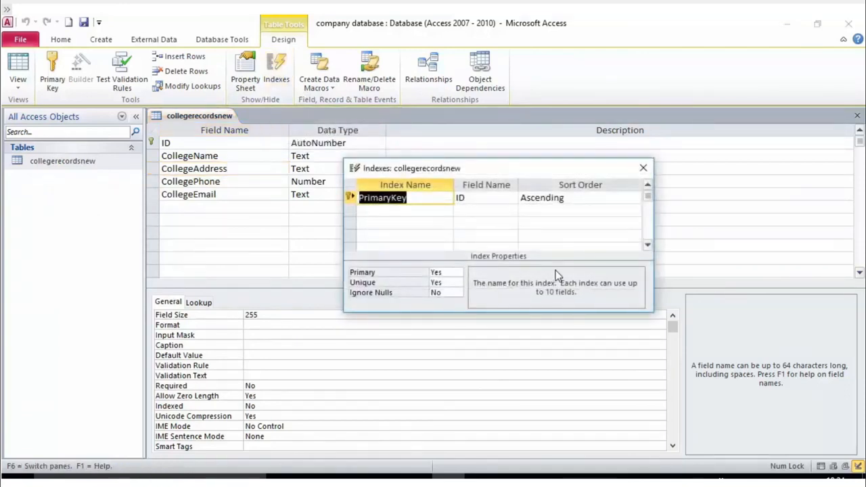
left_click(457, 199)
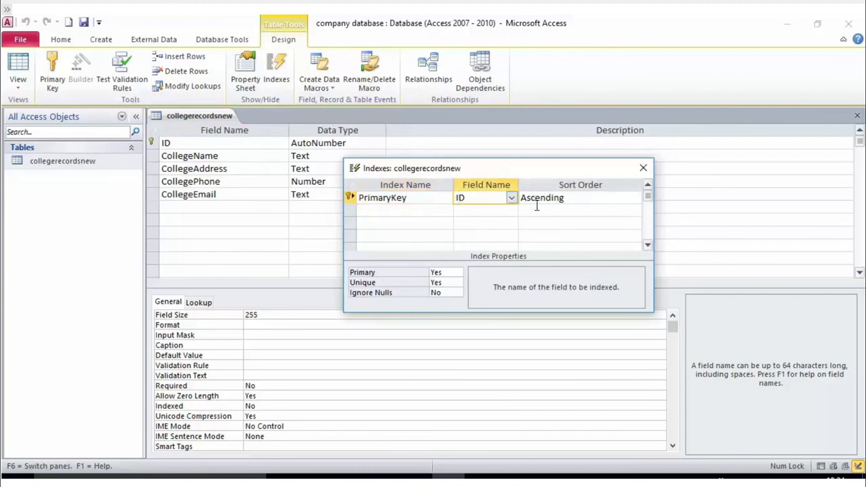
left_click(396, 211)
left_click(483, 212)
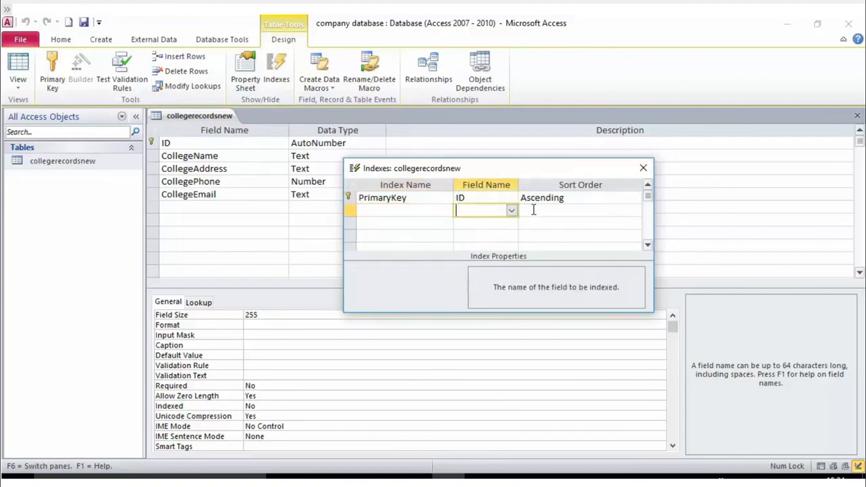
left_click(423, 208)
left_click(484, 197)
left_click(422, 197)
left_click(421, 214)
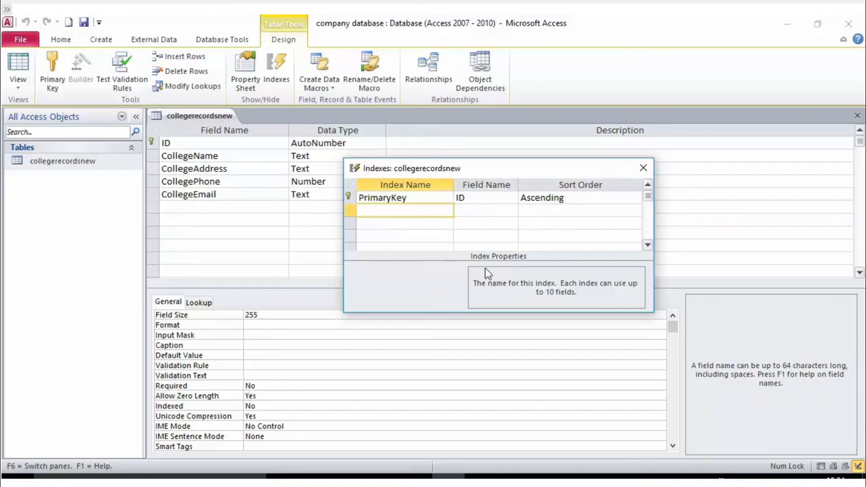
left_click(404, 197)
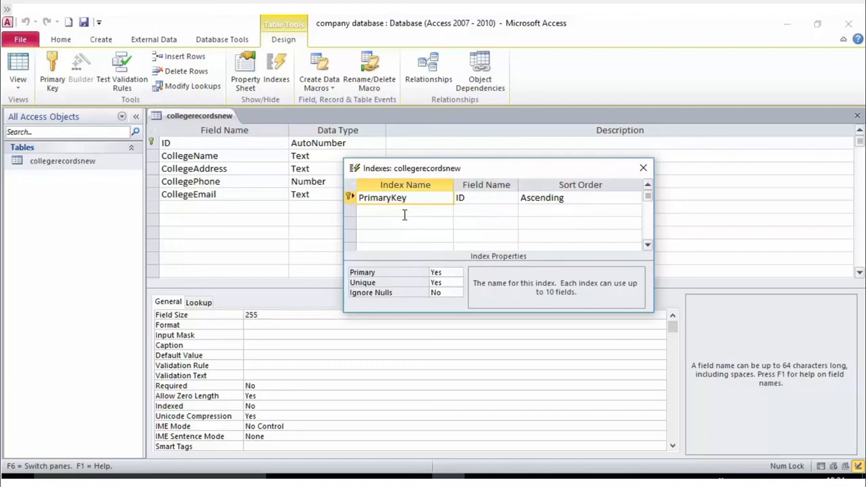
left_click(83, 23)
left_click(643, 168)
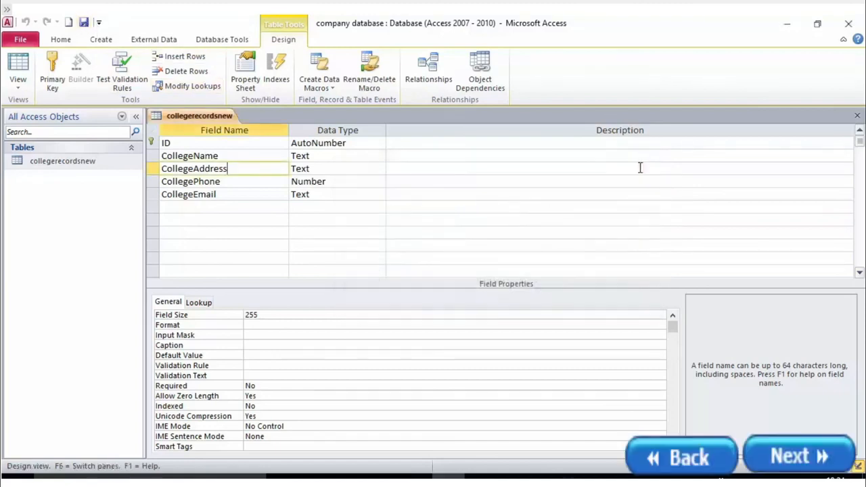